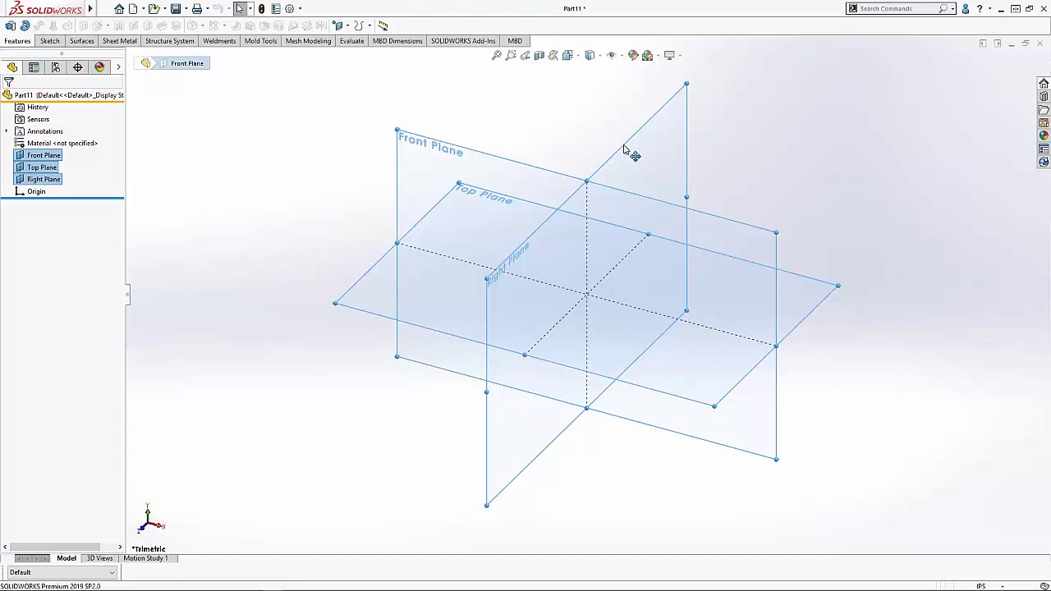
Start a trial sketch on the Right Plane to examine its default orientation, and exit it without drawing anything.
middle_drag(625, 150, 657, 154)
click(657, 155)
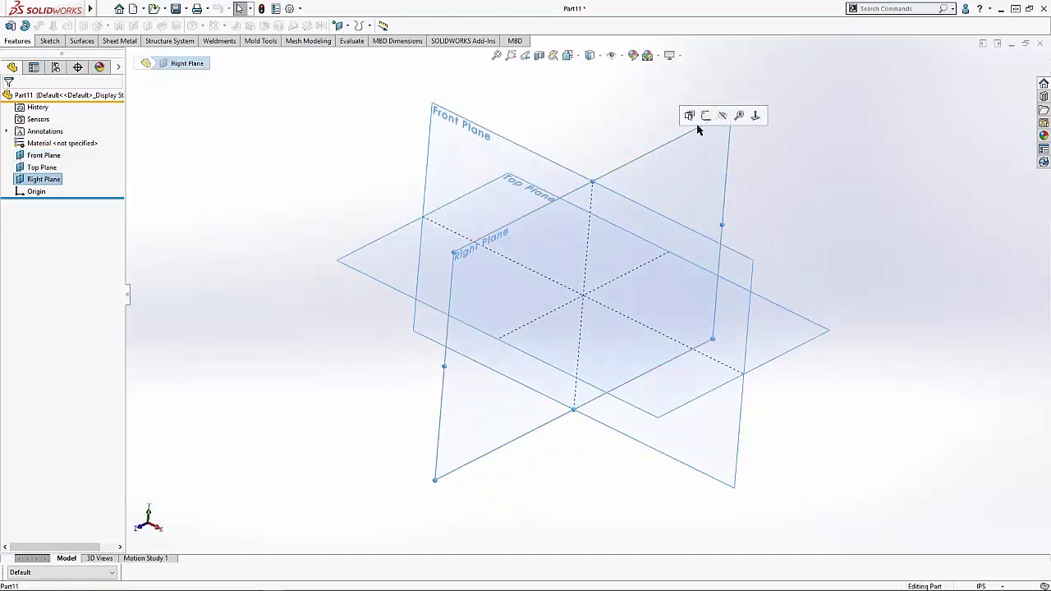
click(711, 113)
mouse_move(666, 187)
middle_down()
mouse_move(648, 296)
mouse_move(622, 312)
middle_up()
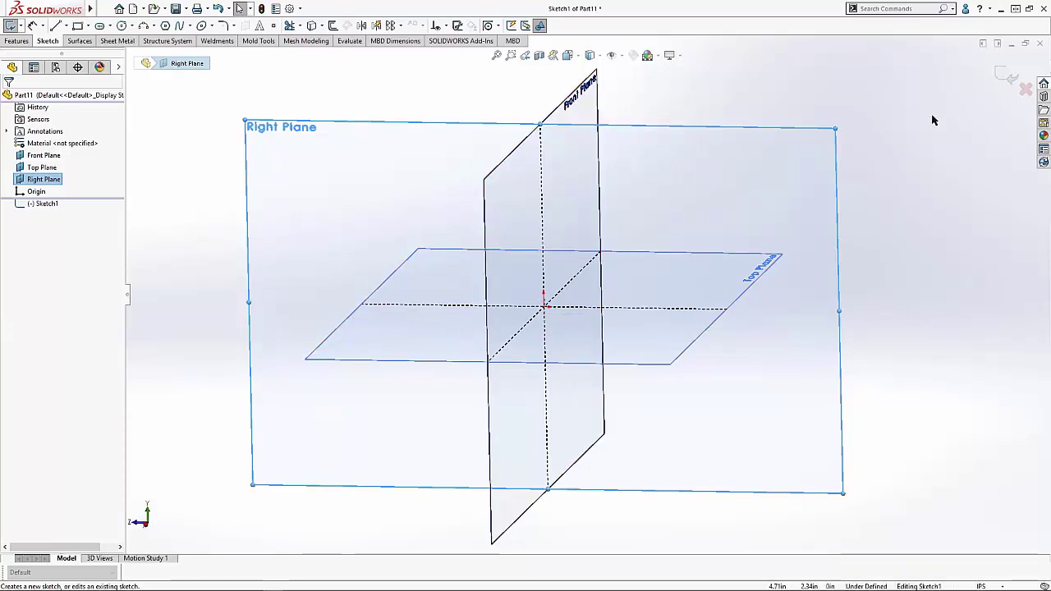
middle_drag(933, 121, 615, 183)
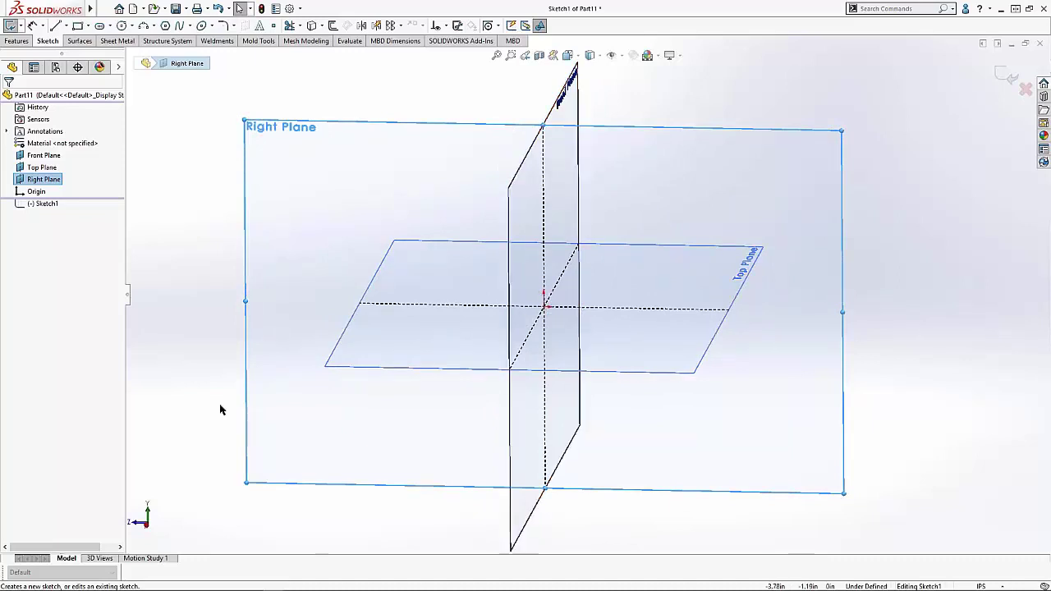
click(1002, 75)
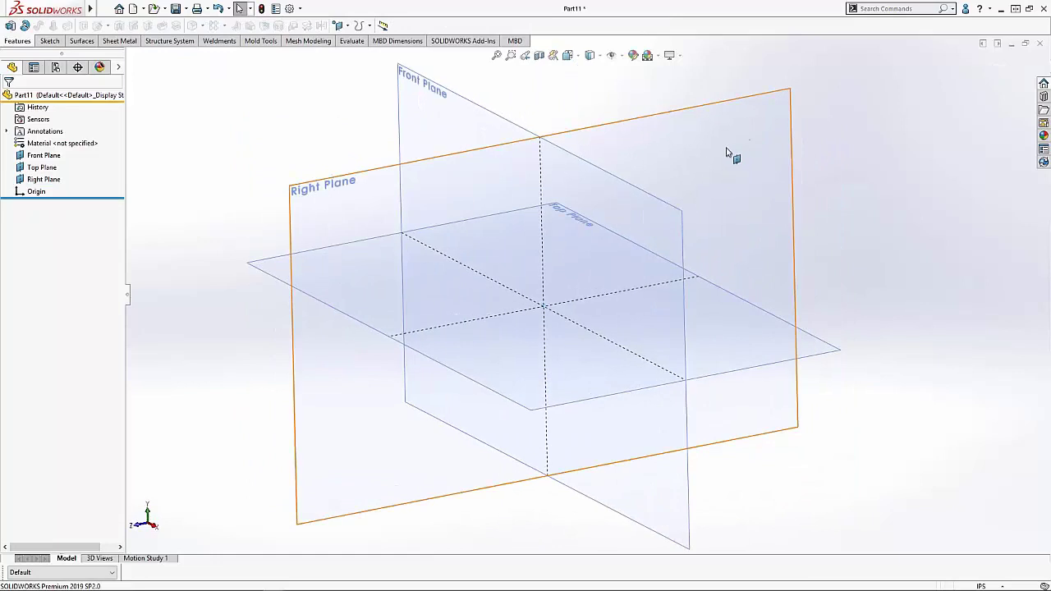
Orient the view normal to the Right Plane, turned so that Z points up and Y points right.
click(680, 117)
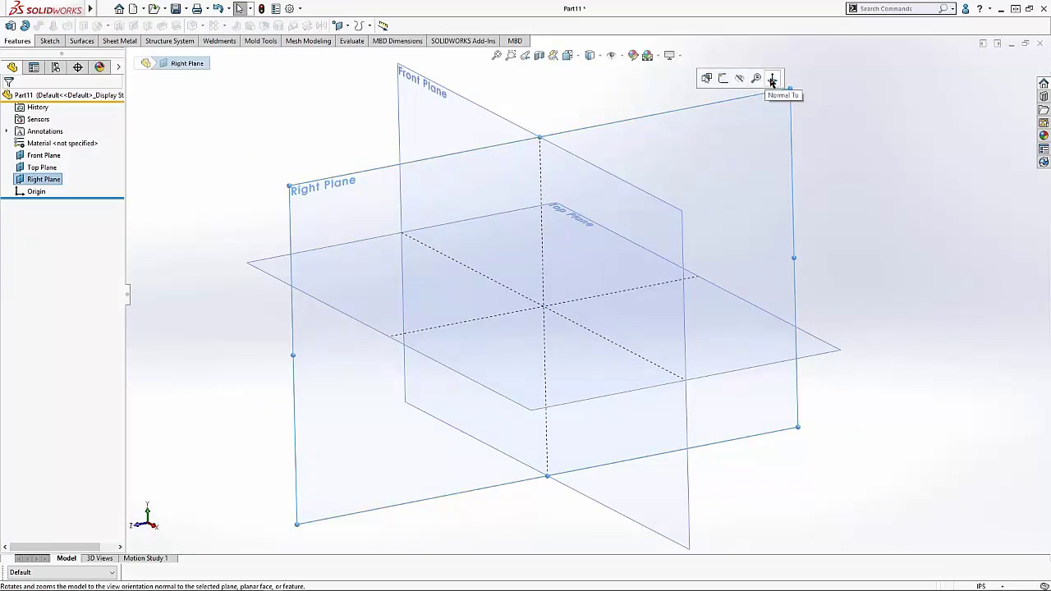
click(772, 80)
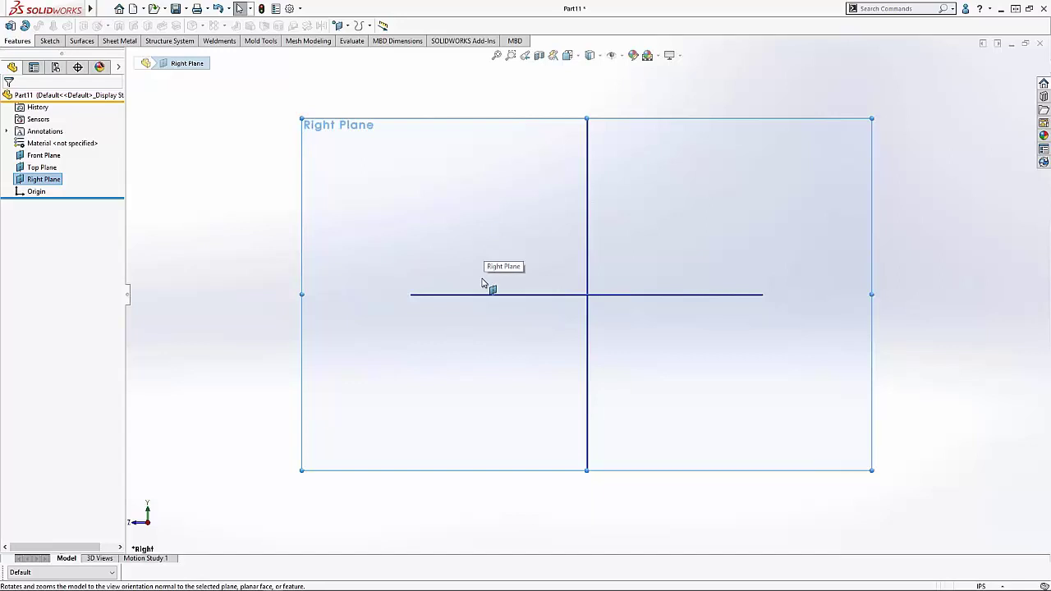
key(ctrl+8)
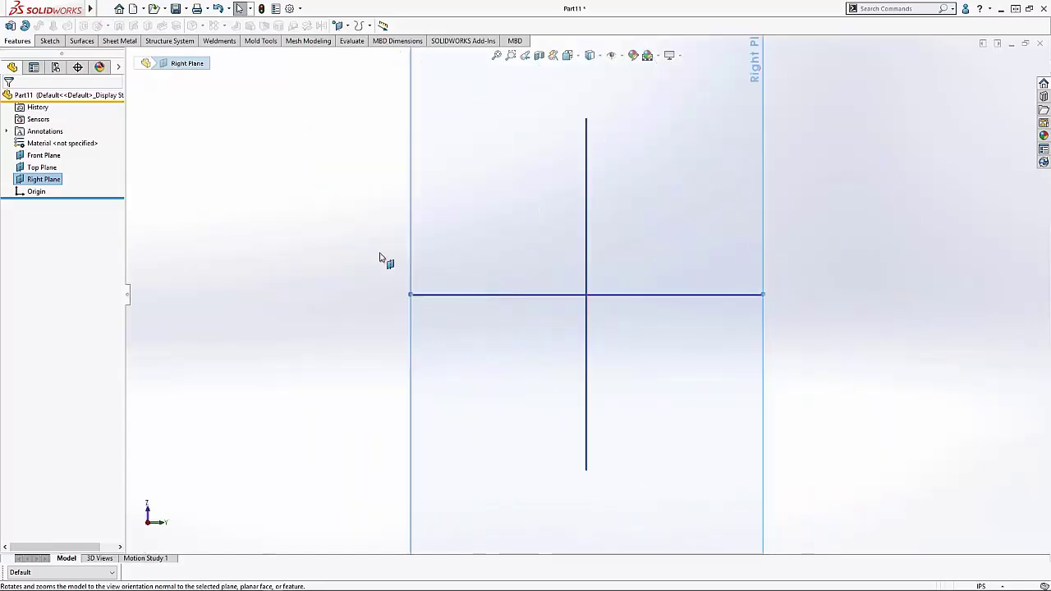
click(296, 198)
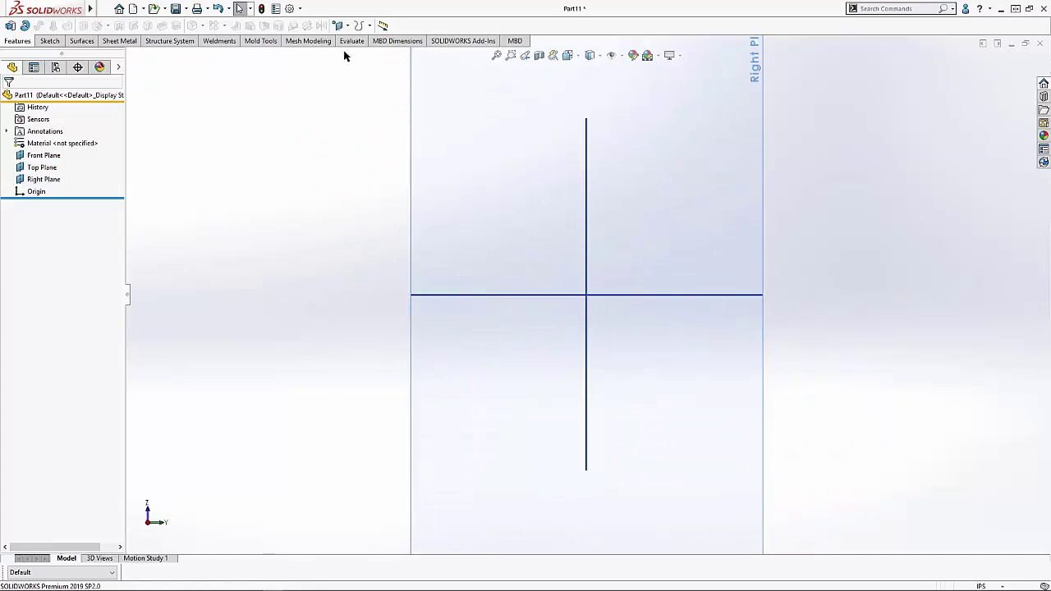
Create a reference plane through the origin, parallel to the screen in this Z-up orientation.
click(346, 25)
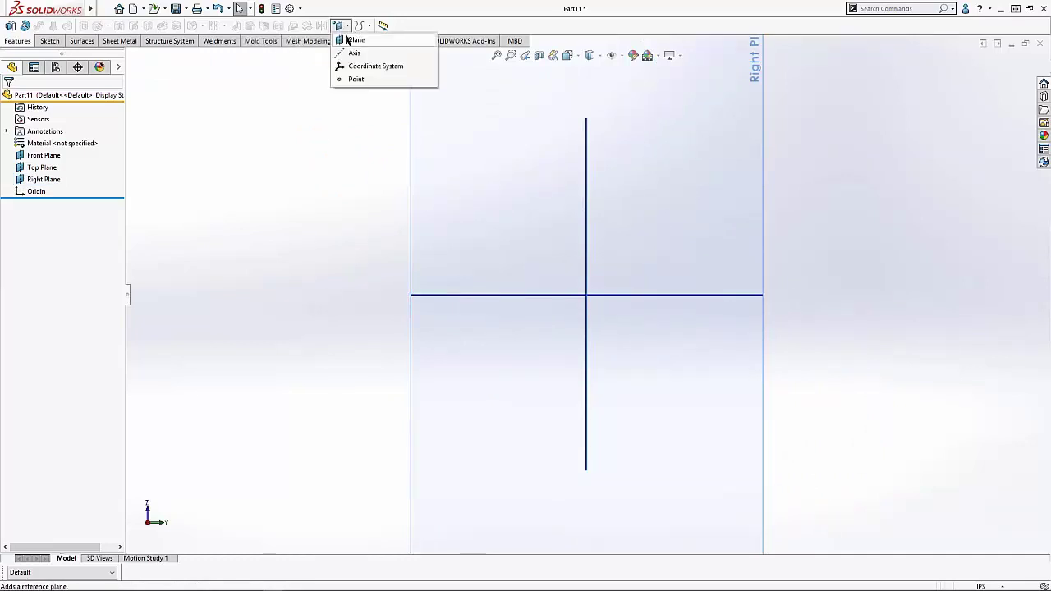
click(353, 41)
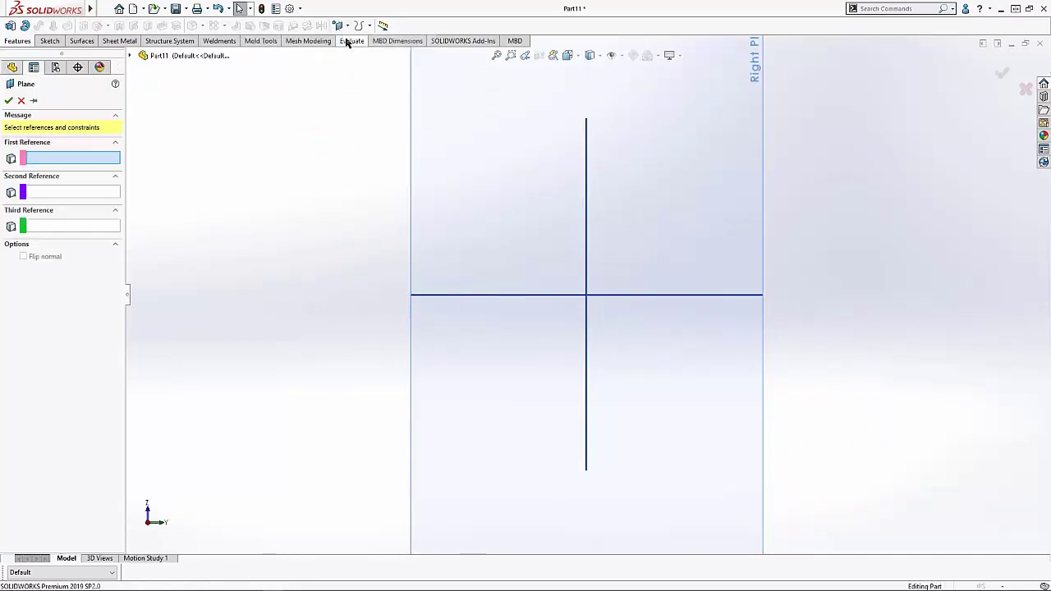
click(129, 56)
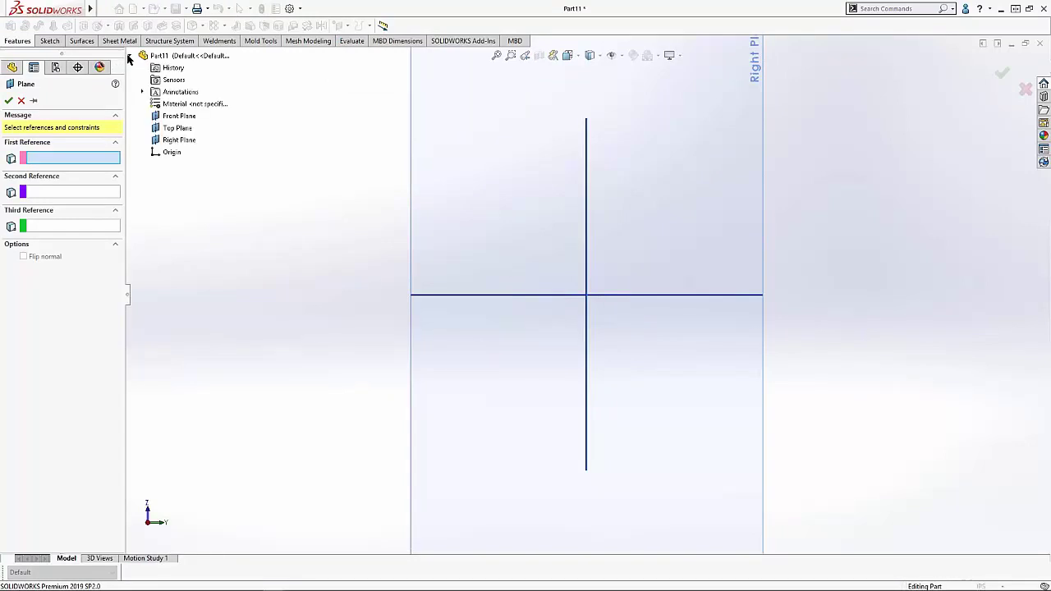
click(168, 153)
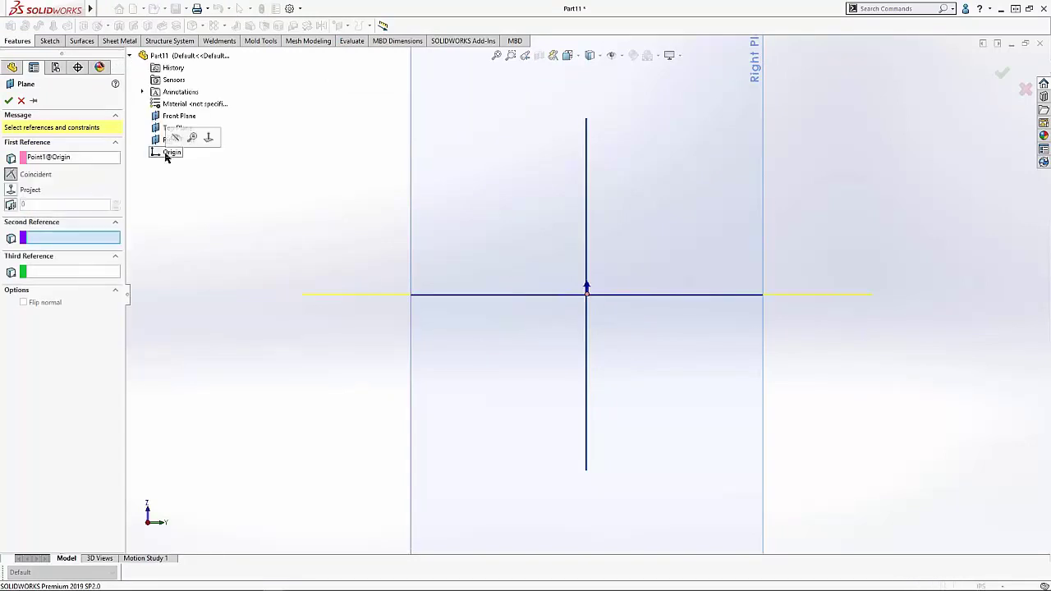
click(12, 205)
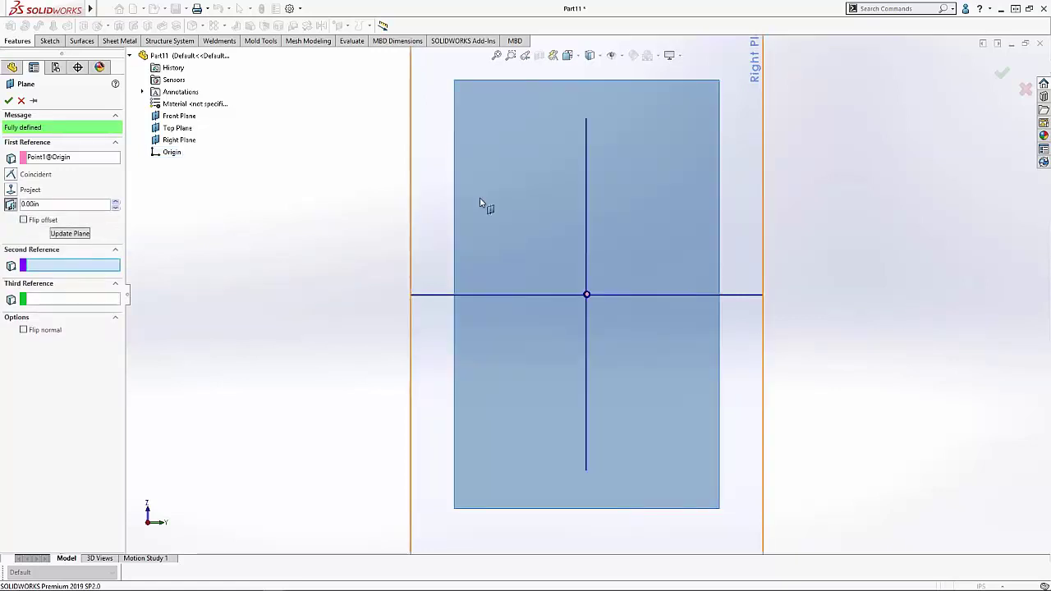
click(8, 103)
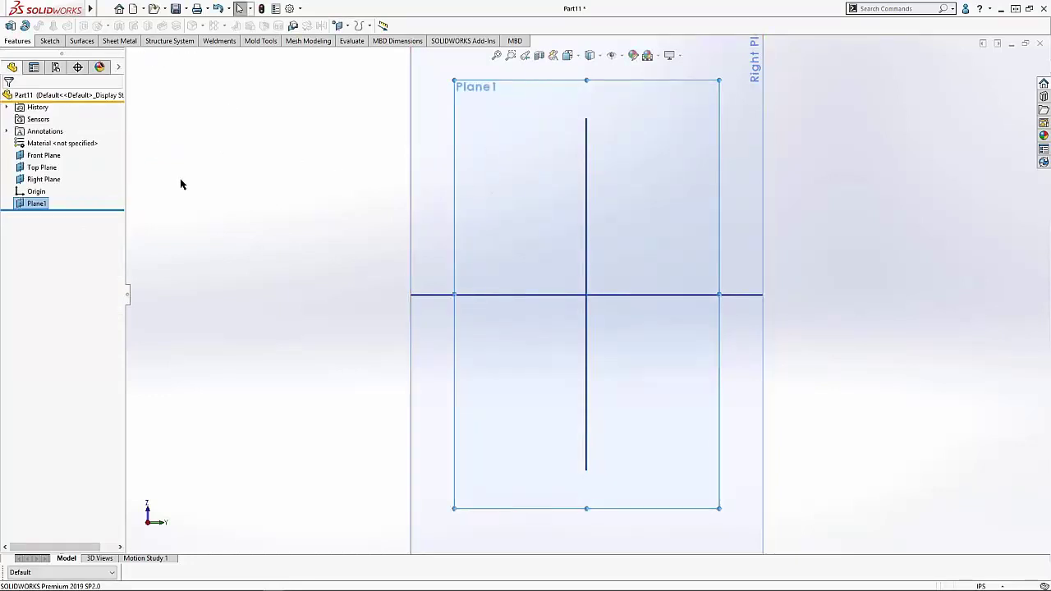
Rename the new reference plane as YZ Plane and hide the Right Plane.
mouse_move(37, 206)
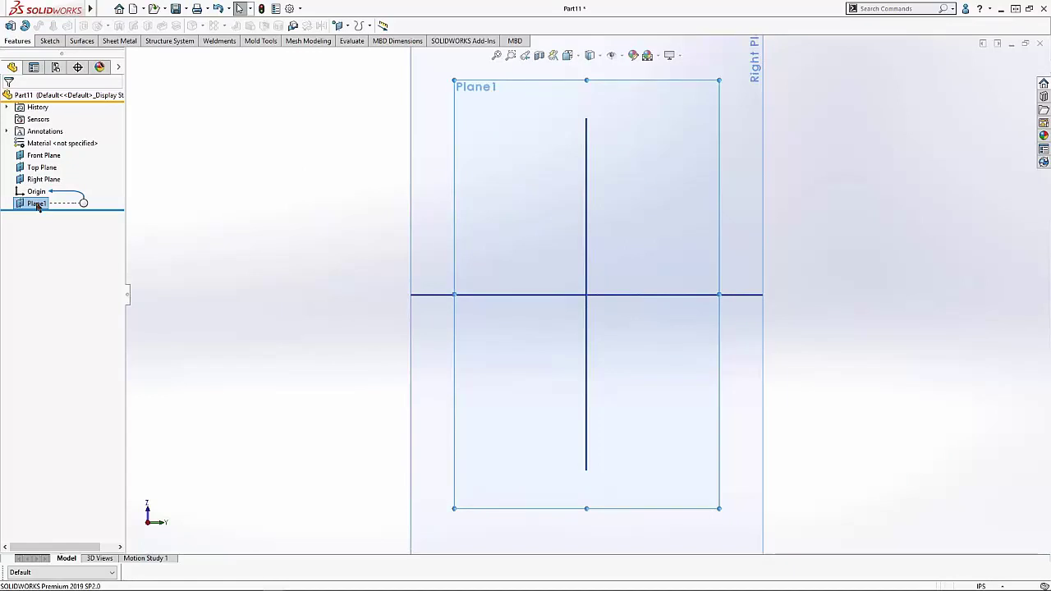
click(37, 203)
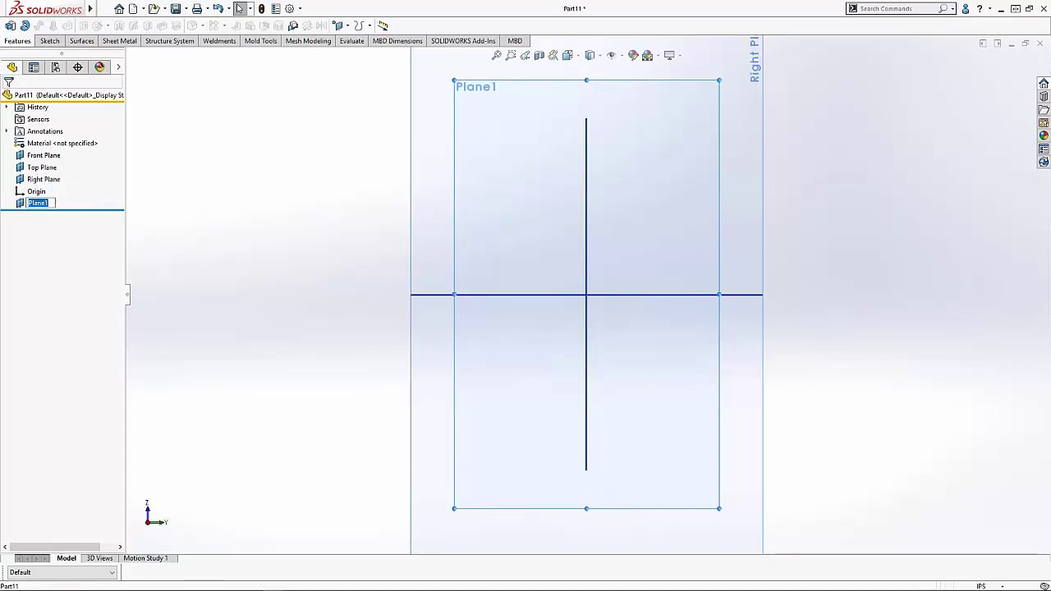
text(YZ)
key(Return)
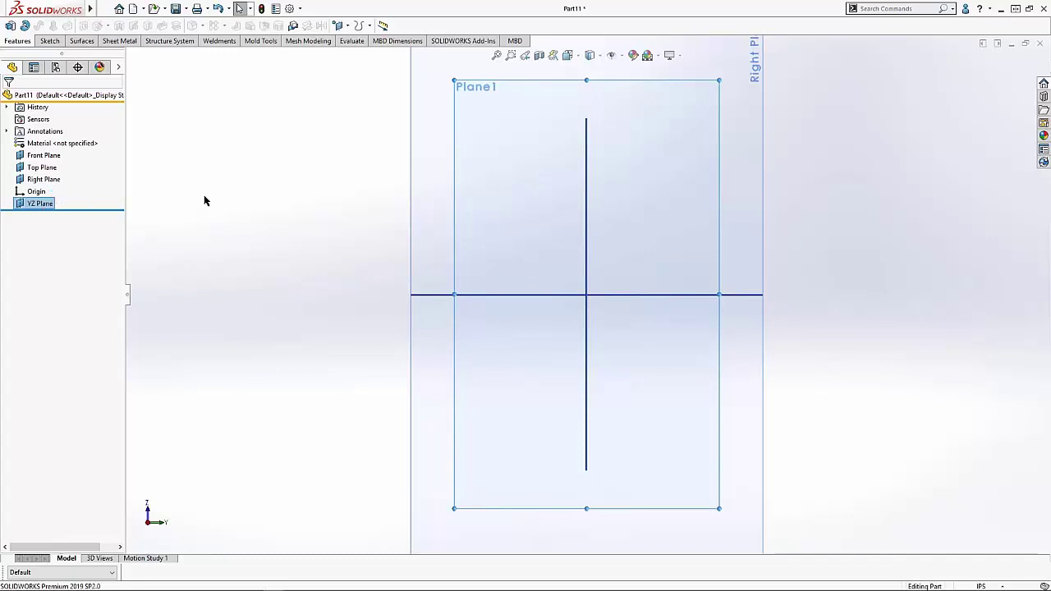
click(51, 180)
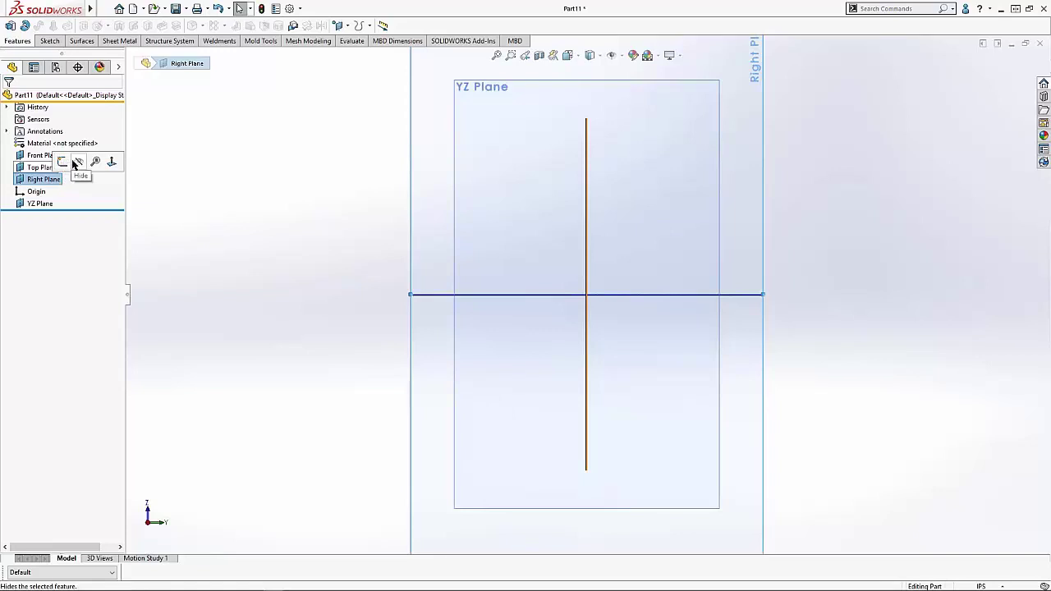
click(307, 178)
Open a trial sketch on the YZ Plane to check its orientation, and exit it without drawing anything.
middle_drag(307, 178, 605, 165)
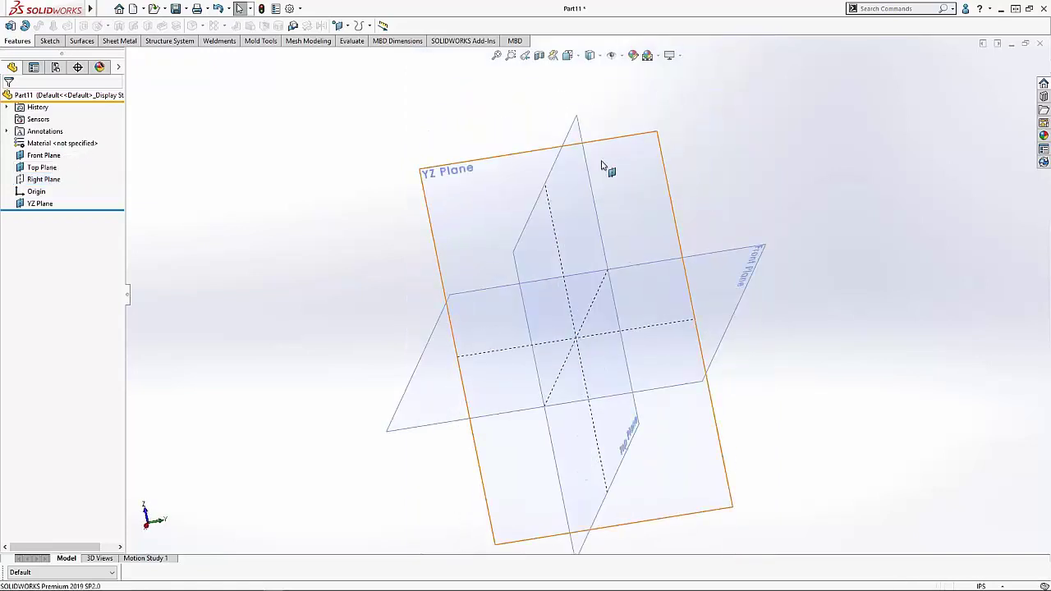
click(617, 147)
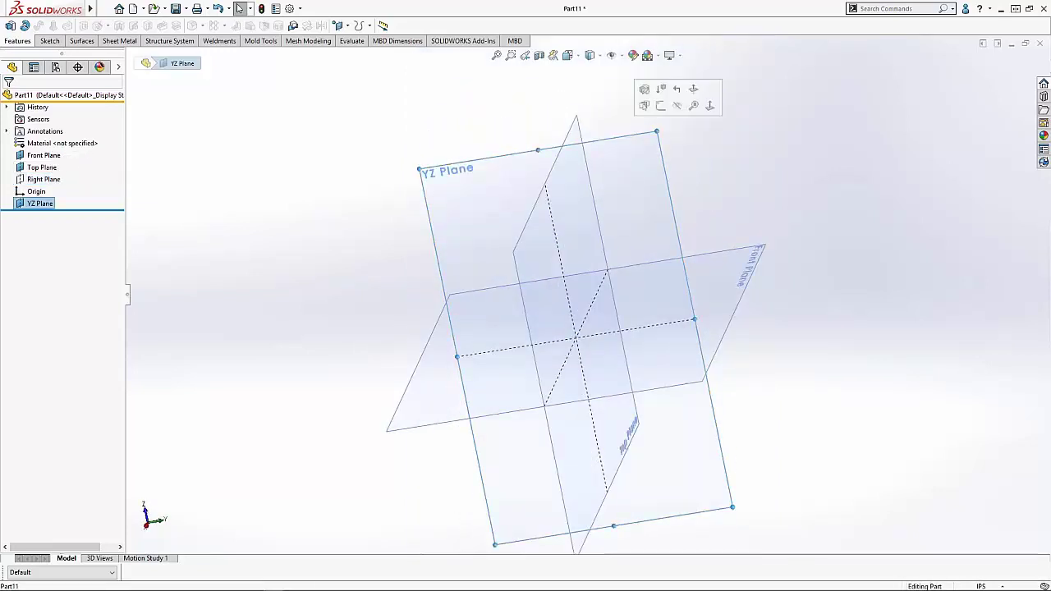
click(662, 106)
key(ctrl+shift+z)
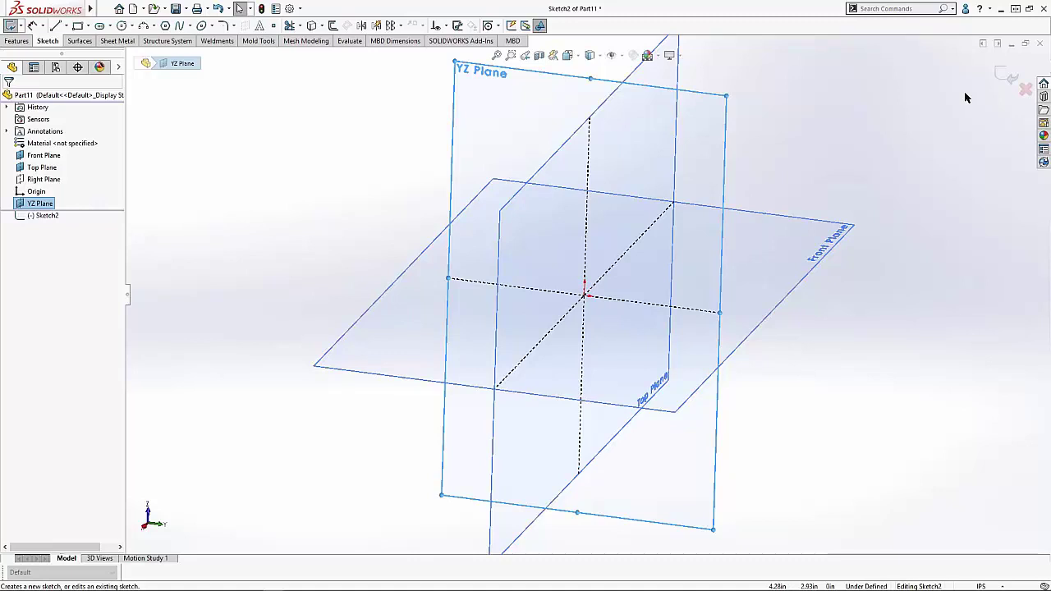
click(1006, 77)
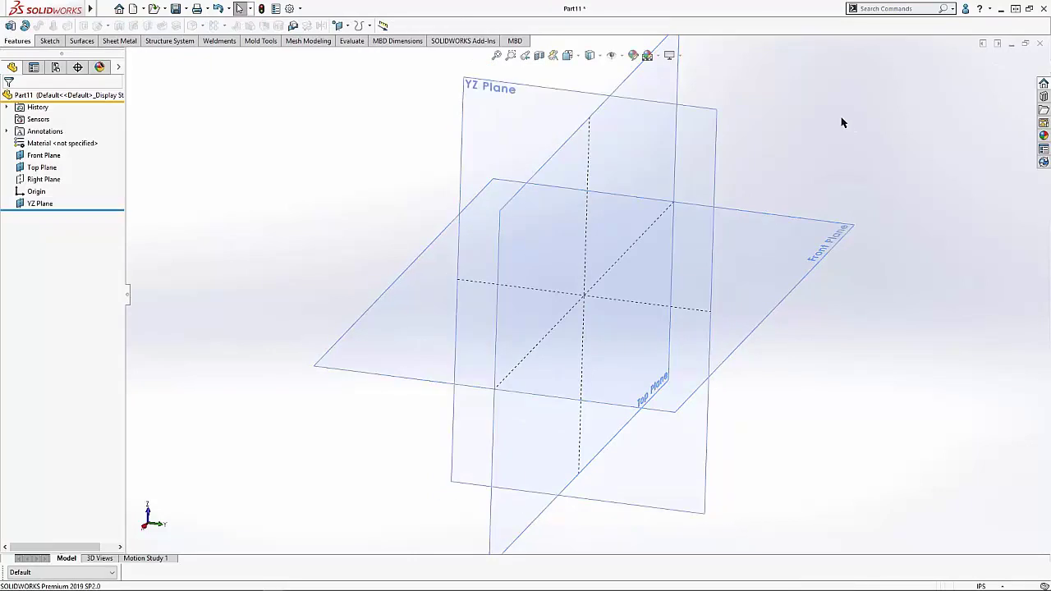
Orient the view normal to the Front Plane.
key(ctrl+7)
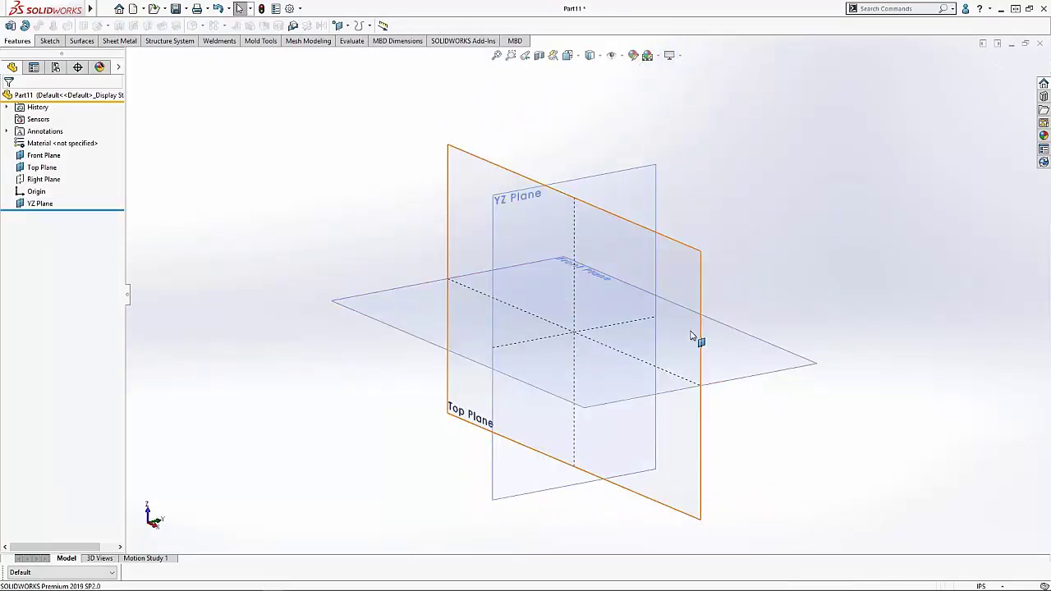
click(730, 328)
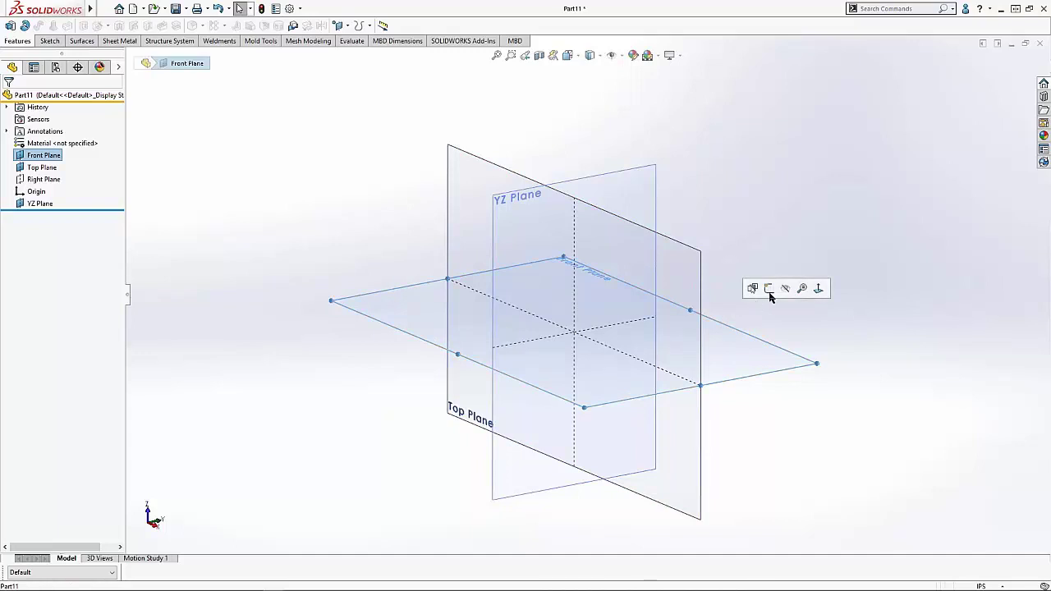
click(818, 289)
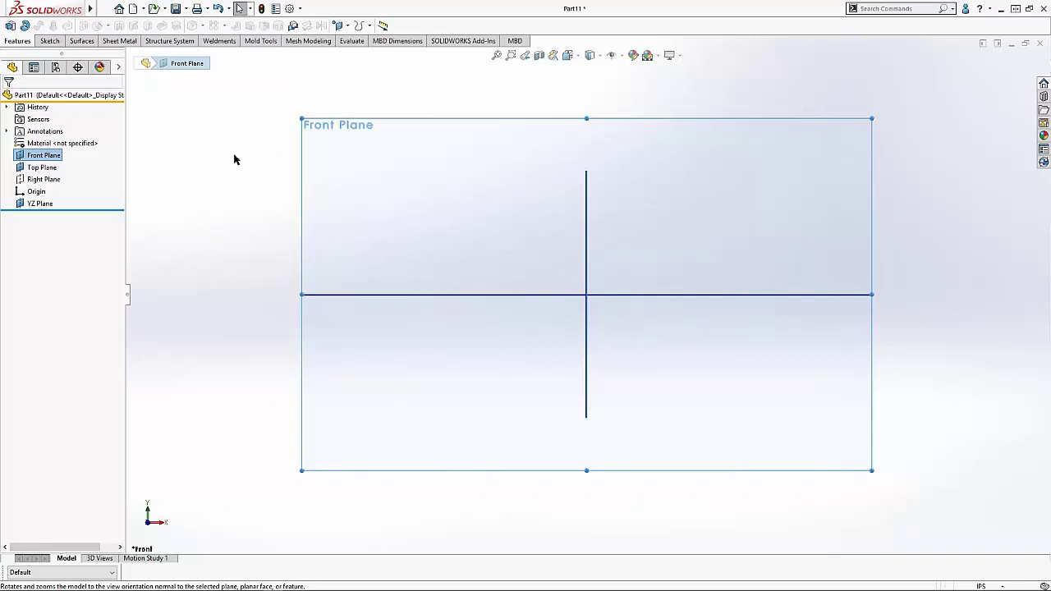
click(207, 159)
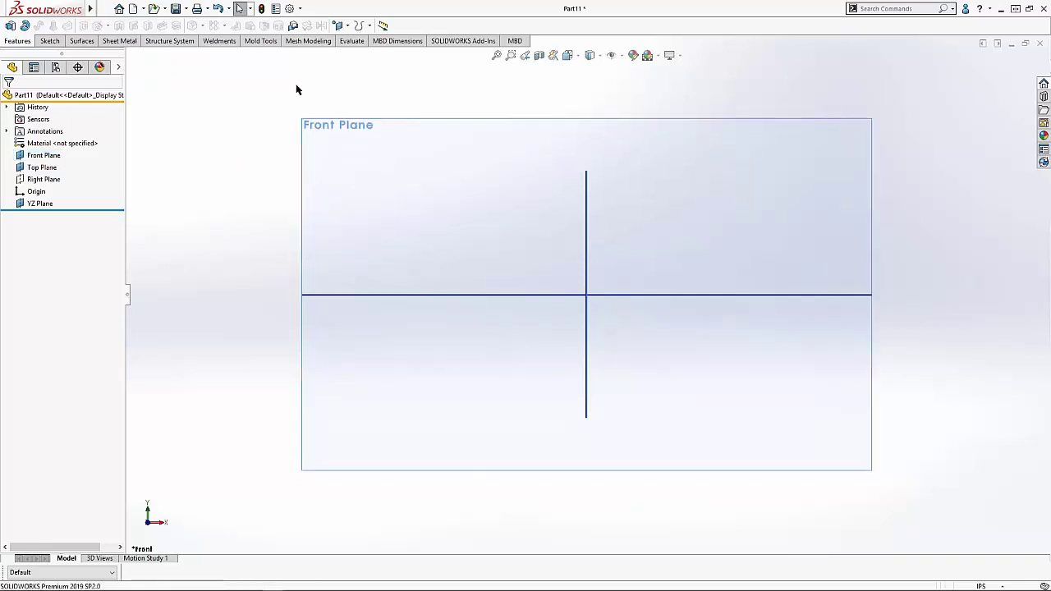
Create a second reference plane through the origin, parallel to the screen in the front view.
click(340, 26)
click(355, 39)
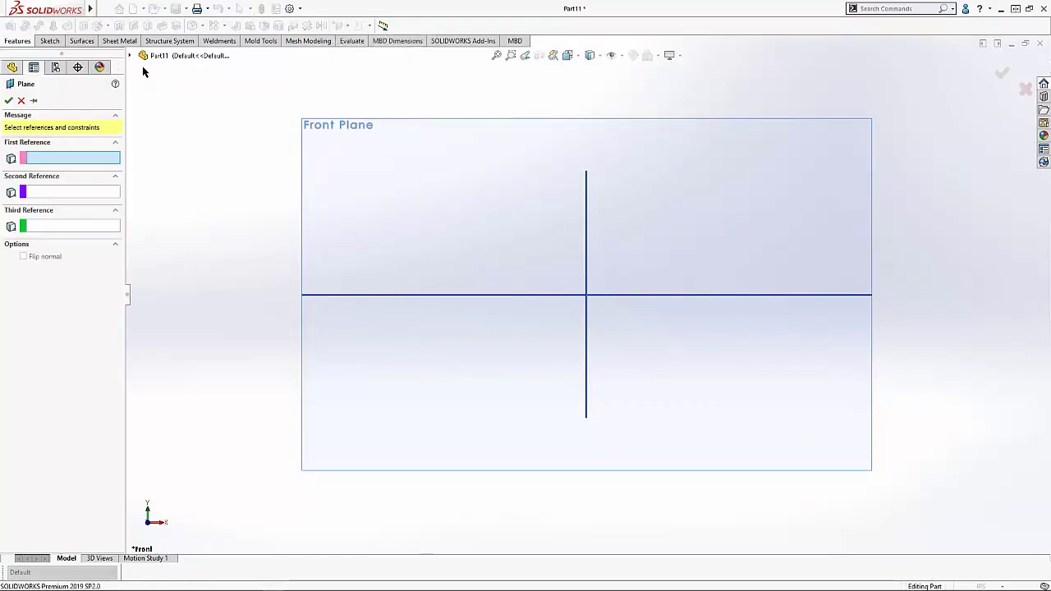
click(131, 55)
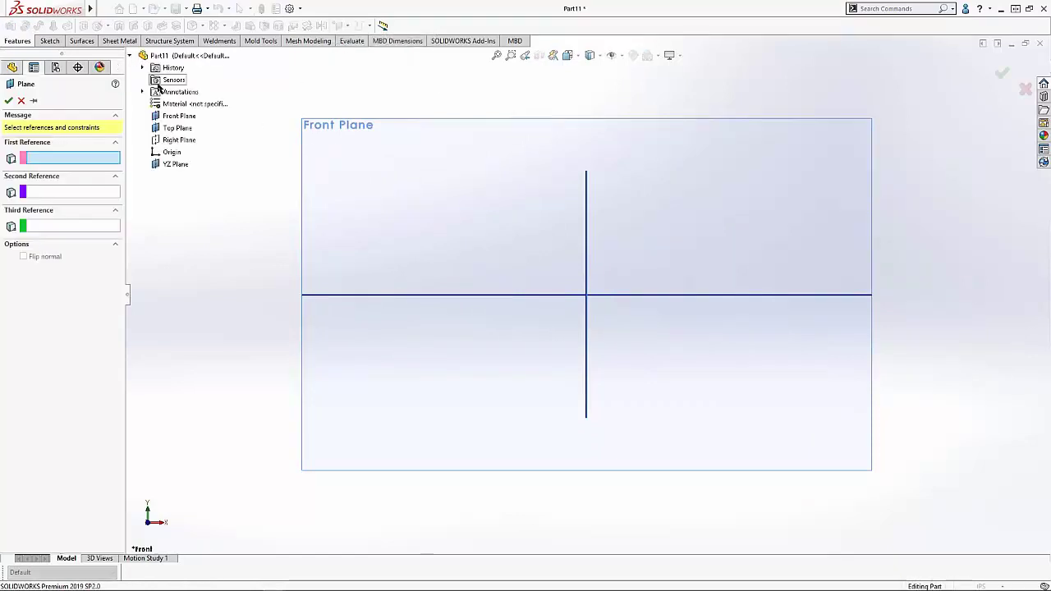
click(168, 153)
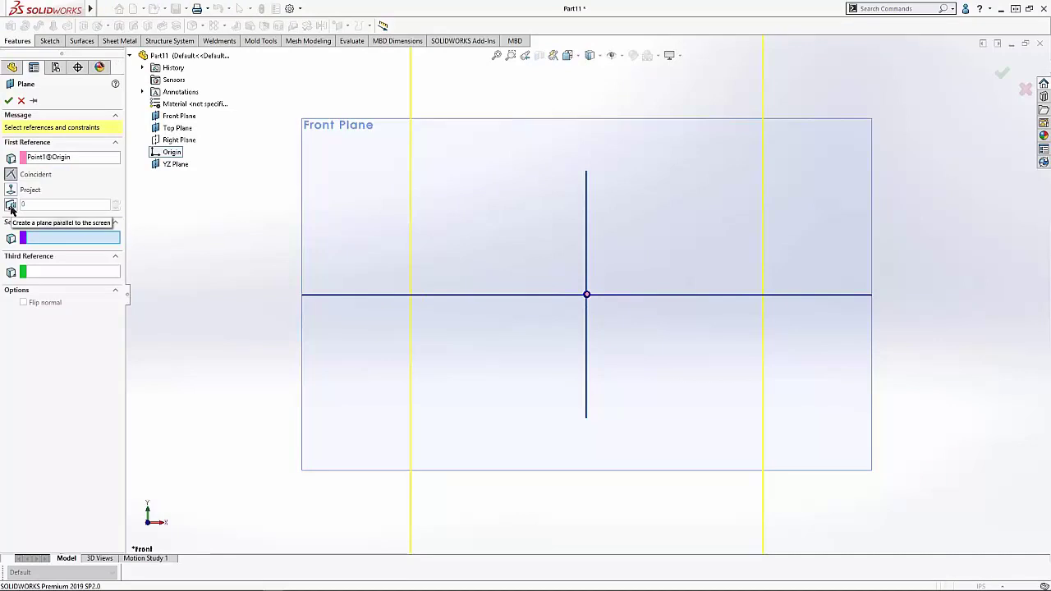
click(11, 207)
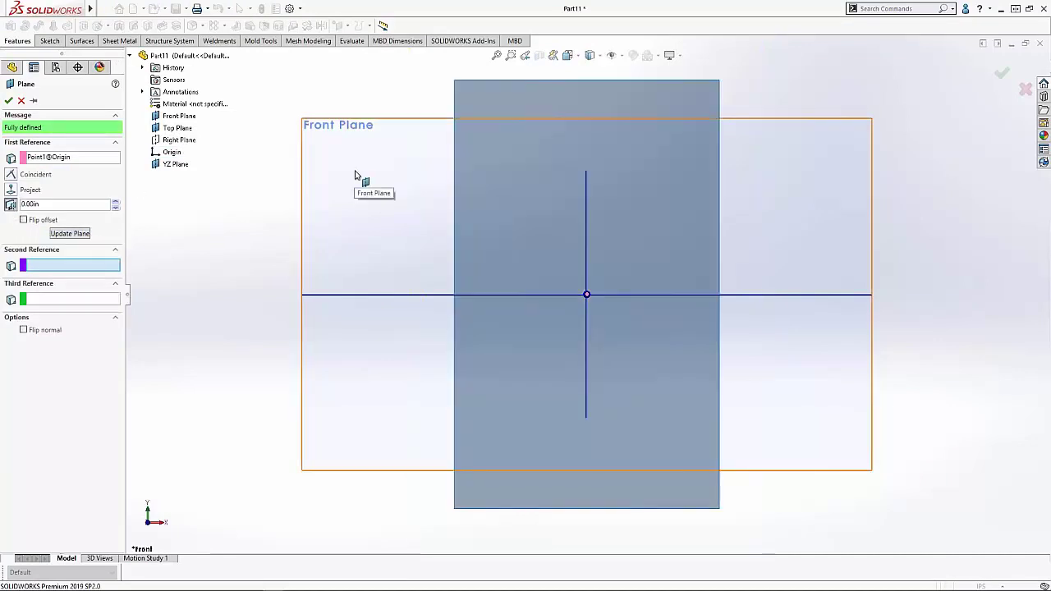
click(9, 100)
Rename the second reference plane as XY Plane.
click(37, 216)
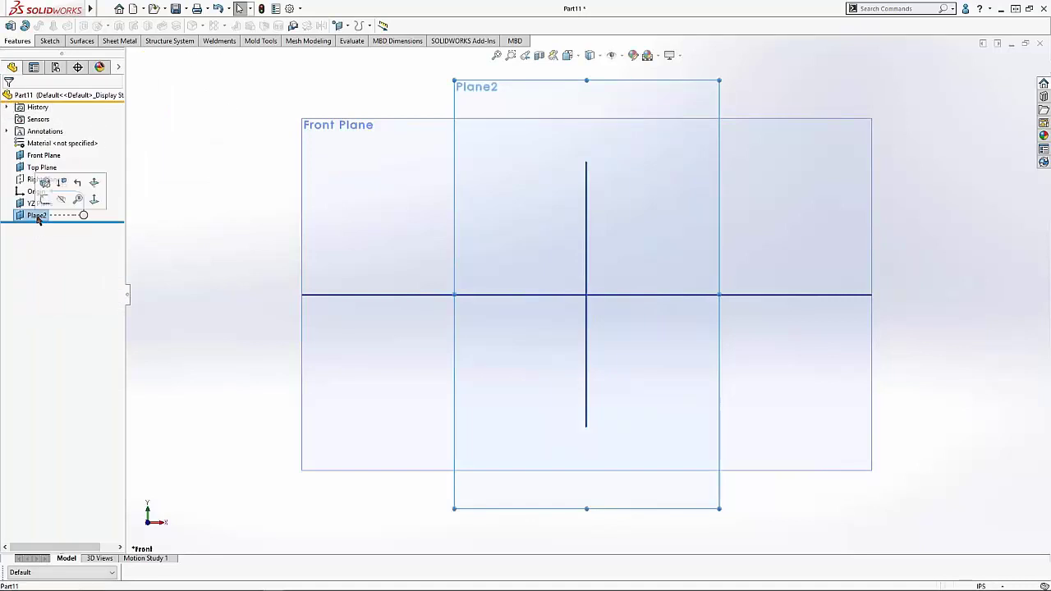
click(37, 215)
text(X)
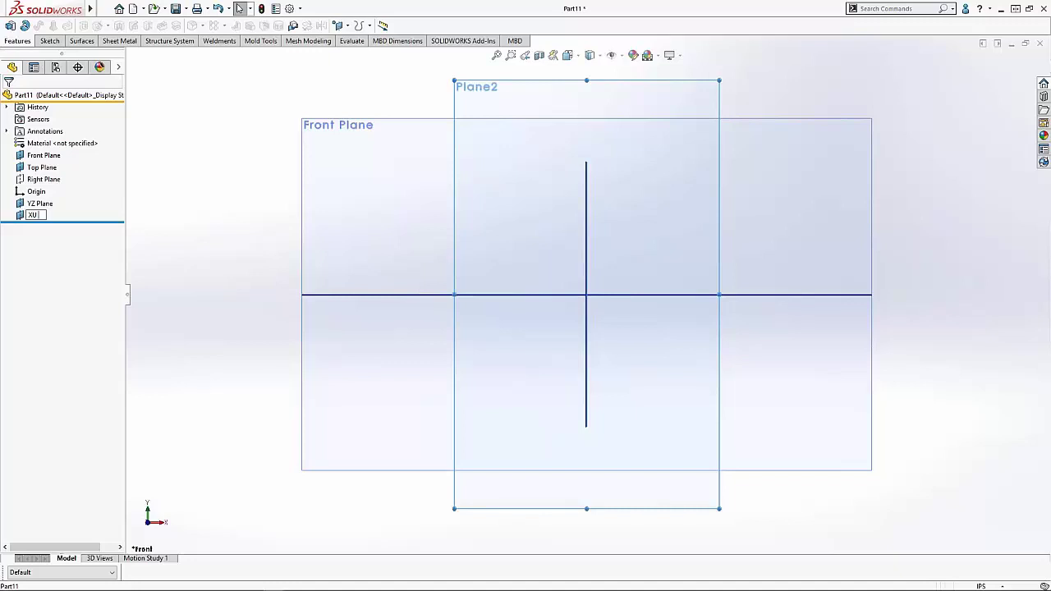
text(U)
key(BackSpace)
text(Y Plane)
key(Return)
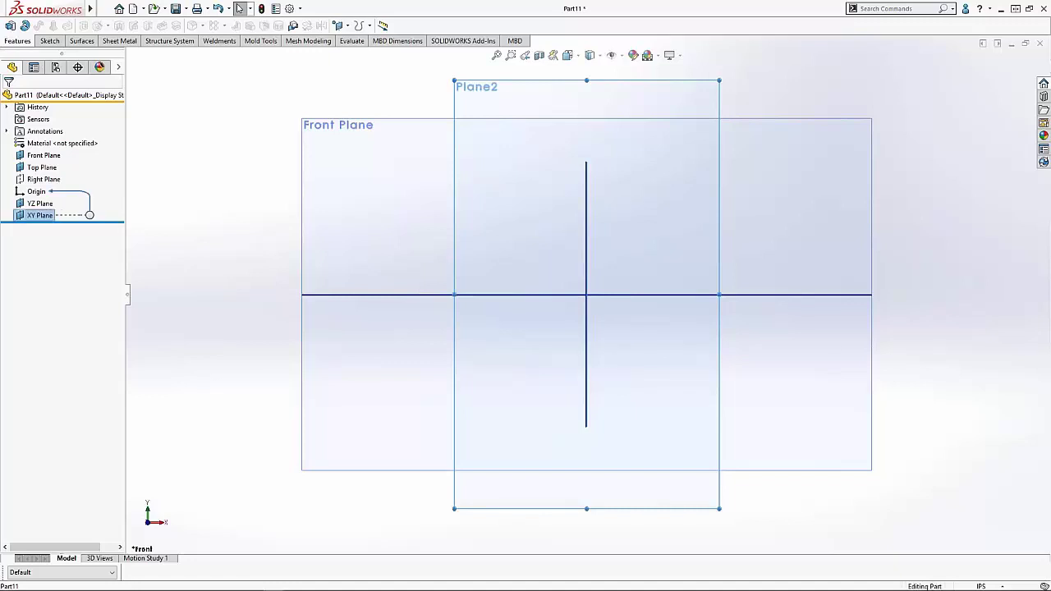
click(259, 140)
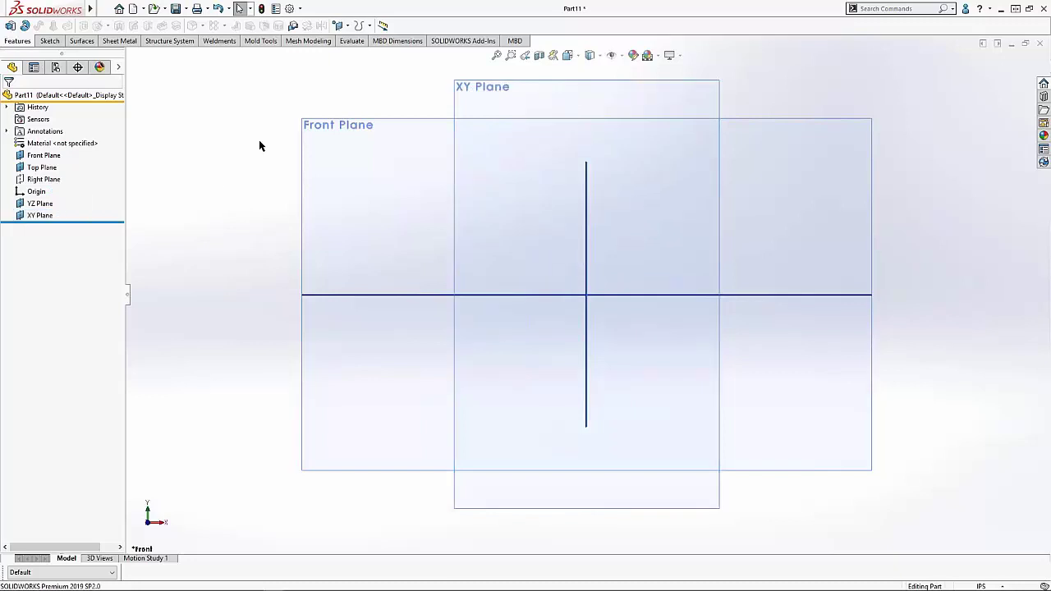
Hide the default Front Plane.
click(348, 126)
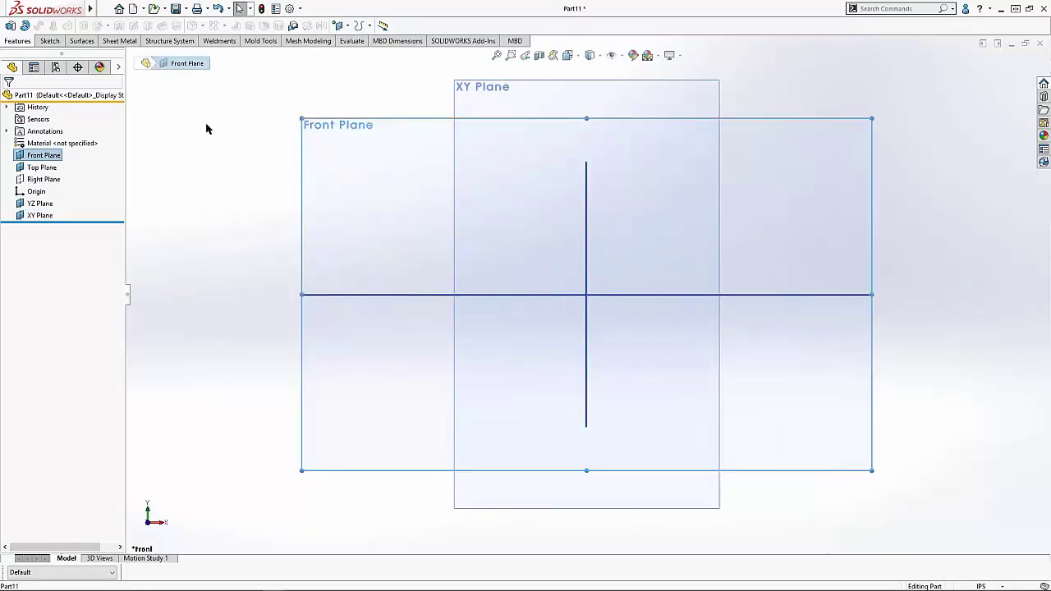
click(27, 156)
click(56, 142)
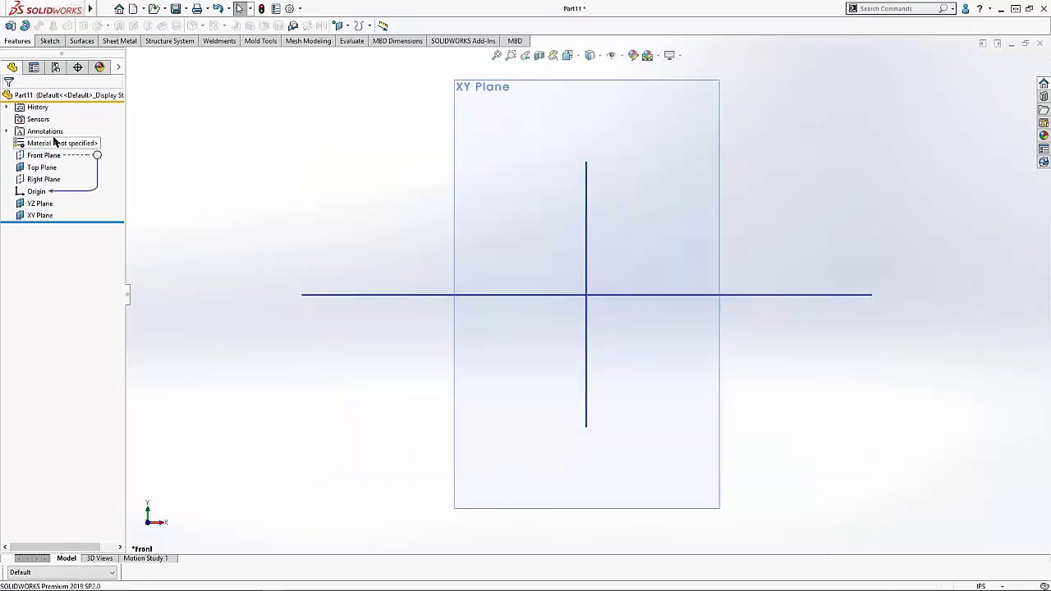
Orient the view normal to the Top Plane, flipped to the Bottom view with Z pointing up and X pointing right.
key(ctrl+7)
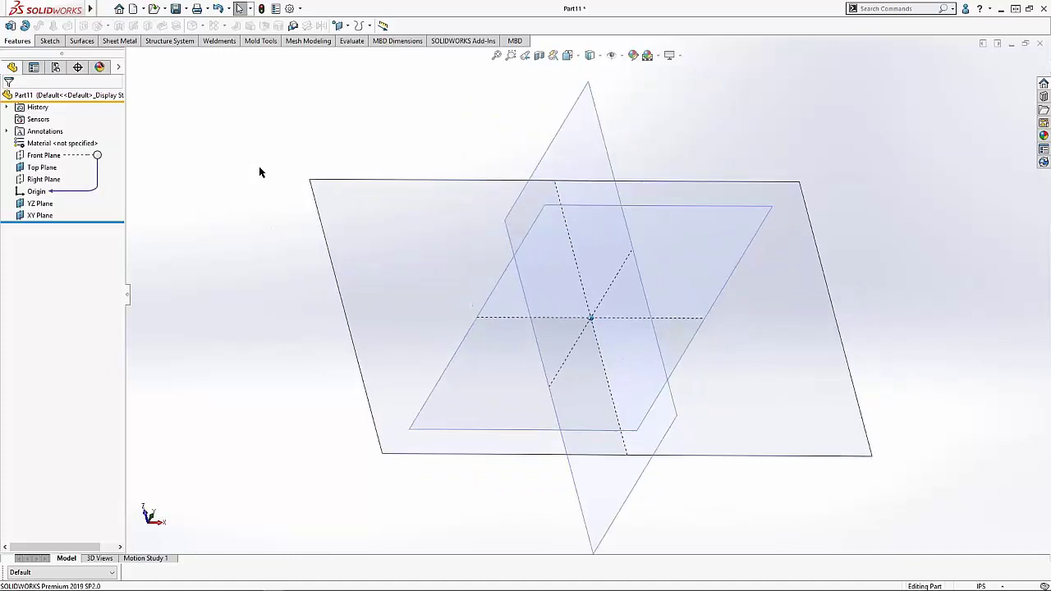
click(375, 188)
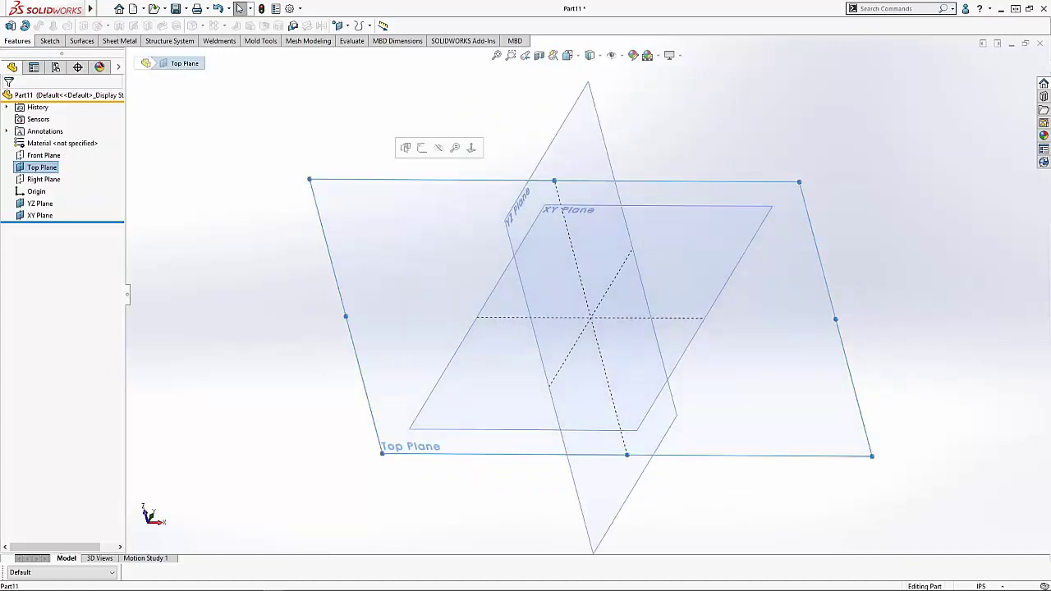
click(472, 149)
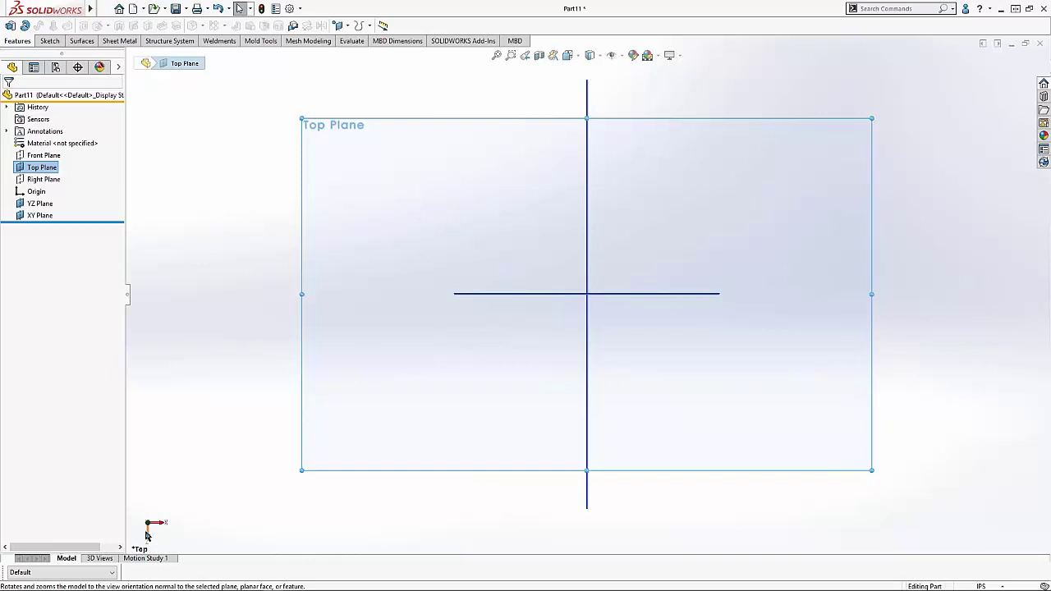
click(411, 121)
click(507, 83)
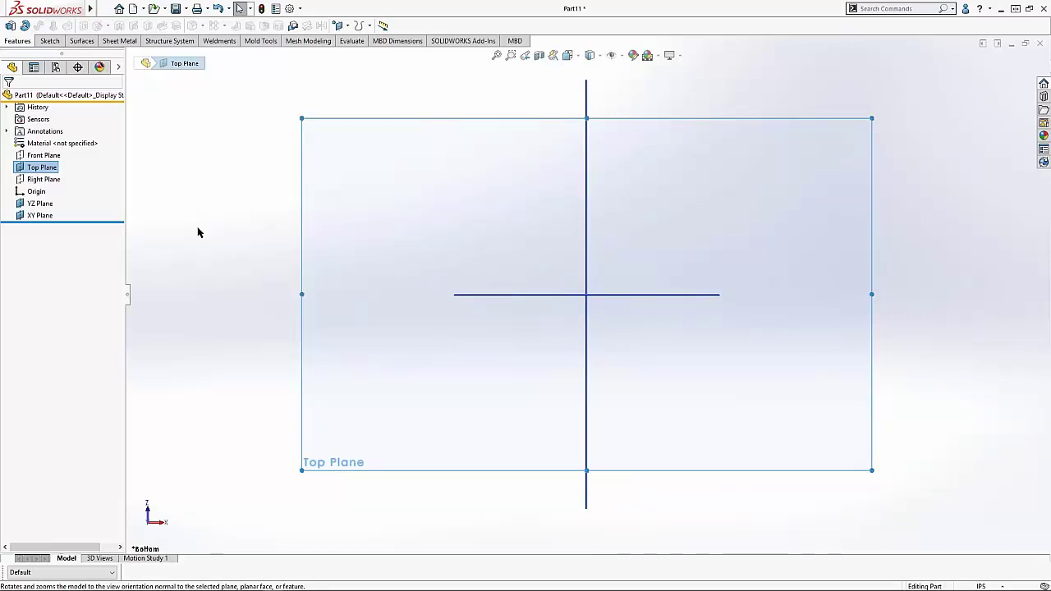
click(338, 26)
click(355, 40)
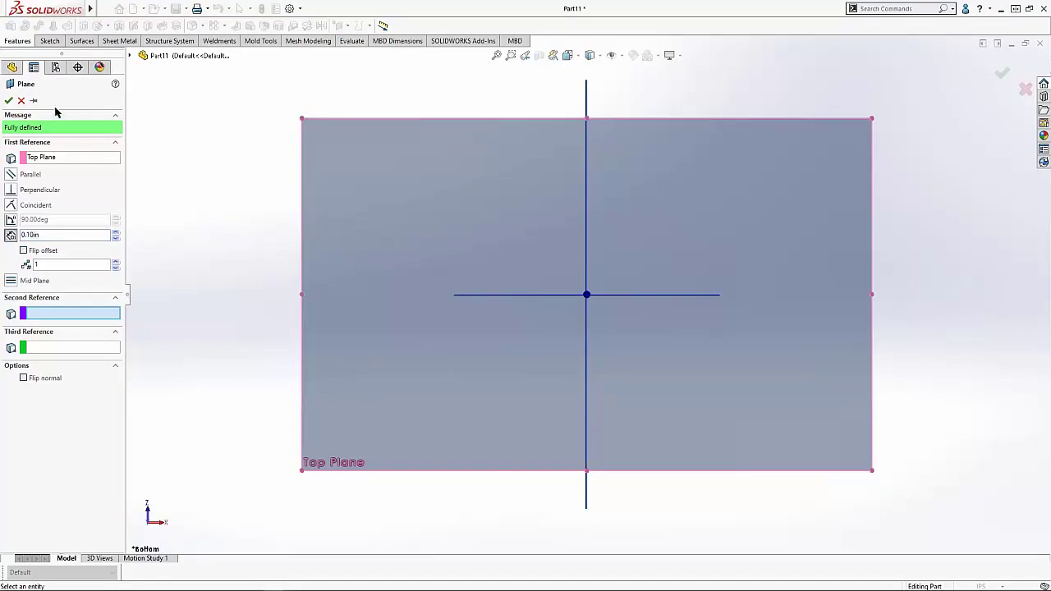
click(22, 101)
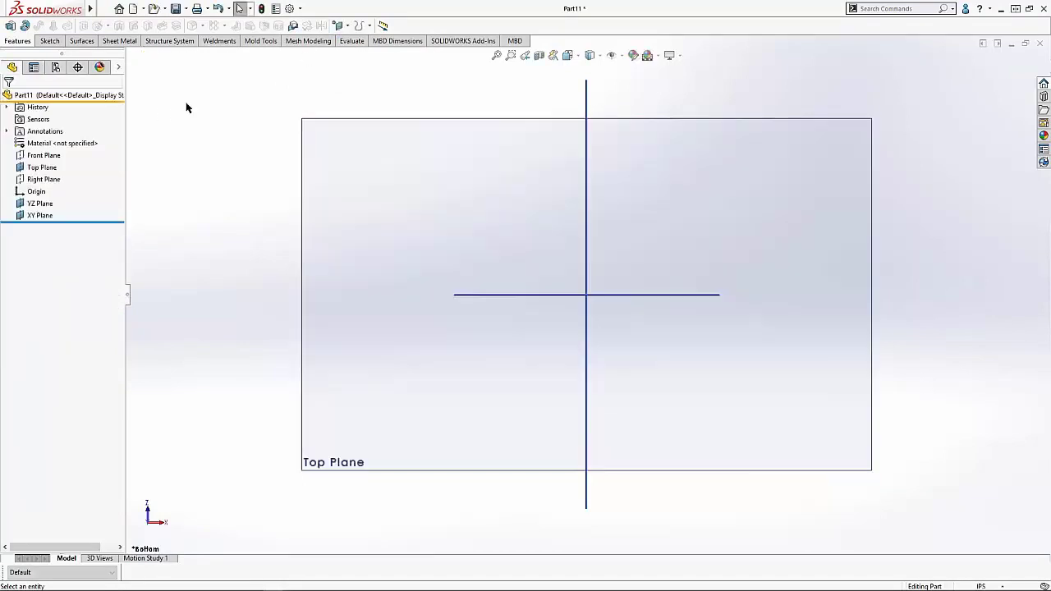
Create a third reference plane through the origin, parallel to the screen in the bottom view.
click(347, 27)
click(355, 40)
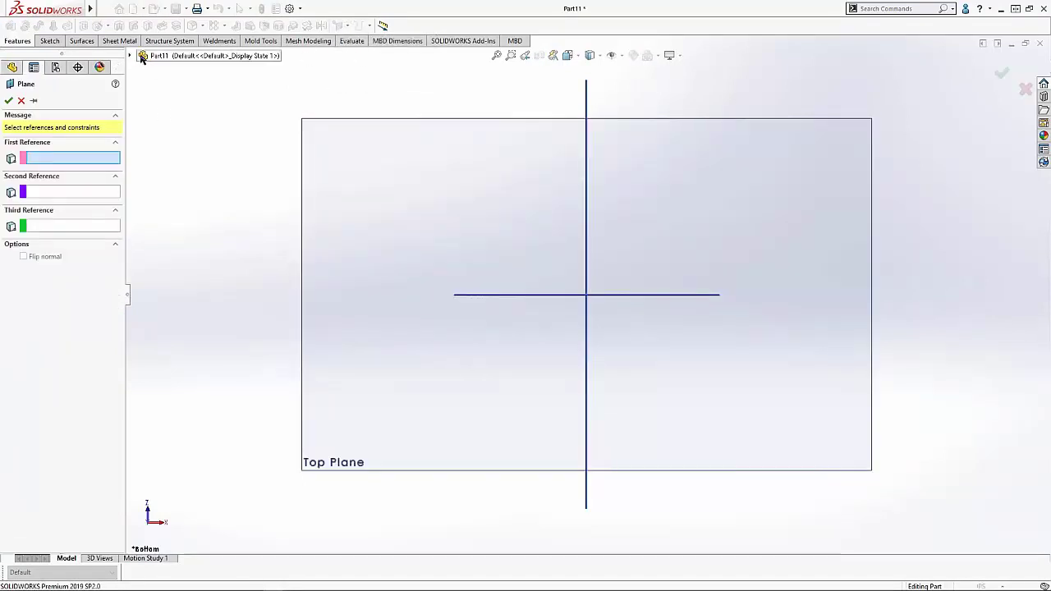
click(130, 56)
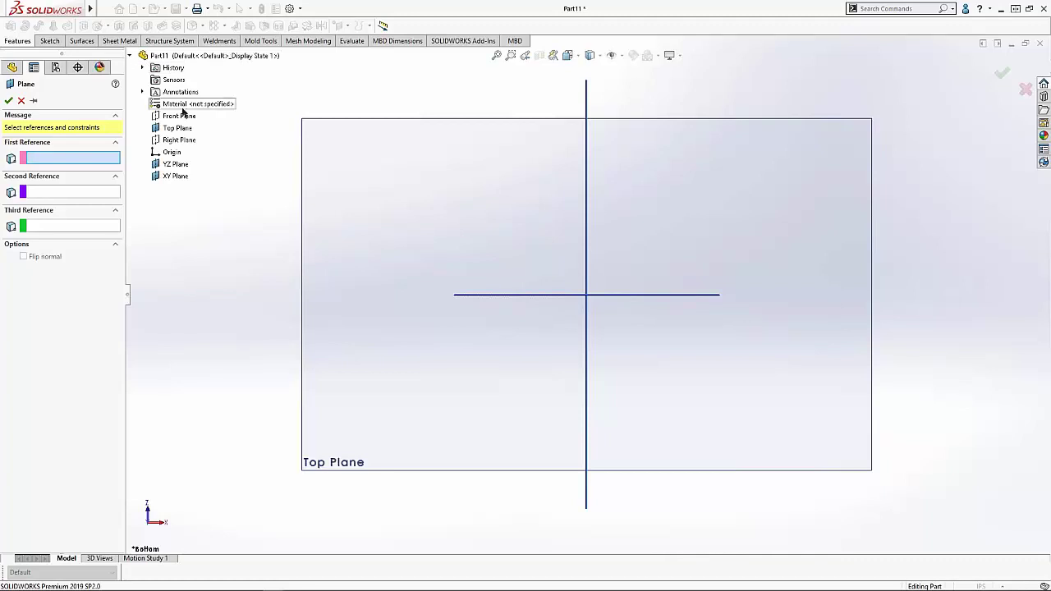
click(174, 152)
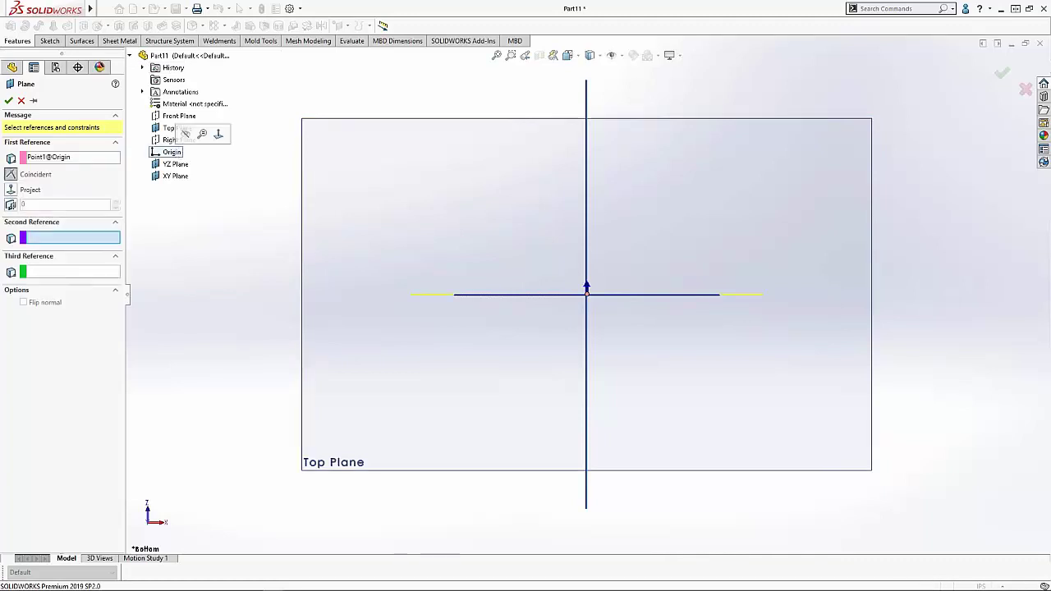
click(12, 205)
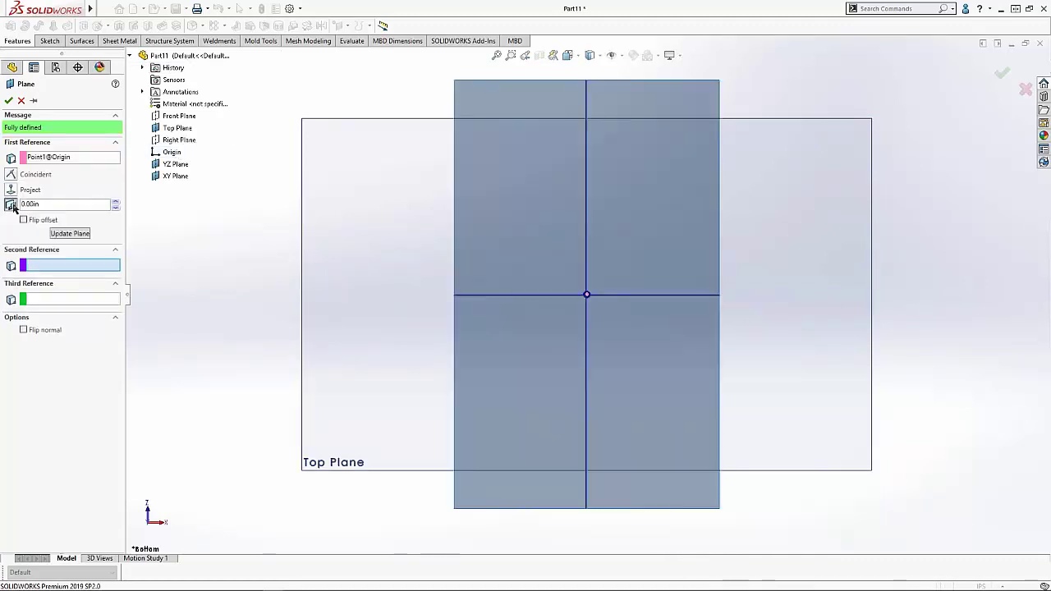
click(9, 100)
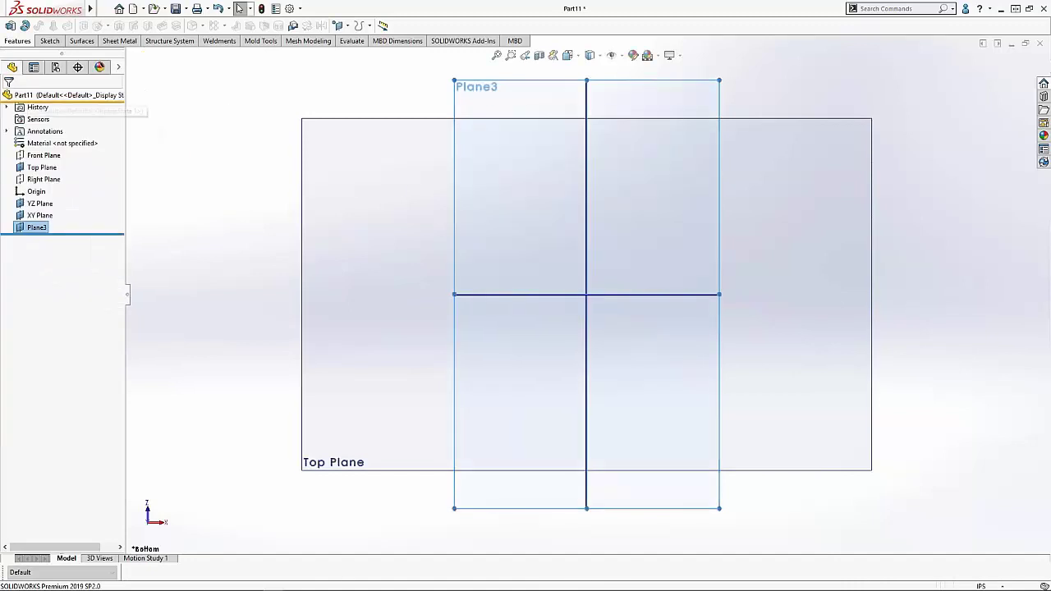
Rename the third reference plane as XZ Plane.
click(38, 227)
click(37, 227)
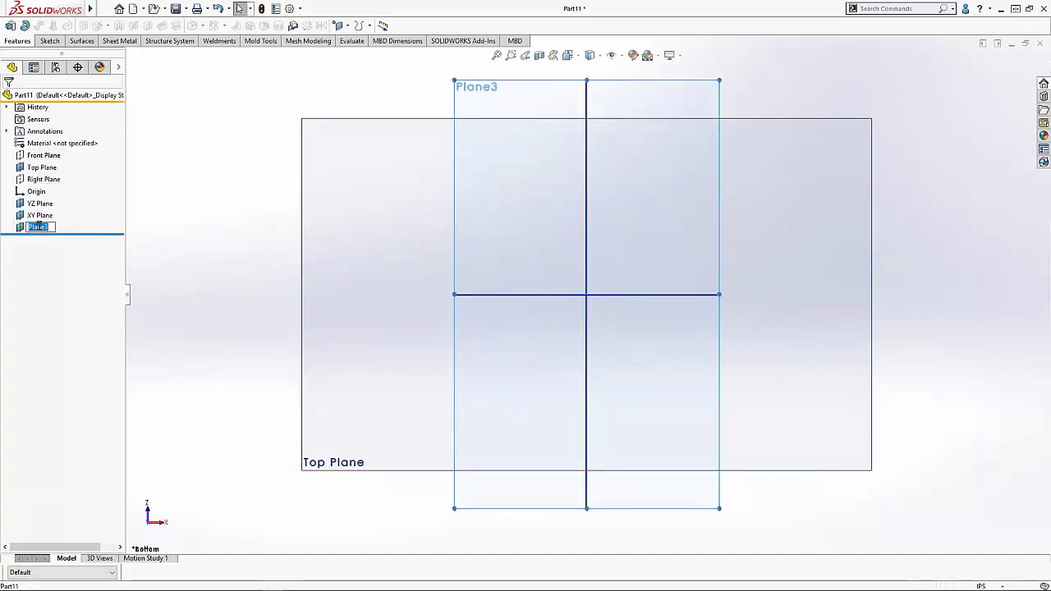
text(X)
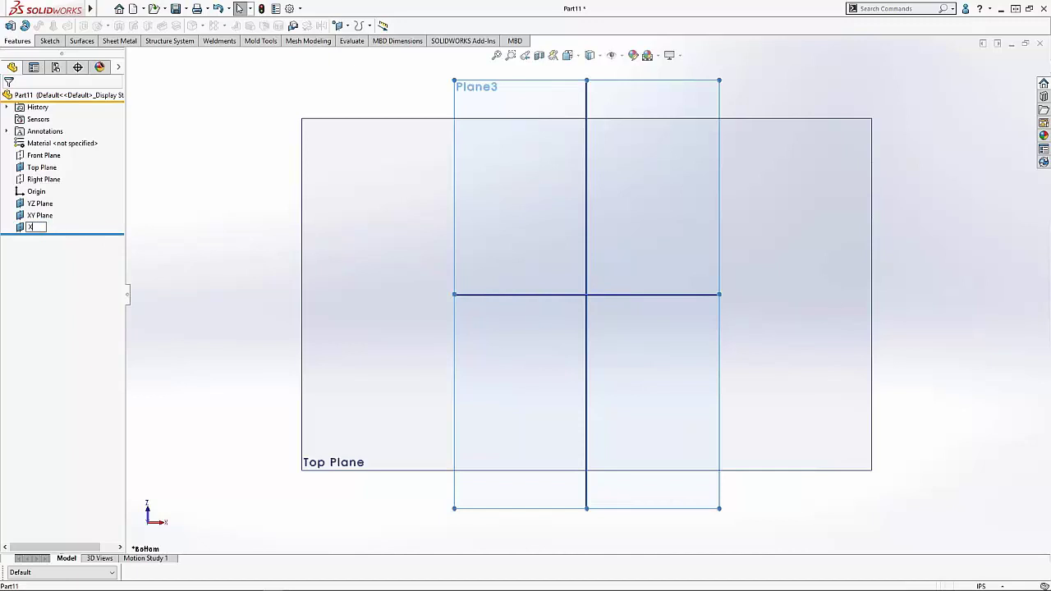
text(Z Plane)
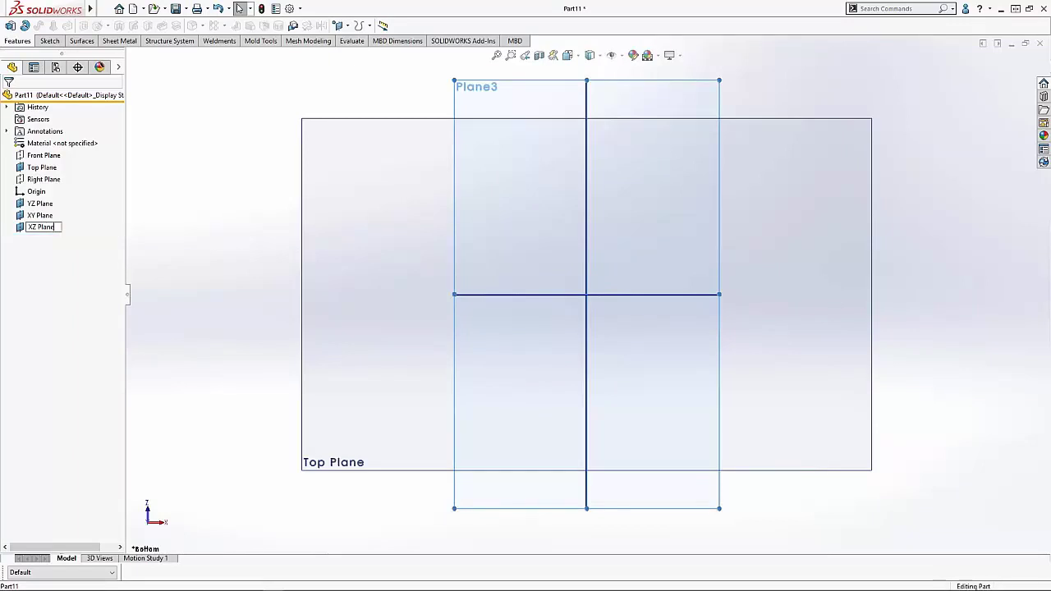
key(Return)
Hide the default Top Plane.
click(50, 167)
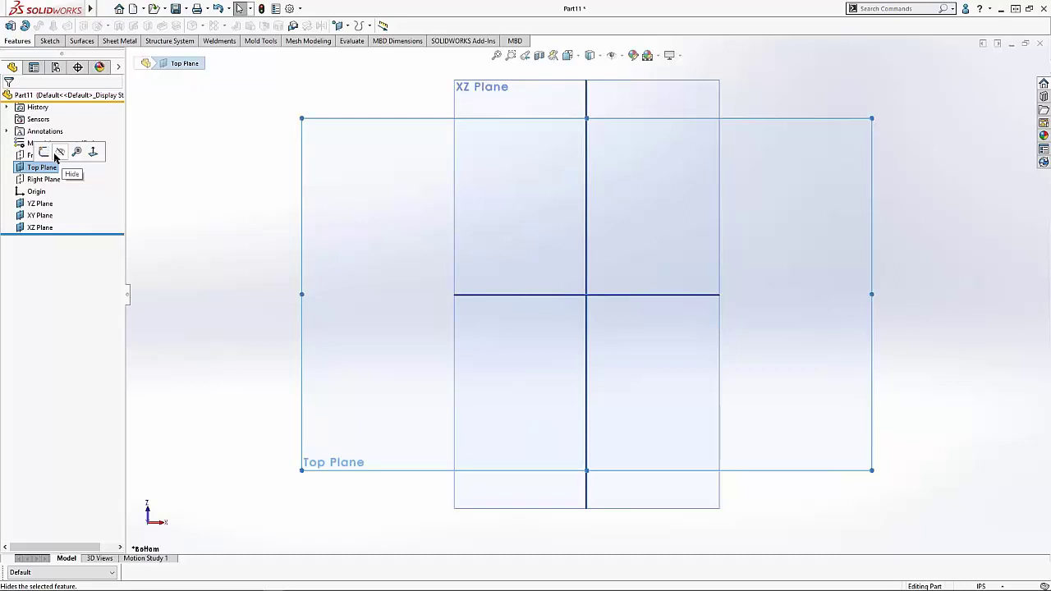
click(60, 153)
key(ctrl+7)
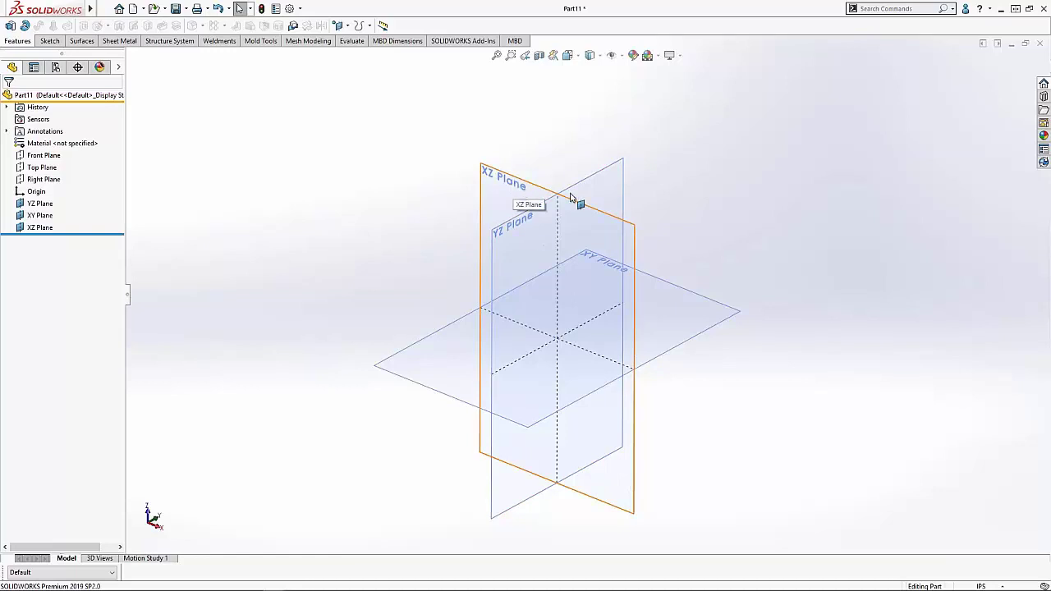
Open a trial sketch on the YZ Plane to check its axis directions, and exit it without drawing anything.
click(599, 183)
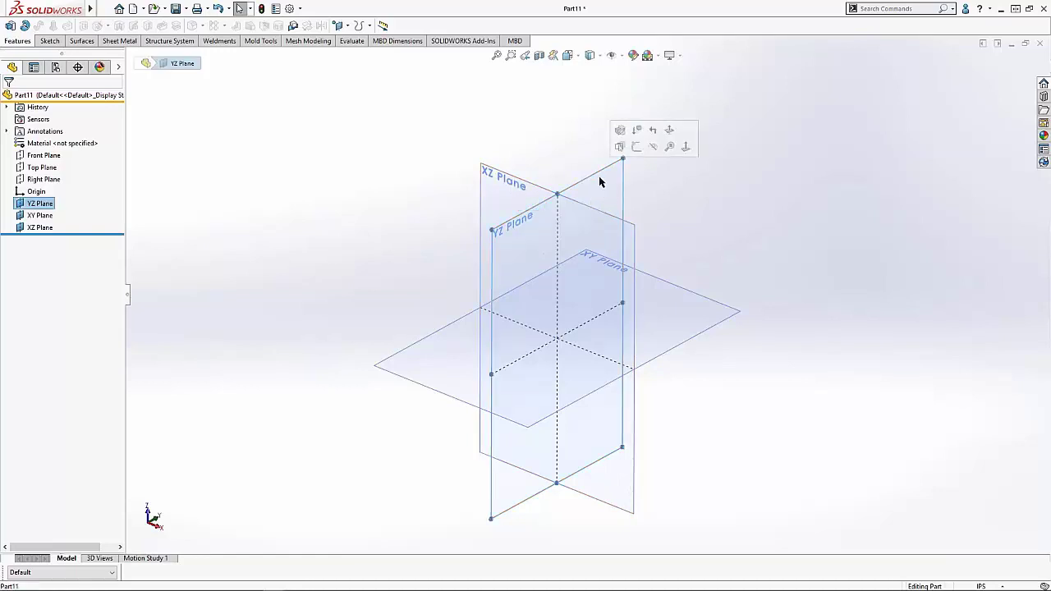
click(637, 147)
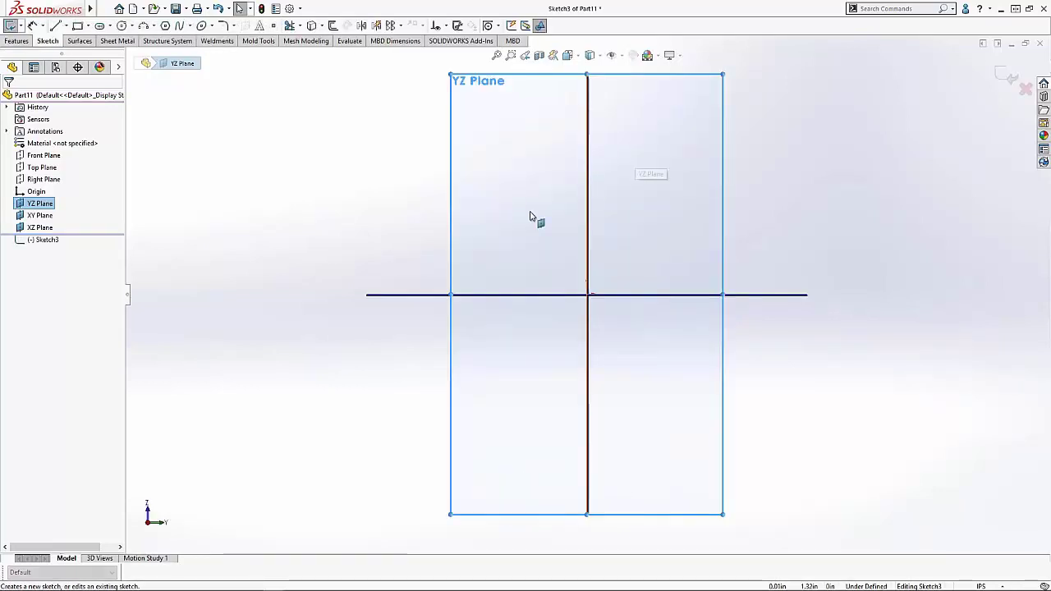
key(ctrl+7)
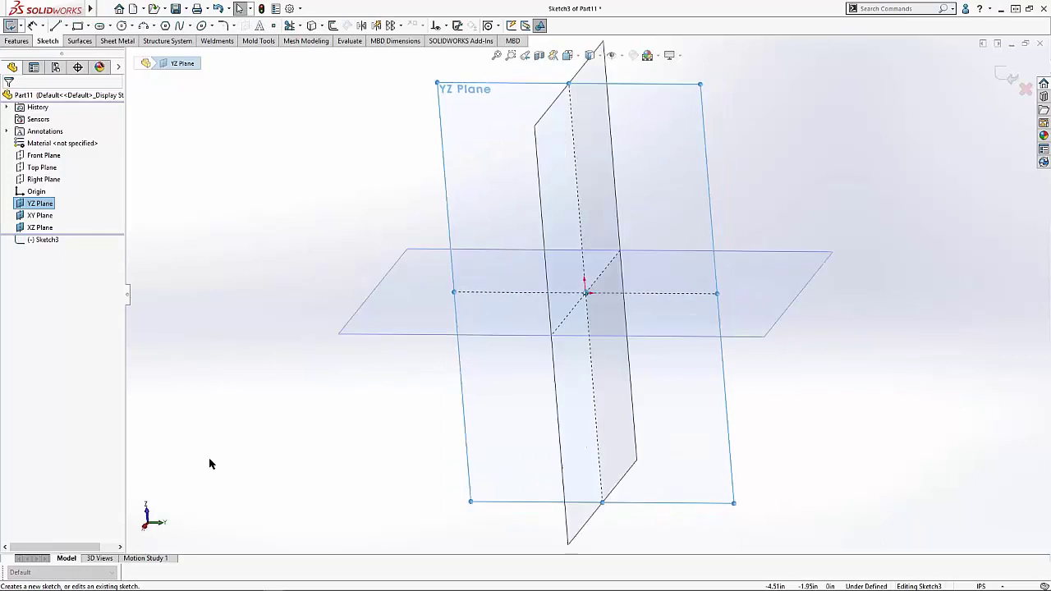
click(1006, 76)
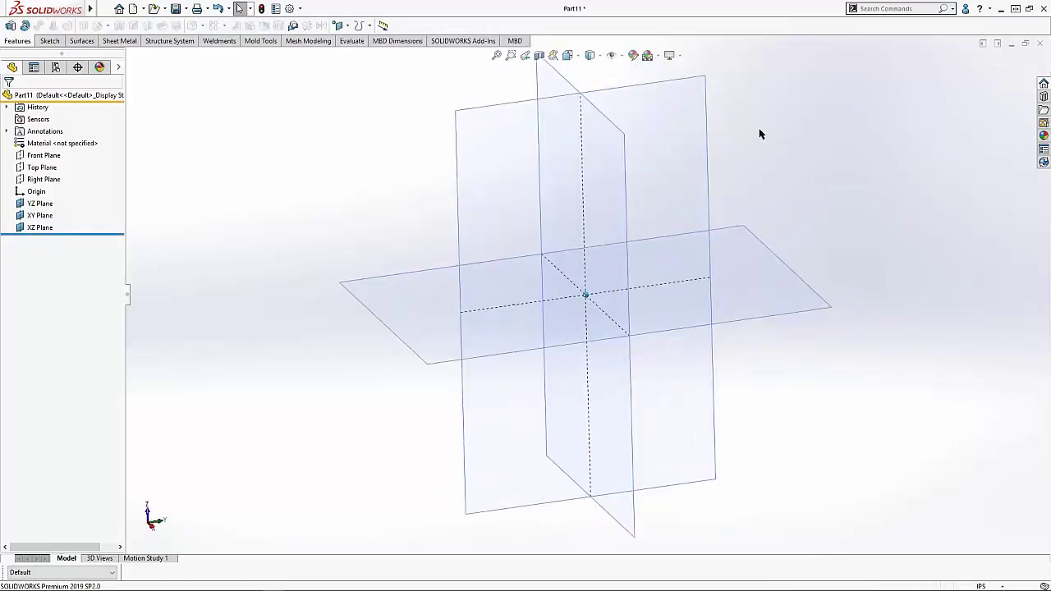
Open a trial sketch on the XZ Plane to check its axis directions, and exit it without drawing anything.
click(546, 92)
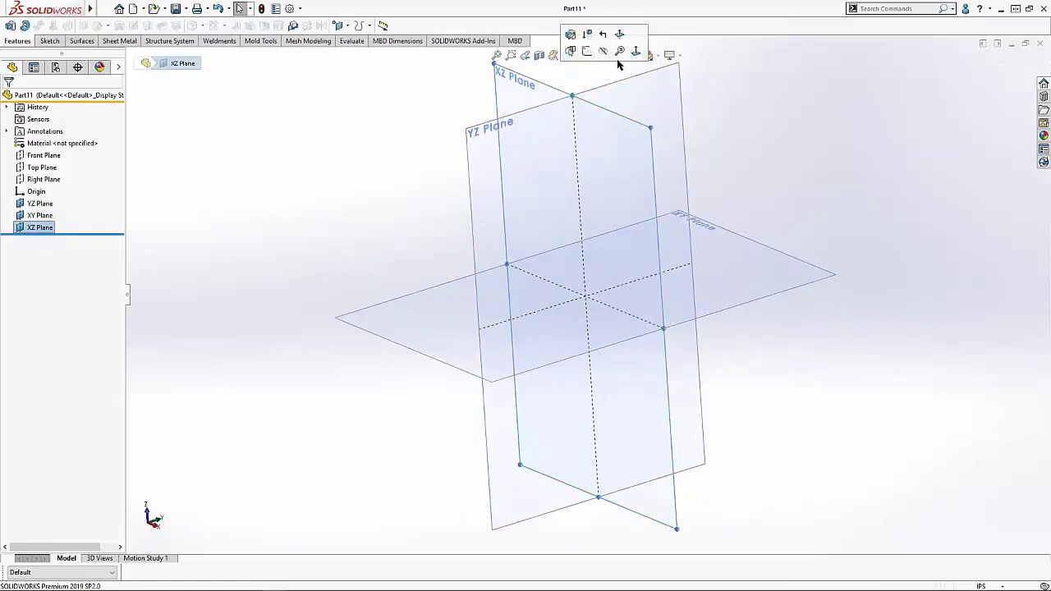
click(589, 52)
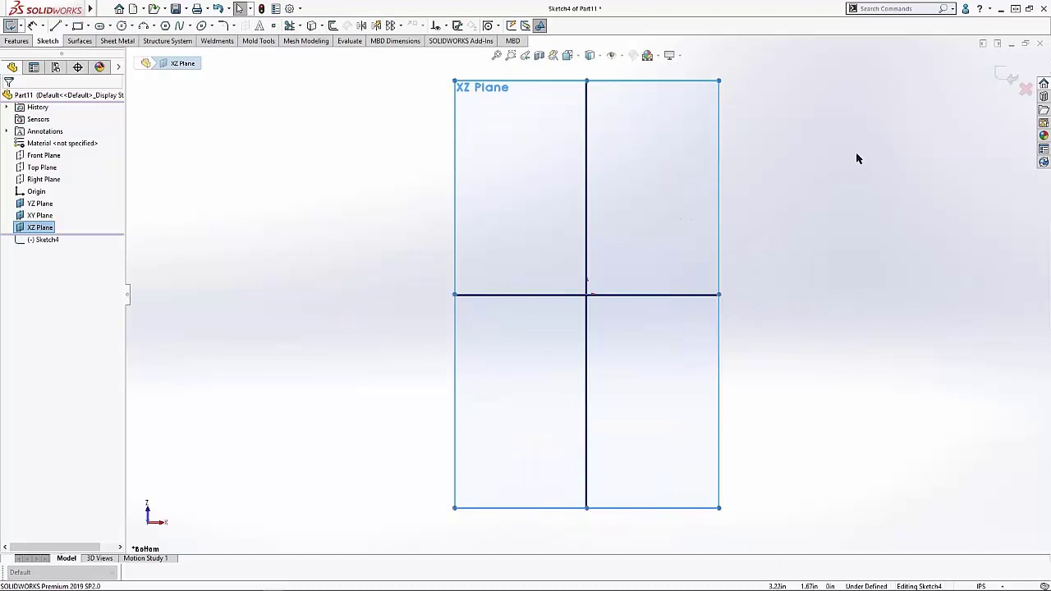
middle_drag(856, 157, 547, 335)
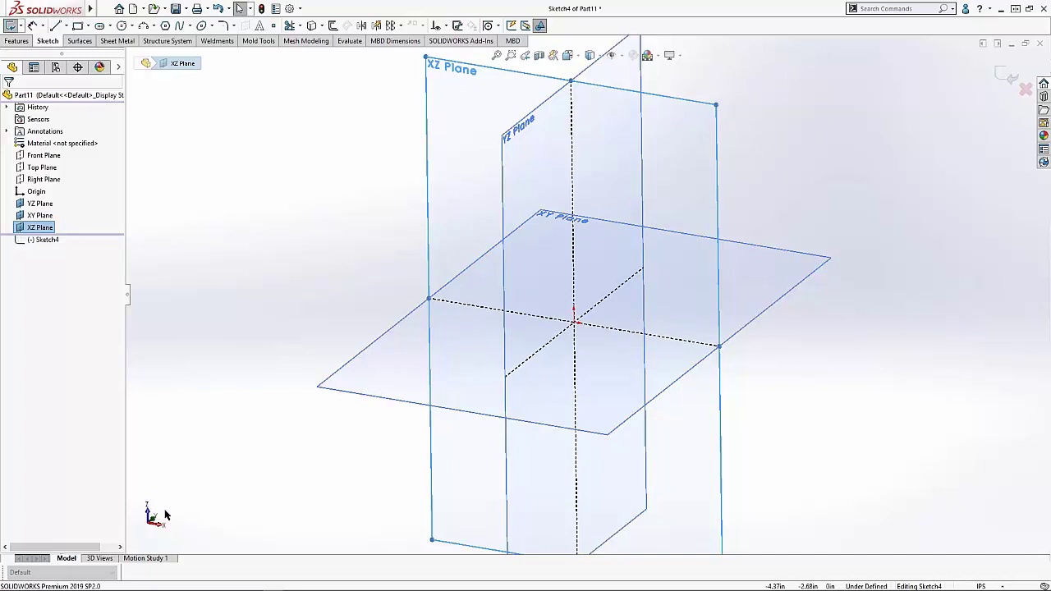
click(1004, 76)
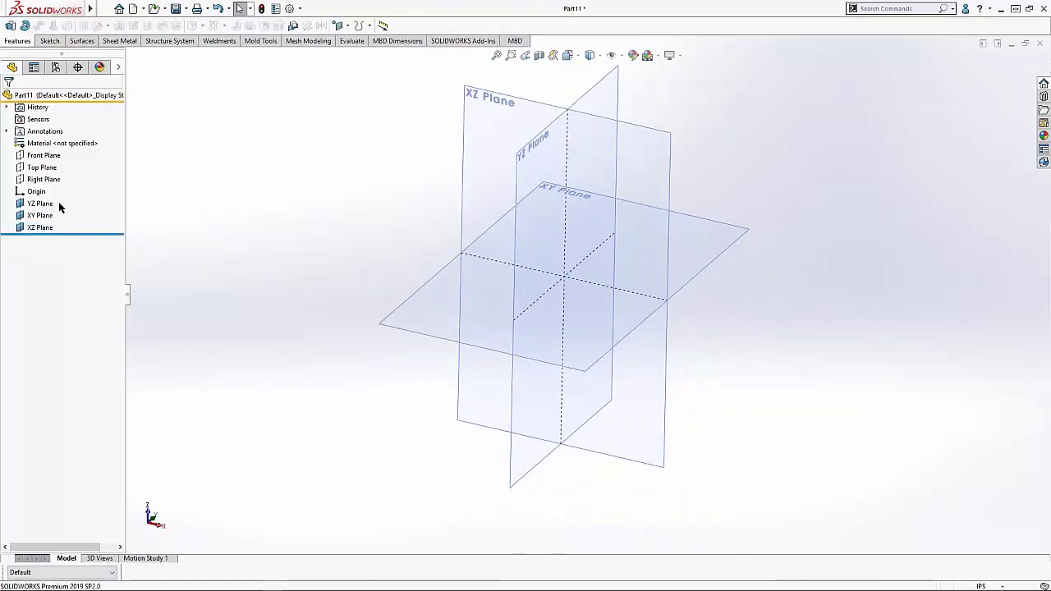
key(ctrl+7)
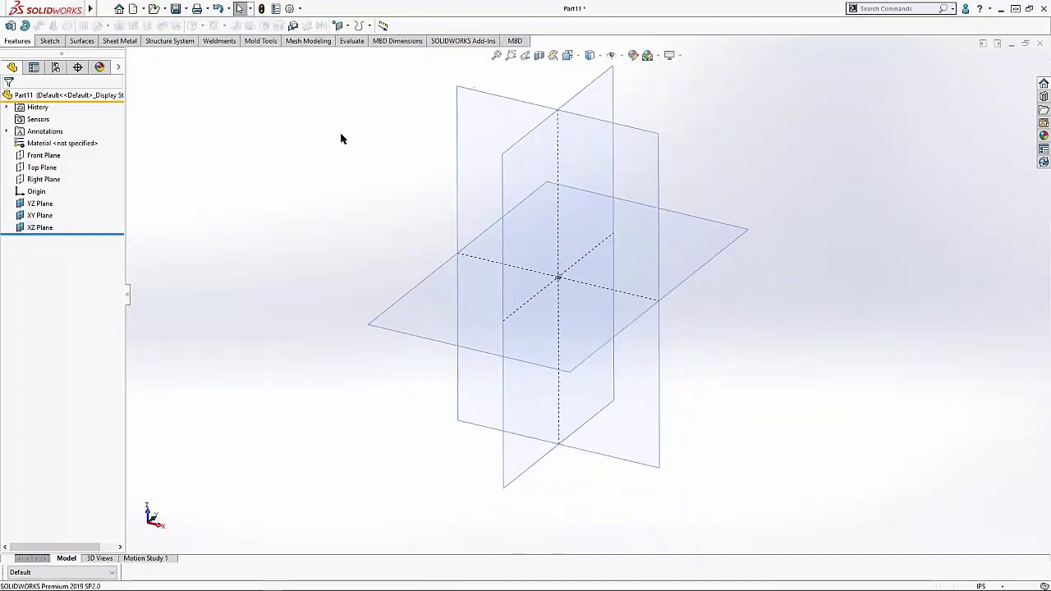
click(496, 105)
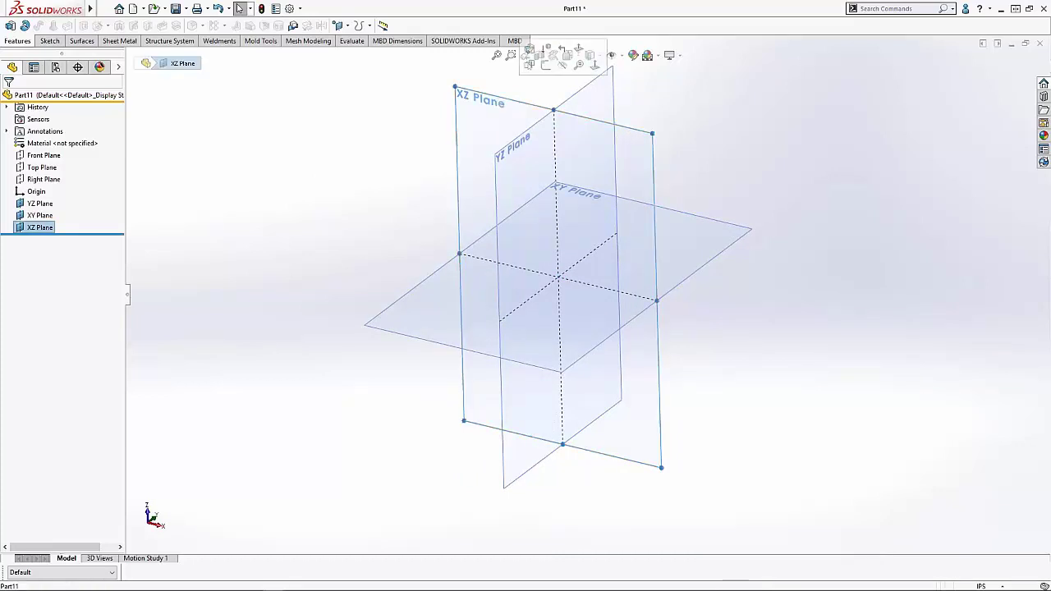
click(282, 217)
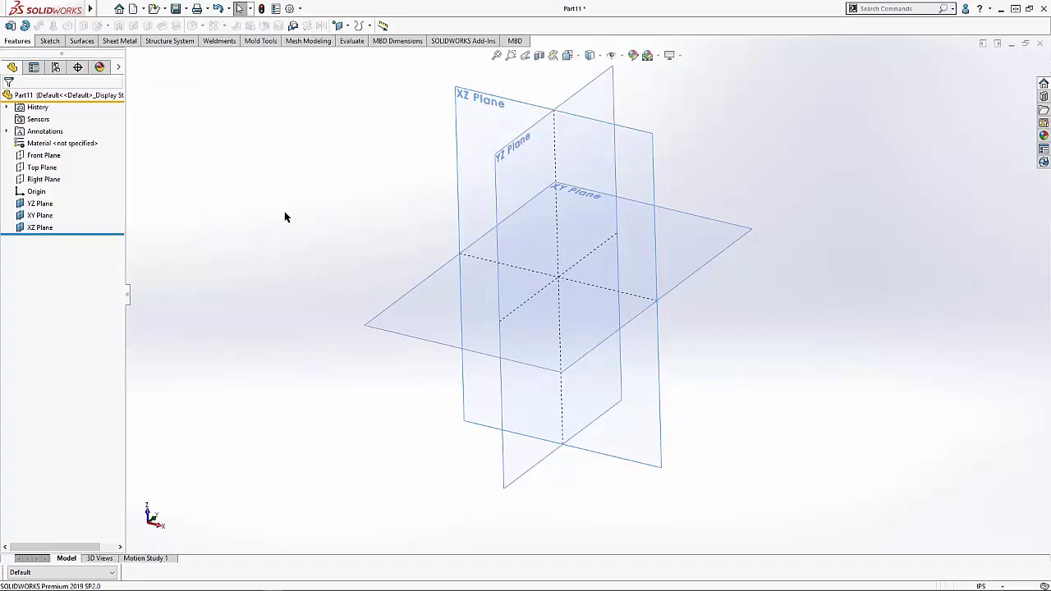
key(space)
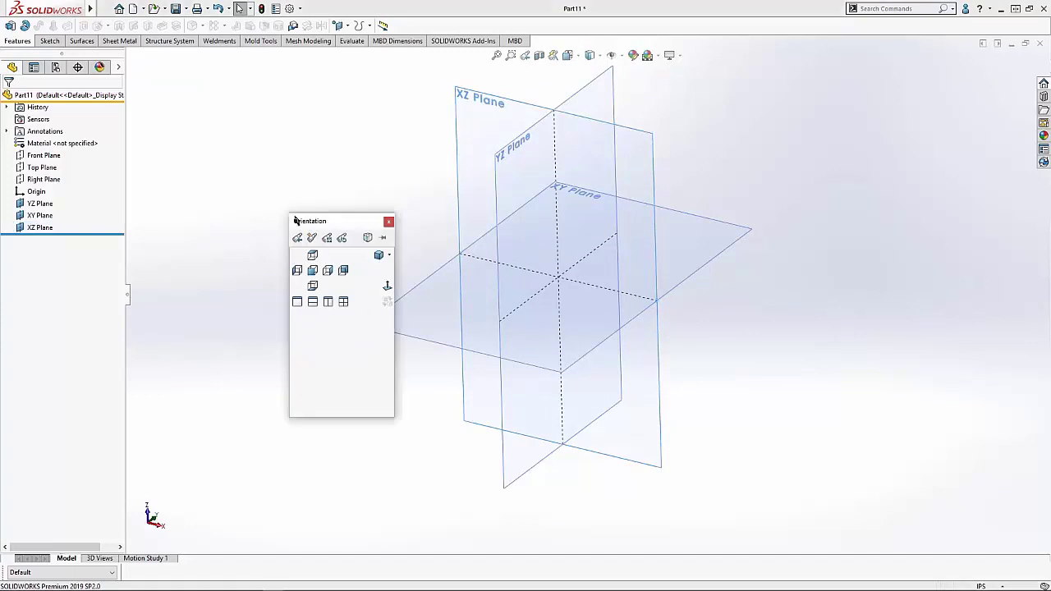
click(388, 222)
Orient the view normal to the XZ Plane and assign it as the standard Front view, accepting the change.
click(491, 105)
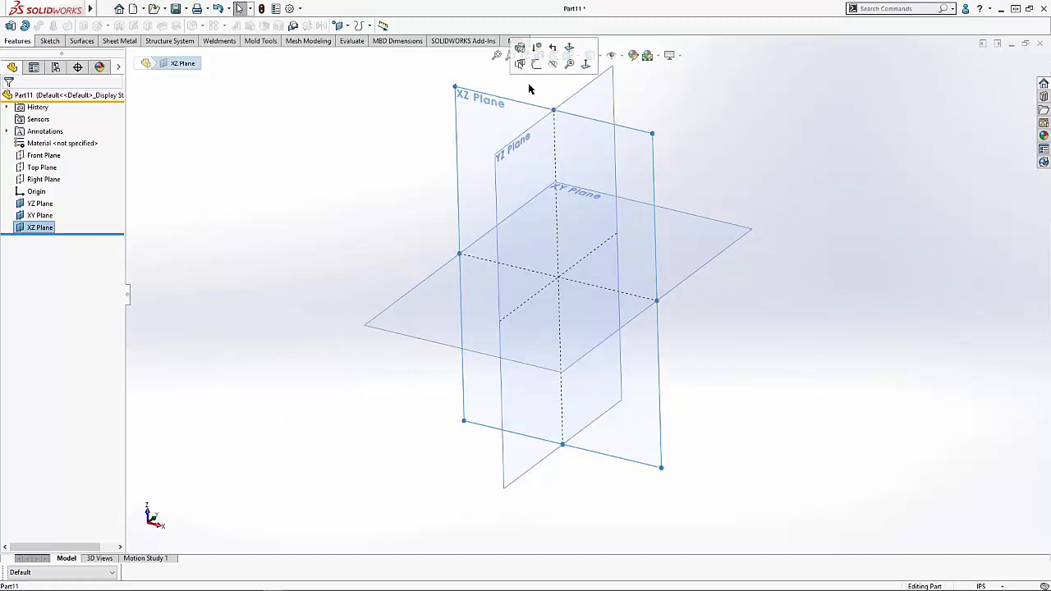
click(579, 67)
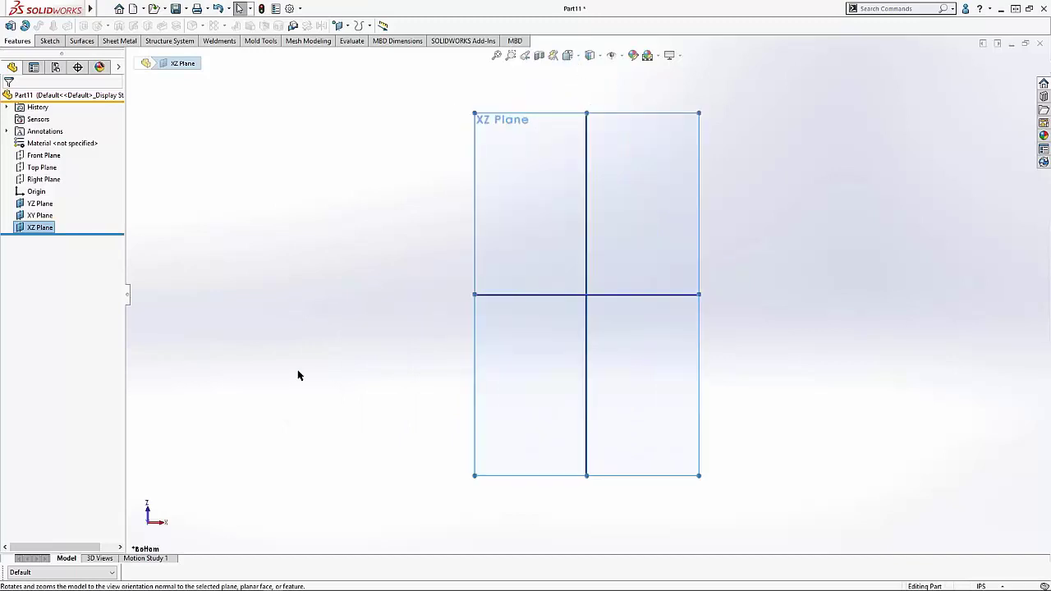
click(301, 189)
key(space)
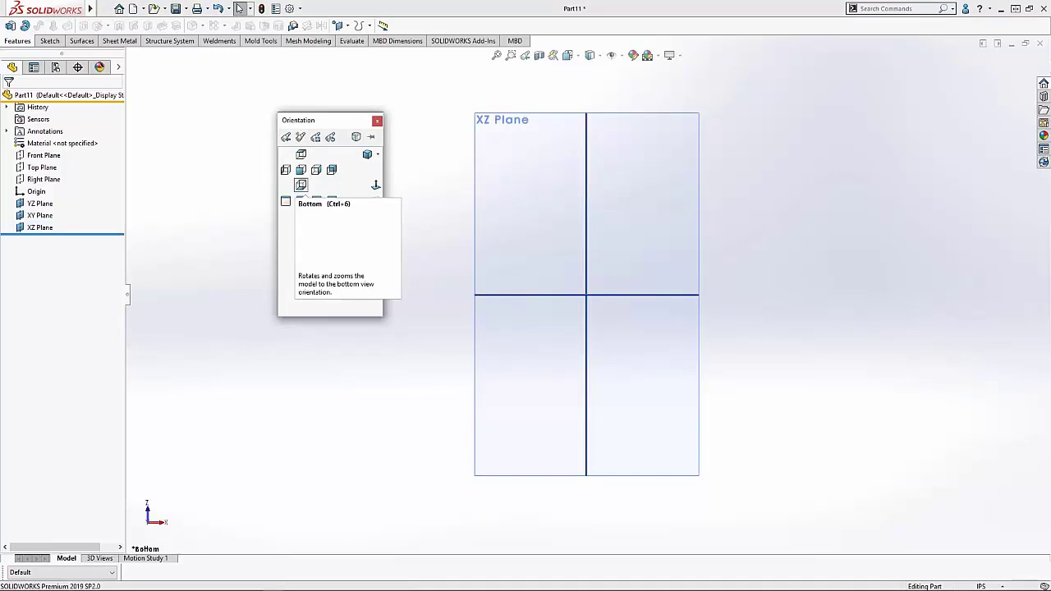
click(316, 138)
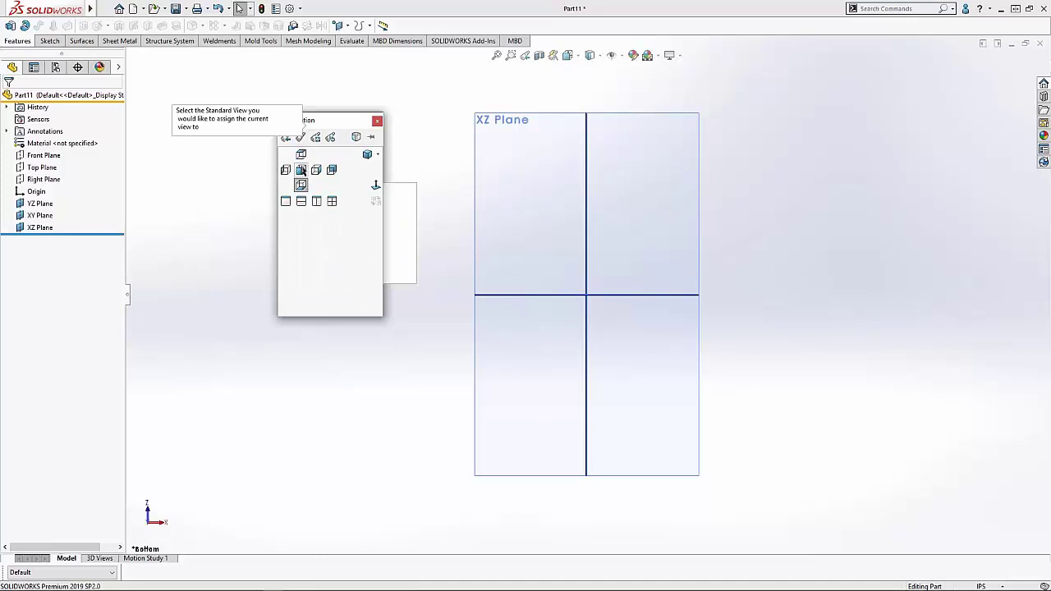
click(300, 169)
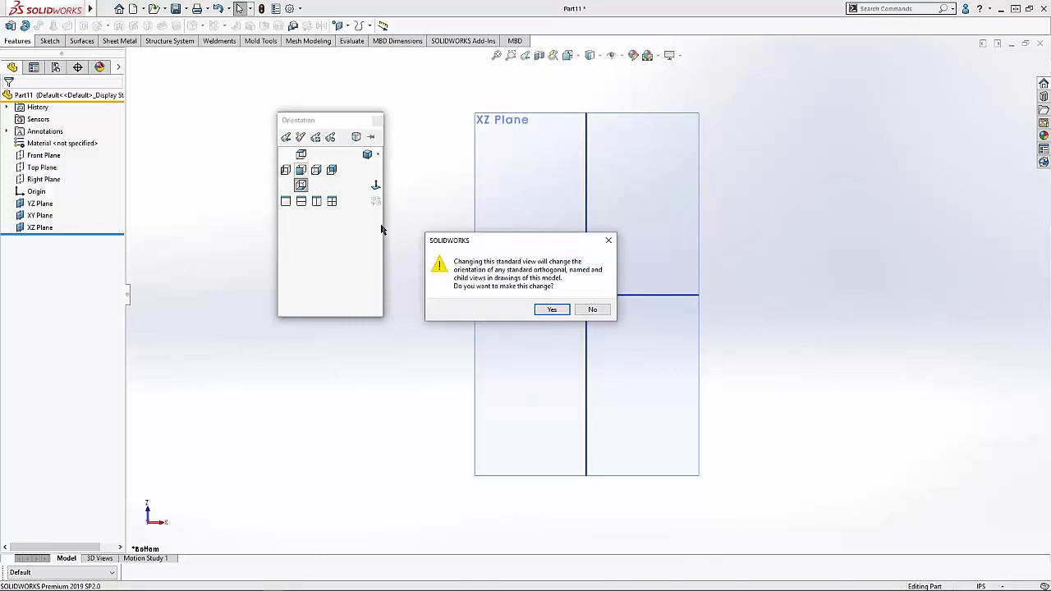
click(551, 310)
key(Escape)
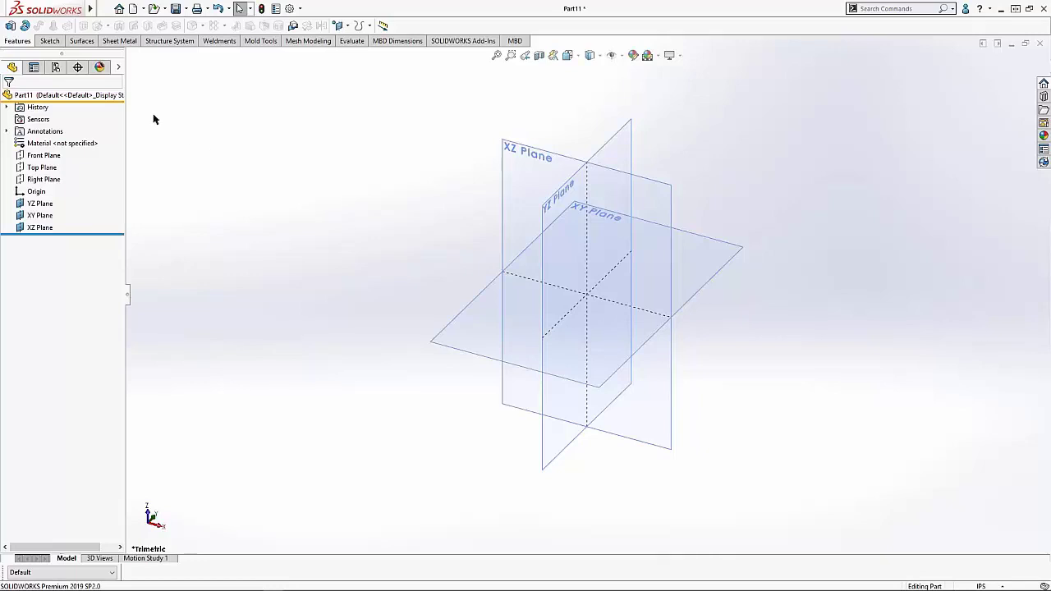
Edit the 3 Point Faded scene to align its floor with XY, and restore the isometric view.
click(99, 68)
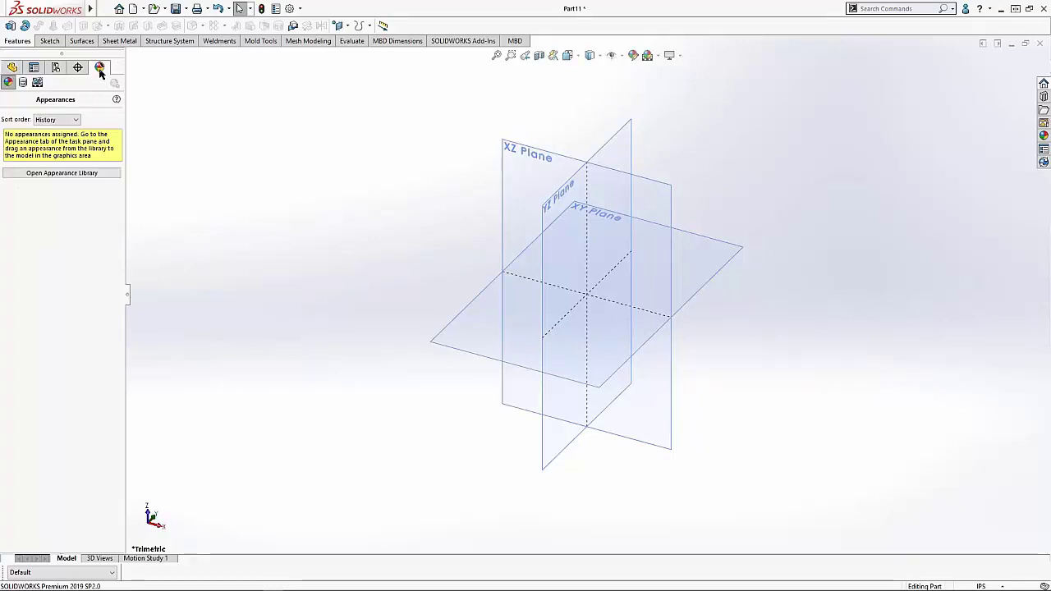
click(37, 82)
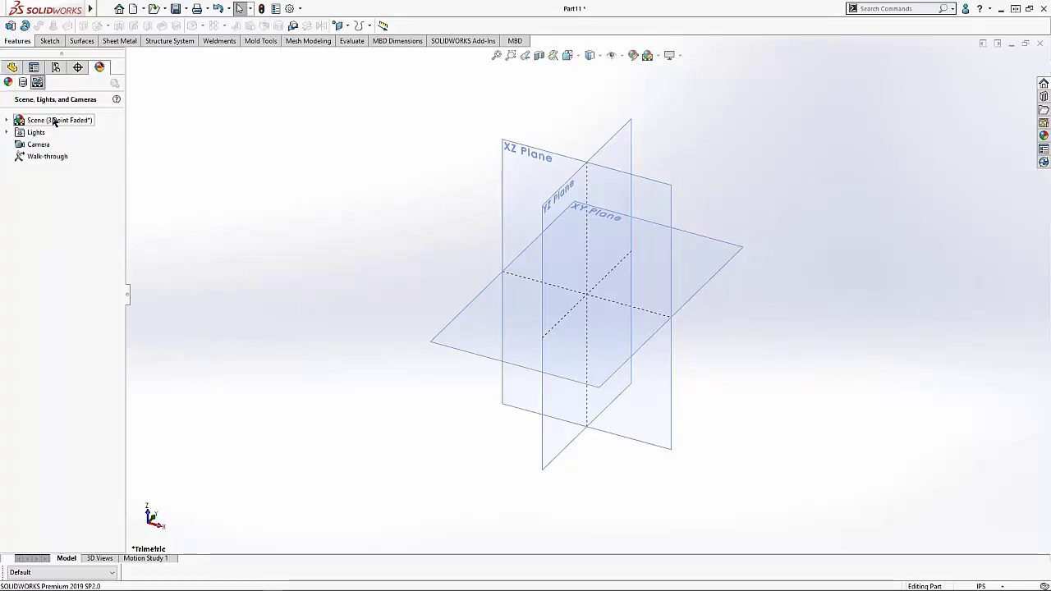
right_click(54, 120)
click(76, 128)
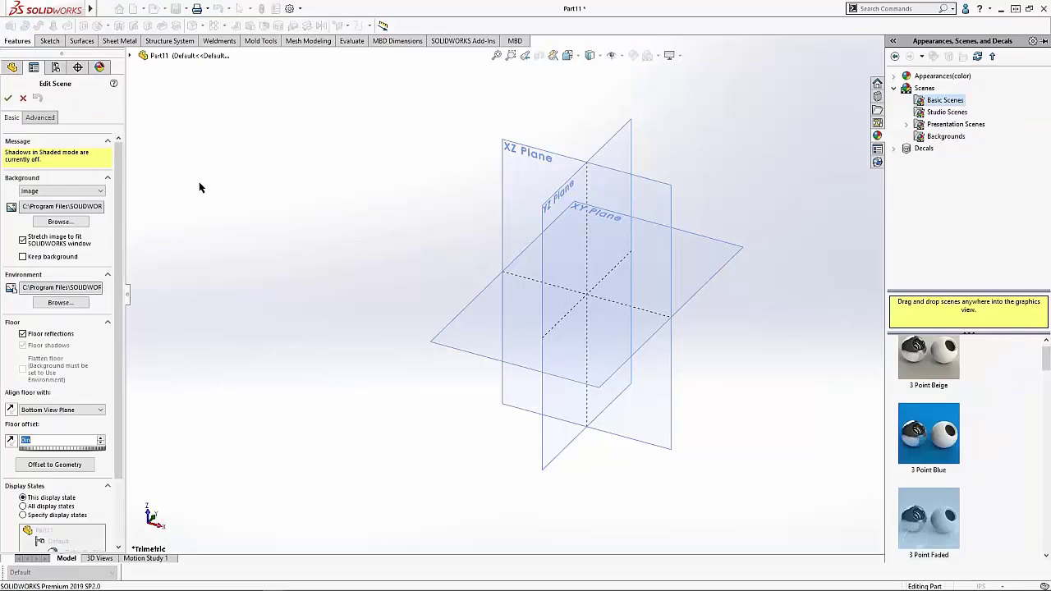
click(102, 410)
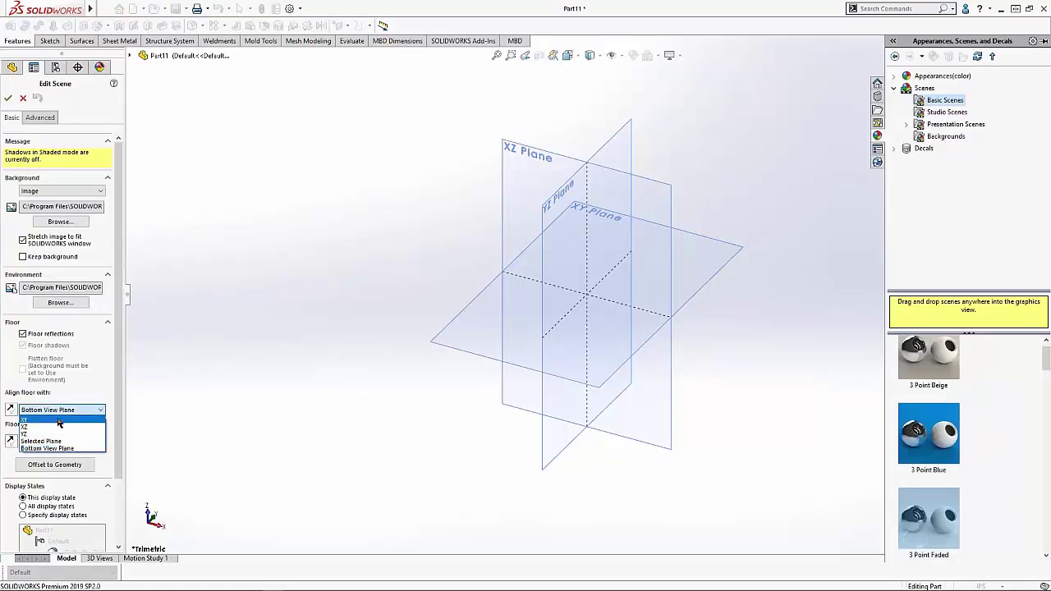
click(58, 421)
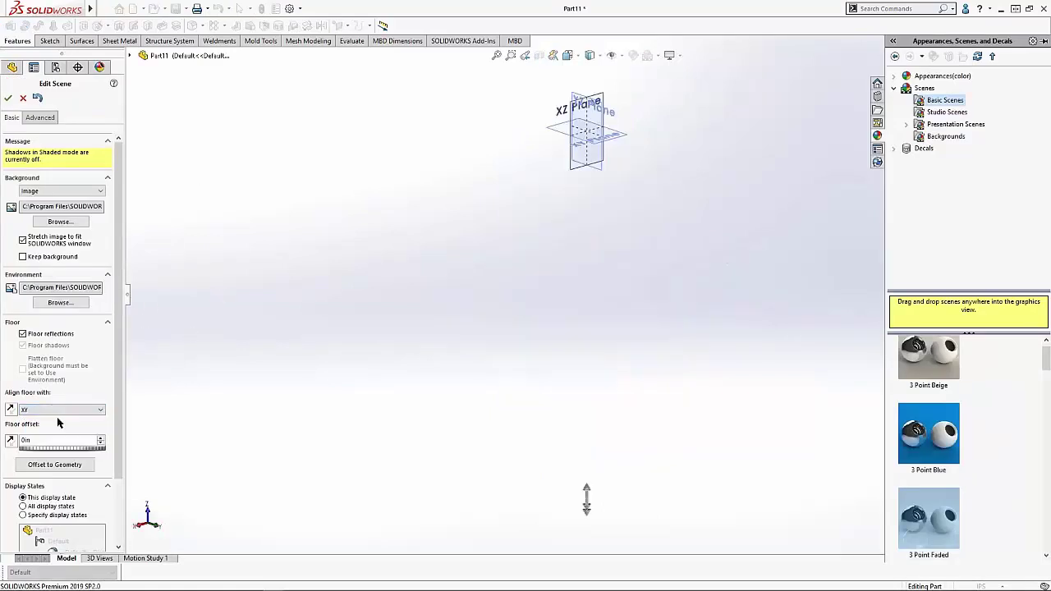
click(7, 98)
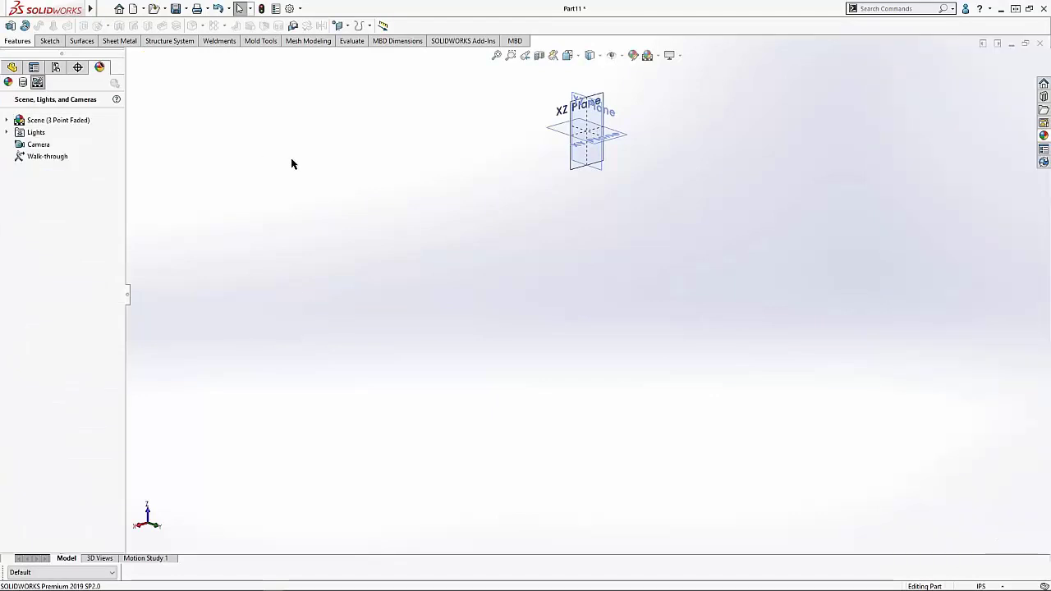
key(ctrl+7)
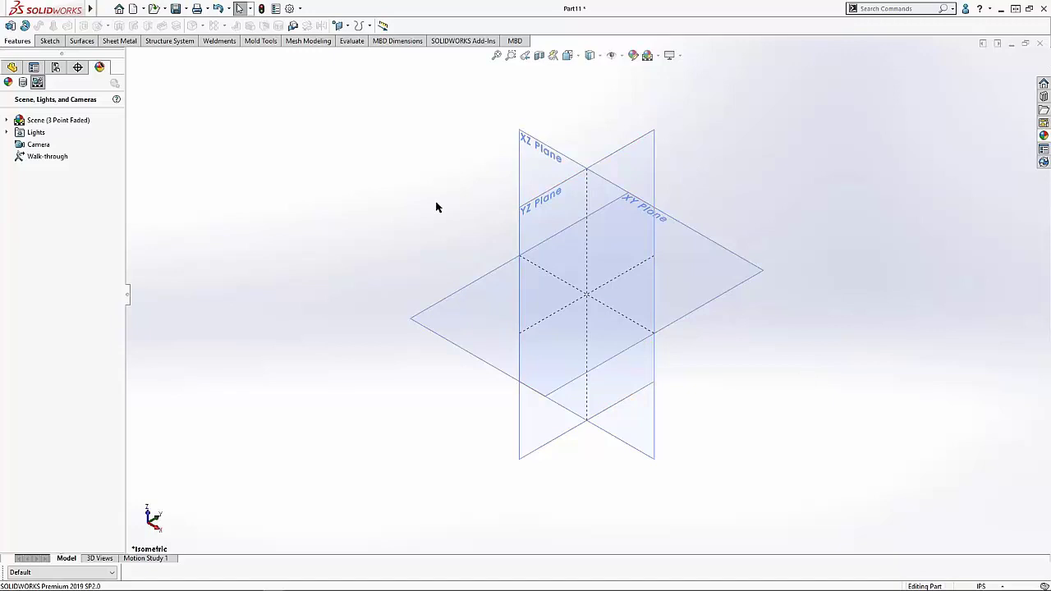
Freeze the YZ, XY and XZ planes by moving the freeze bar below the XZ Plane in the feature tree.
click(13, 67)
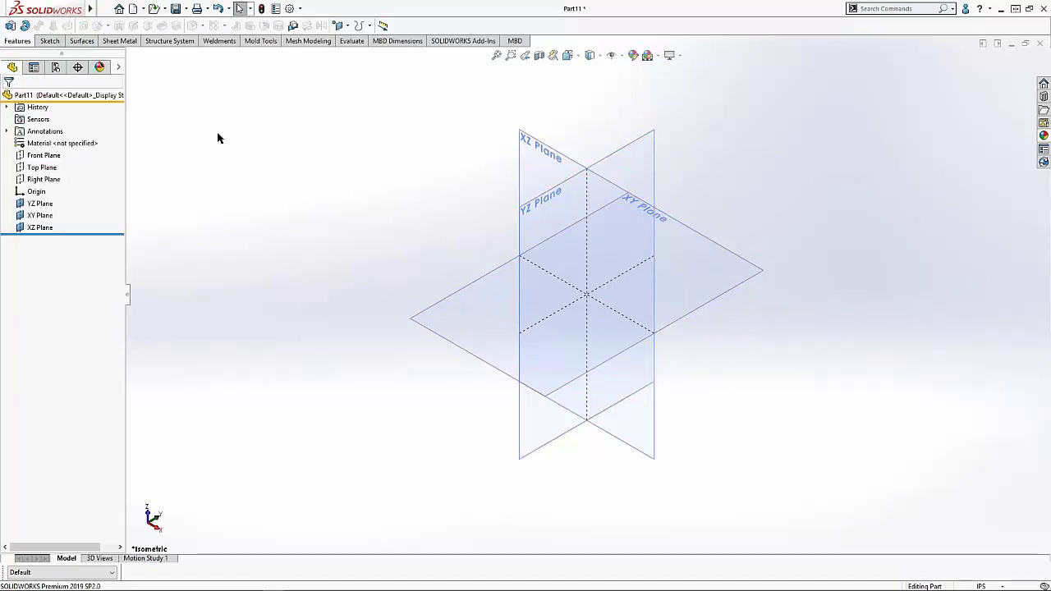
click(106, 99)
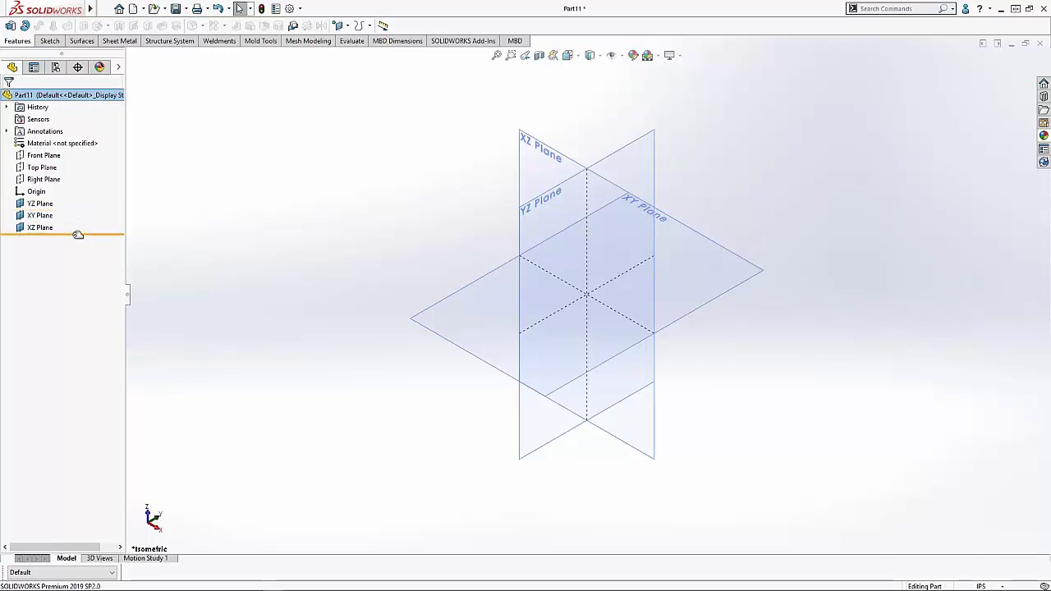
drag(78, 234, 178, 193)
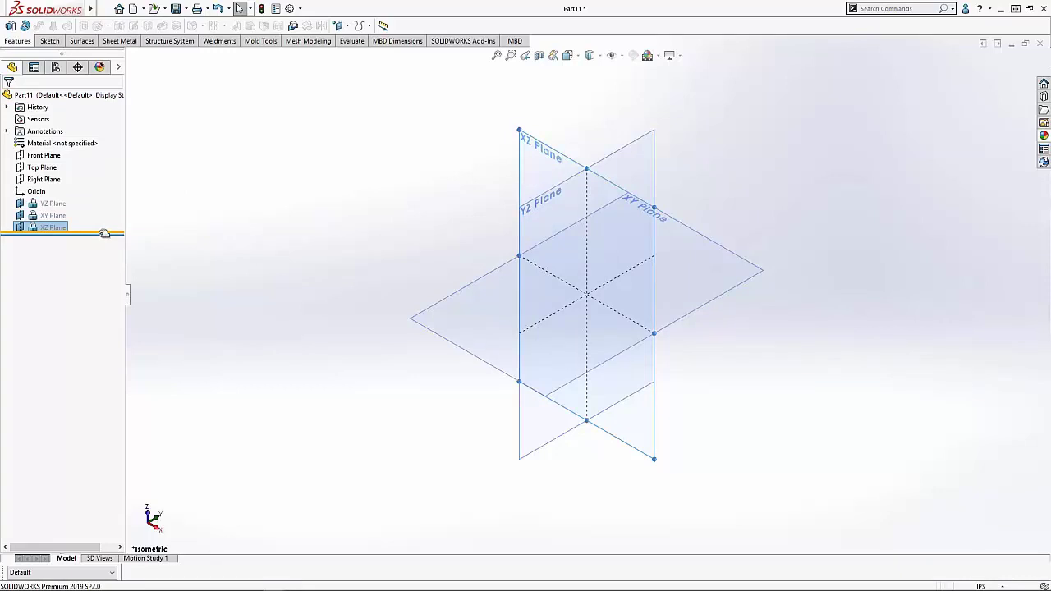
Search the system options for "freeze" to check the Enable Freeze bar setting, and leave without changing anything.
click(289, 8)
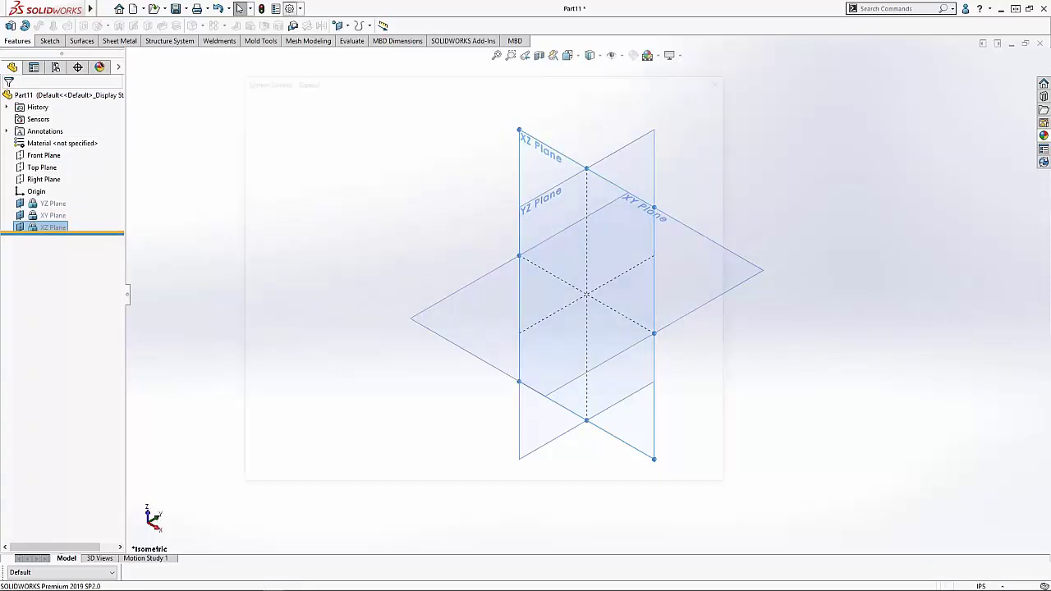
click(633, 94)
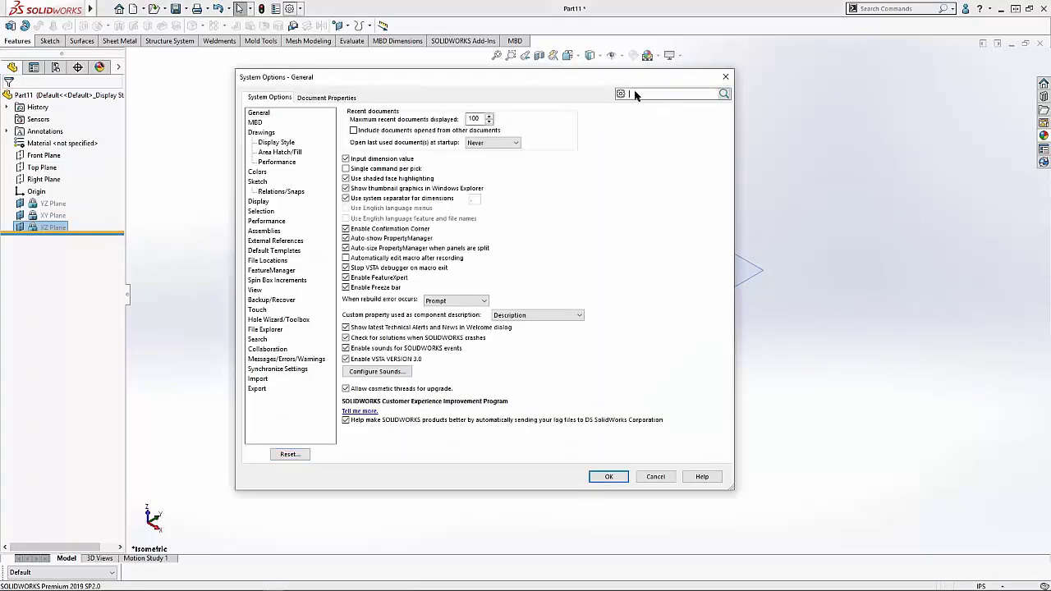
text(free)
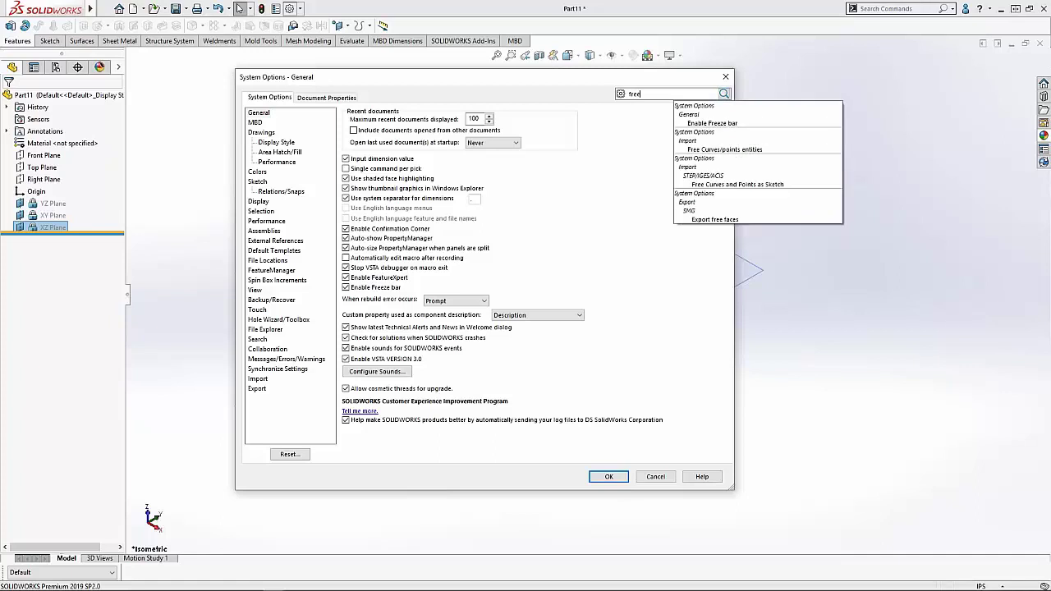
text(ze)
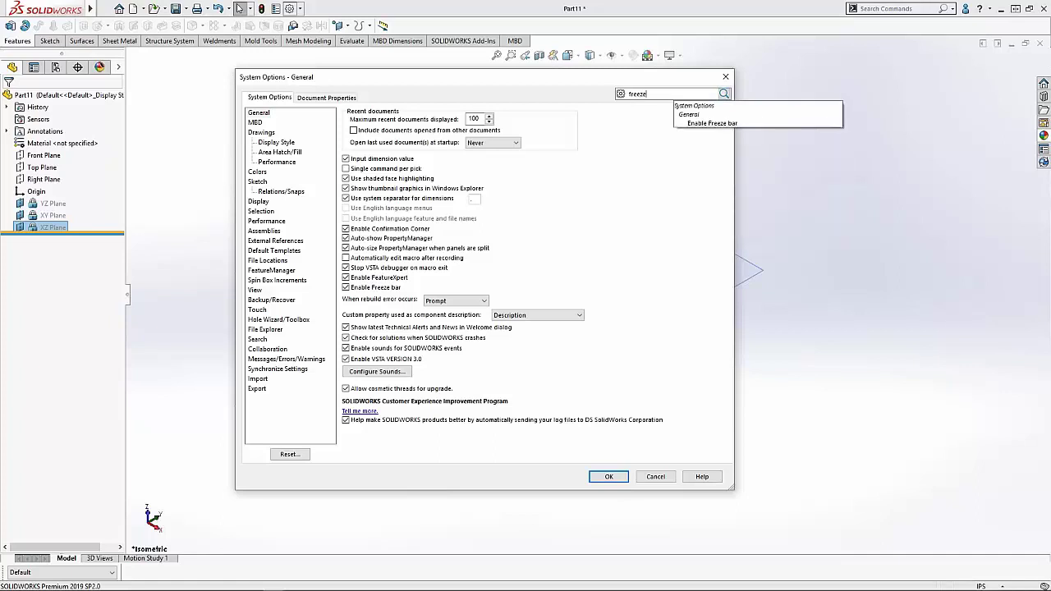
click(691, 123)
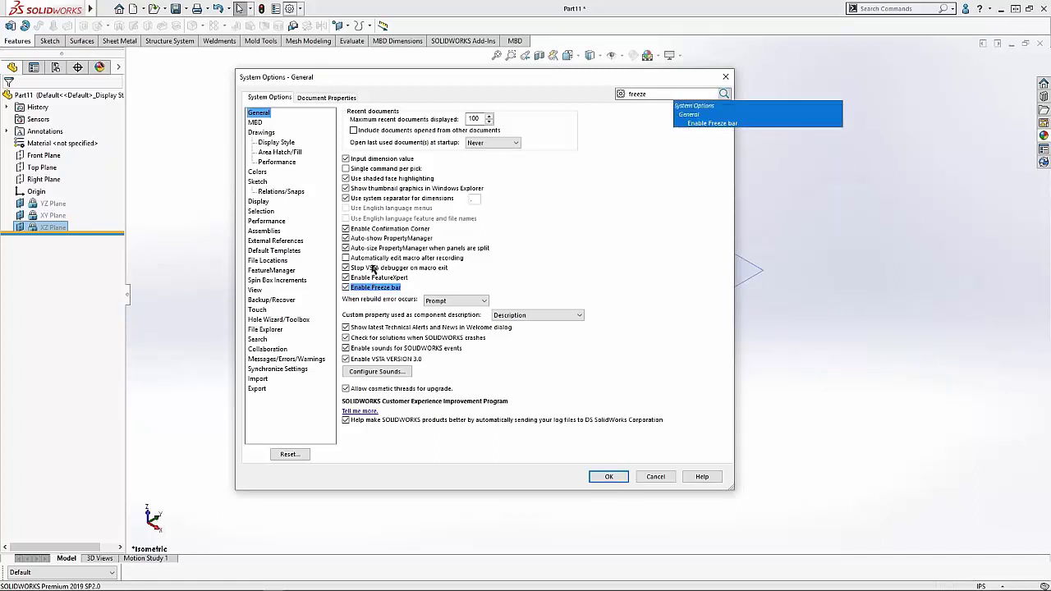
click(659, 478)
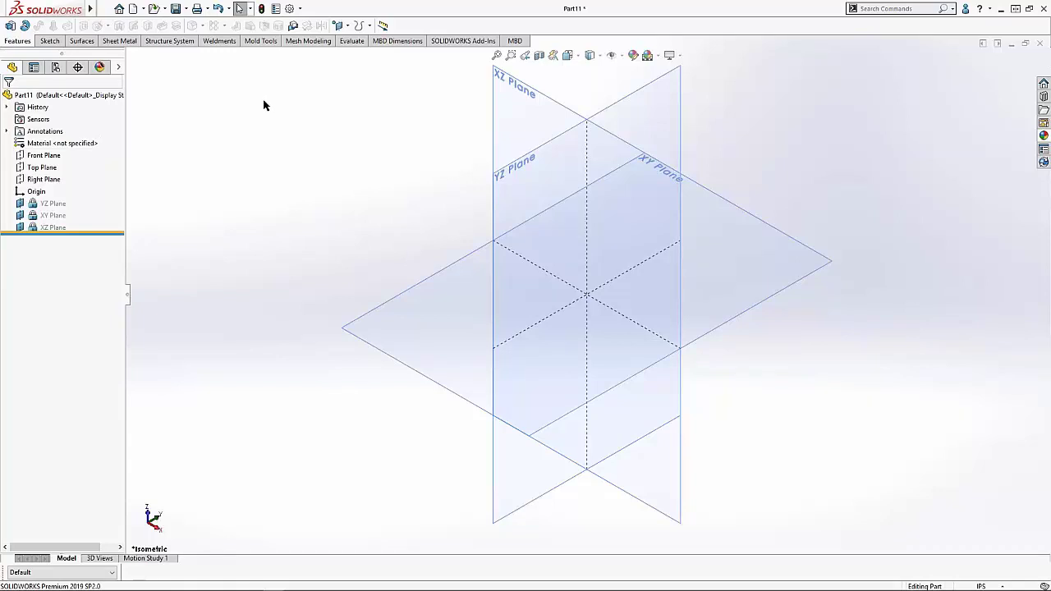
Save the part as a part template named Z-Axis Up Inches in the SOLIDWORKS 2019 templates folder, and close it.
click(187, 8)
click(191, 37)
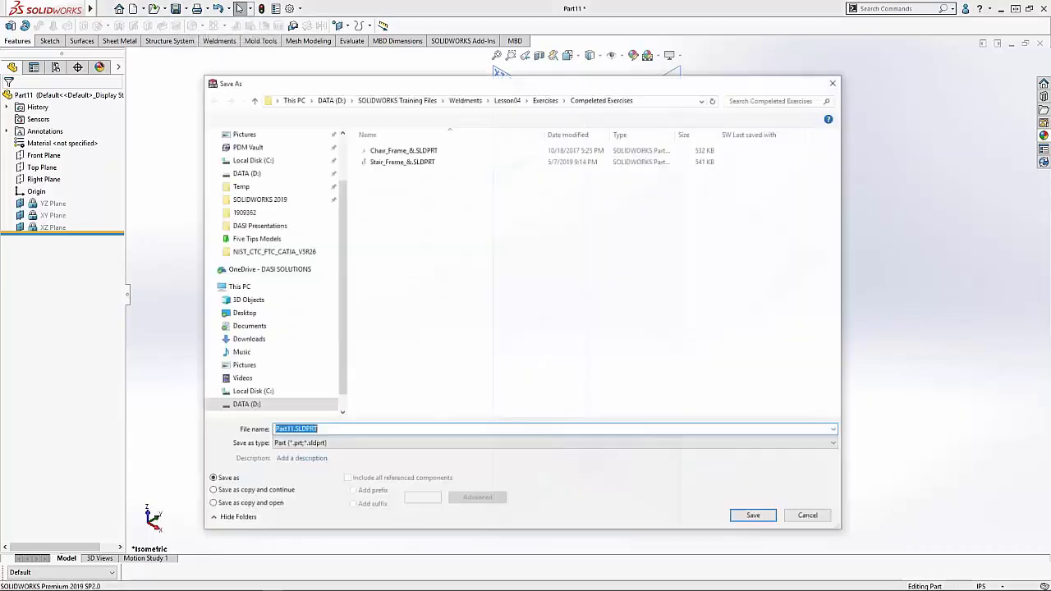
click(346, 444)
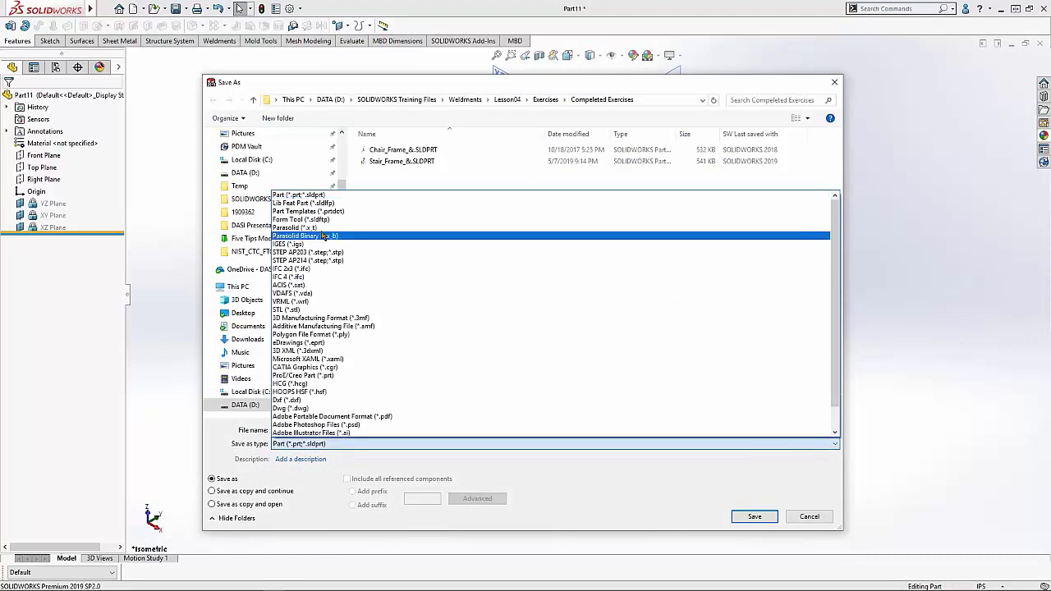
click(321, 210)
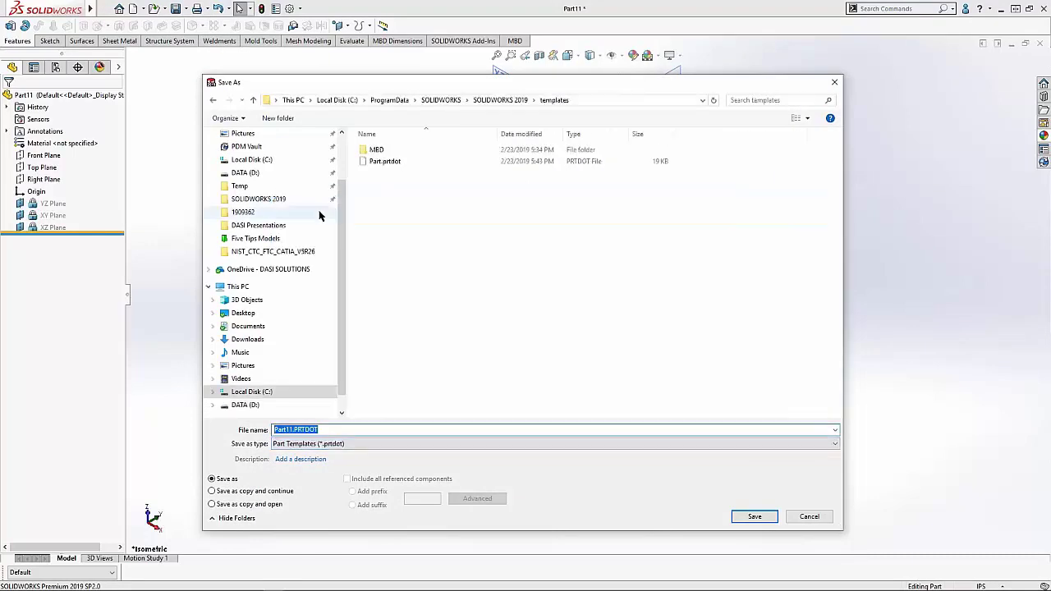
click(337, 428)
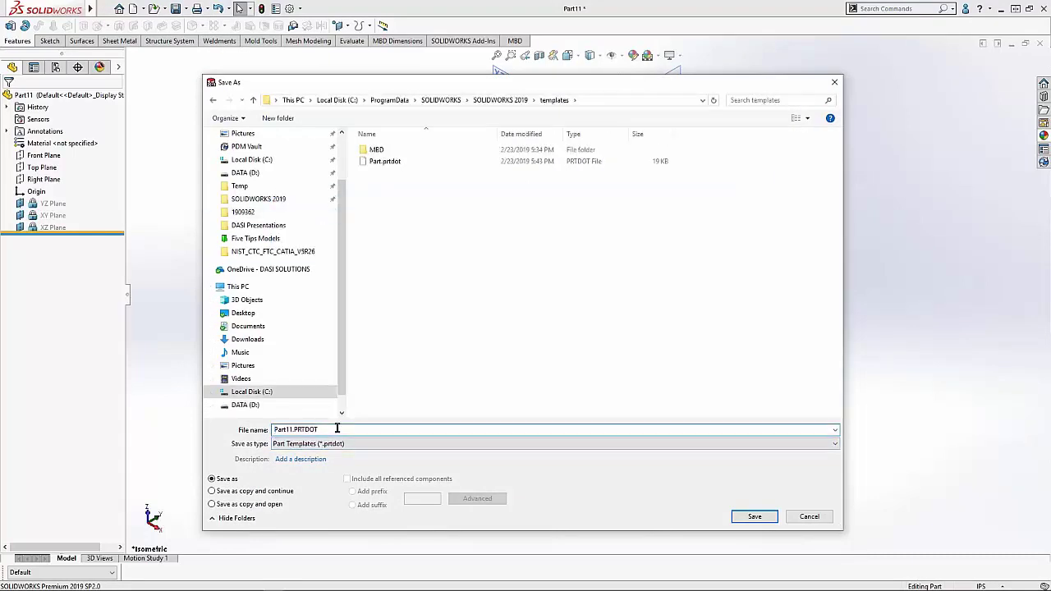
drag(337, 429, 205, 421)
text(Z-Axis Up Inches)
click(751, 516)
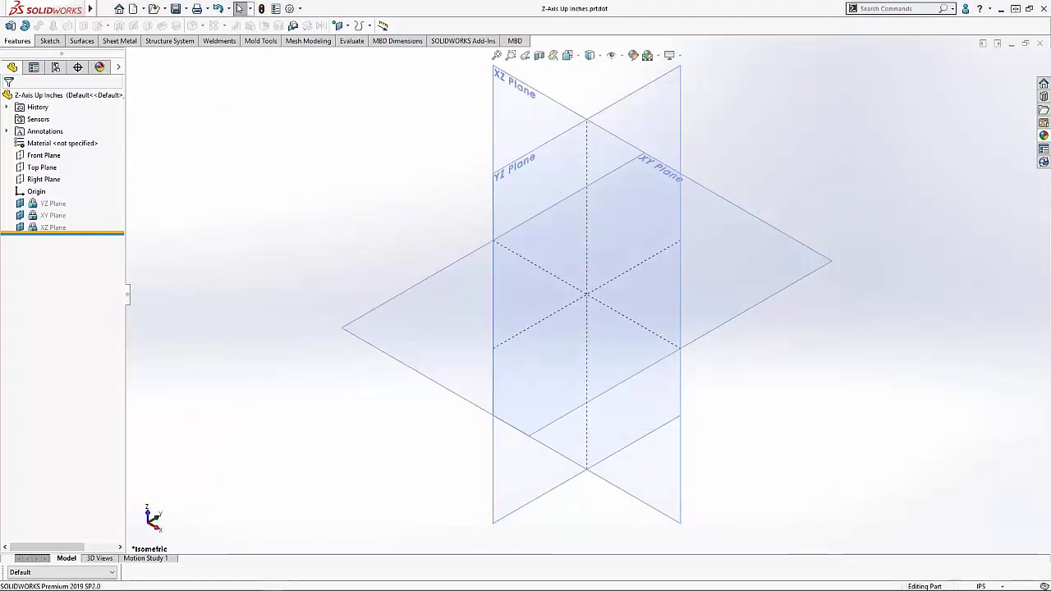
click(1040, 46)
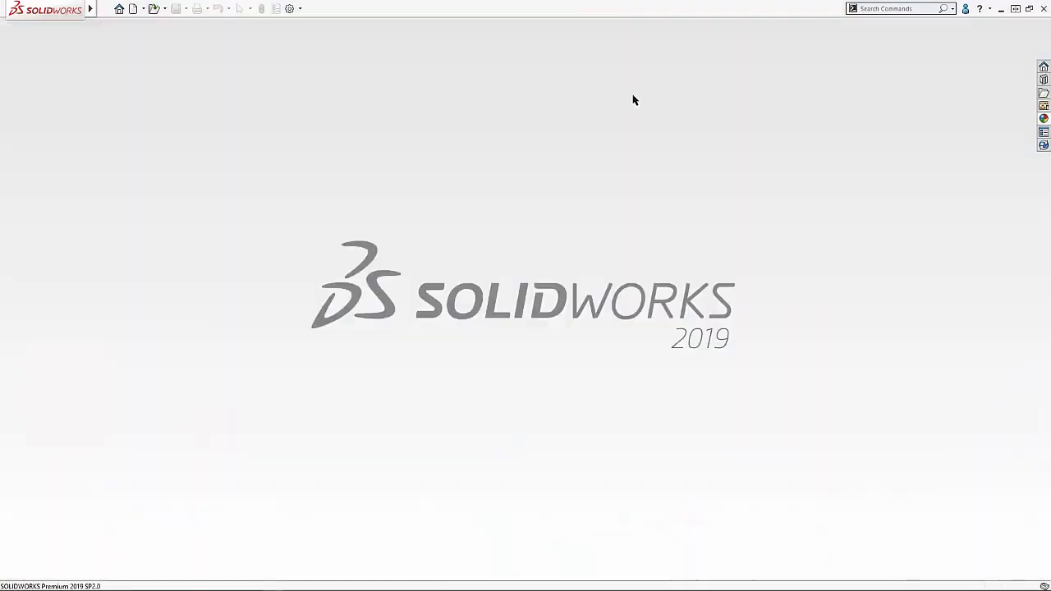
Start a trial part from the Z-Axis Up Inches template to check its planes and view, and close it.
click(133, 10)
double_click(279, 136)
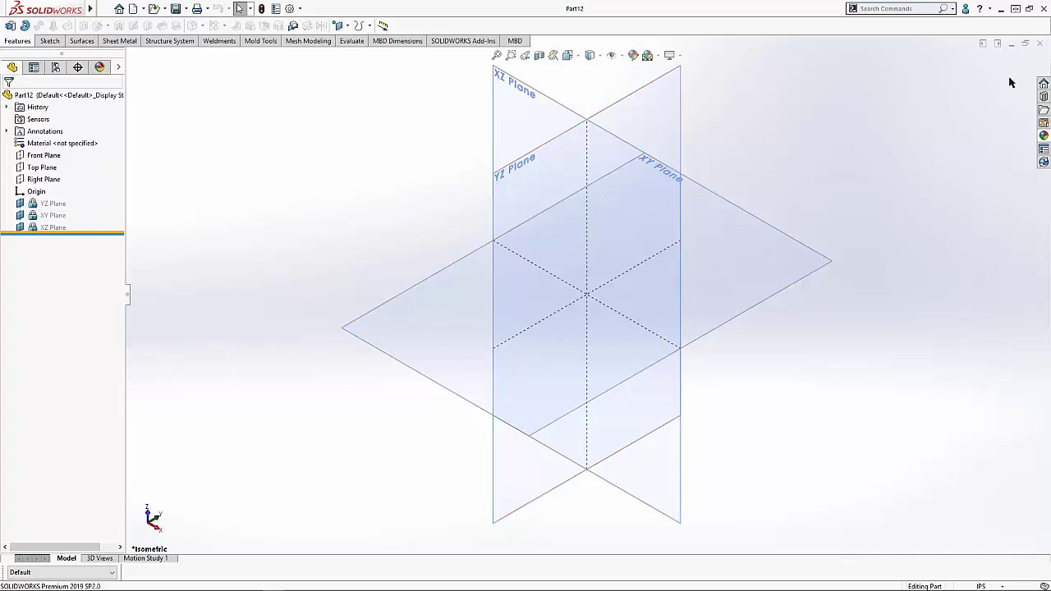
click(1039, 50)
mouse_move(280, 586)
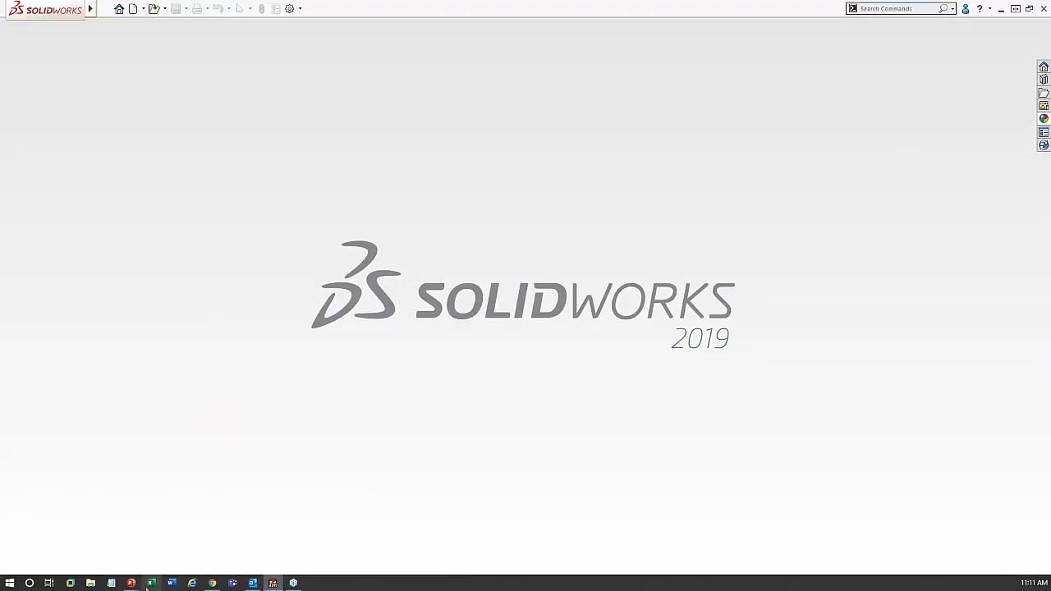
mouse_move(131, 583)
click(197, 542)
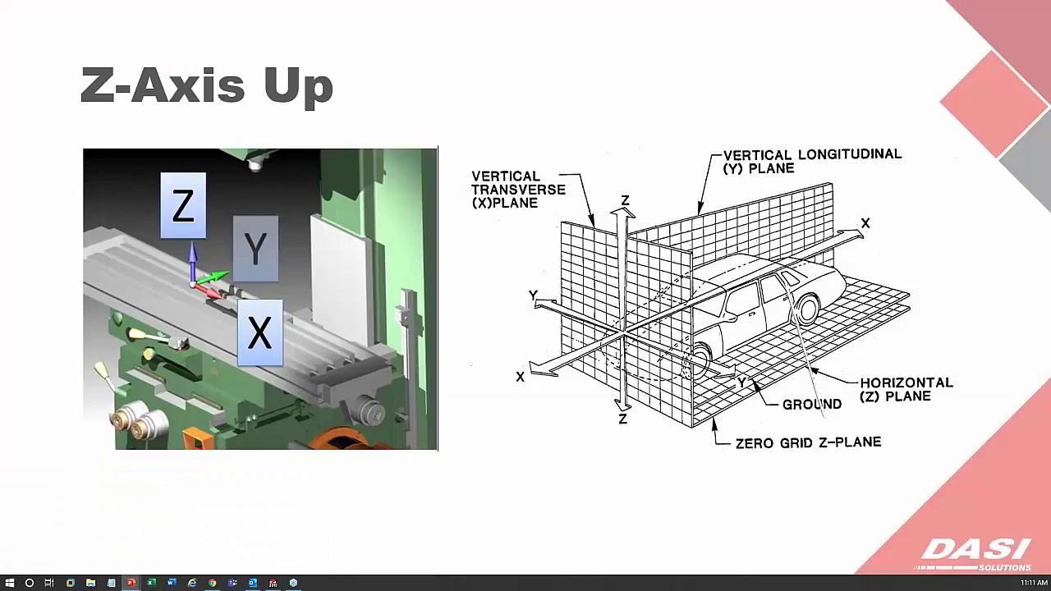
click(481, 504)
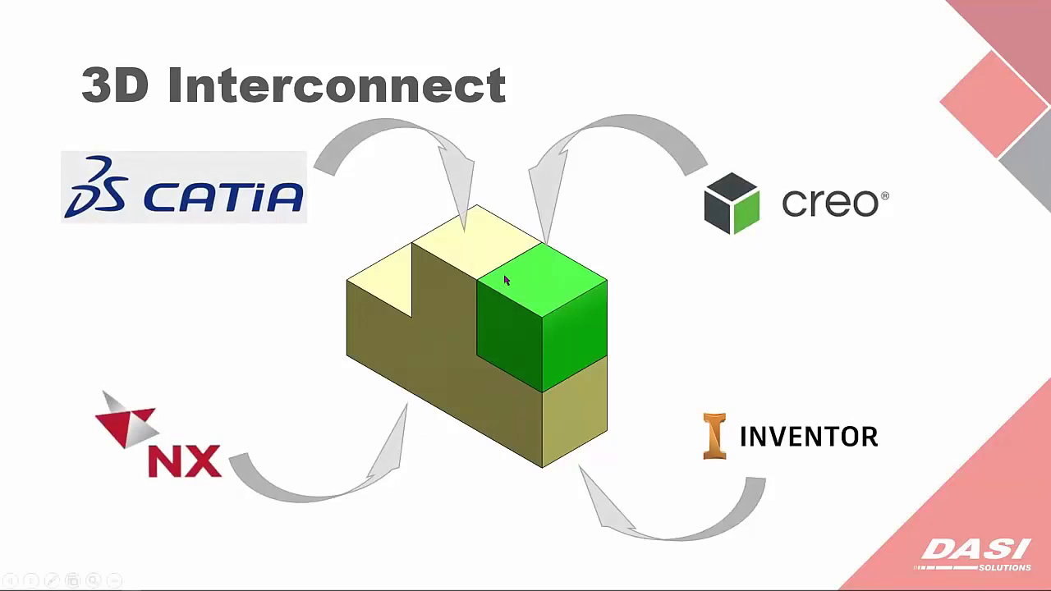
Switch to SOLIDWORKS and turn off Enable 3D Interconnect in the import section of the system options.
mouse_move(406, 588)
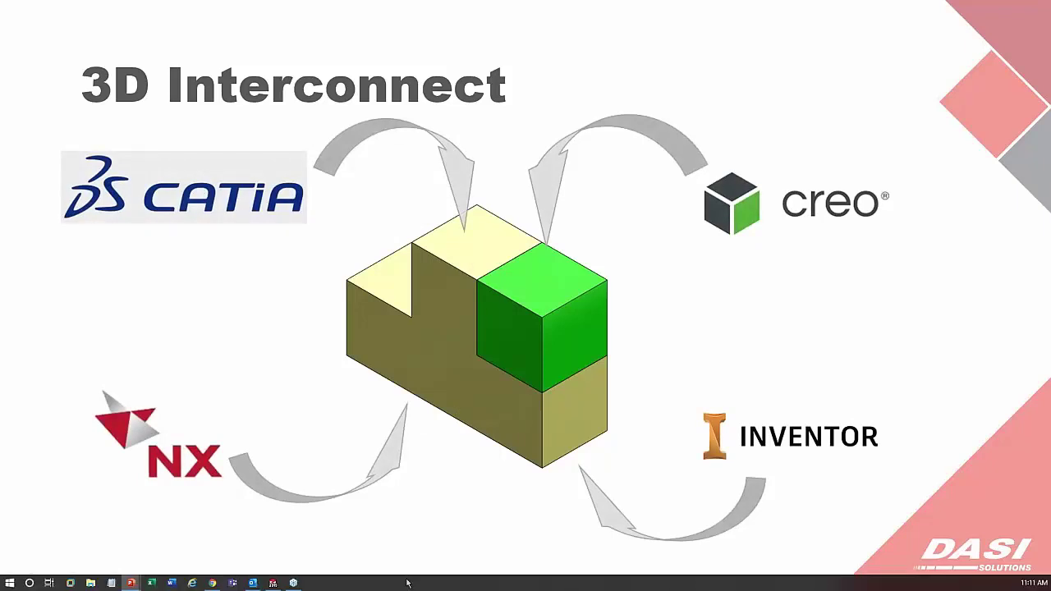
click(273, 583)
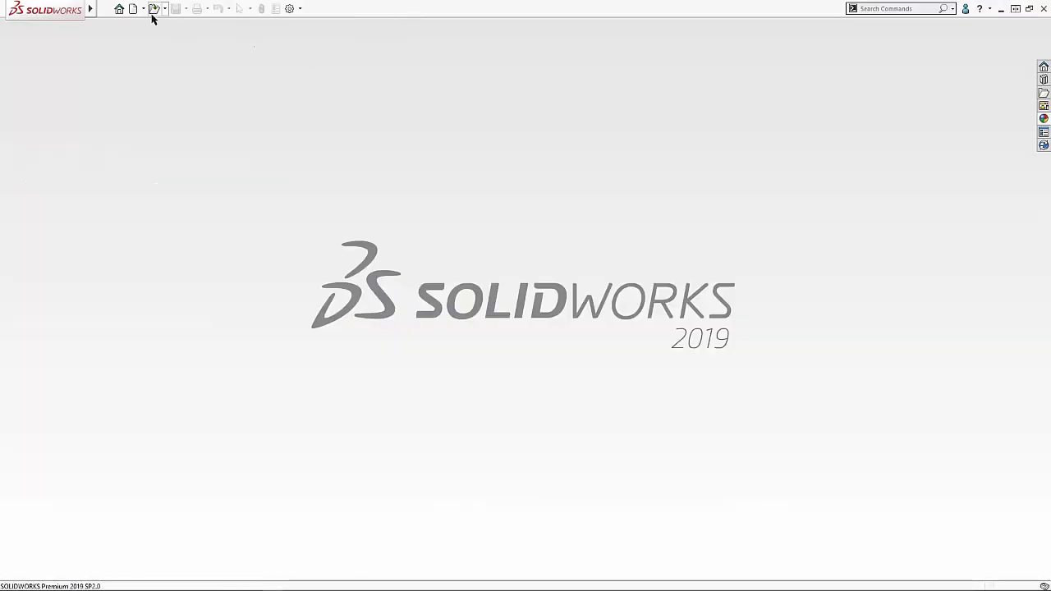
click(291, 9)
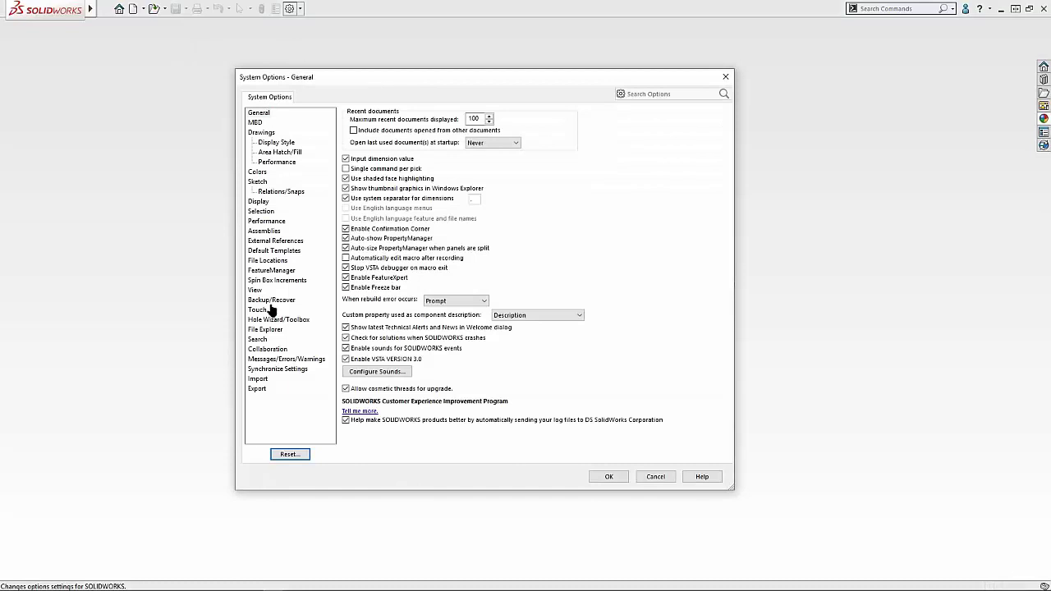
click(259, 379)
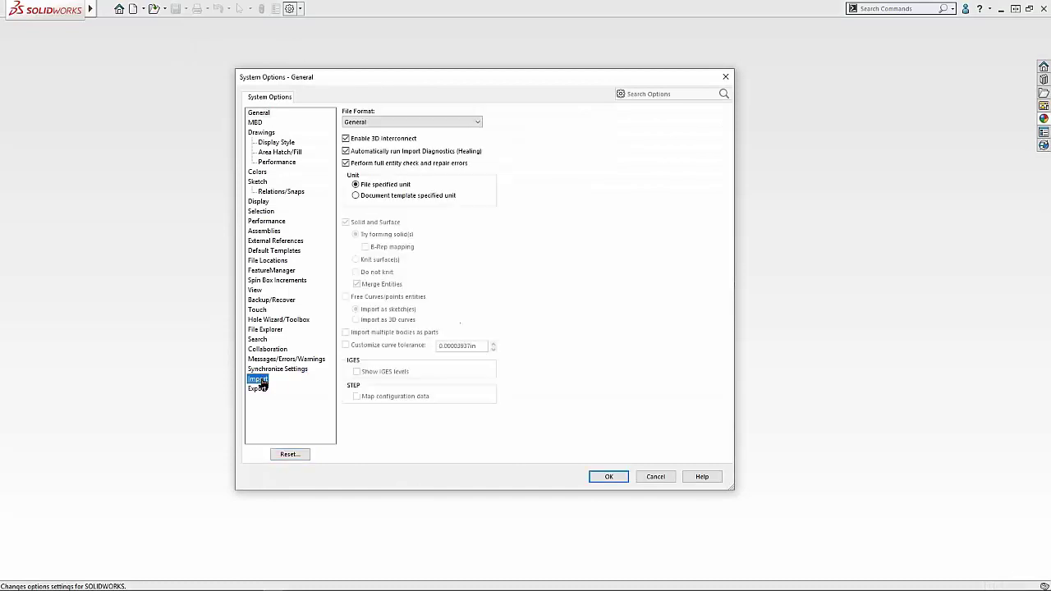
click(346, 140)
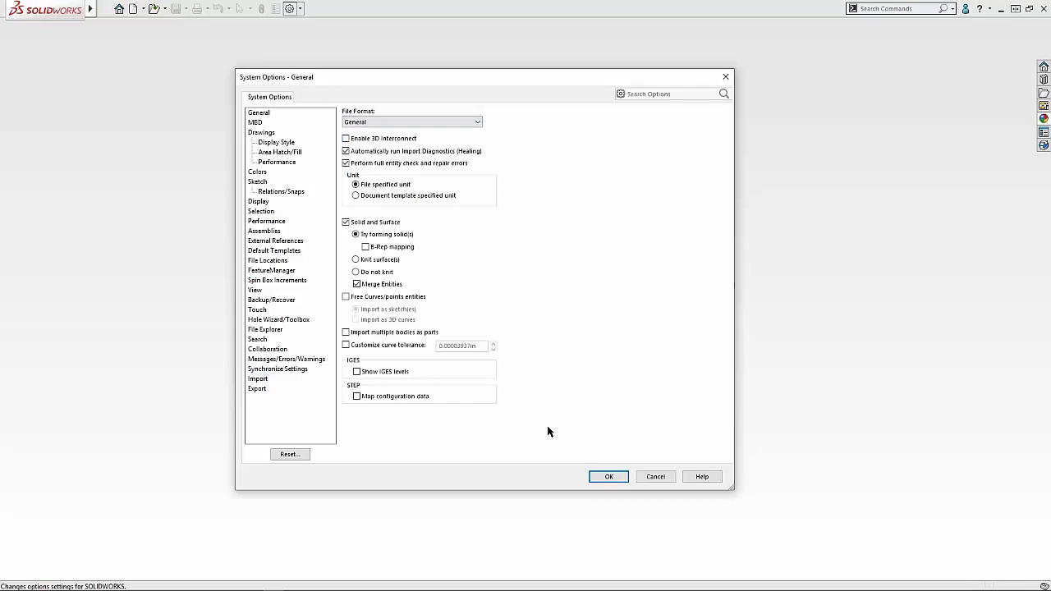
click(607, 476)
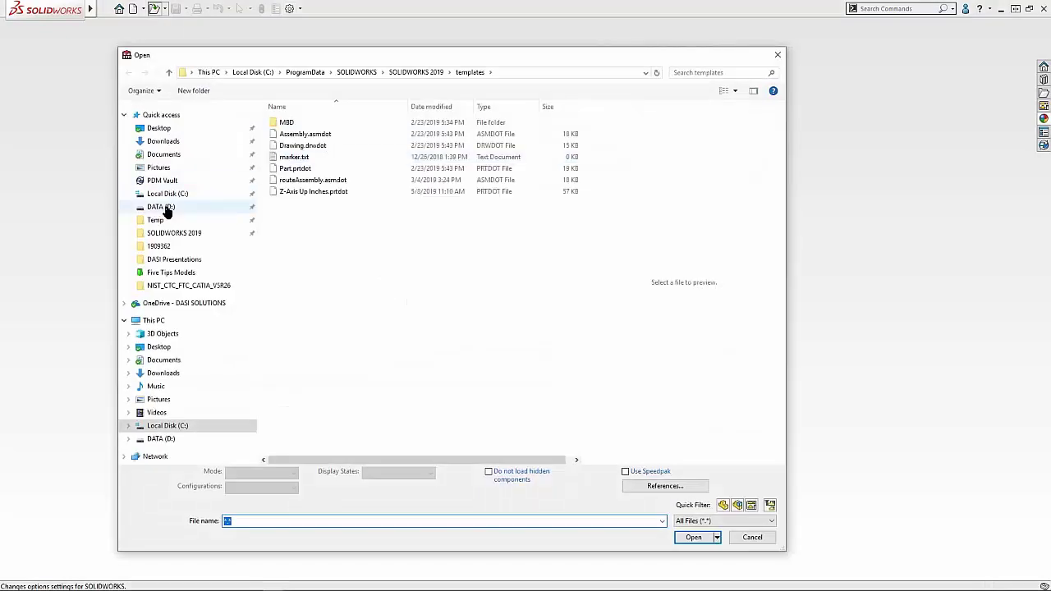
Try to open nist_ctc_01_asme1_rd_ct5260_ra.CATPart from the nested NIST_CTC_FTC_CATIA_V5R26 folder in Catia Sample Files on drive D.
click(163, 207)
double_click(296, 122)
click(297, 135)
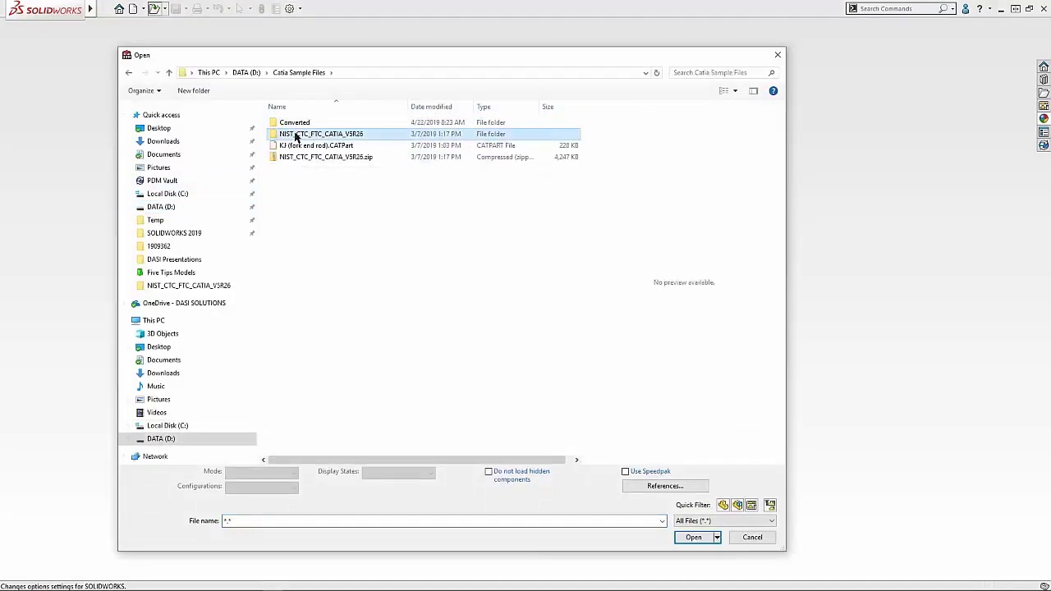
double_click(298, 135)
double_click(294, 123)
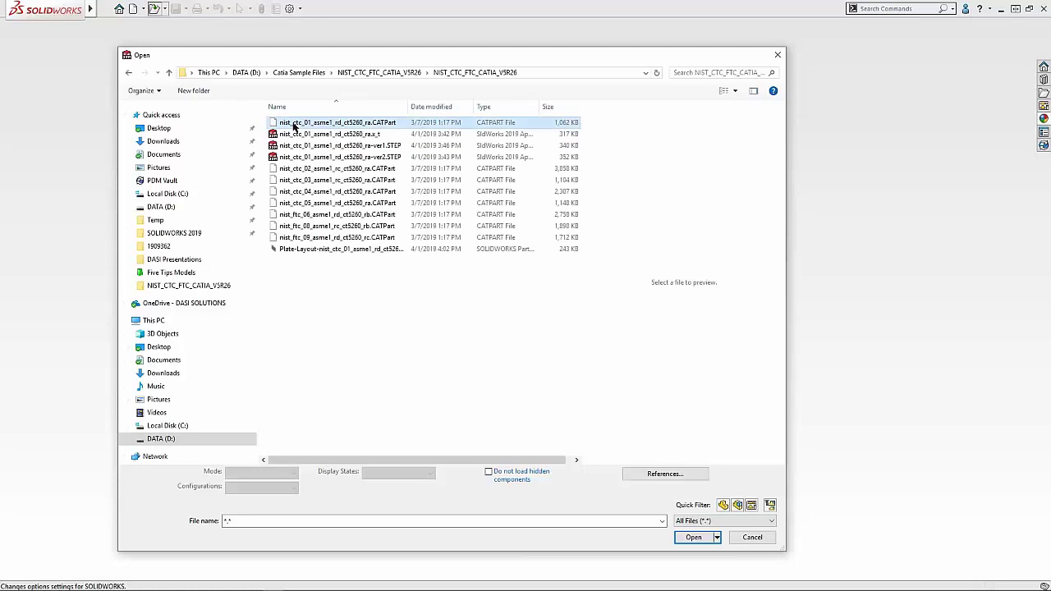
click(294, 123)
click(695, 536)
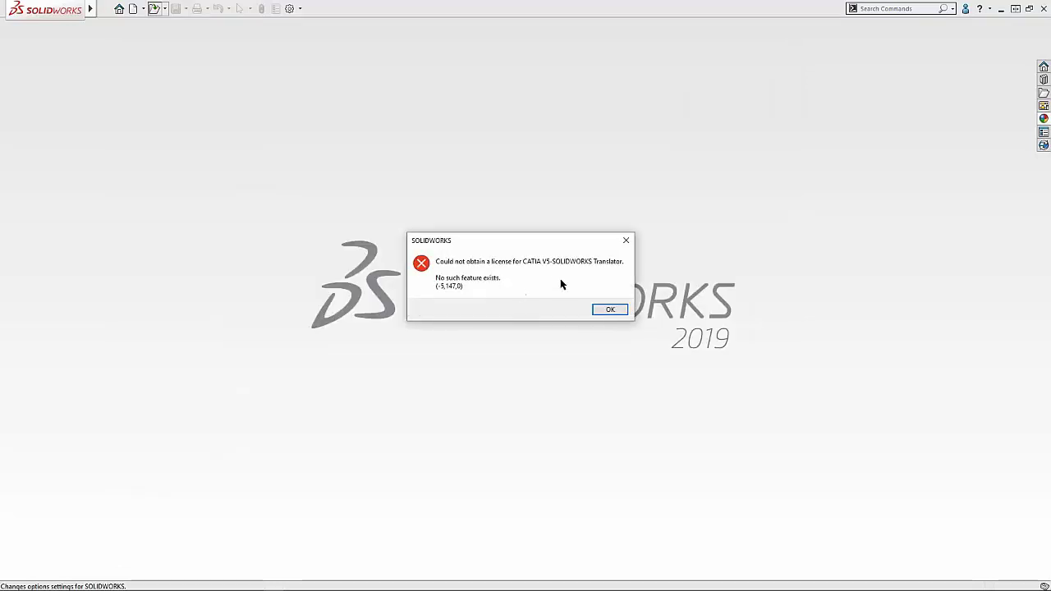
click(607, 310)
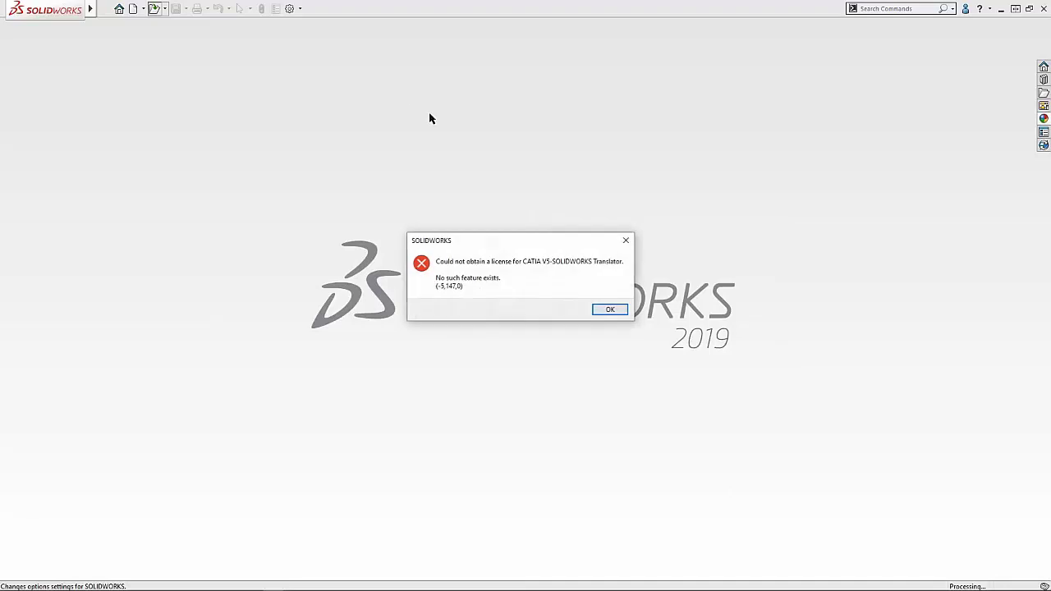
click(608, 312)
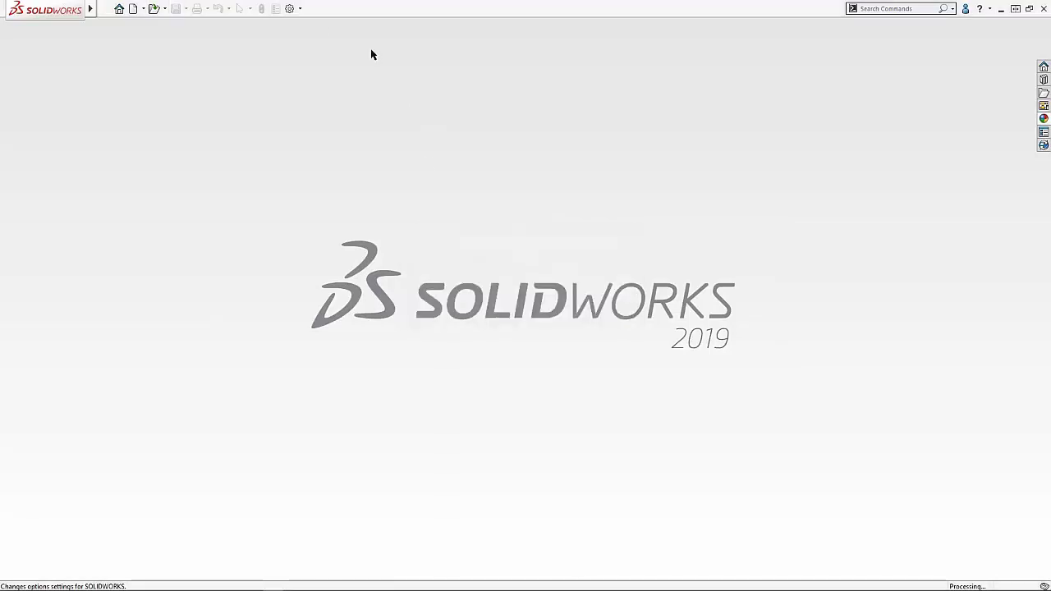
Enable 3D Interconnect in the import section of the system options and apply the setting.
click(301, 9)
click(311, 23)
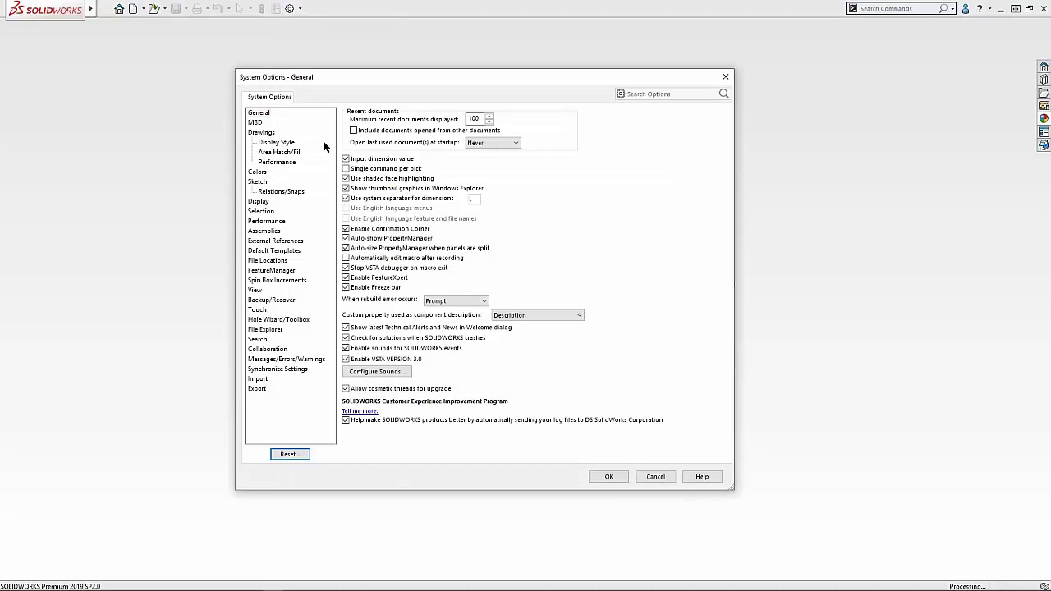
click(257, 381)
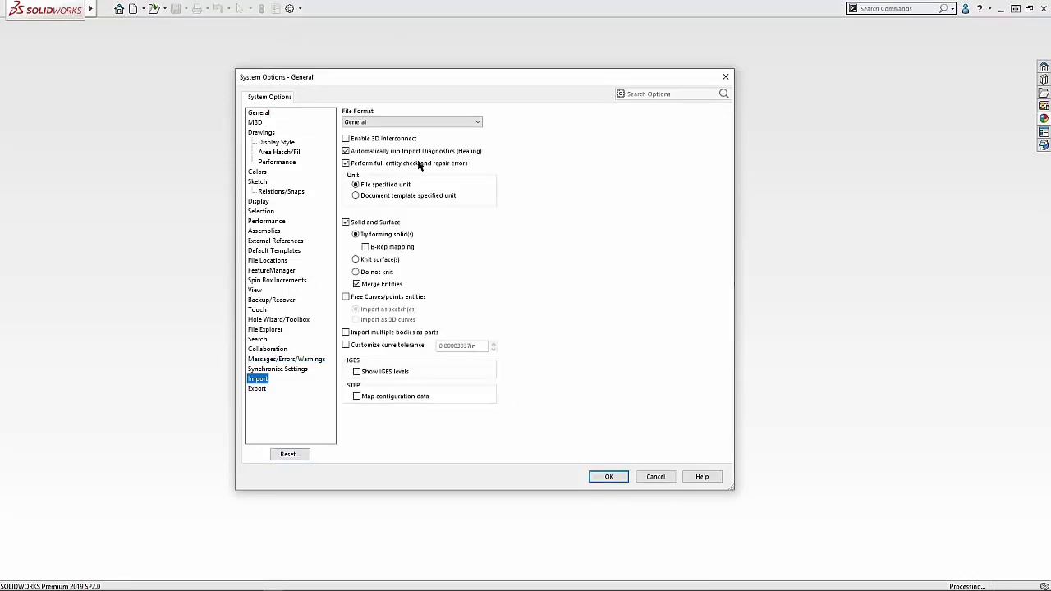
click(347, 139)
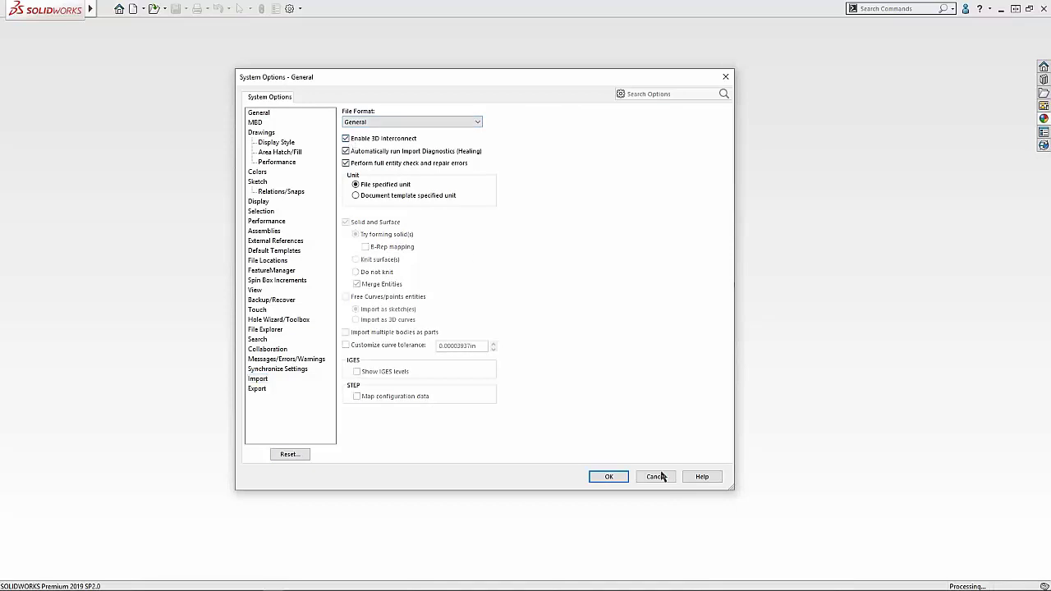
click(609, 477)
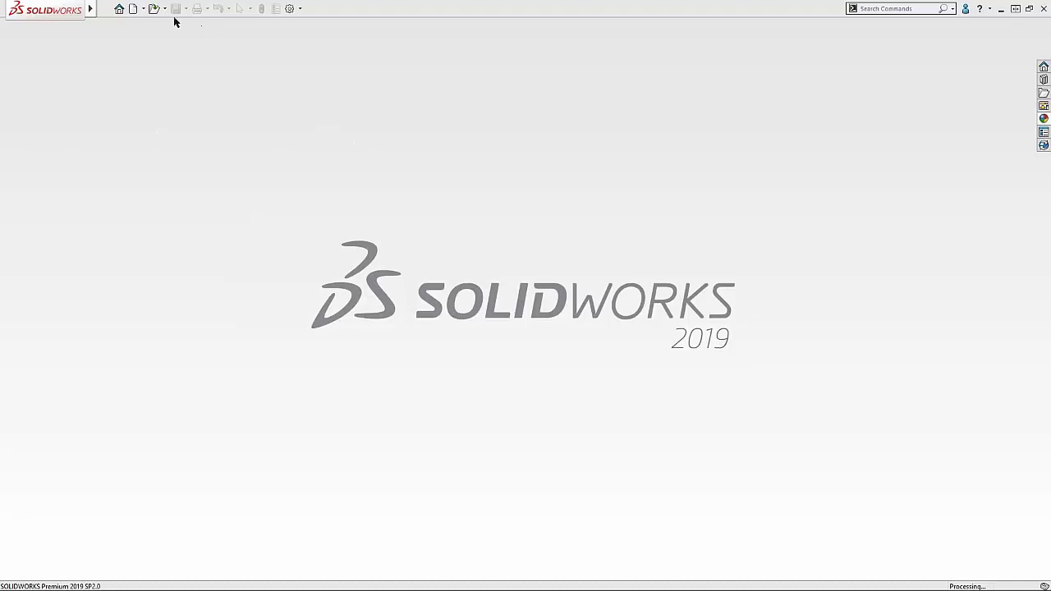
Create a new assembly from the Assembly template.
click(143, 10)
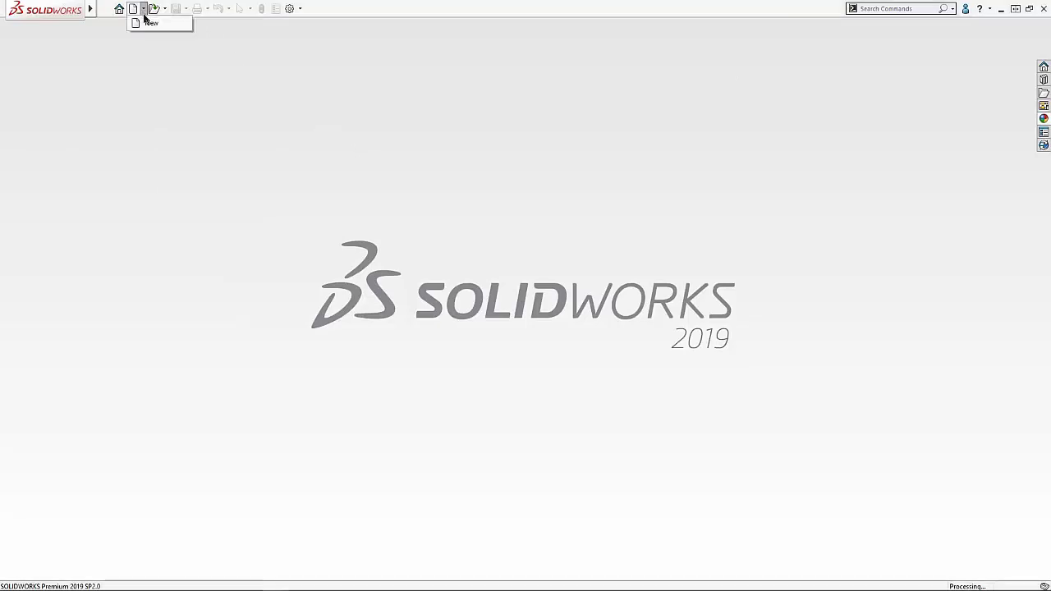
click(154, 26)
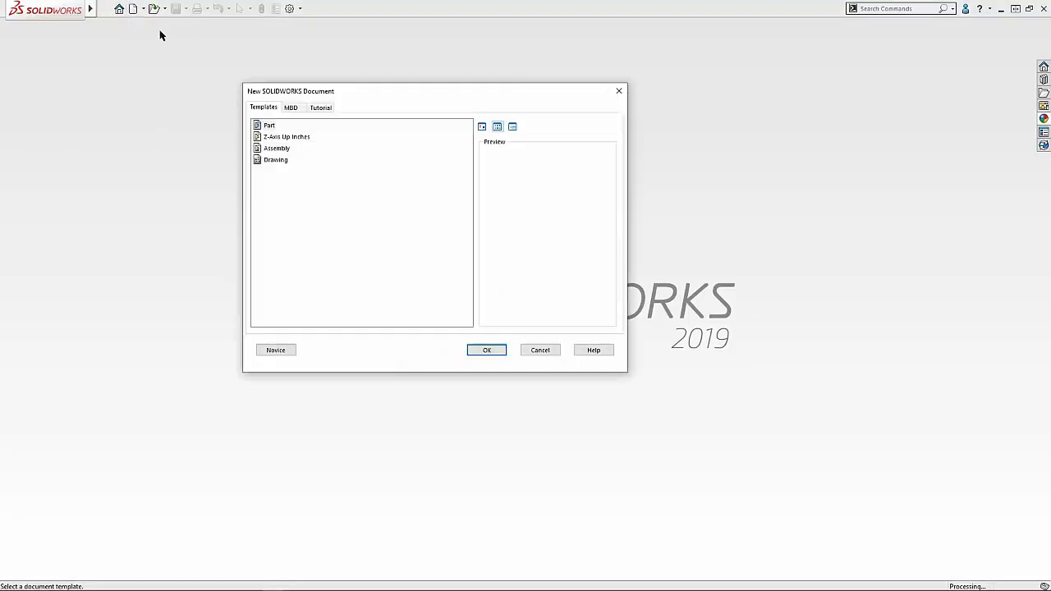
double_click(276, 148)
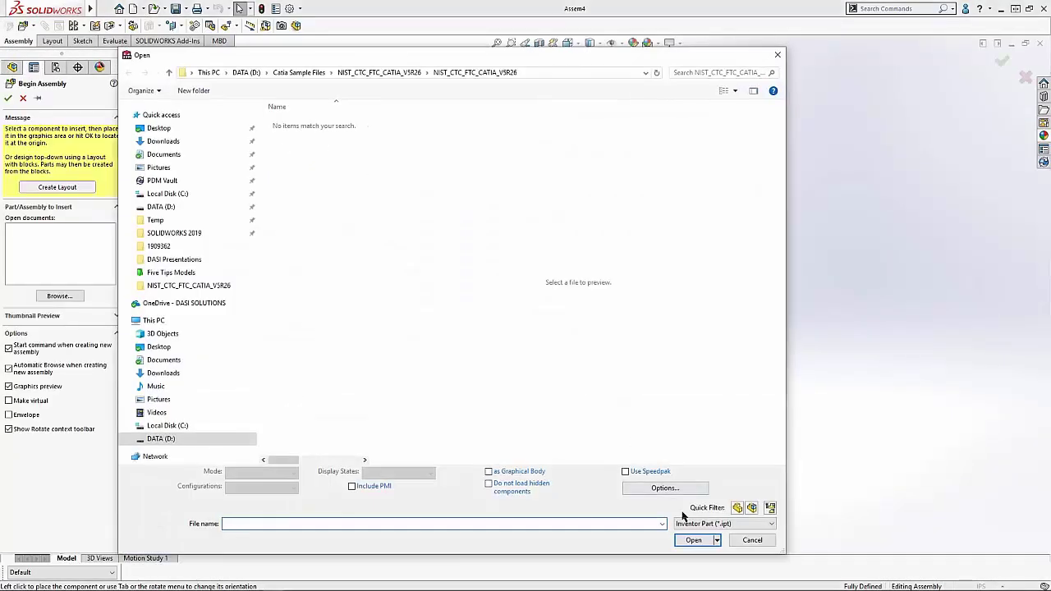
Insert the CATIA V5 part nist_ctc_01_asme1_rd_ct5260_ra.CATPart at the assembly origin and display it shaded with edges.
click(683, 523)
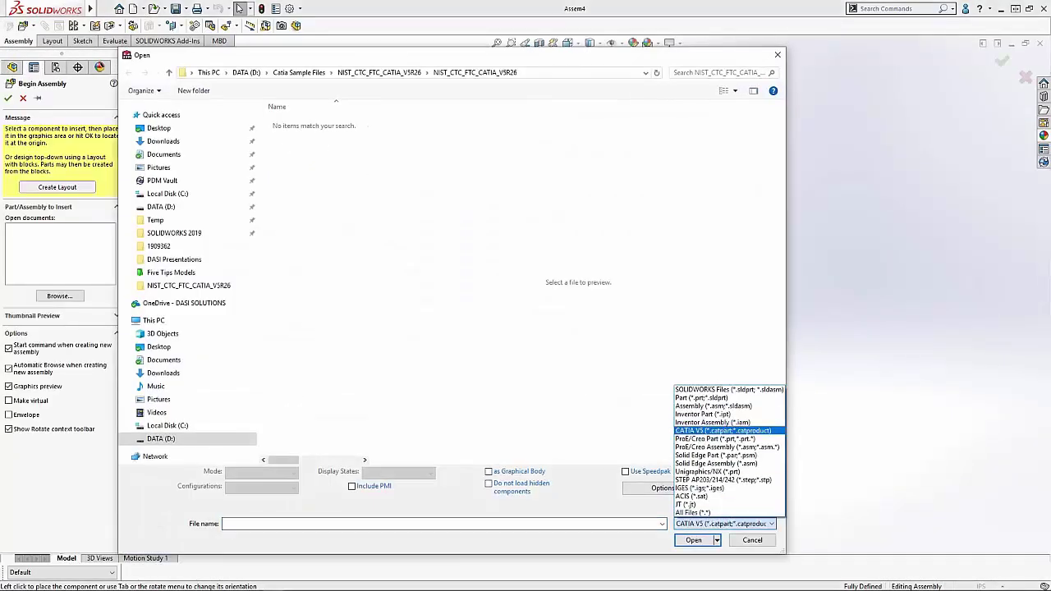
key(Return)
click(285, 123)
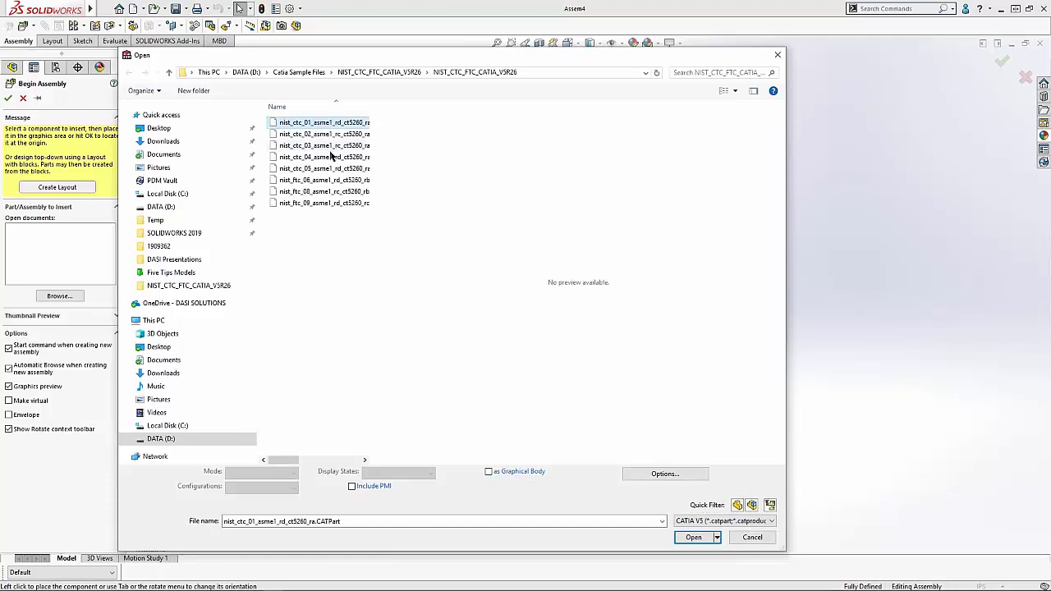
click(694, 537)
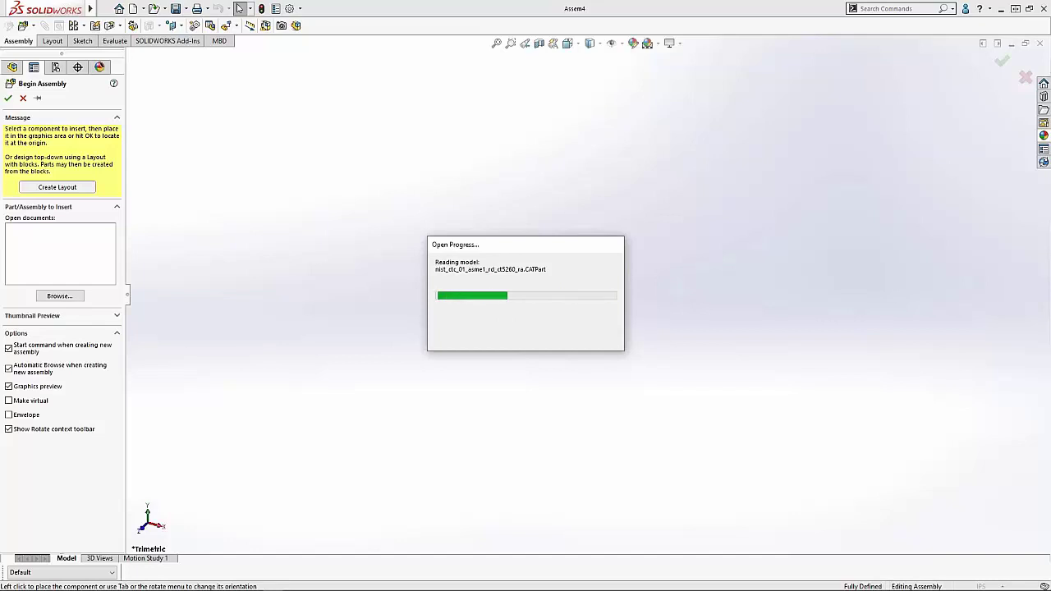
click(9, 100)
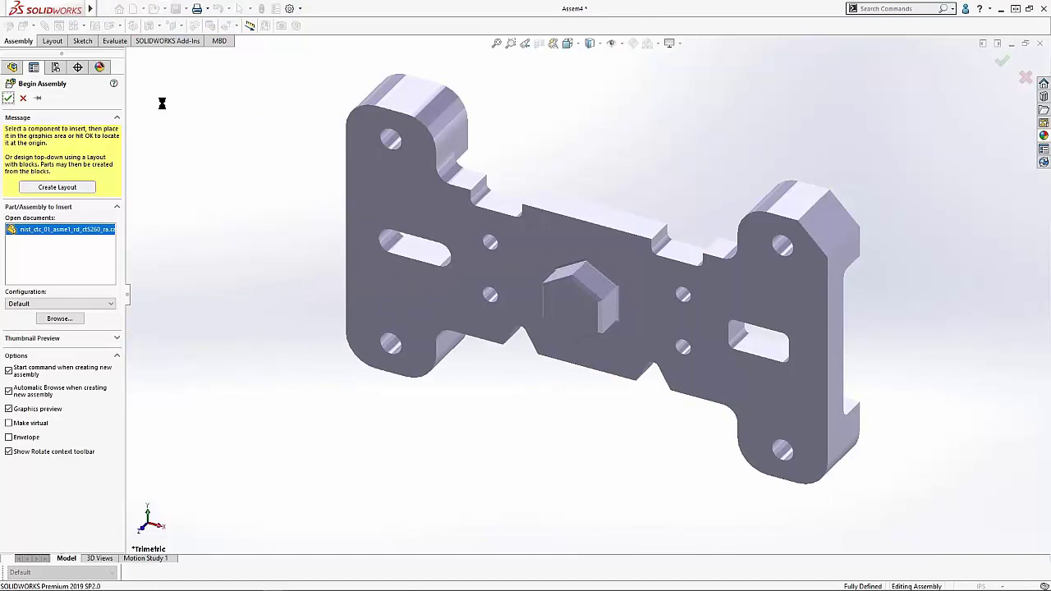
click(600, 44)
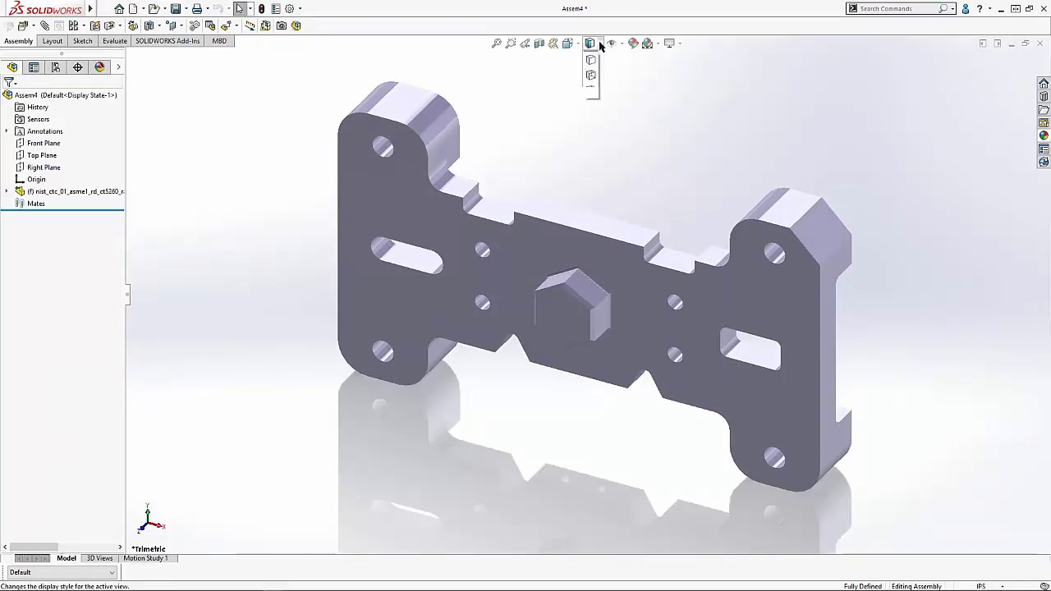
click(591, 61)
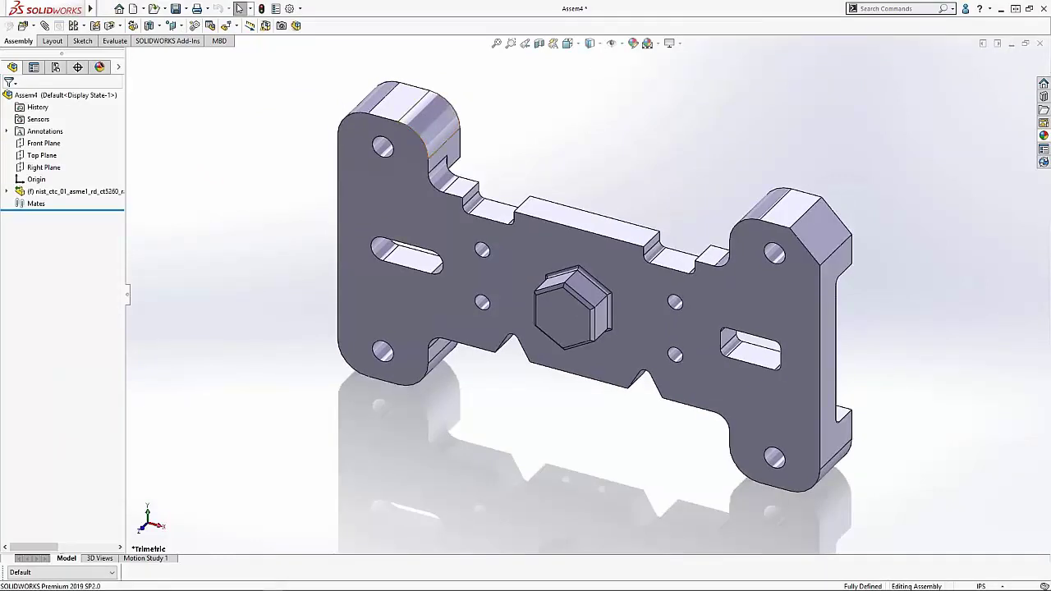
Examine the inserted CATIA component's feature tree, including its linked CATPart and solid bodies, and collapse it again.
click(7, 191)
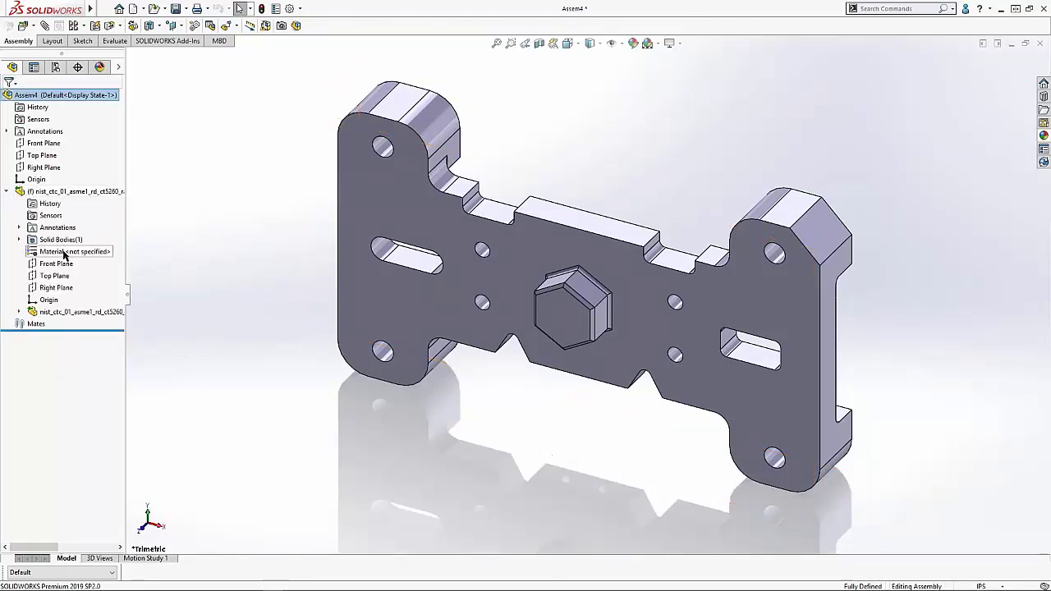
click(19, 313)
click(31, 323)
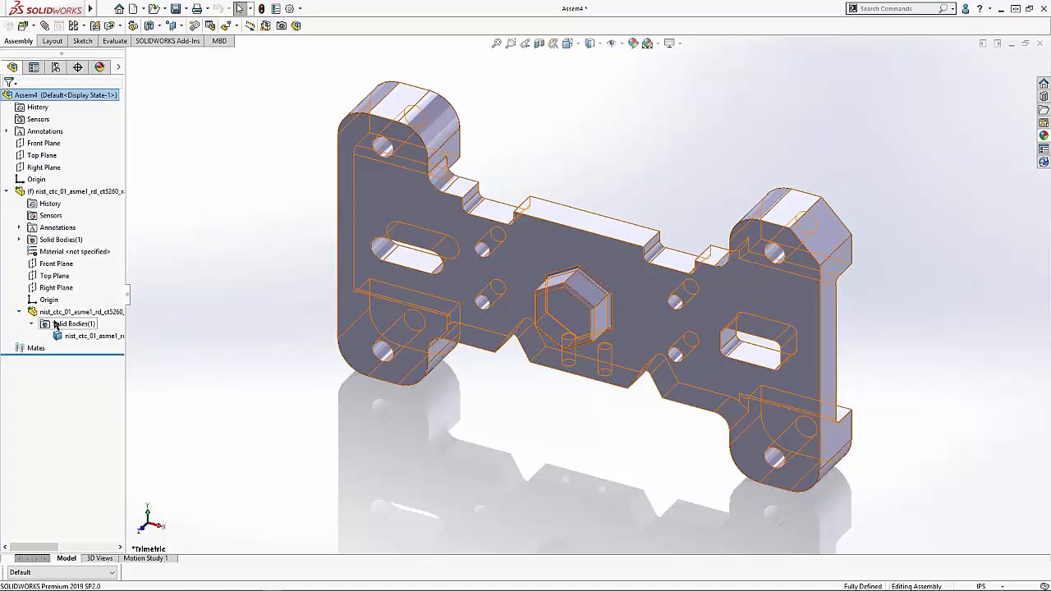
click(20, 313)
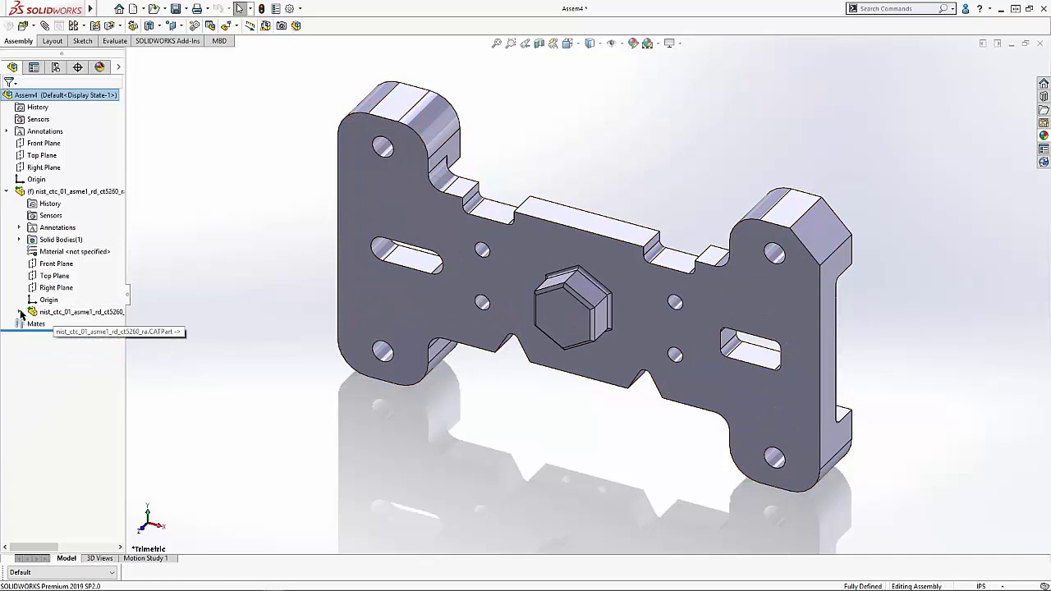
click(7, 192)
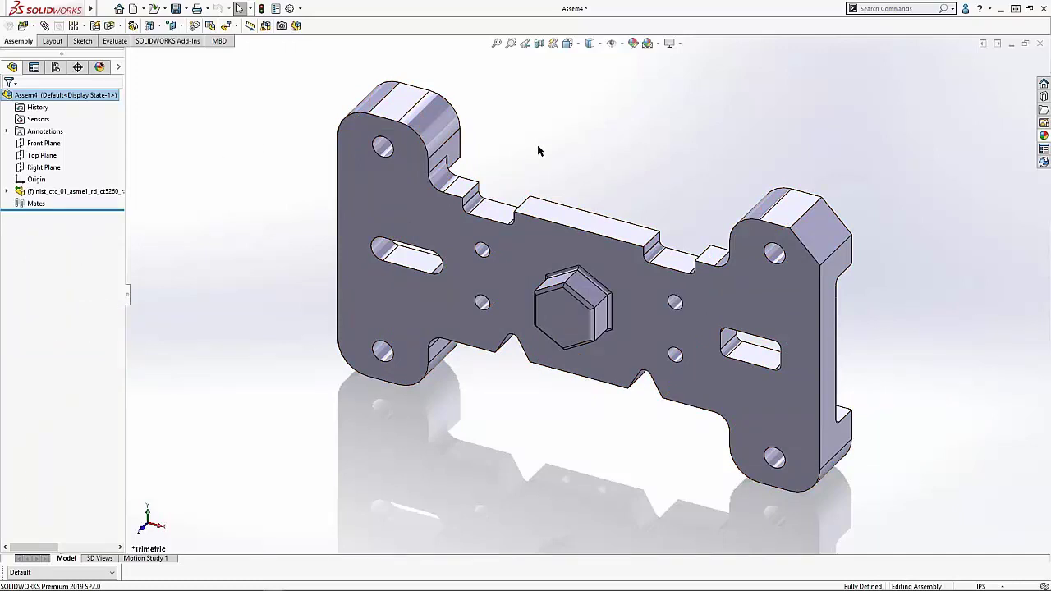
Insert the Inventor part GRT150.ipt from the Inventor Sample Files folder on drive D, placing it in front of the CATIA plate.
click(23, 25)
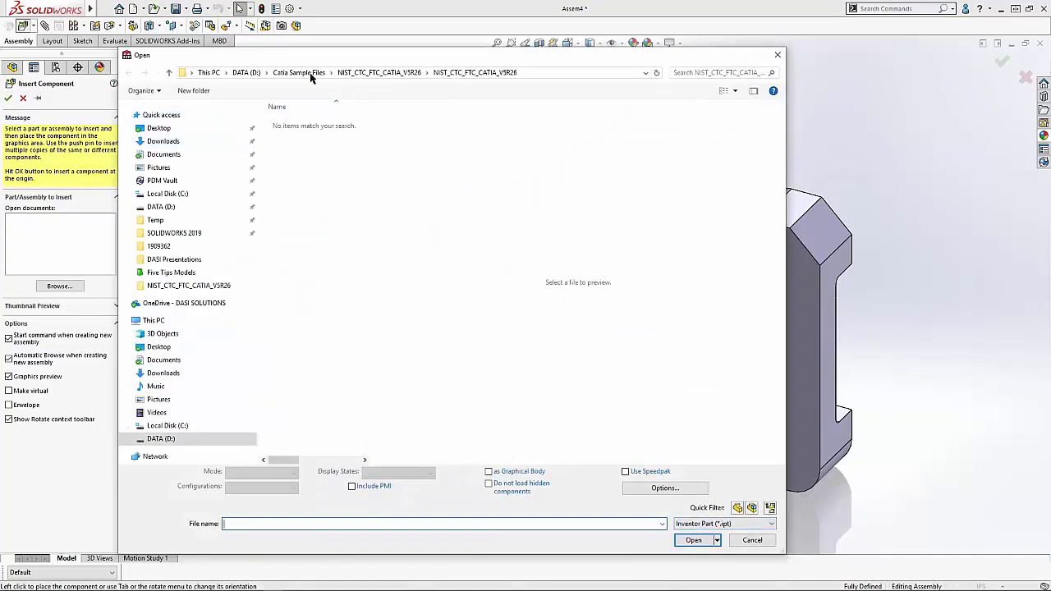
click(245, 73)
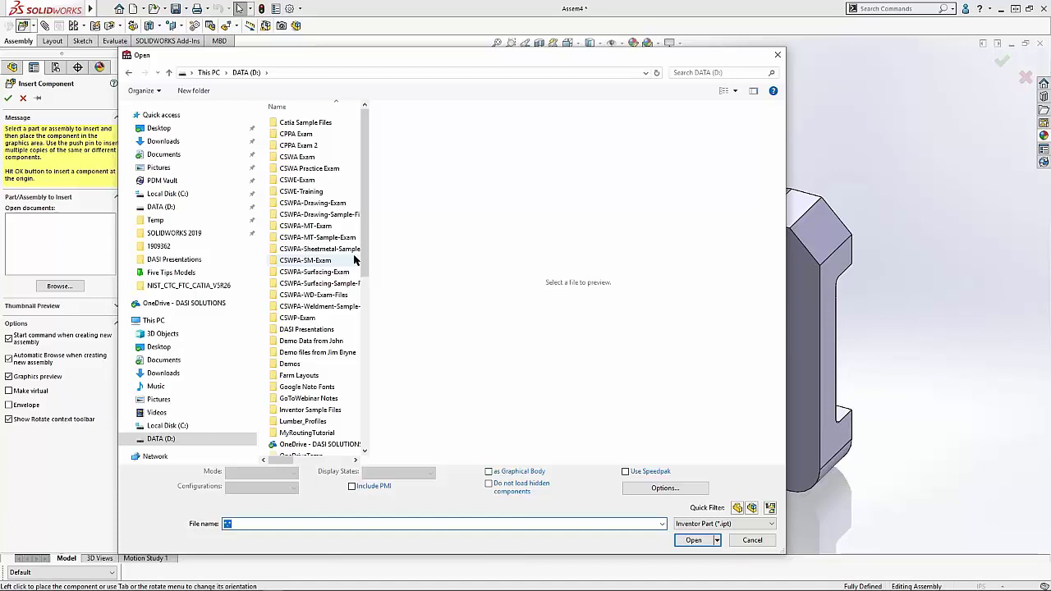
drag(360, 258, 364, 391)
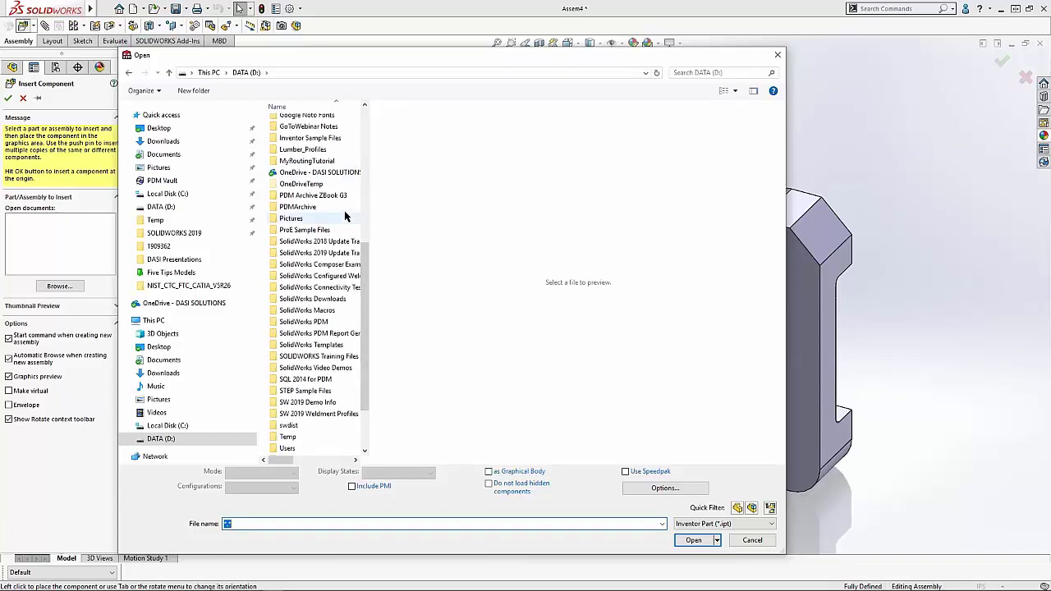
click(299, 142)
double_click(299, 144)
click(305, 211)
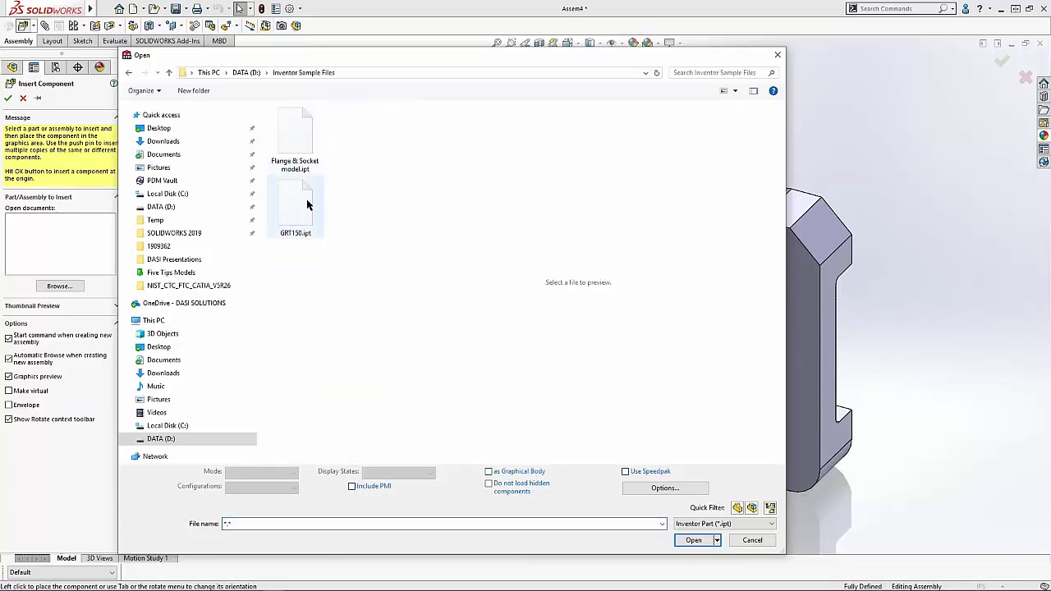
click(694, 537)
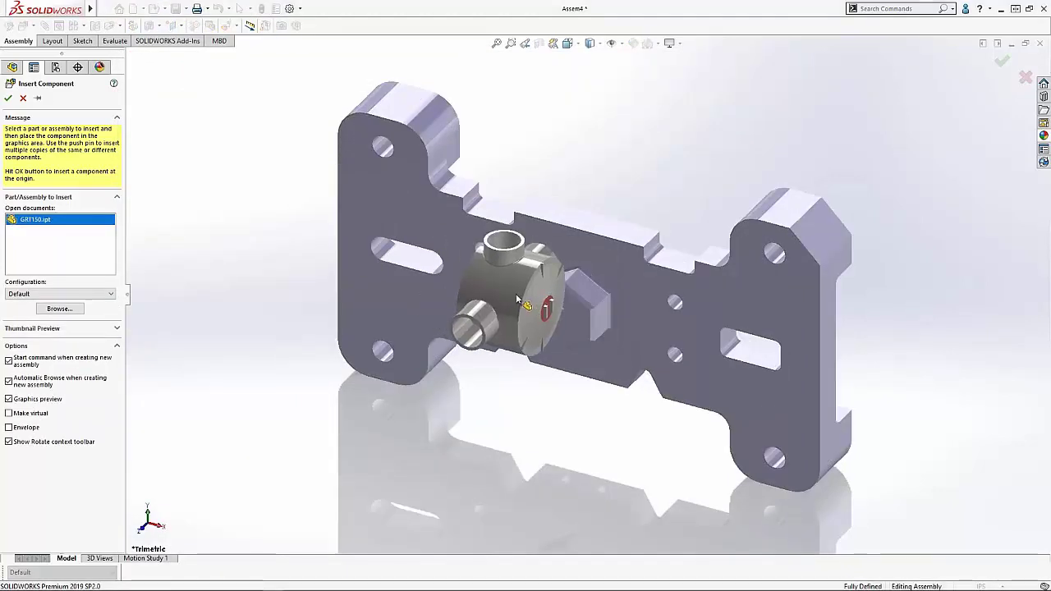
click(515, 293)
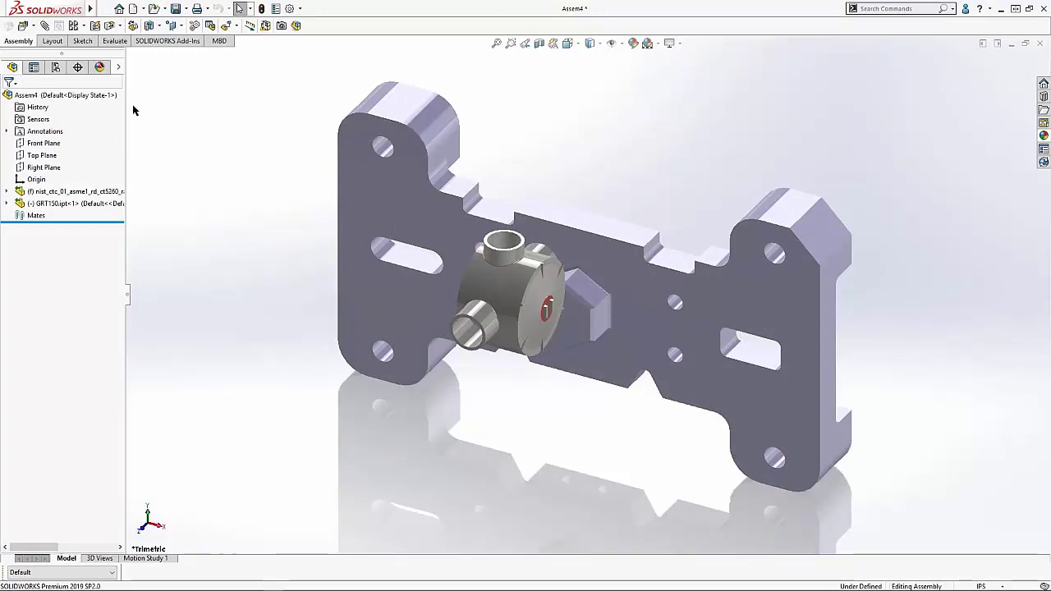
Insert the ProE/Creo part tailstock.prt.1 from the ProE Sample Files folder on drive D, placing it above the plate.
click(22, 26)
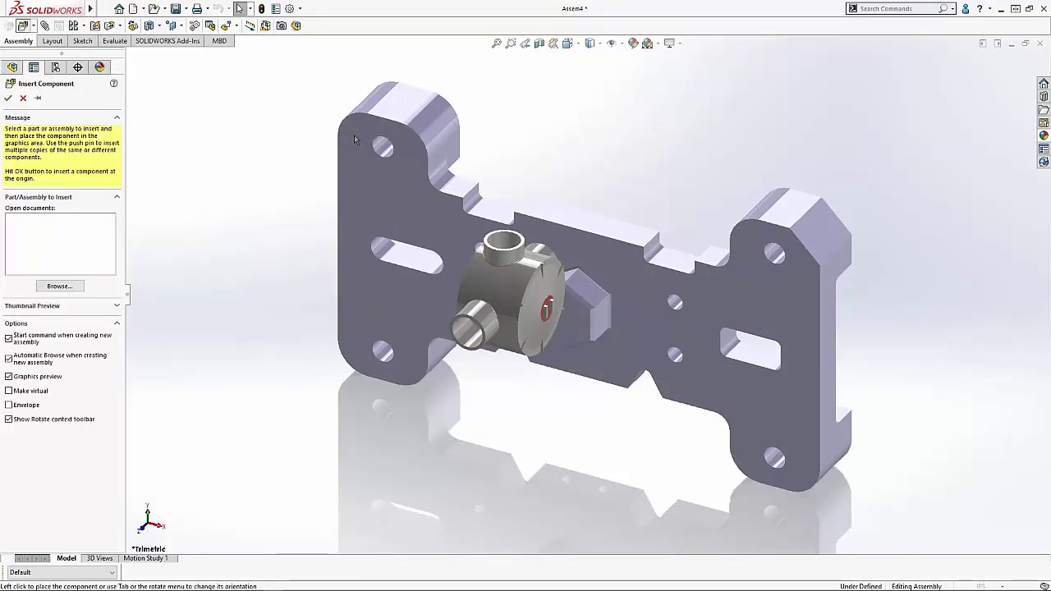
click(246, 72)
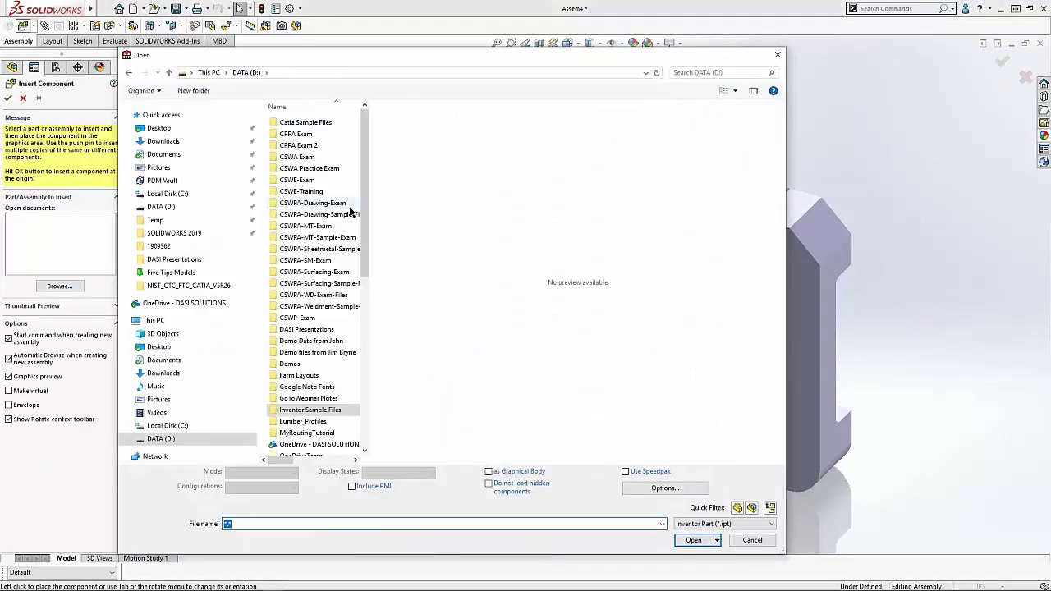
drag(368, 210, 367, 316)
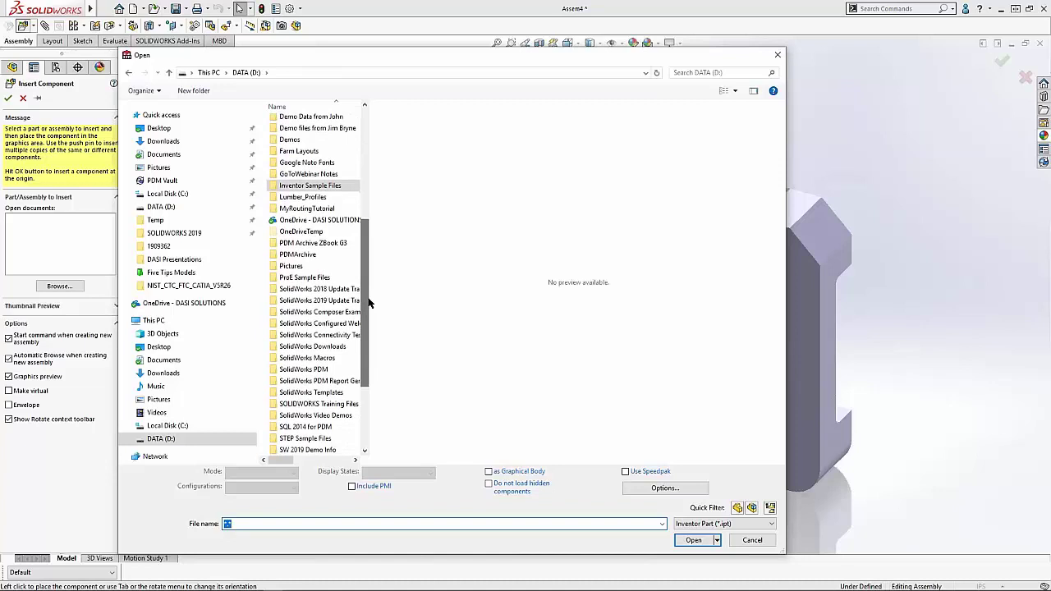
double_click(303, 280)
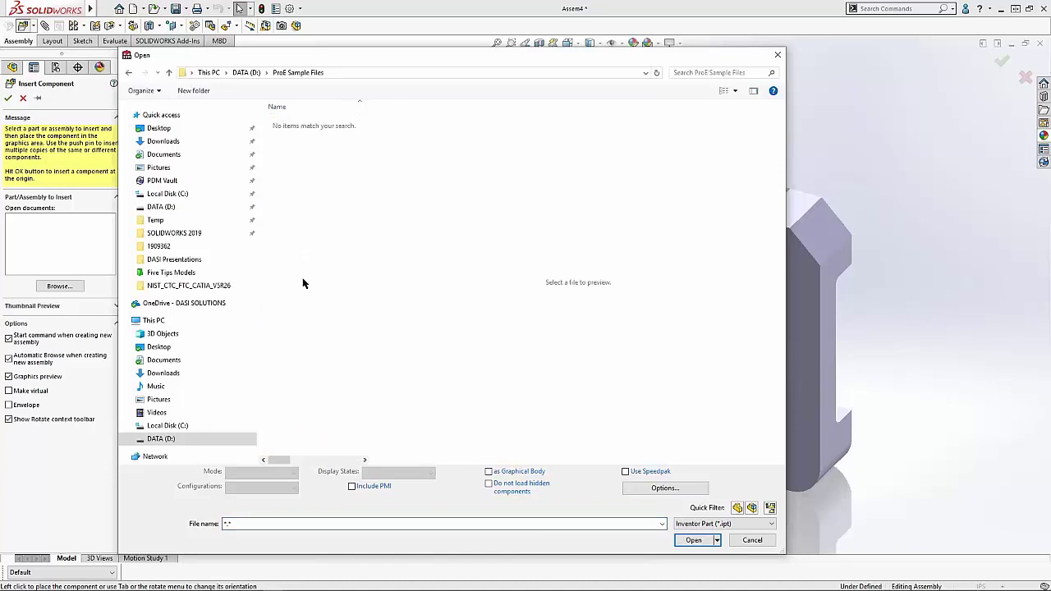
click(725, 524)
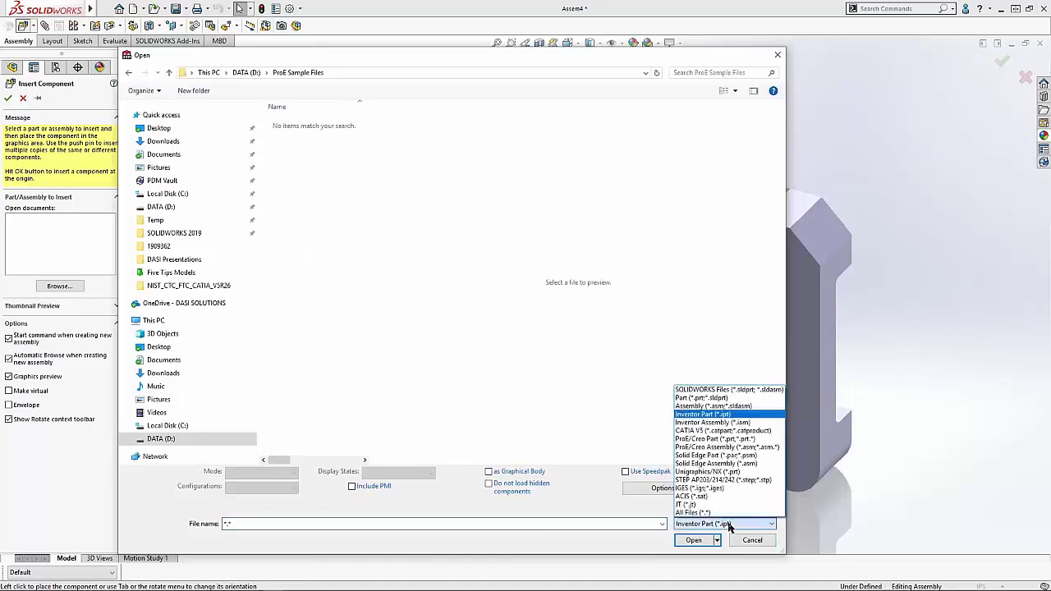
click(711, 439)
click(297, 123)
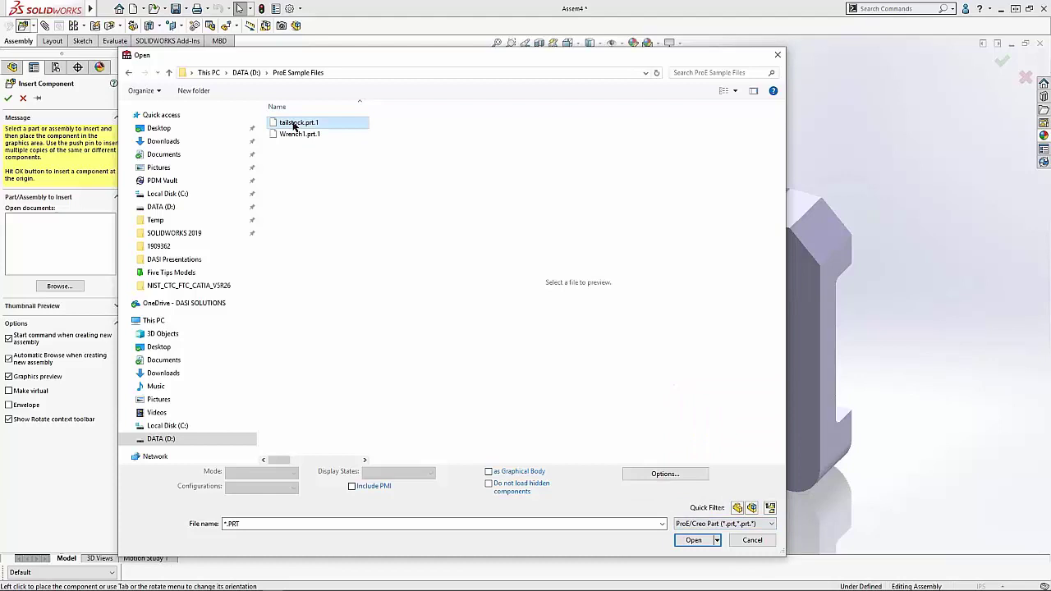
click(692, 540)
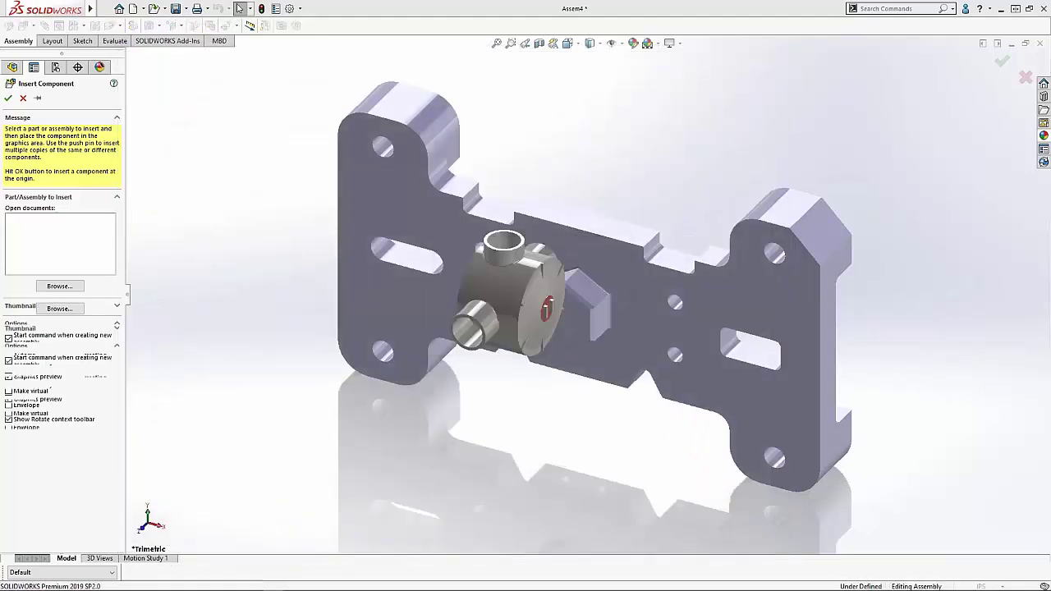
click(581, 187)
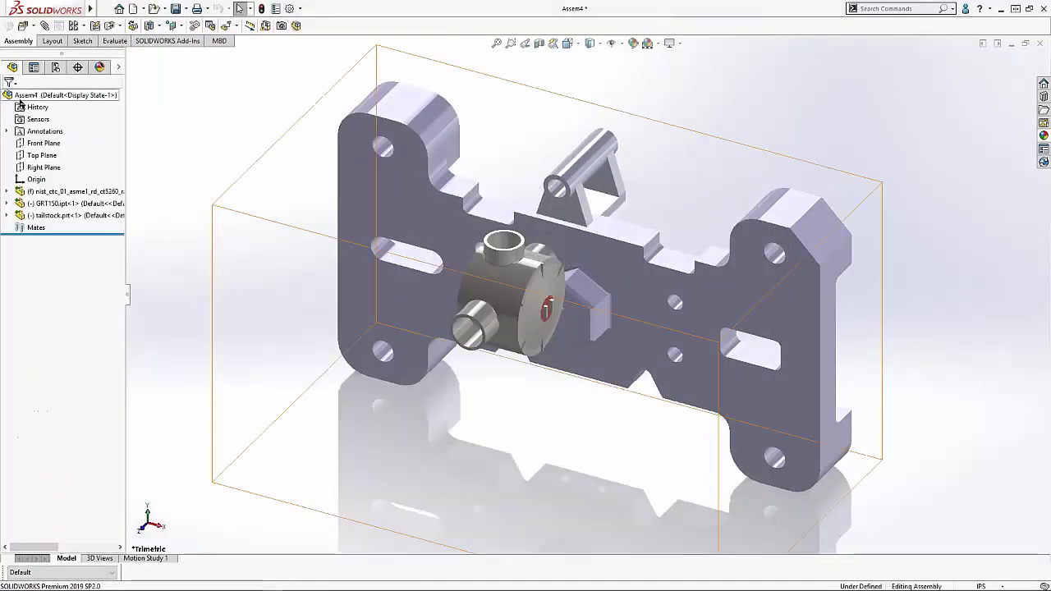
Display the assembly shaded with edges and mate the open ring face of GRT150 coincident with the plate's large flat face.
click(621, 47)
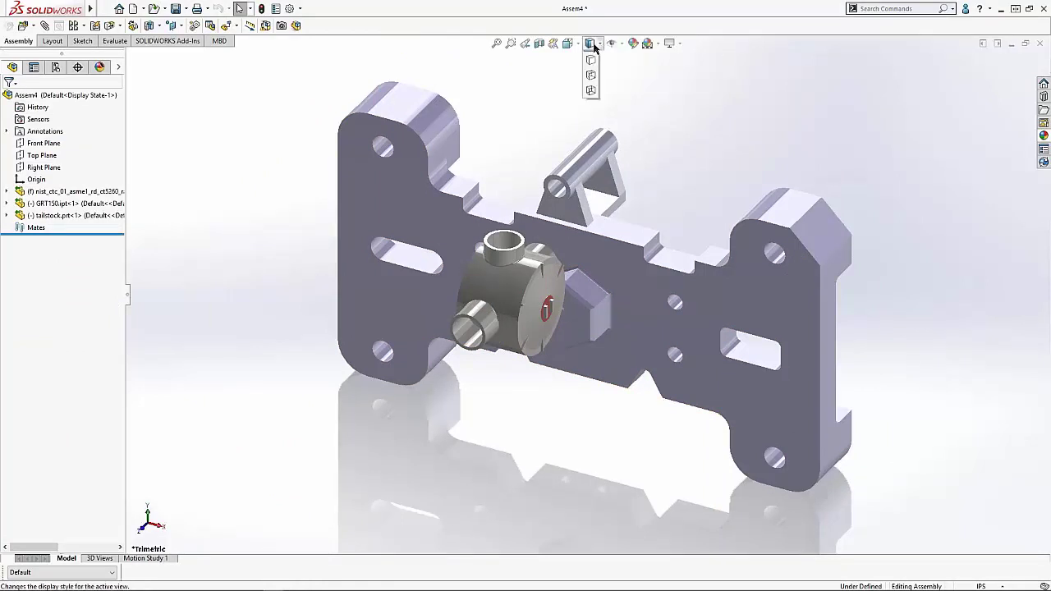
click(592, 122)
middle_drag(562, 123, 624, 275)
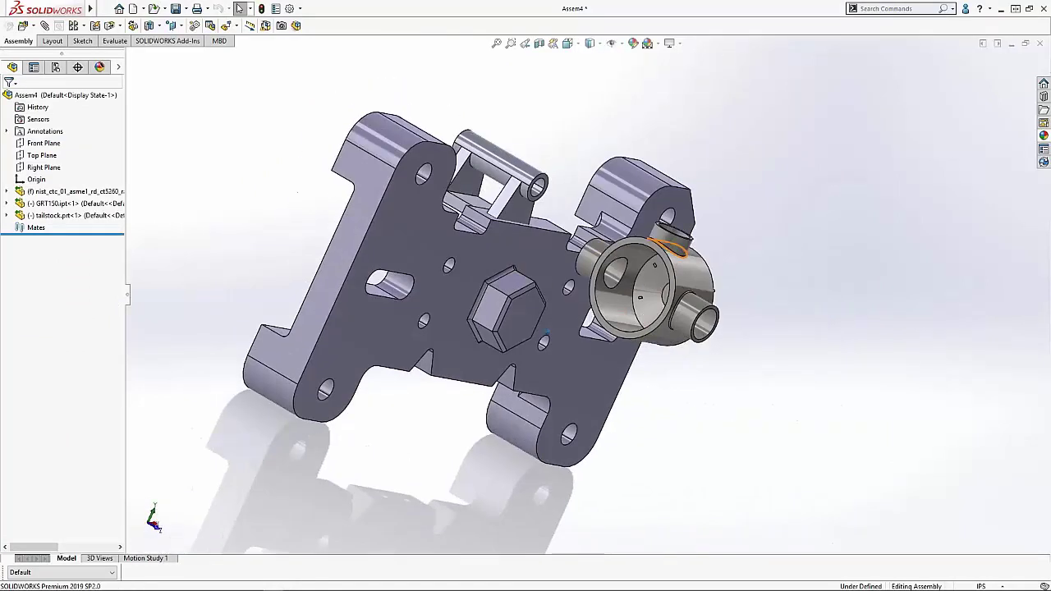
scroll(624, 276, down, 5)
click(628, 223)
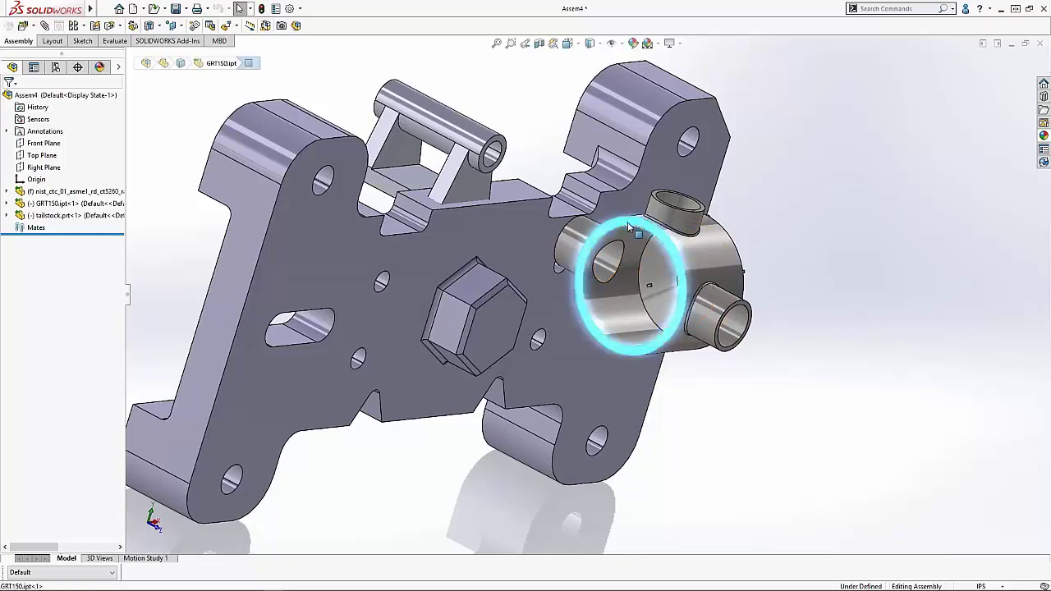
ctrl+click(493, 238)
click(527, 228)
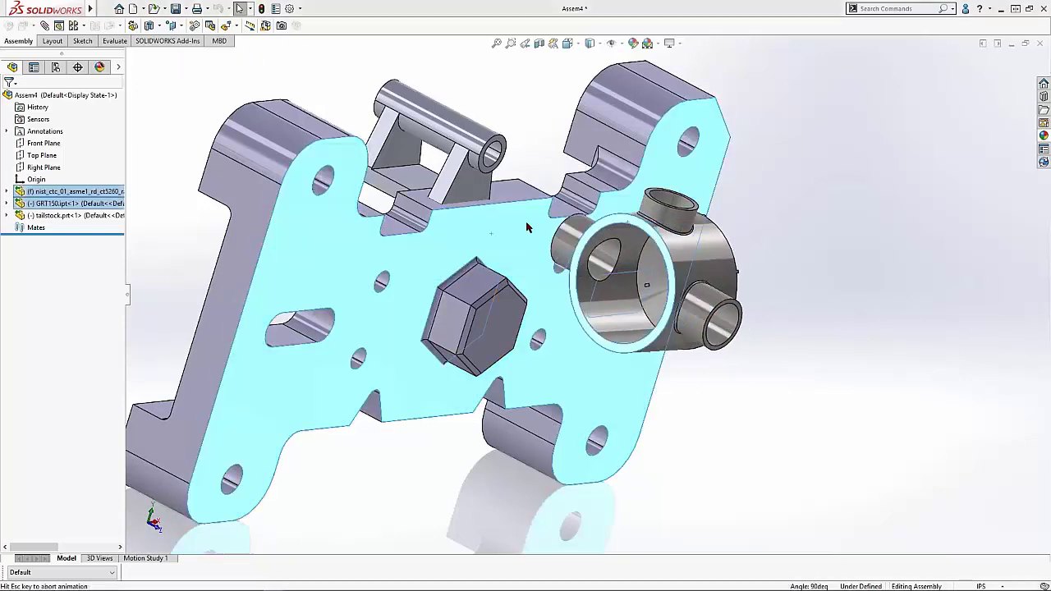
Mate the tailstock's cylindrical tube concentric with the plate's upper corner hole.
mouse_move(491, 156)
middle_down()
mouse_move(526, 164)
mouse_move(497, 144)
middle_up()
click(493, 136)
ctrl+click(817, 124)
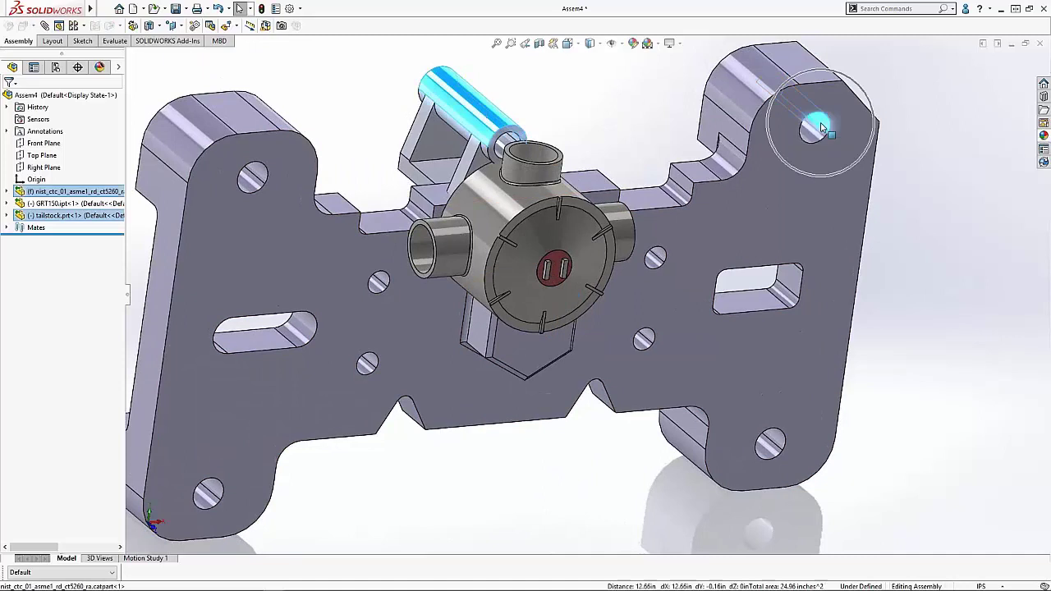
click(891, 114)
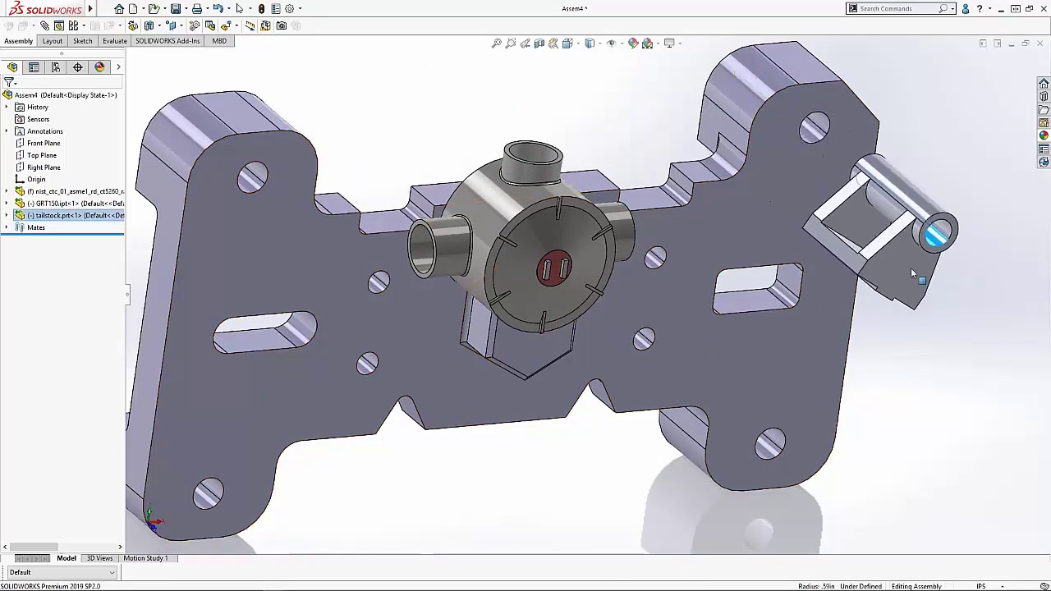
Examine how the Inventor and Creo components sit on the CATIA plate, and check the plate's mates in the feature tree.
middle_drag(911, 268, 506, 244)
click(453, 301)
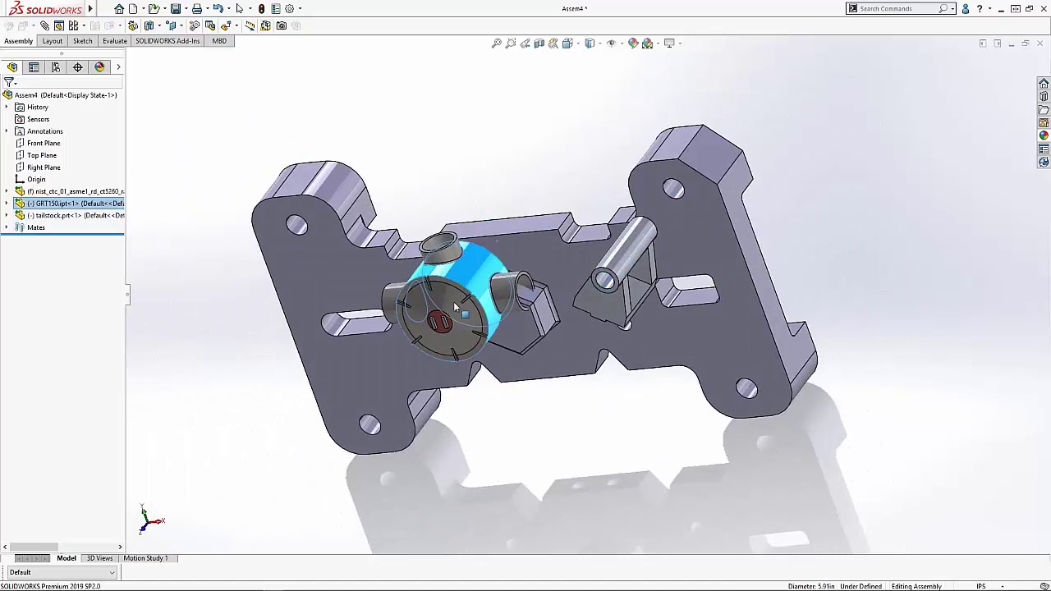
middle_drag(453, 301, 495, 205)
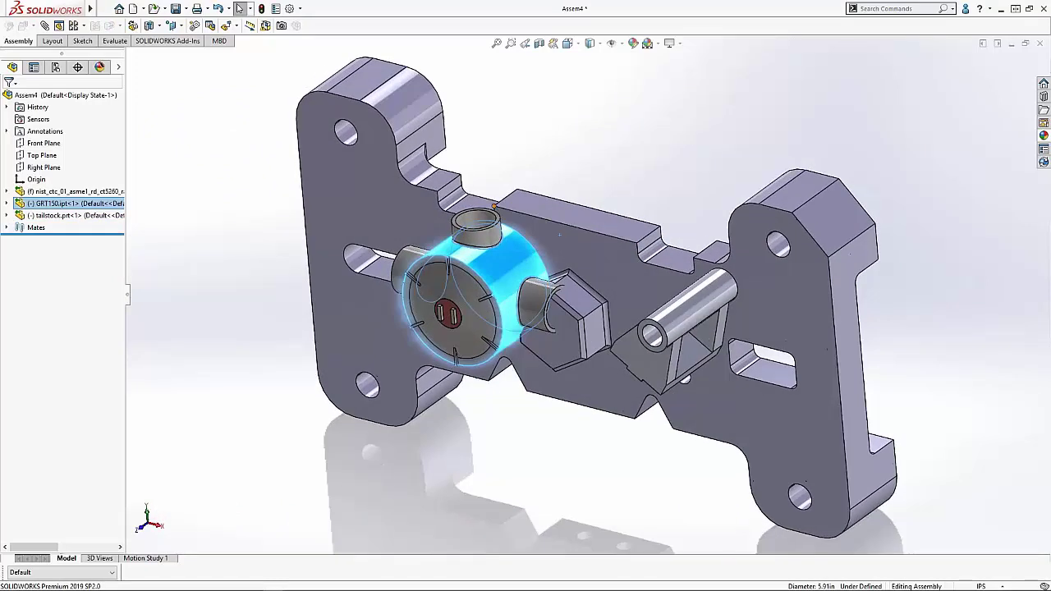
click(245, 223)
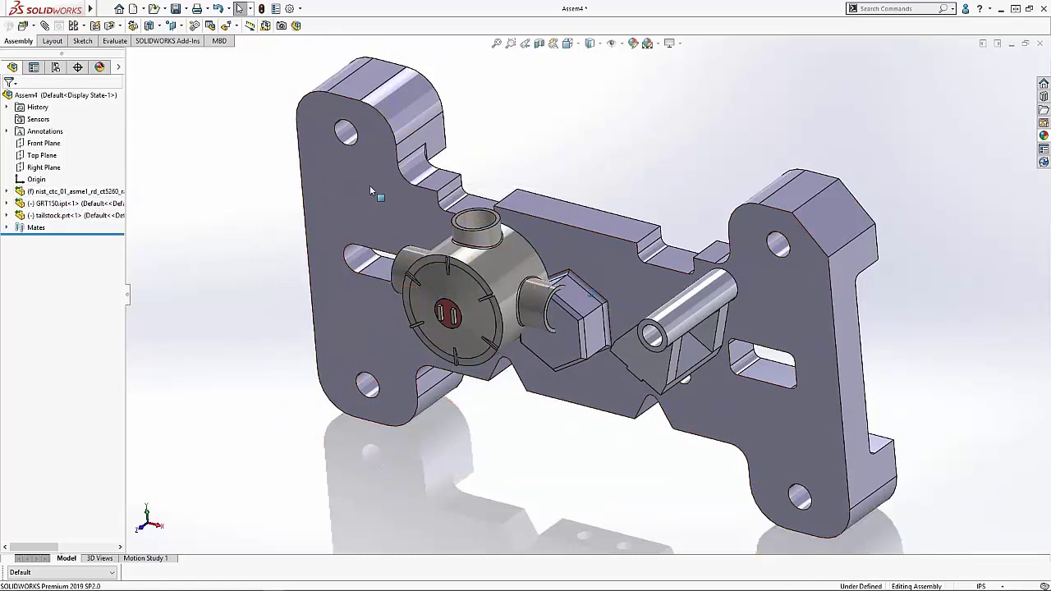
middle_drag(370, 191, 341, 213)
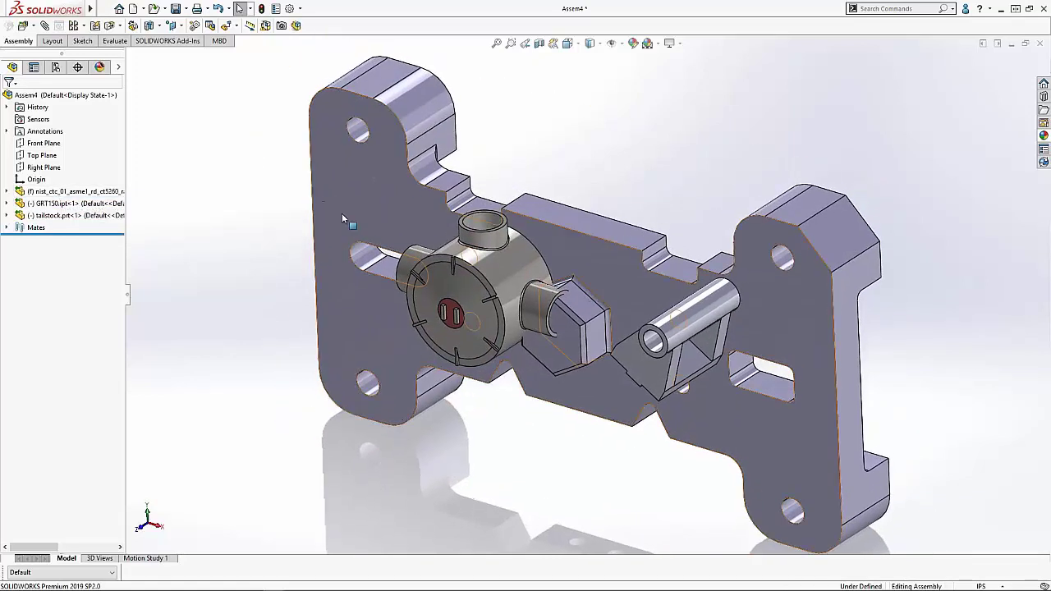
click(383, 197)
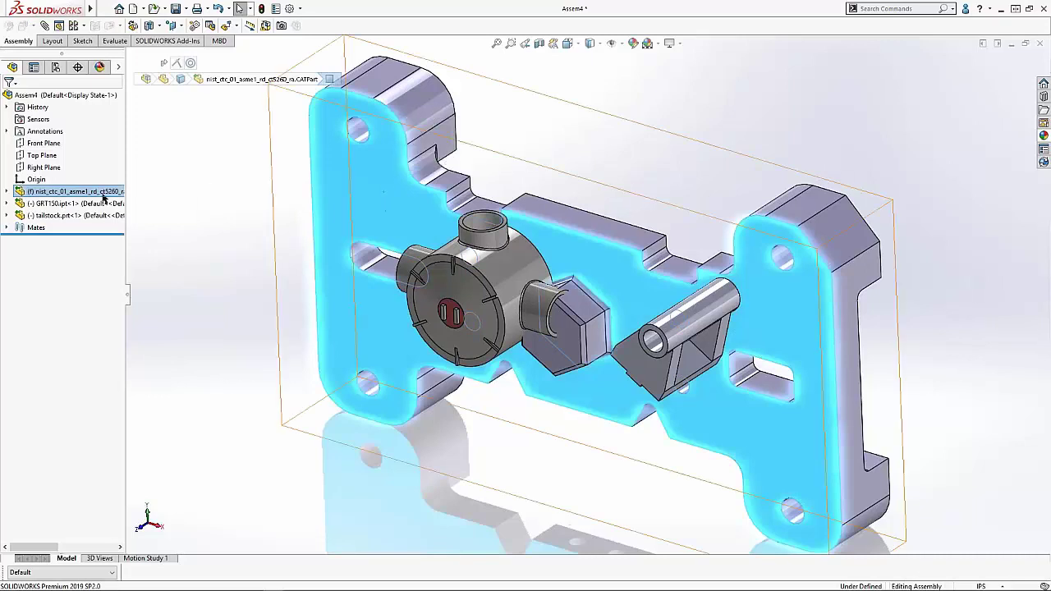
click(24, 192)
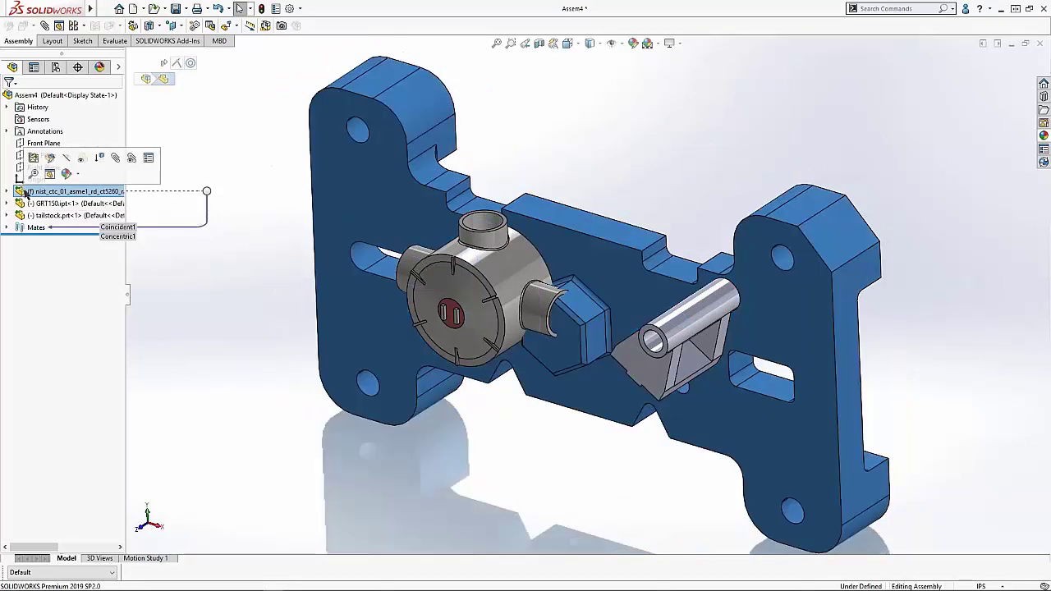
click(258, 158)
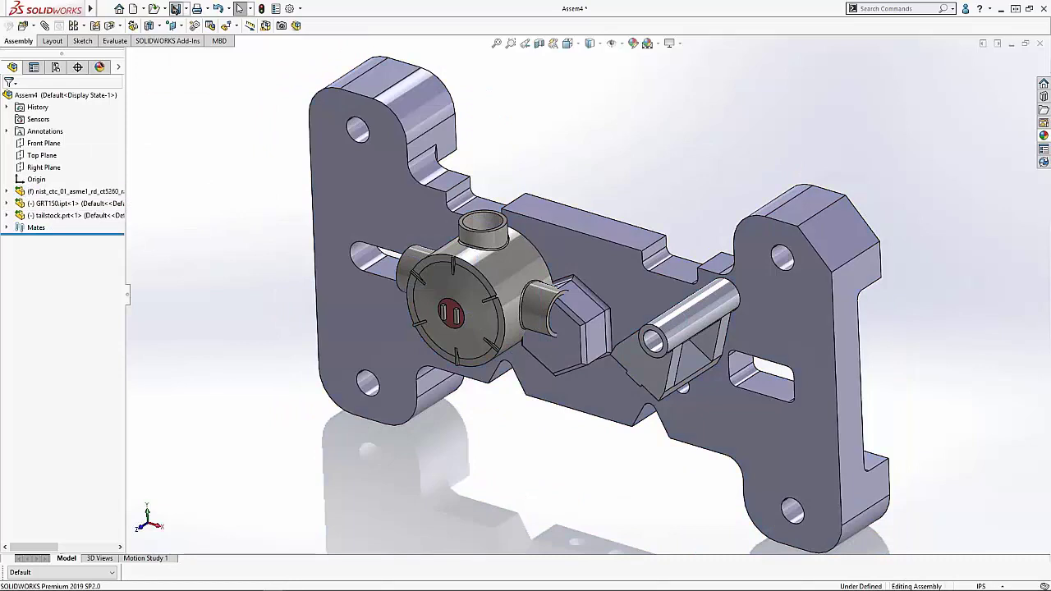
Save the assembly as Assem4.SLDASM in the Temp folder on drive D.
click(175, 8)
click(466, 274)
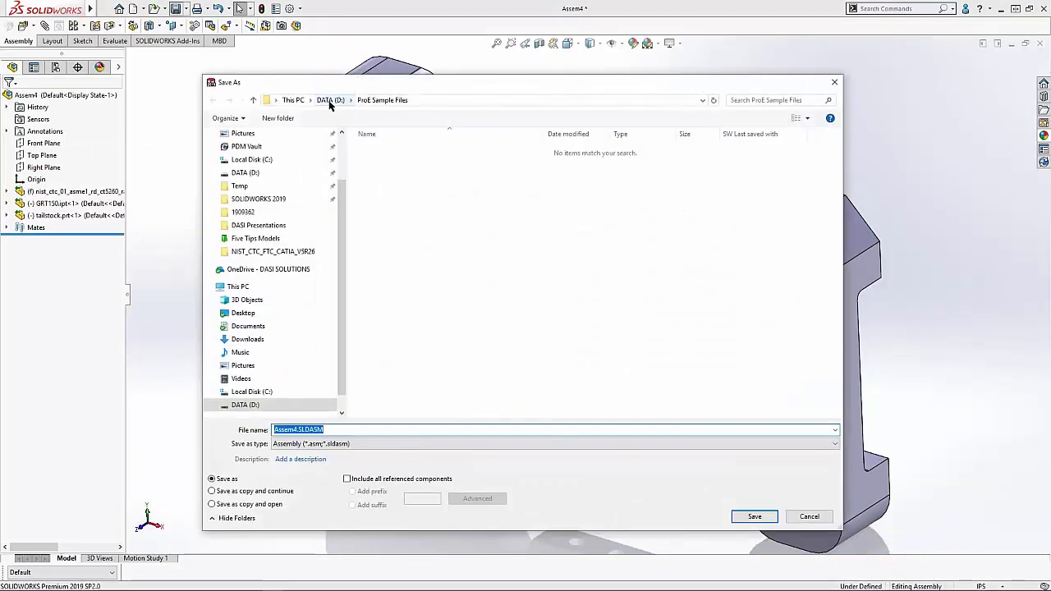
click(239, 186)
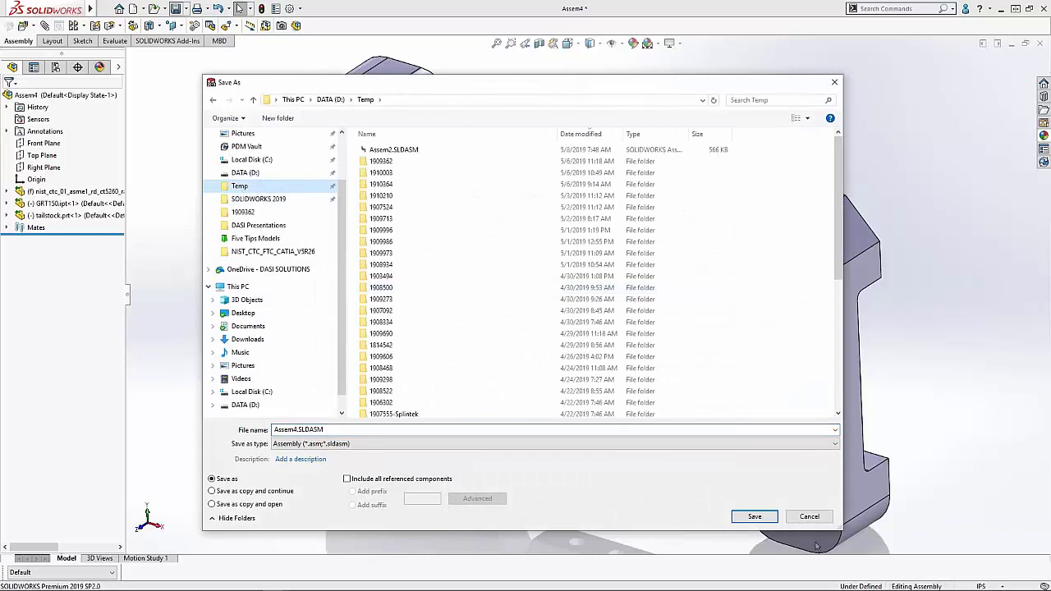
click(745, 518)
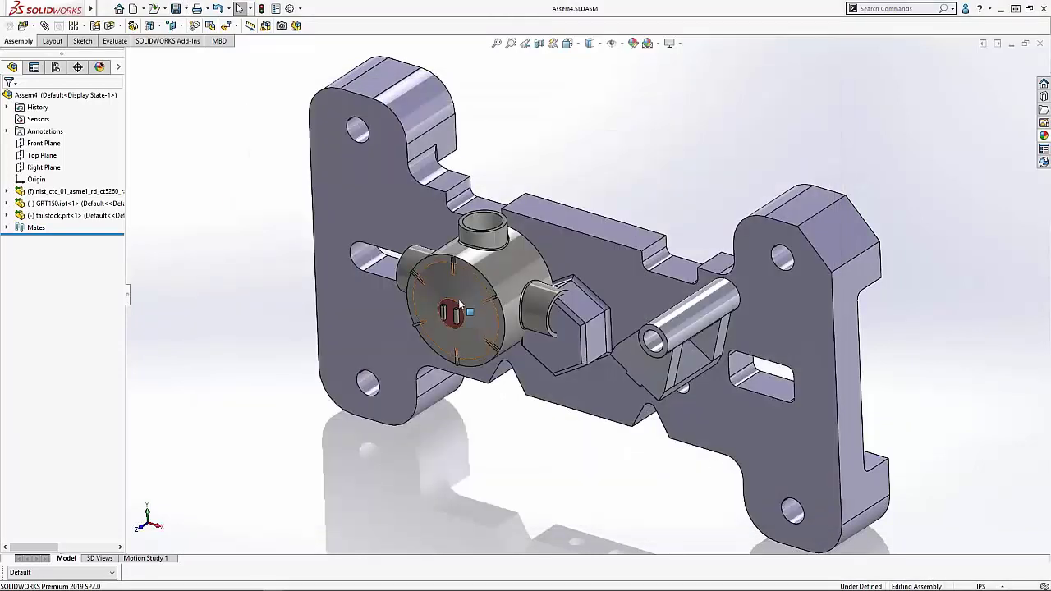
Edit the nist_ctc_01 component and replace its linked source file with nist_ctc_02_asme1_rc_ct5260_ra.CATPart.
click(22, 193)
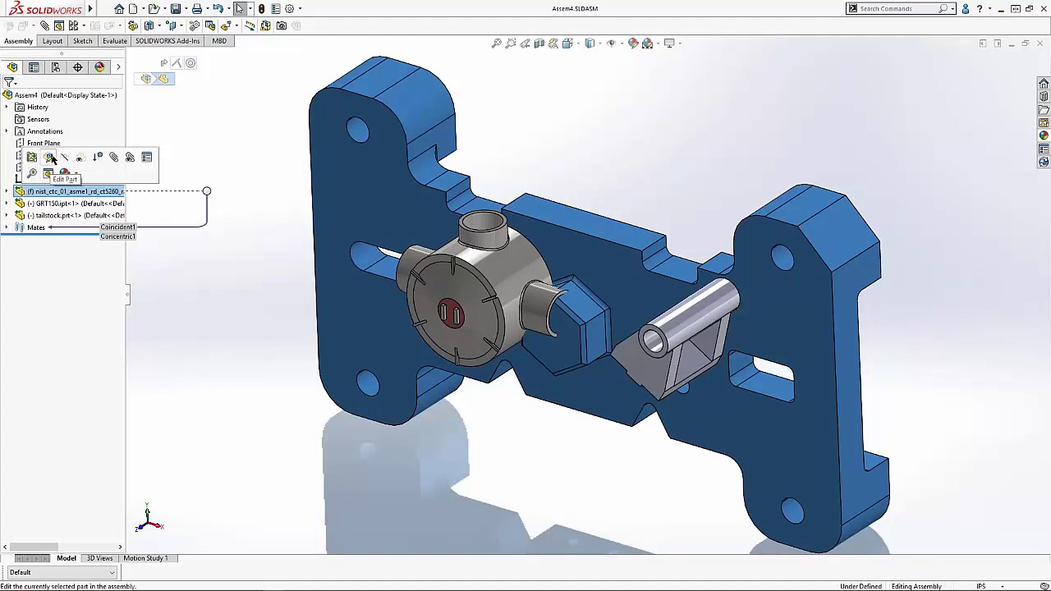
click(50, 158)
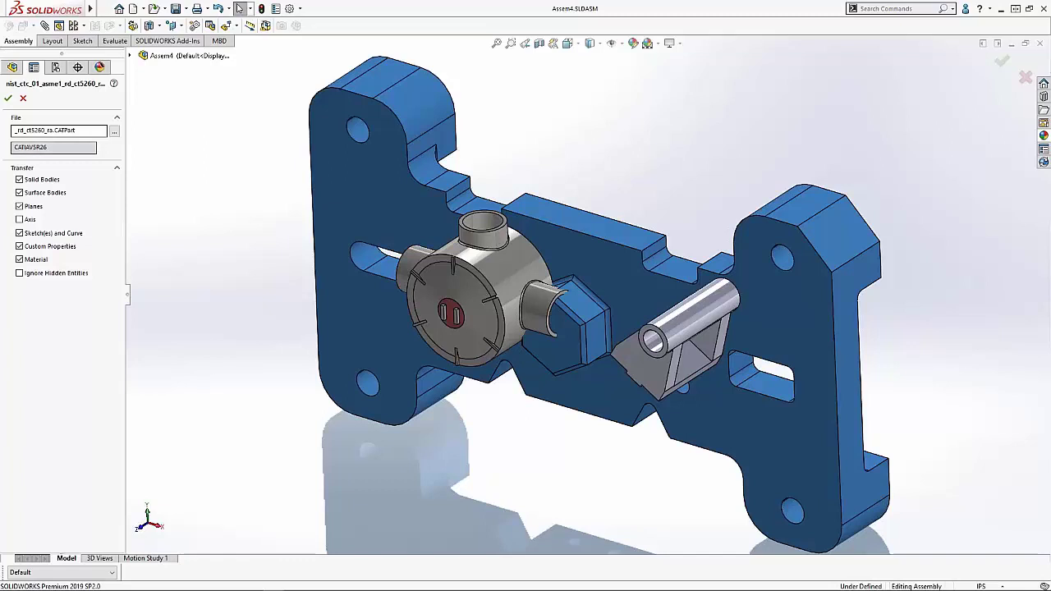
click(115, 133)
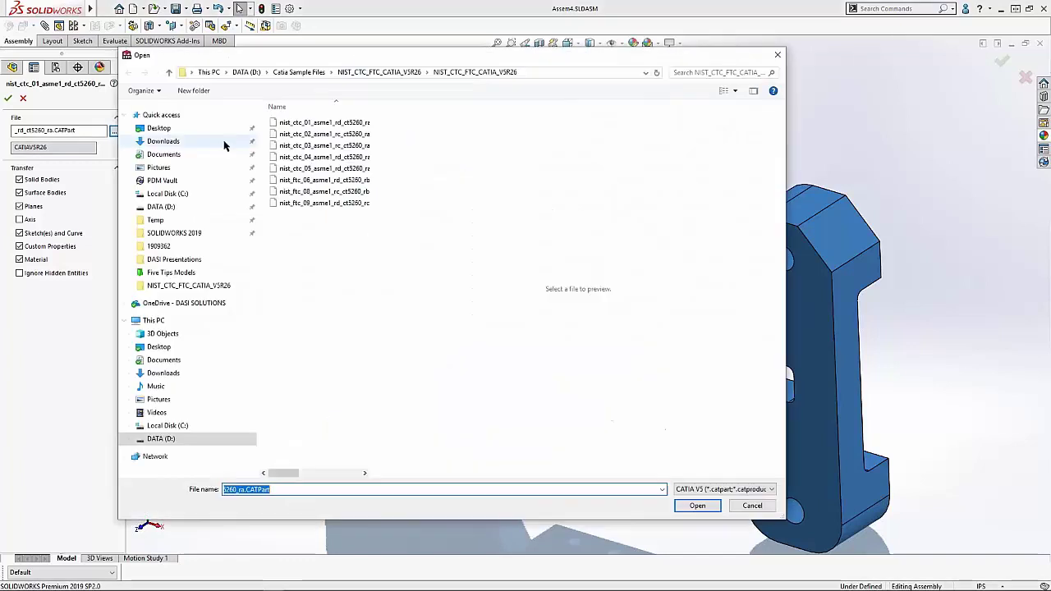
click(277, 135)
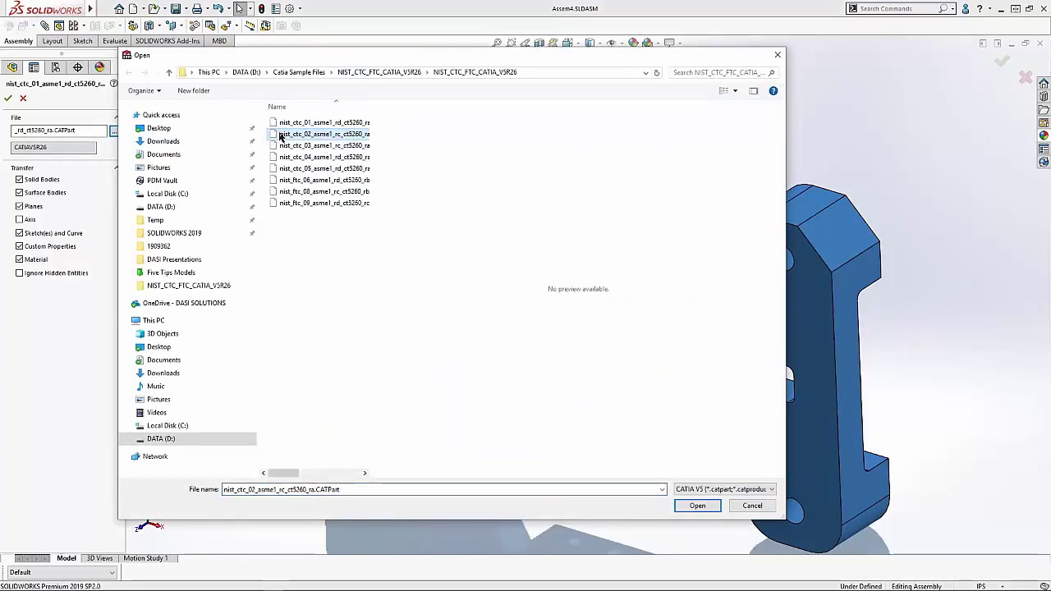
click(694, 507)
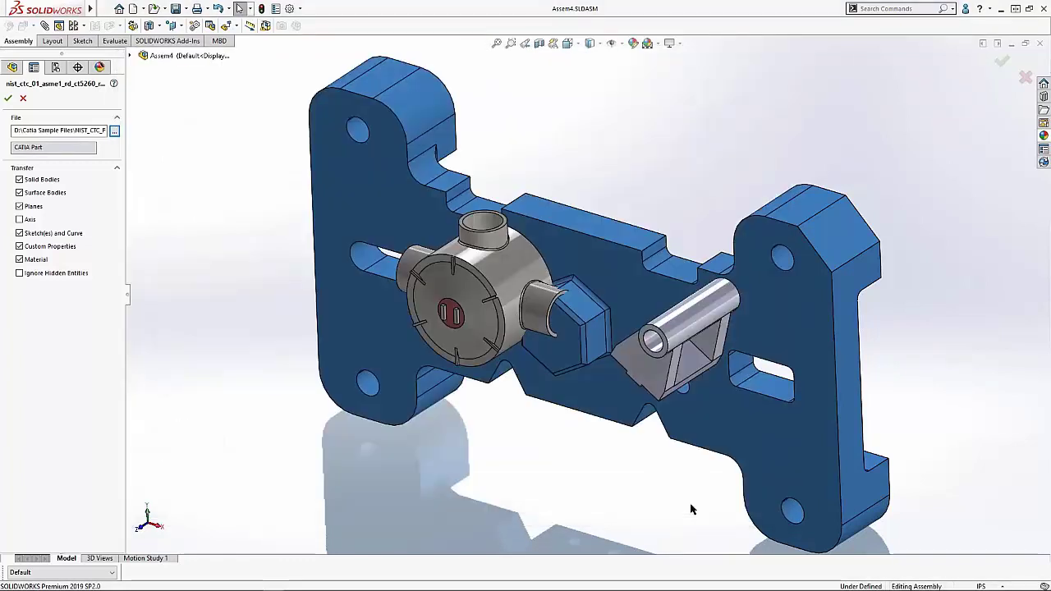
click(8, 97)
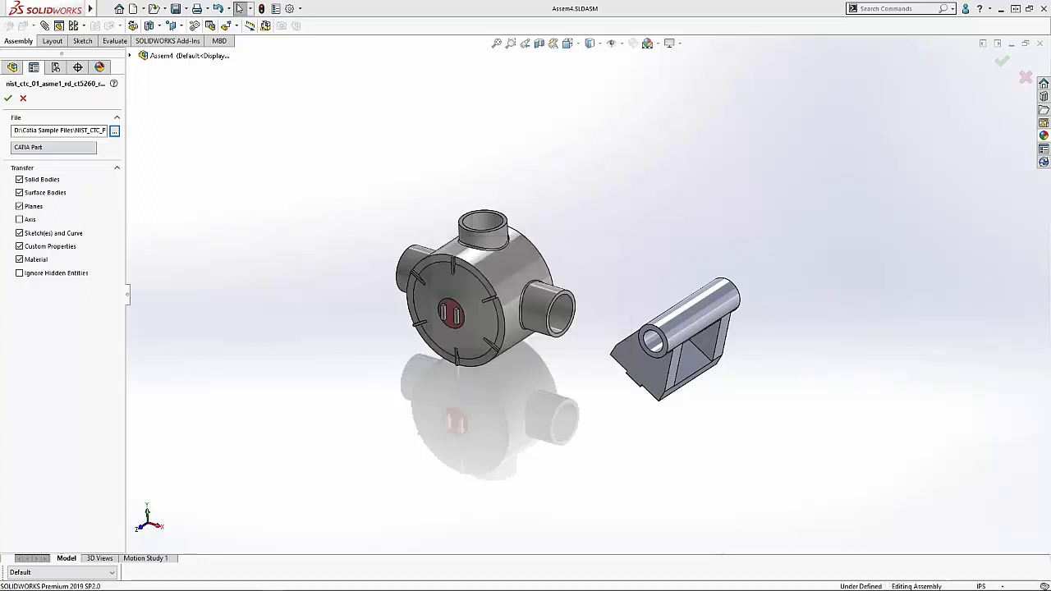
Examine the replacement CATIA housing together with the other components, and switch back to the PowerPoint slide show on 3D Interconnect.
key(f)
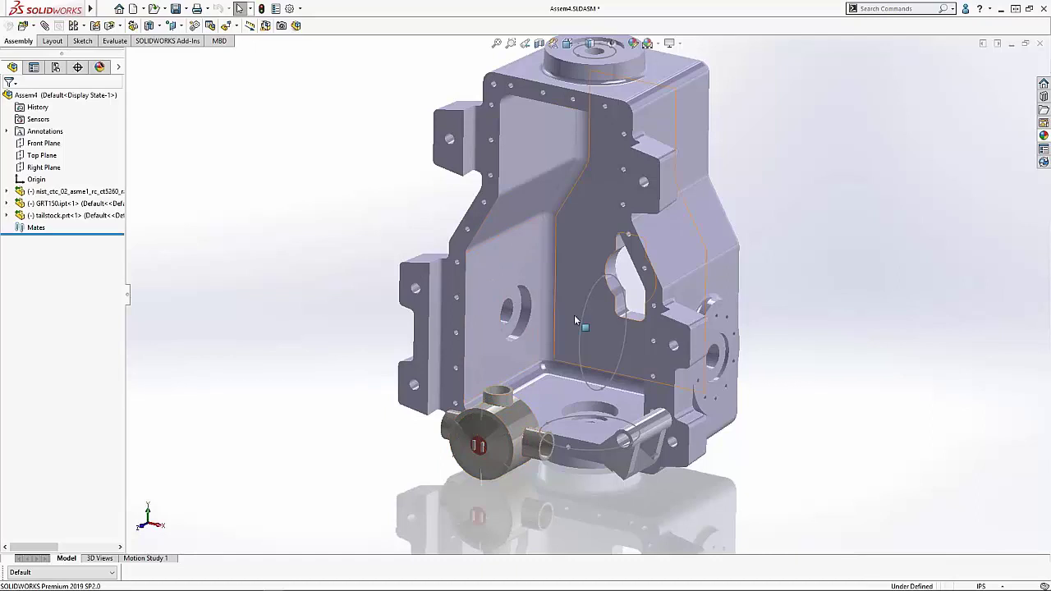
middle_drag(497, 336, 253, 196)
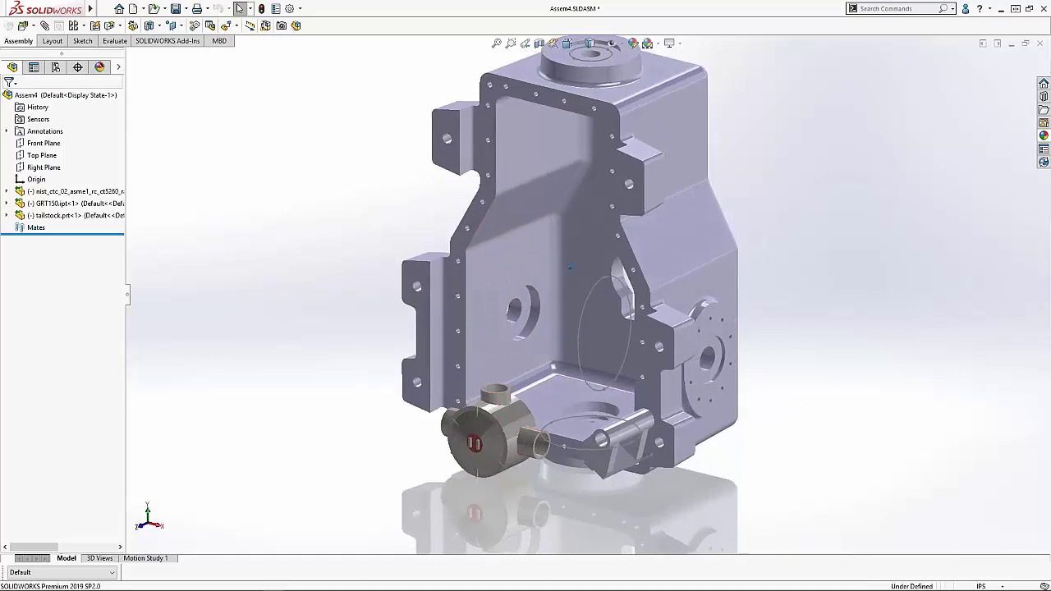
key(Up)
key(Up)
key(Up)
key(Up)
key(Up)
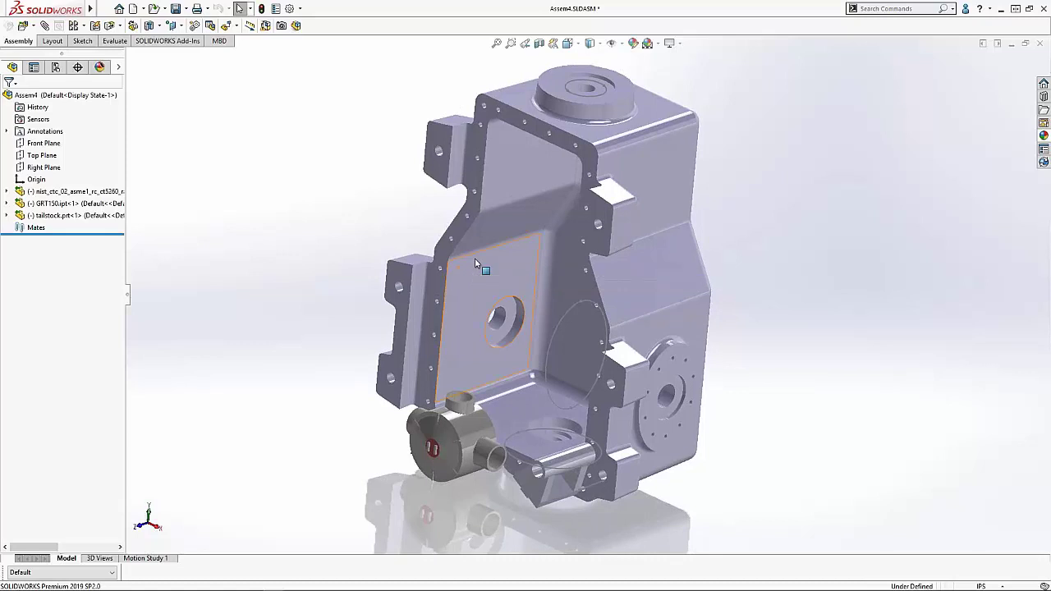
mouse_move(131, 583)
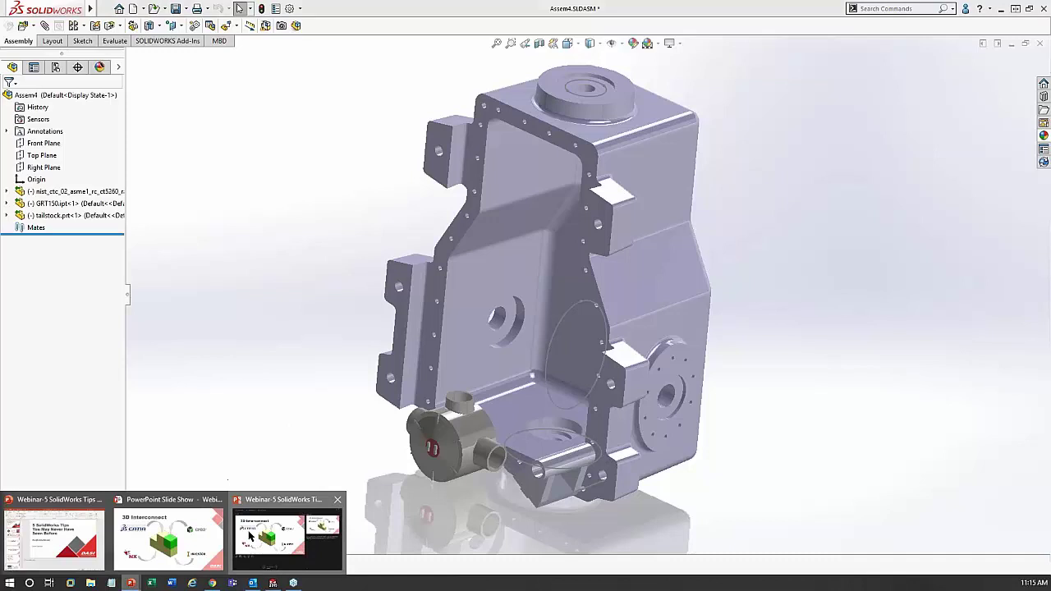
click(173, 530)
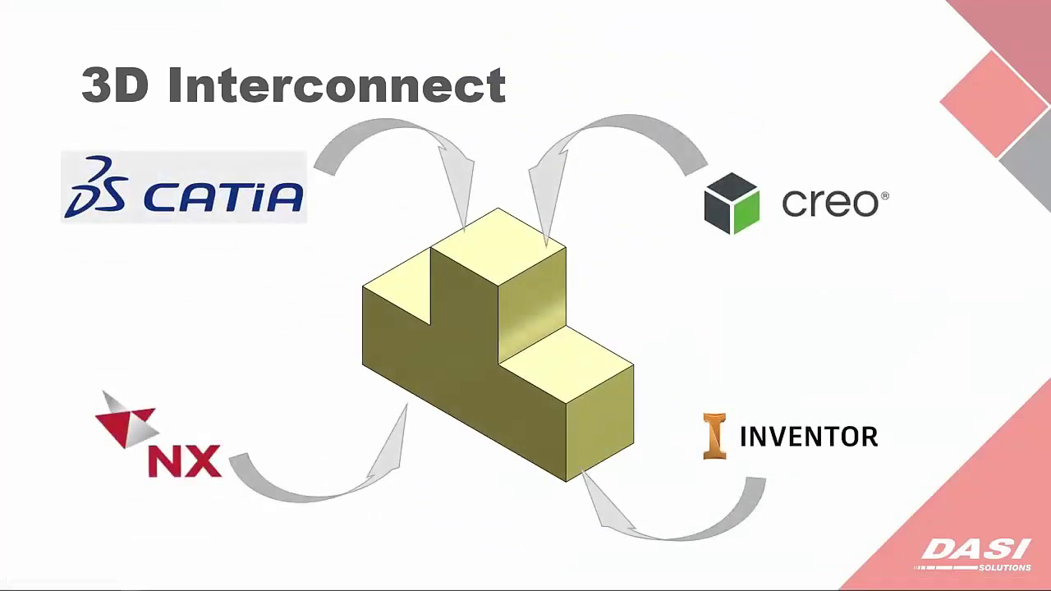
Switch from the slide show back to SOLIDWORKS and close the Assem4 assembly.
mouse_move(283, 585)
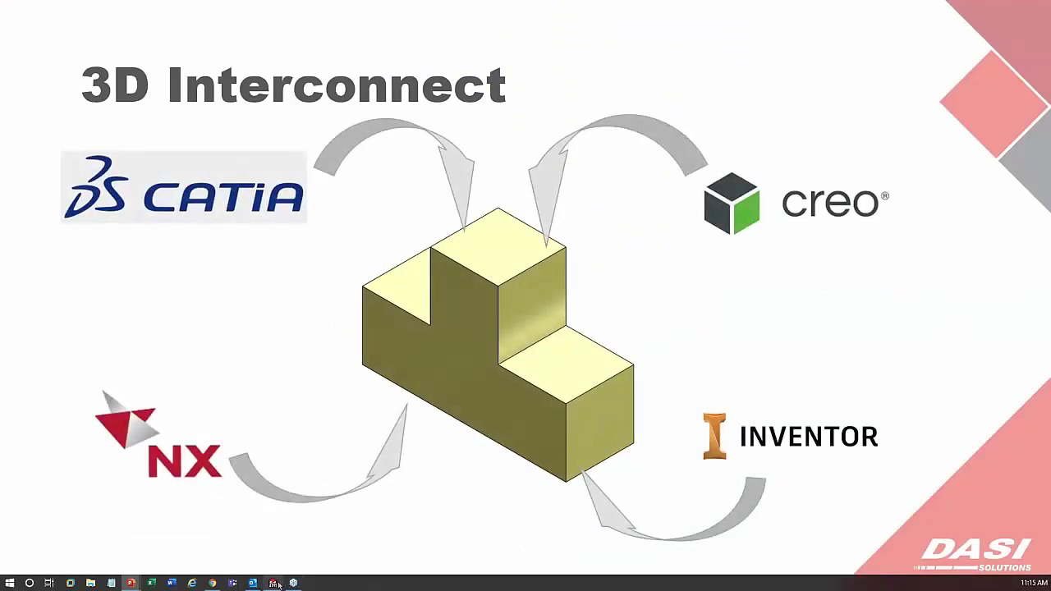
click(275, 583)
click(1039, 44)
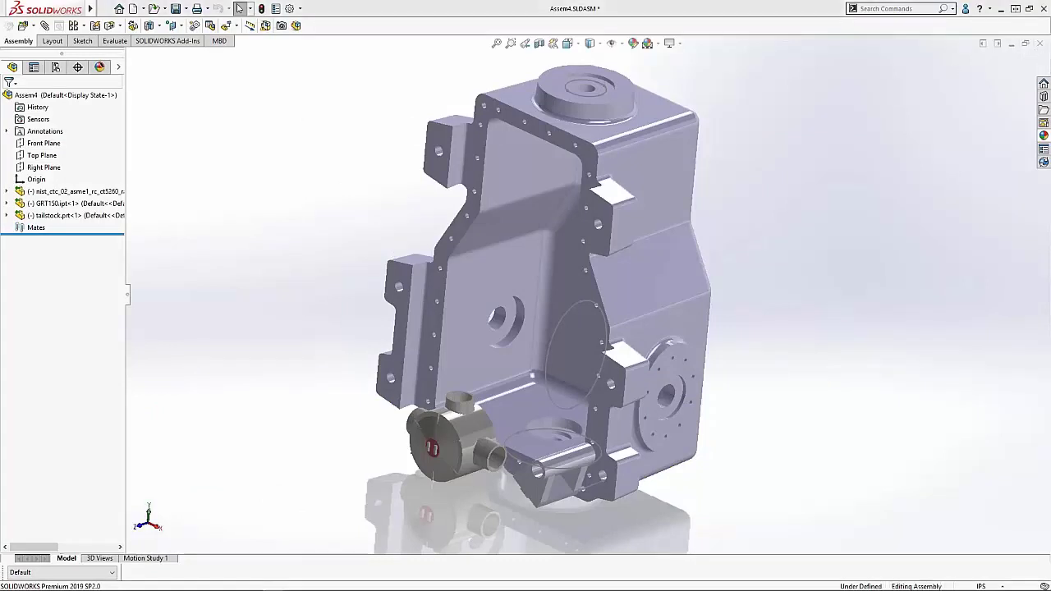
click(460, 306)
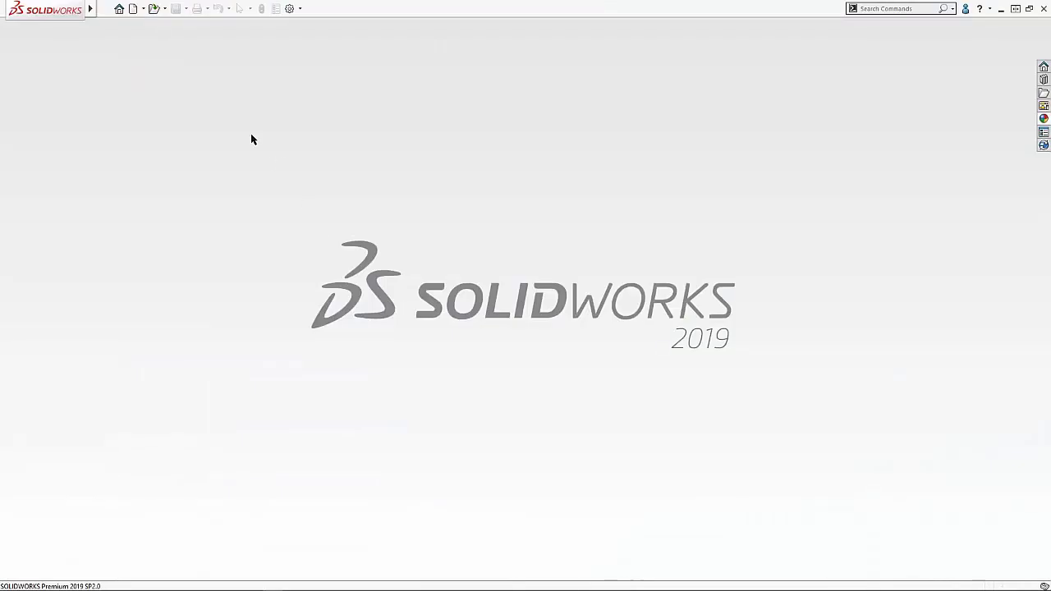
Open nist_ctc_03_asme1_rc_ct5260_ra.CATPart without running import diagnostics, and display the part shaded with edges.
click(154, 10)
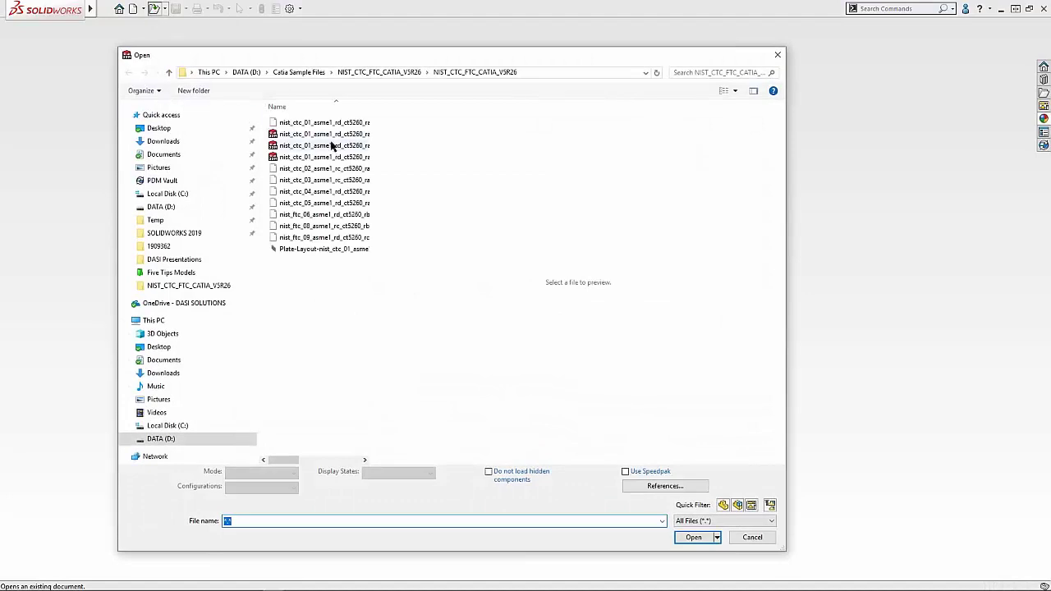
click(308, 179)
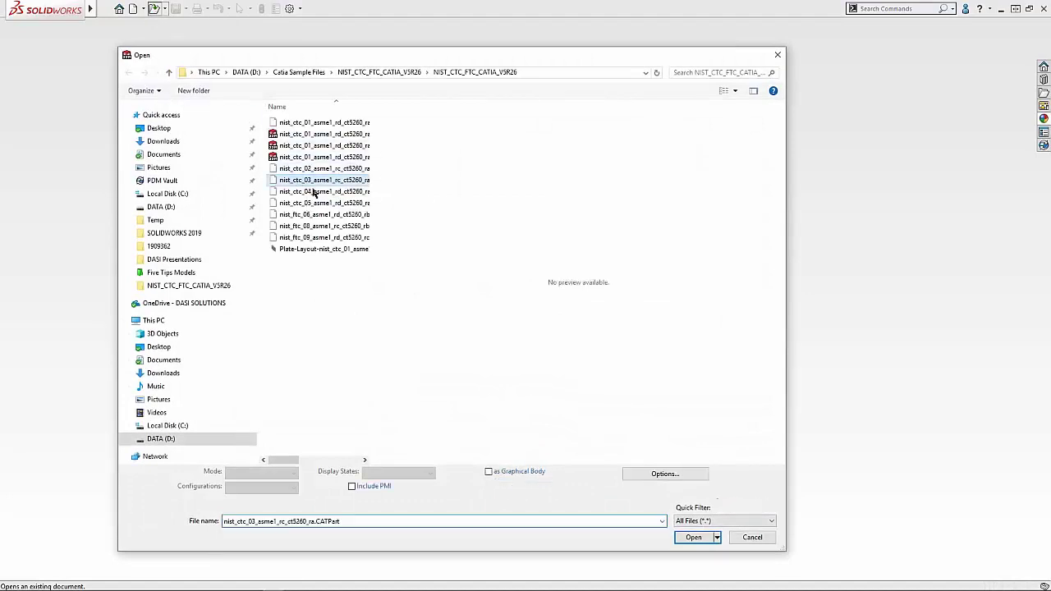
click(694, 537)
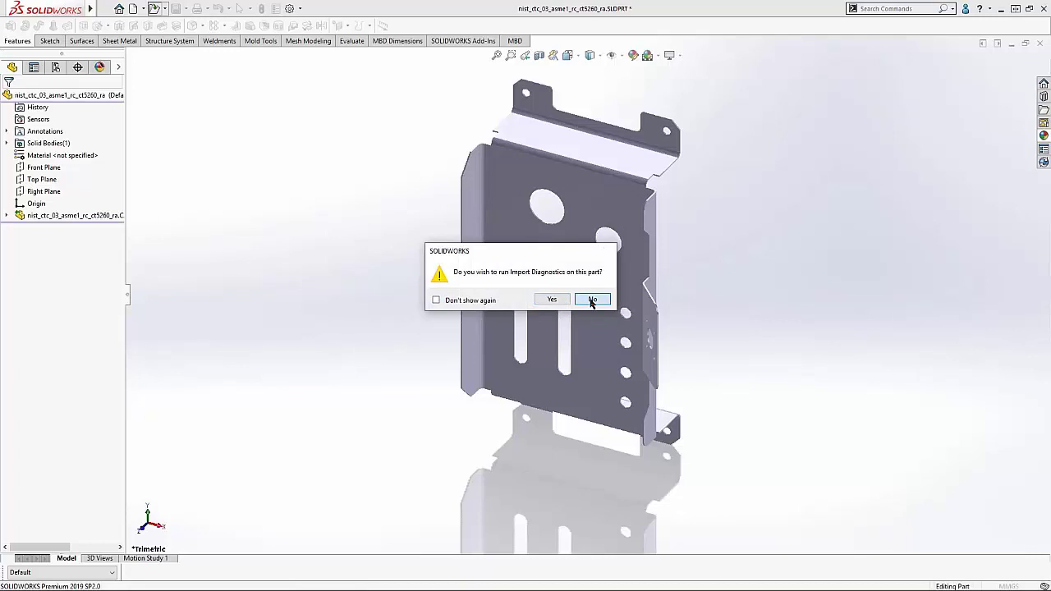
click(591, 301)
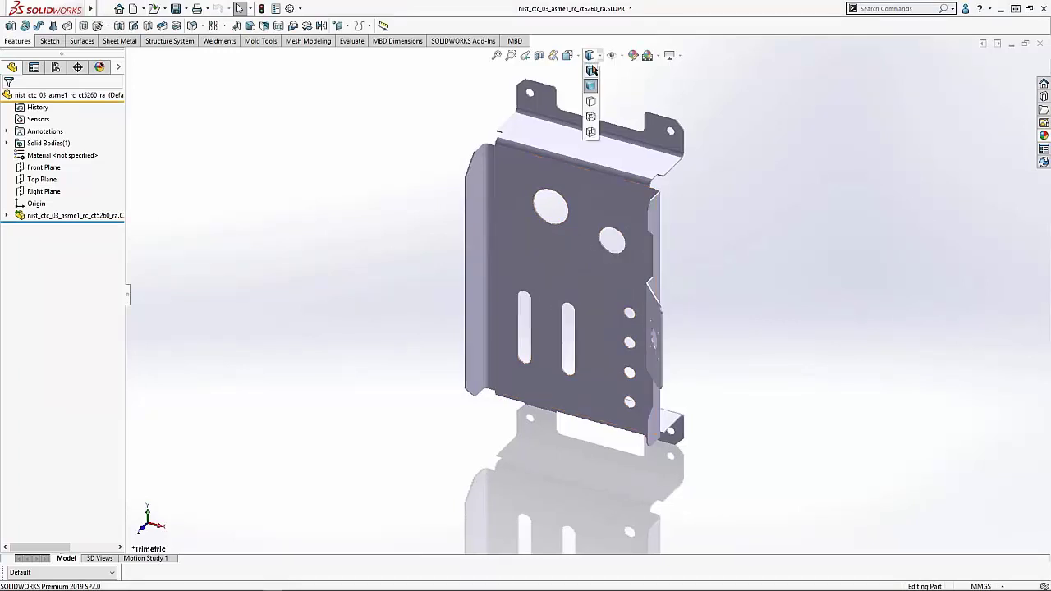
Examine the solid body and planes listed under the linked CATPart feature in the feature tree.
click(7, 215)
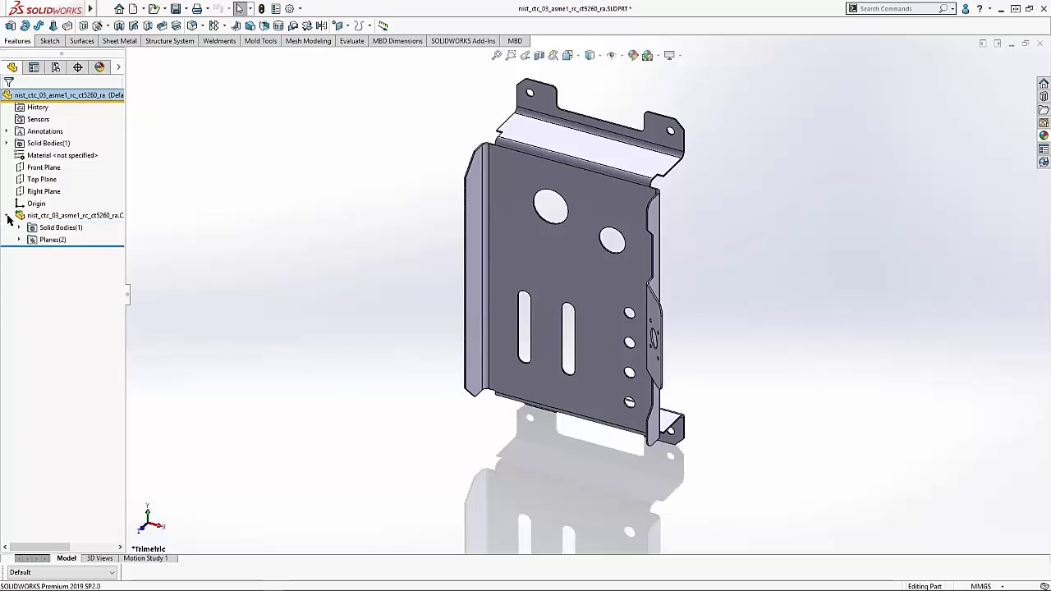
click(20, 229)
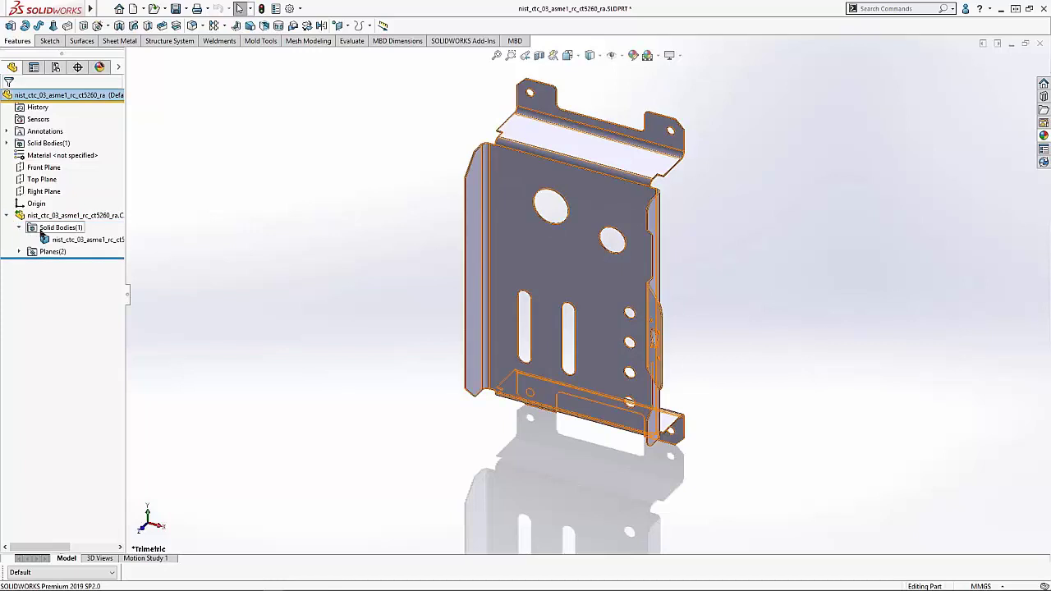
click(18, 252)
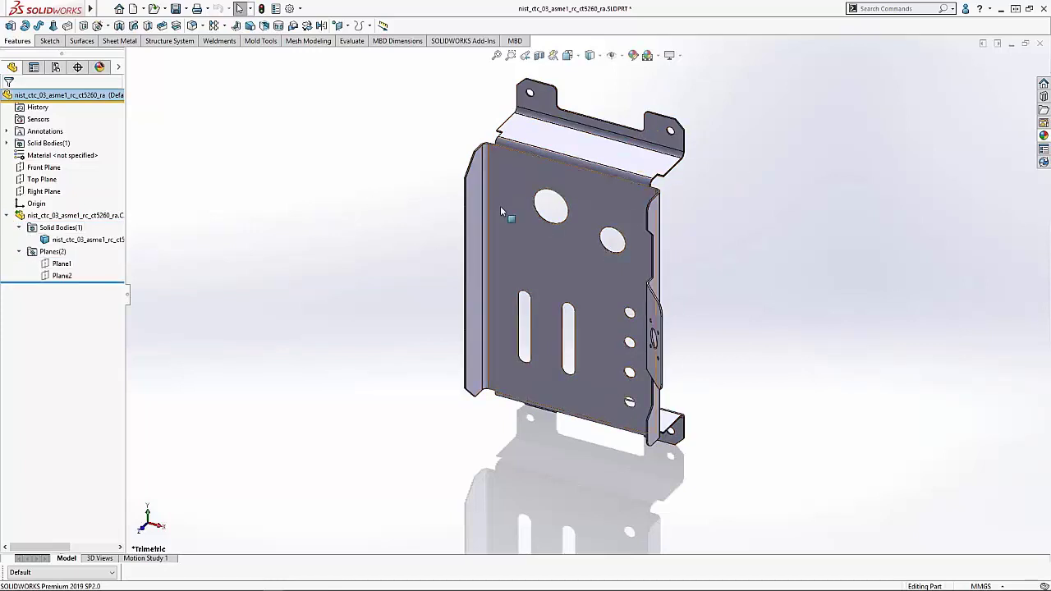
middle_drag(495, 195, 538, 204)
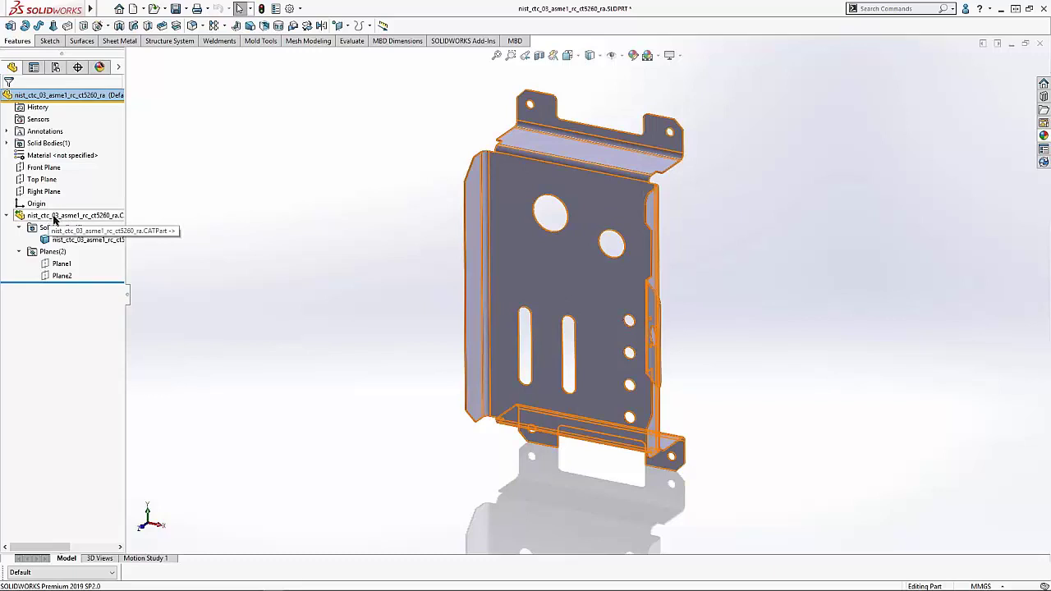
Break the link between the nist_ctc_03 feature and its original CATIA model.
right_click(56, 220)
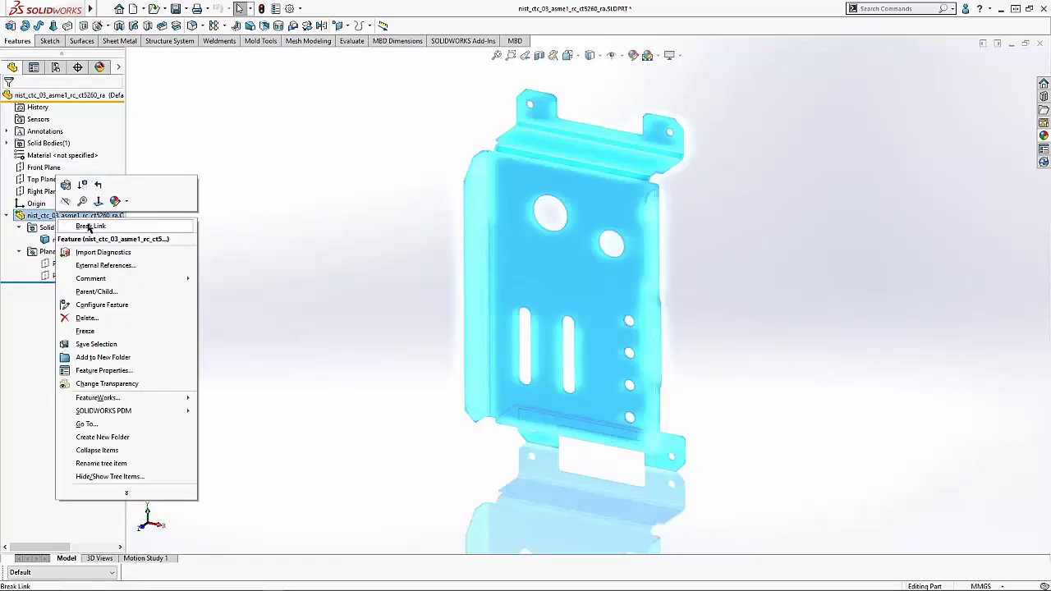
click(92, 227)
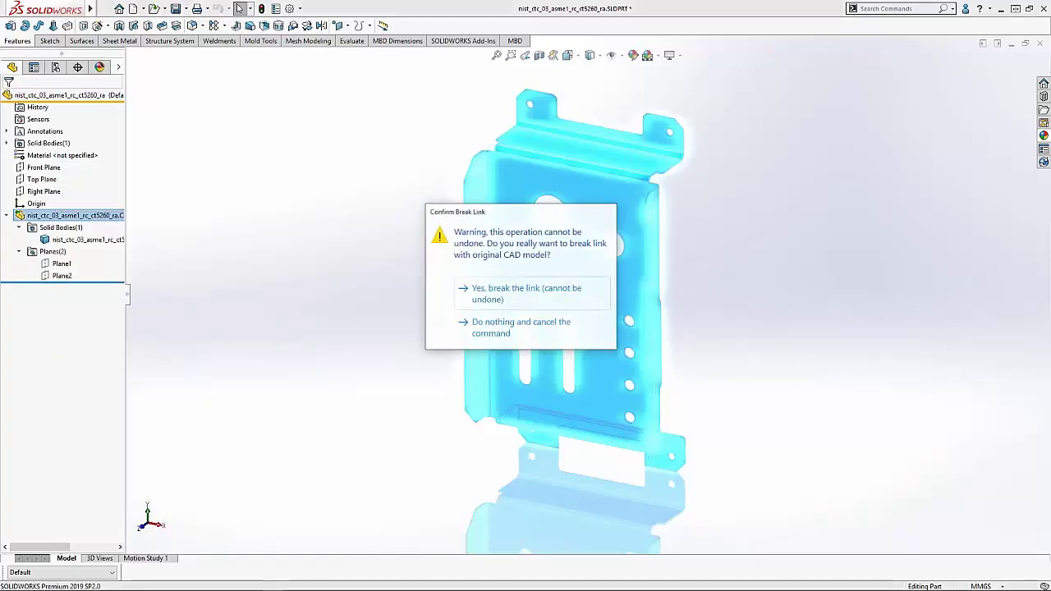
click(498, 293)
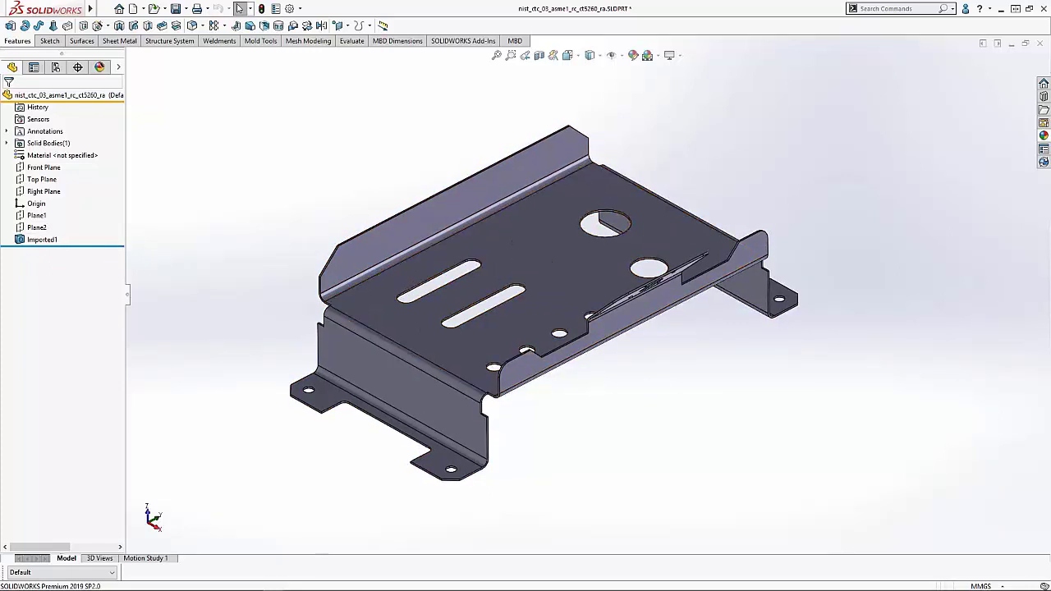
Return to the PowerPoint slide show and advance it to the Select Partial Loop slide.
mouse_move(329, 588)
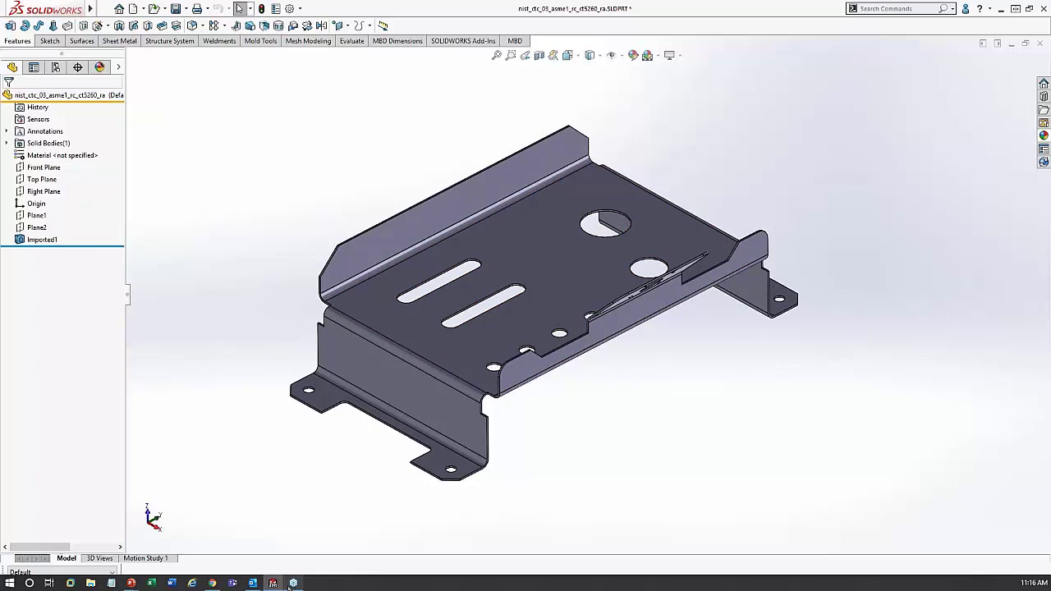
mouse_move(130, 583)
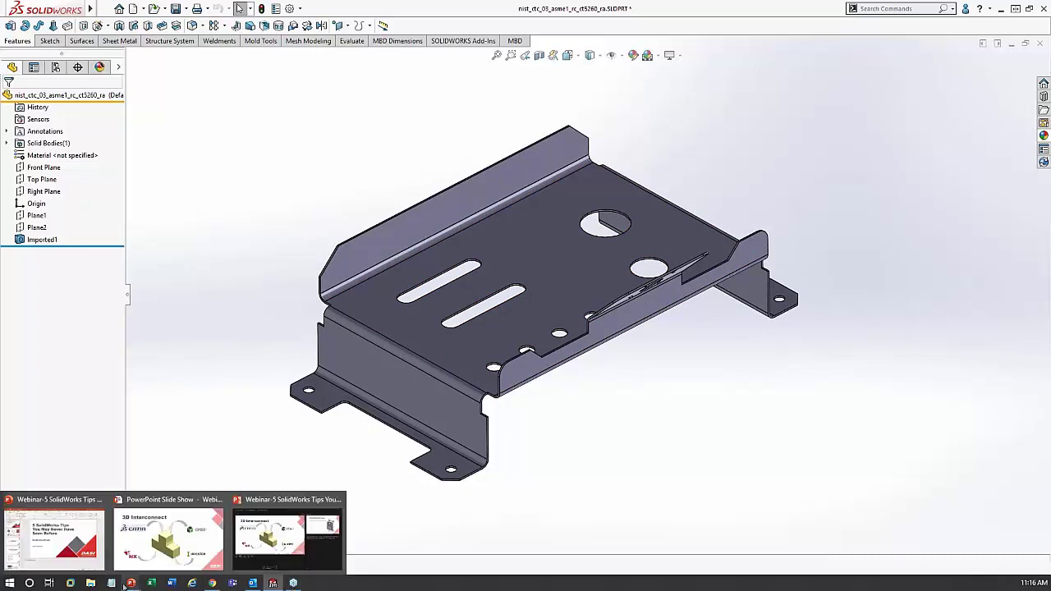
click(264, 563)
click(337, 405)
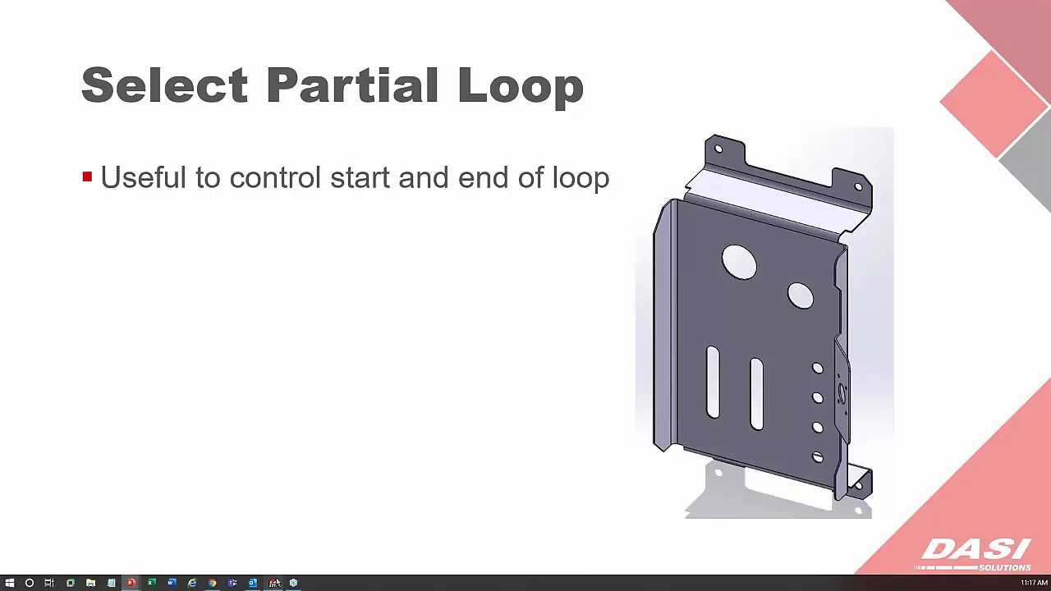
Switch back to SOLIDWORKS and start a sketch on the face of the long flange with chamfered corners.
click(274, 584)
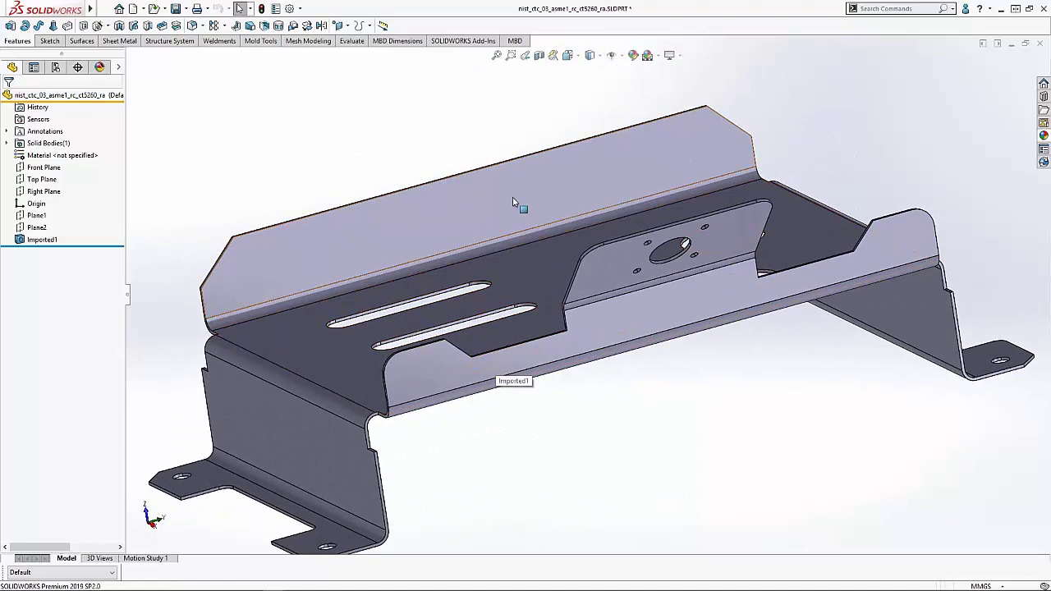
click(473, 209)
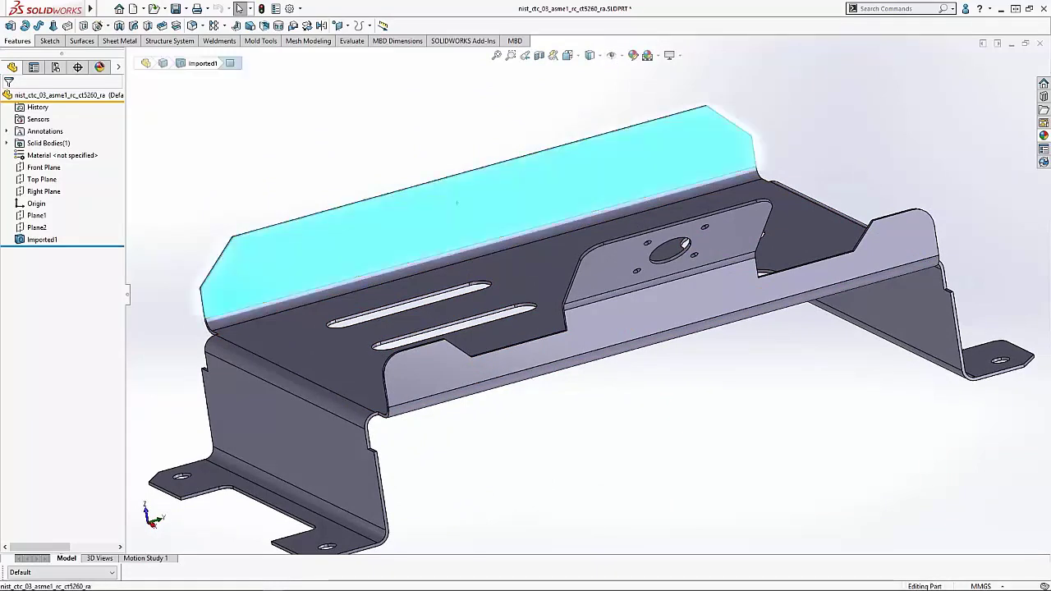
click(504, 172)
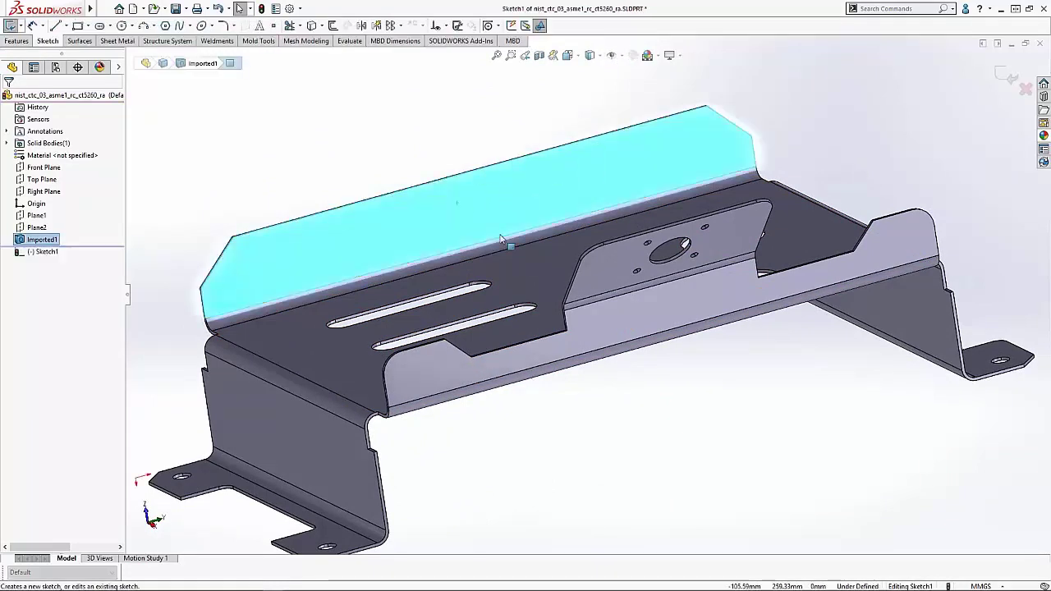
Try converting the whole outline of the opposite notched flange face into the sketch, and undo the conversion.
click(474, 372)
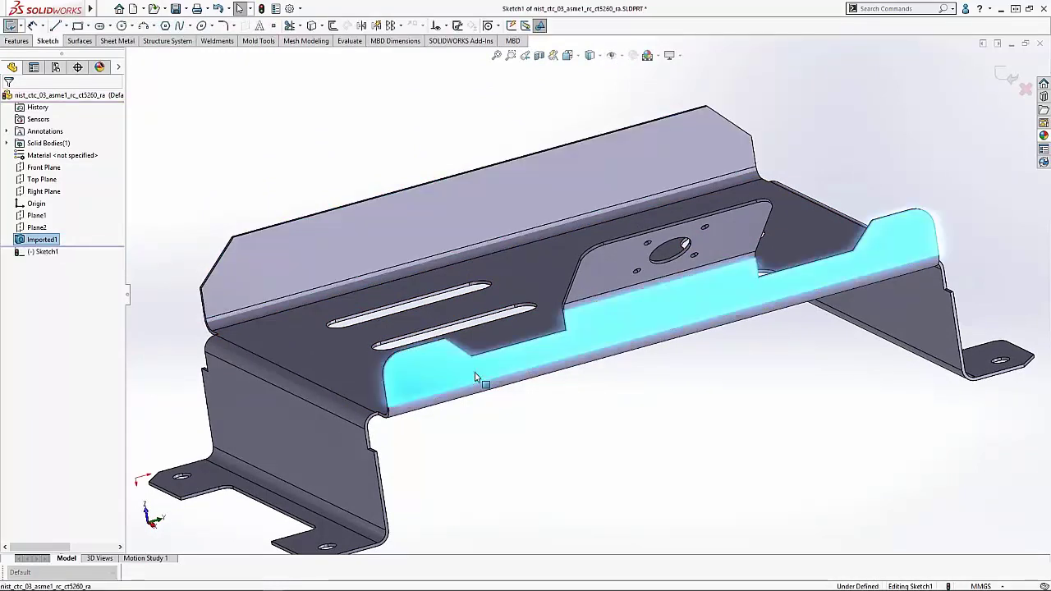
click(311, 25)
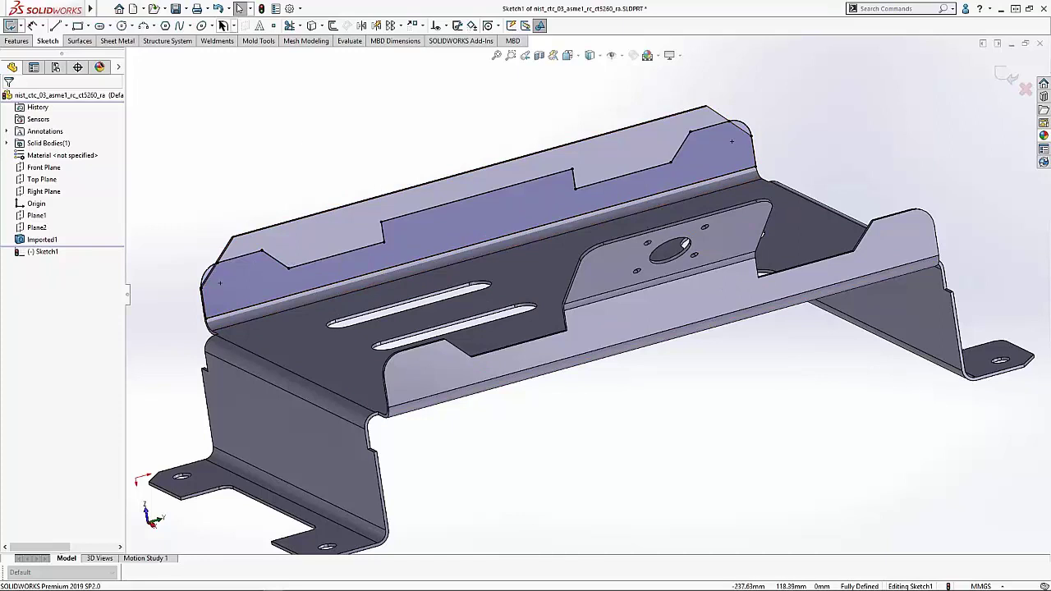
click(217, 8)
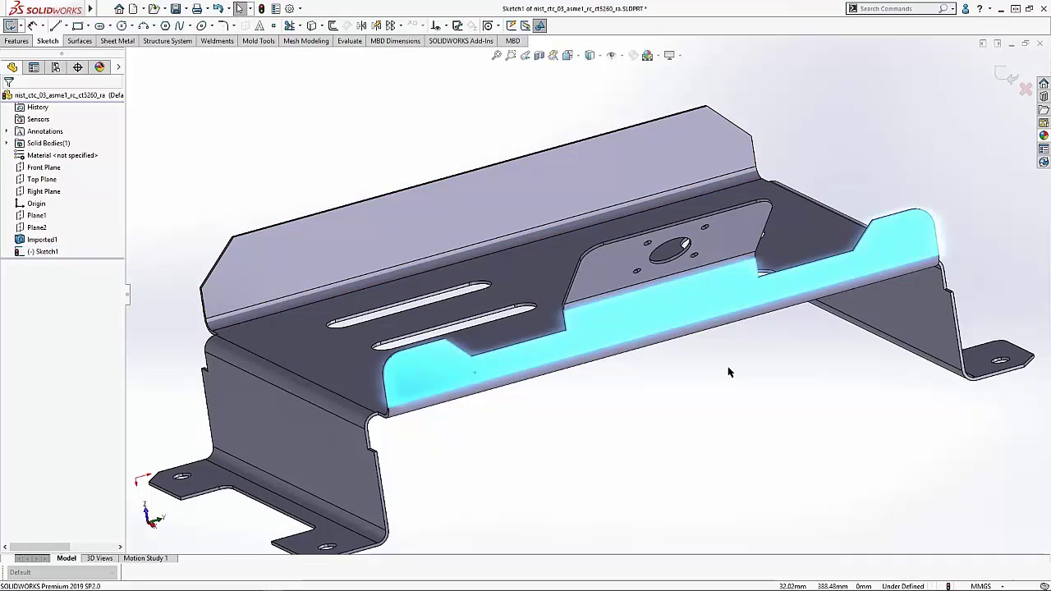
Select the partial loop of notched edges between the two angled edges of the flange, passing the motor-mount tab.
middle_drag(728, 372, 421, 297)
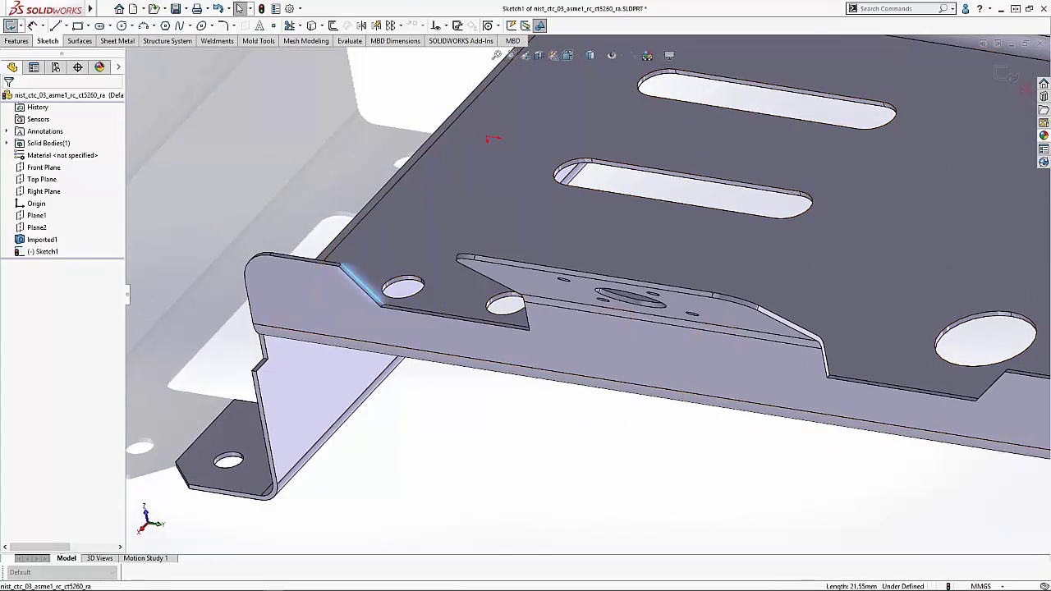
middle_drag(353, 283, 829, 277)
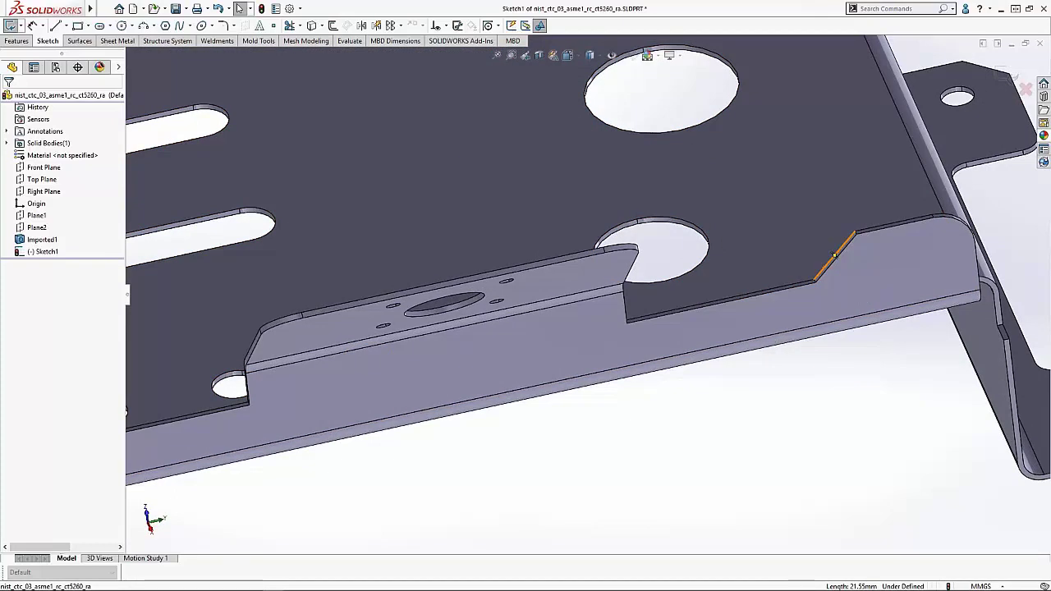
right_click(835, 255)
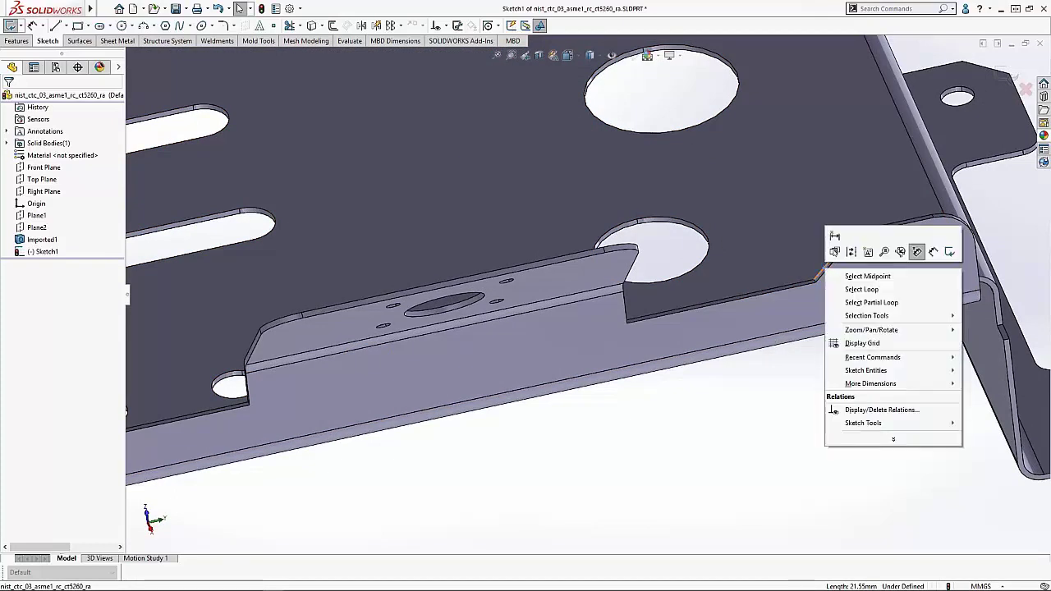
click(851, 304)
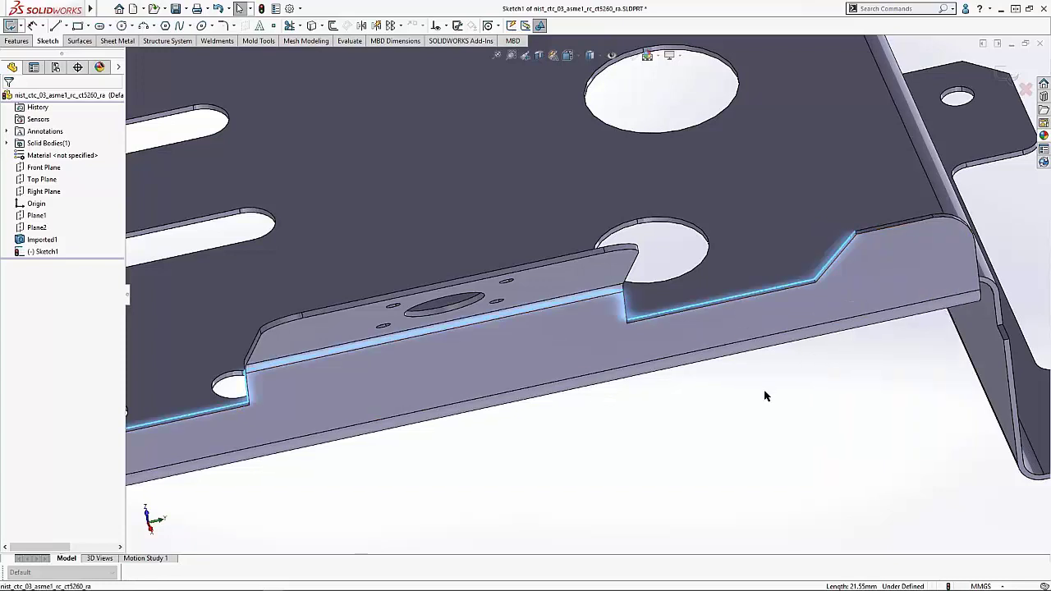
Examine the selected chain of edges from both sides of the notched flange, and clear the selection.
middle_drag(763, 392, 410, 415)
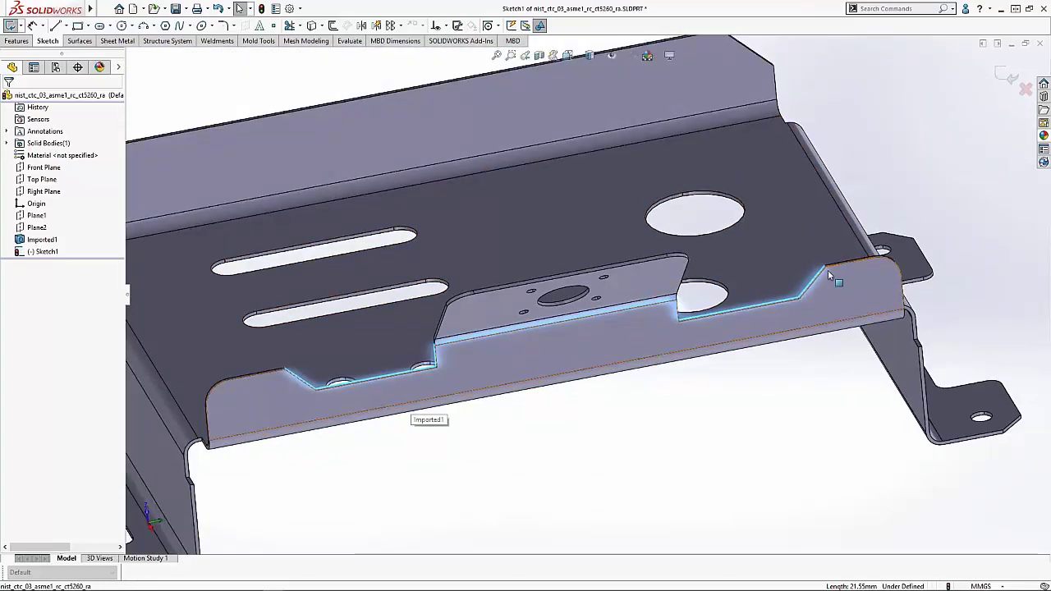
key(Left)
key(Left)
key(Left)
key(Left)
key(Left)
key(Left)
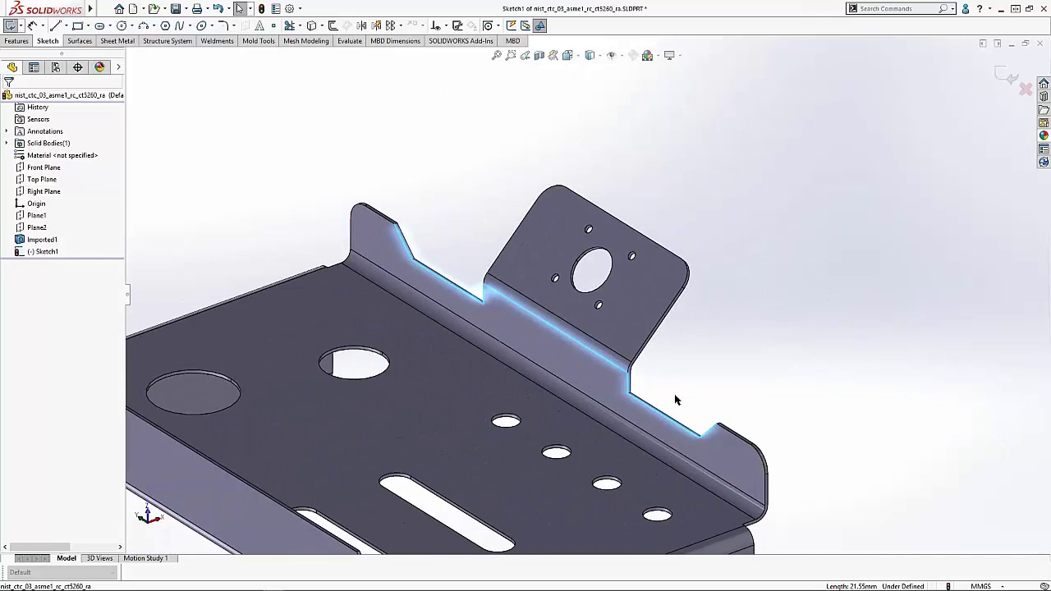
click(726, 348)
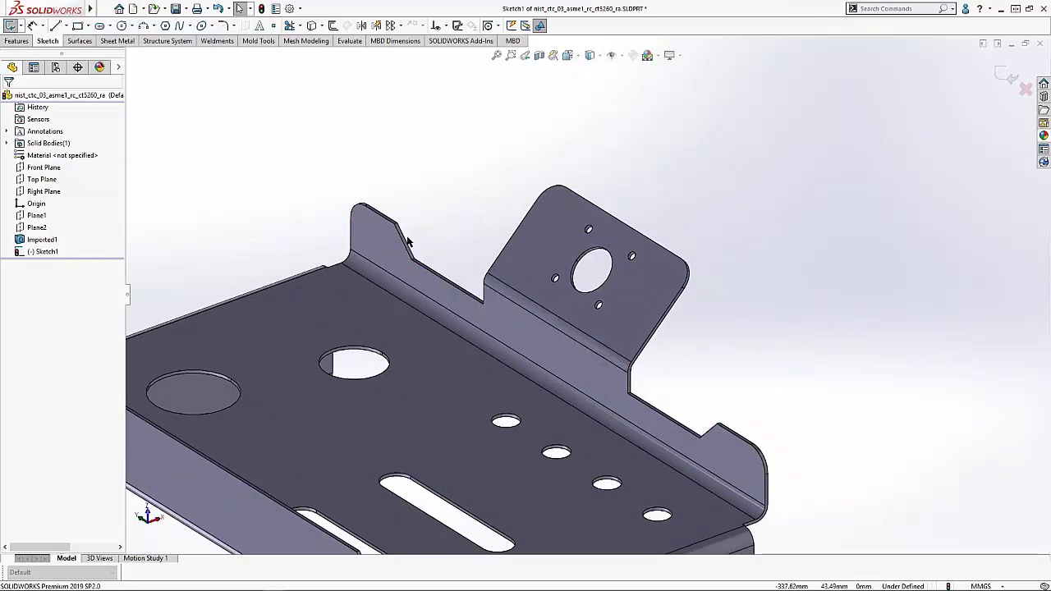
Select the partial loop running the other way around the flange's rounded ends and bend line, and clear that selection.
scroll(747, 321, down, 6)
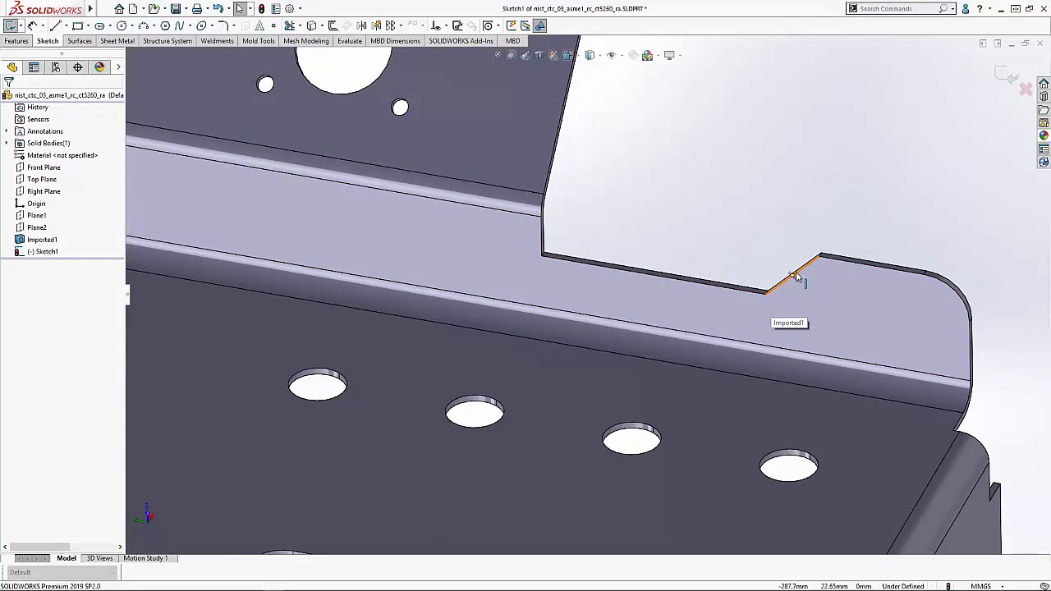
middle_drag(795, 277, 649, 261)
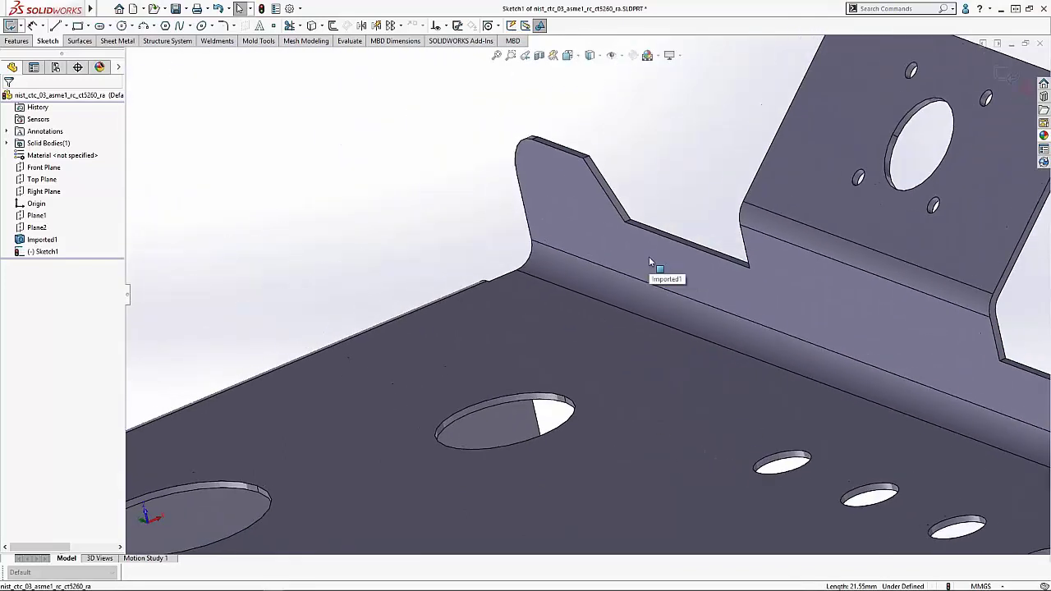
right_click(597, 167)
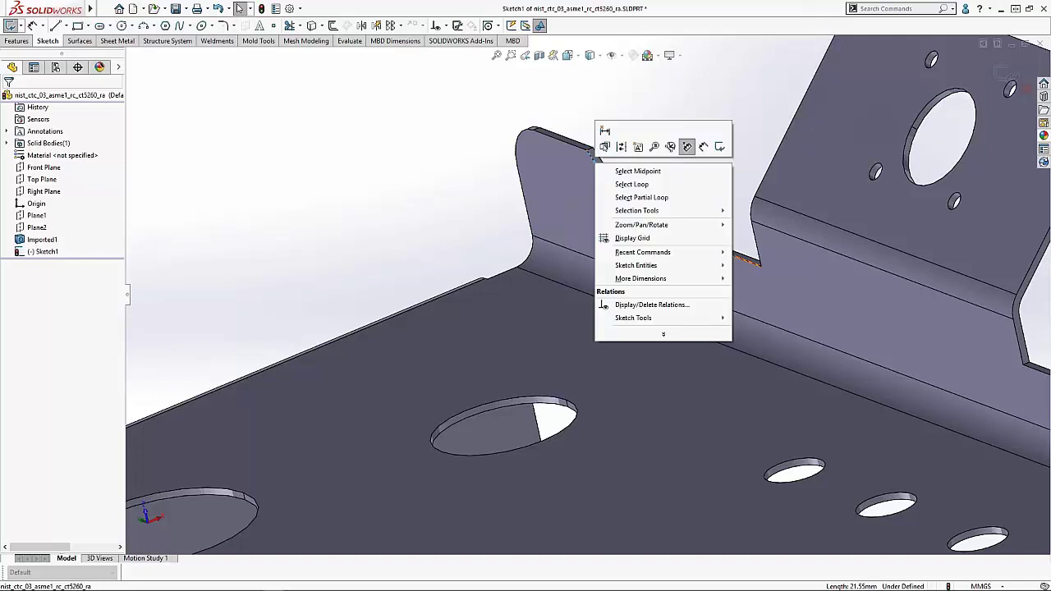
click(620, 197)
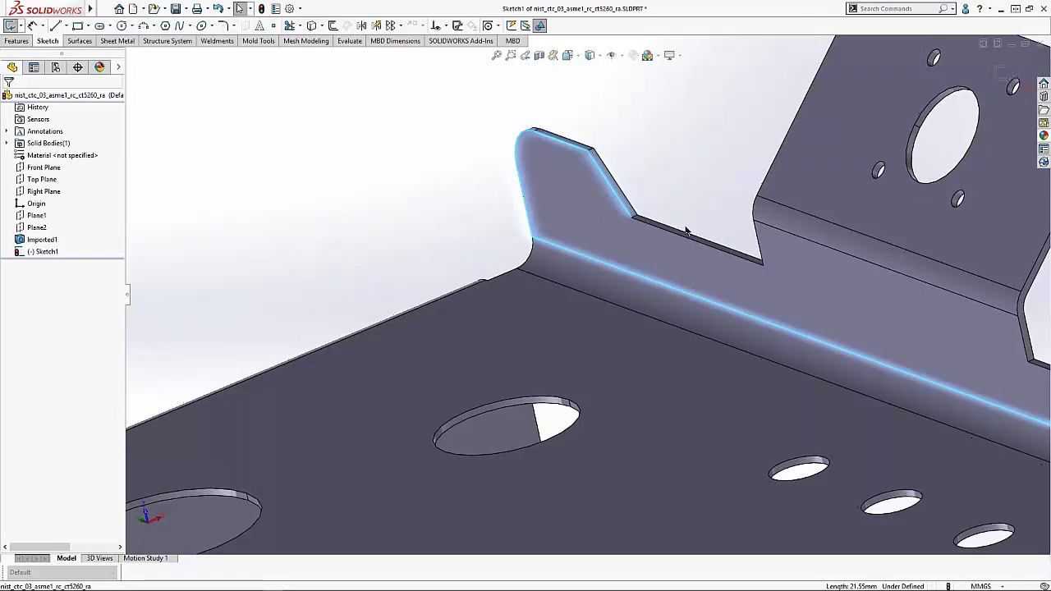
key(ctrl+7)
scroll(631, 212, down, 1)
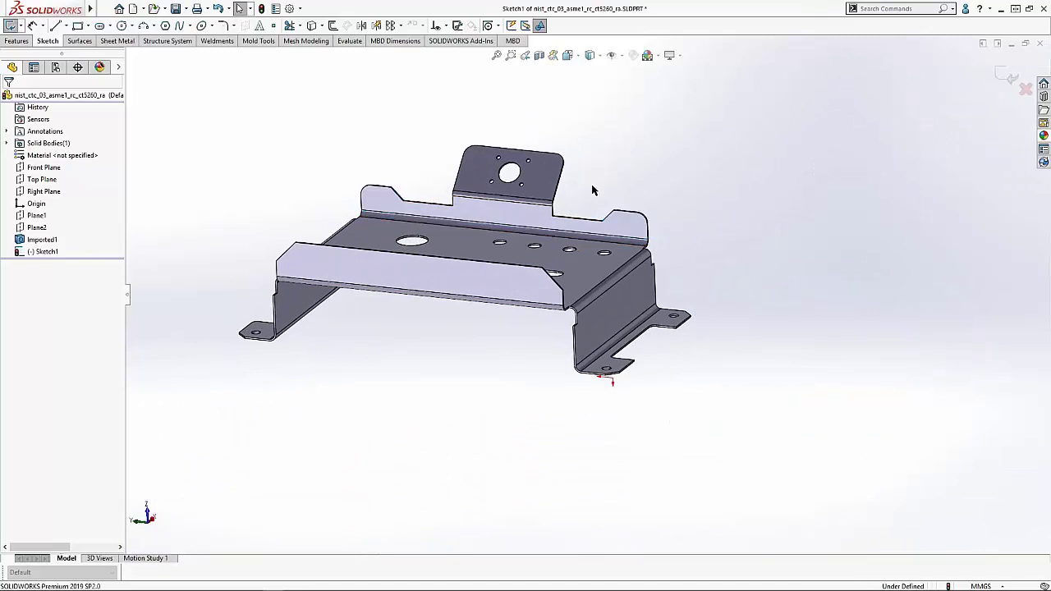
Select the partial loop of notched edges between the flange's two angled edges, passing the motor-mount tab, and convert it into the sketch.
scroll(596, 205, down, 8)
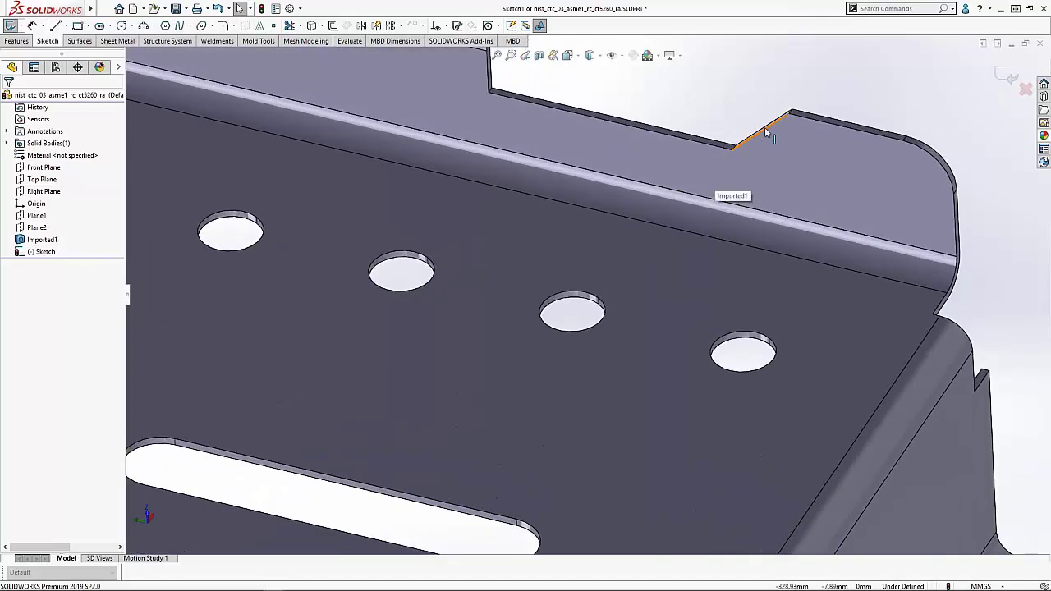
click(769, 131)
middle_drag(769, 132, 596, 146)
scroll(678, 142, down, 3)
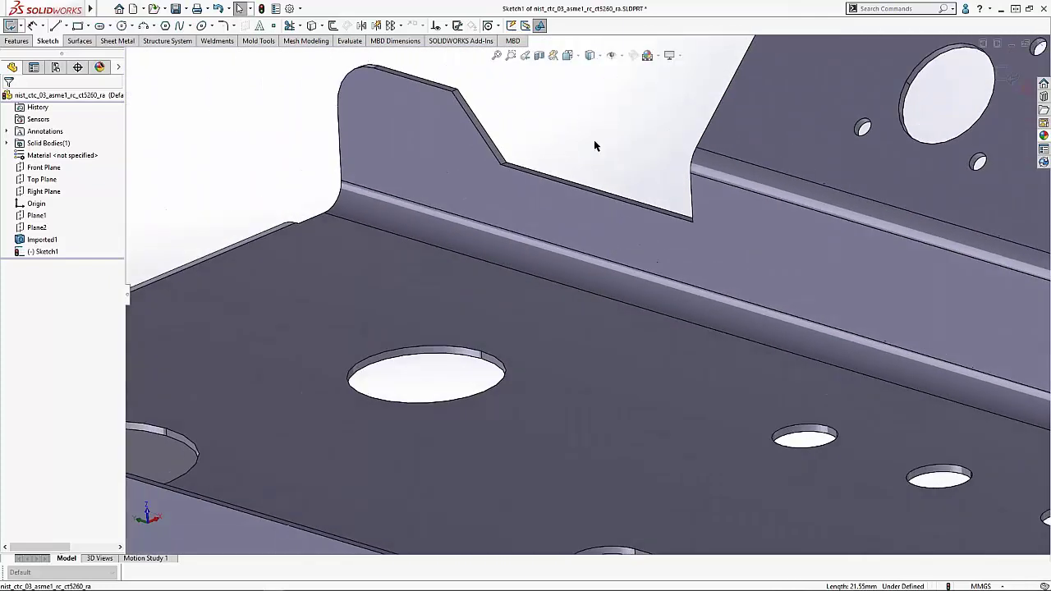
right_click(495, 156)
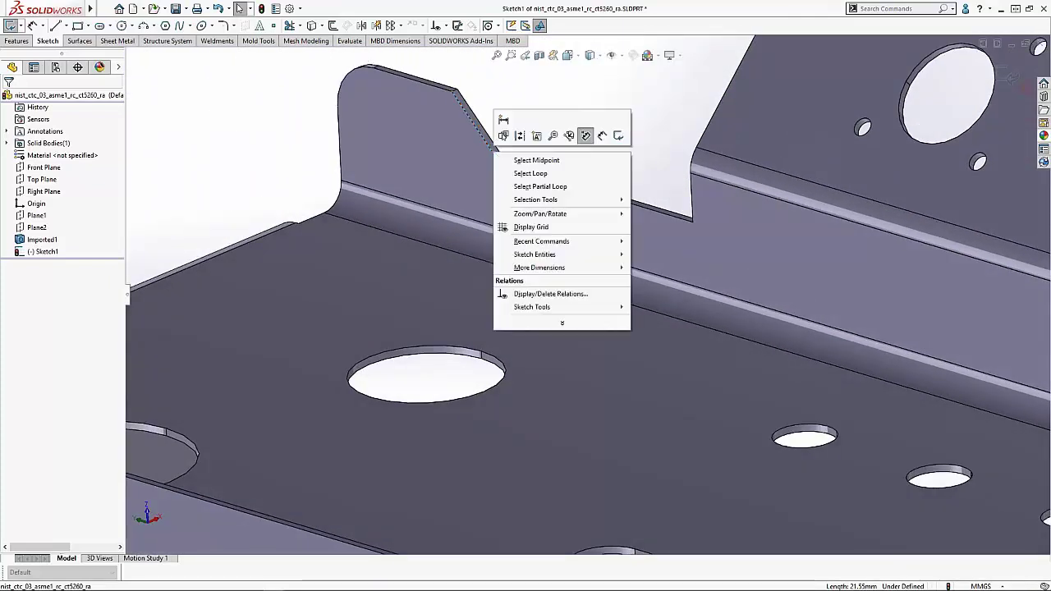
click(526, 187)
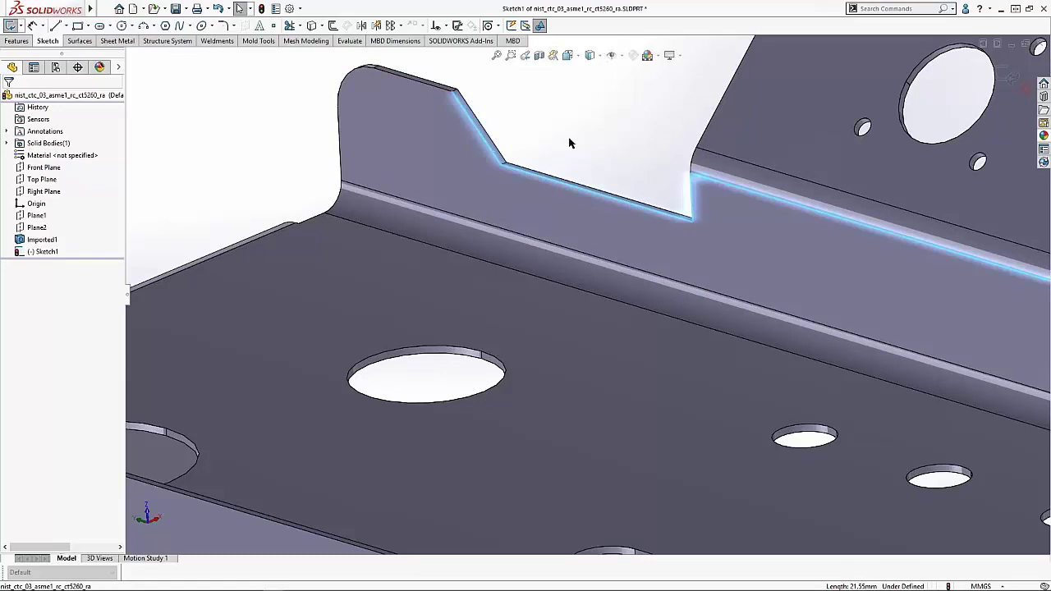
scroll(569, 143, up, 3)
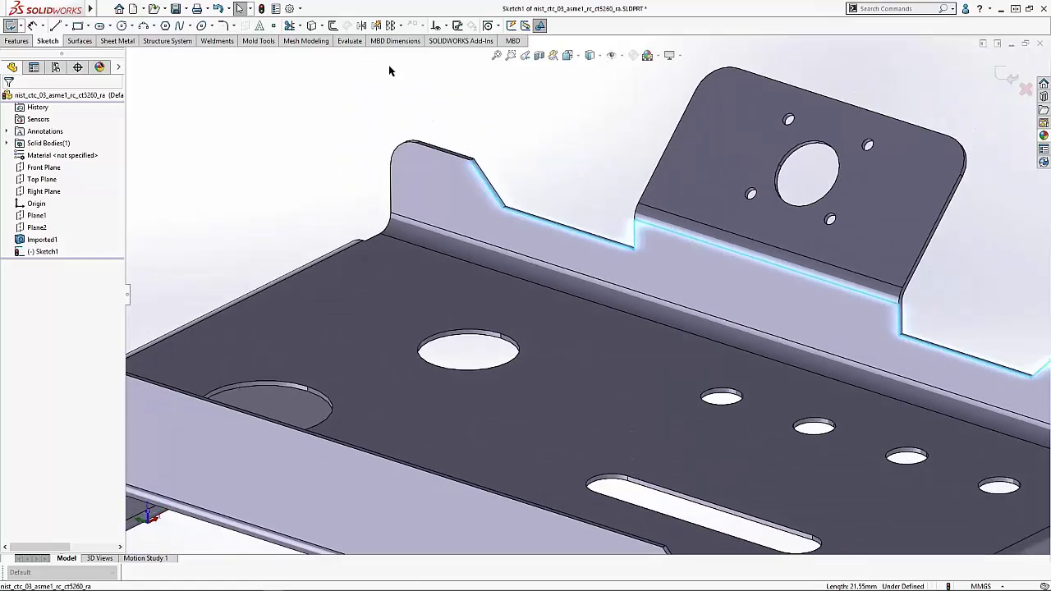
click(312, 25)
scroll(529, 131, up, 5)
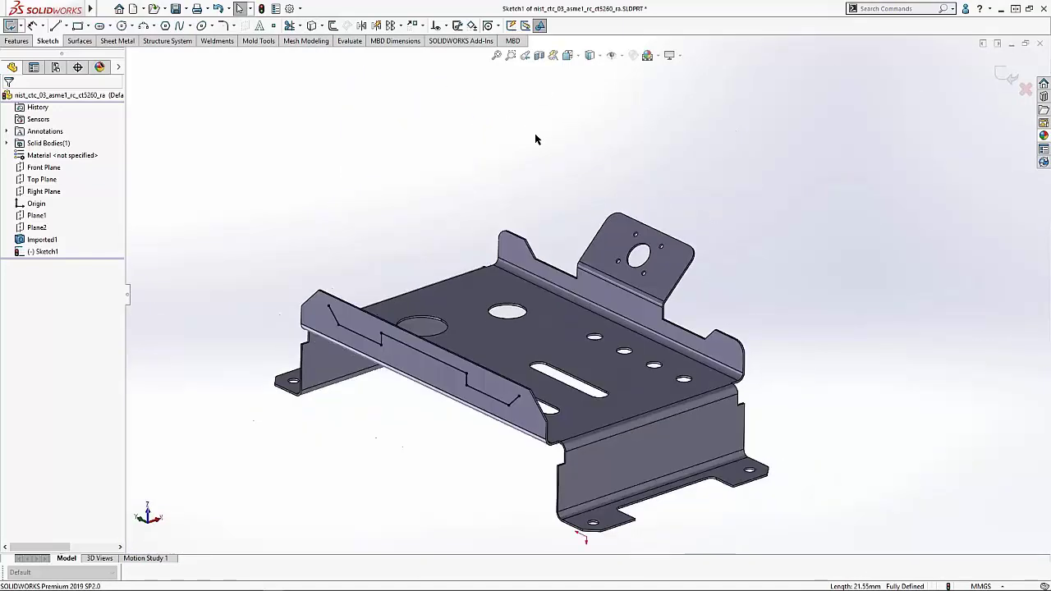
Extend the two angled end lines of the converted chain past the upper edge of the plain flange.
middle_drag(535, 140, 564, 159)
scroll(563, 159, down, 5)
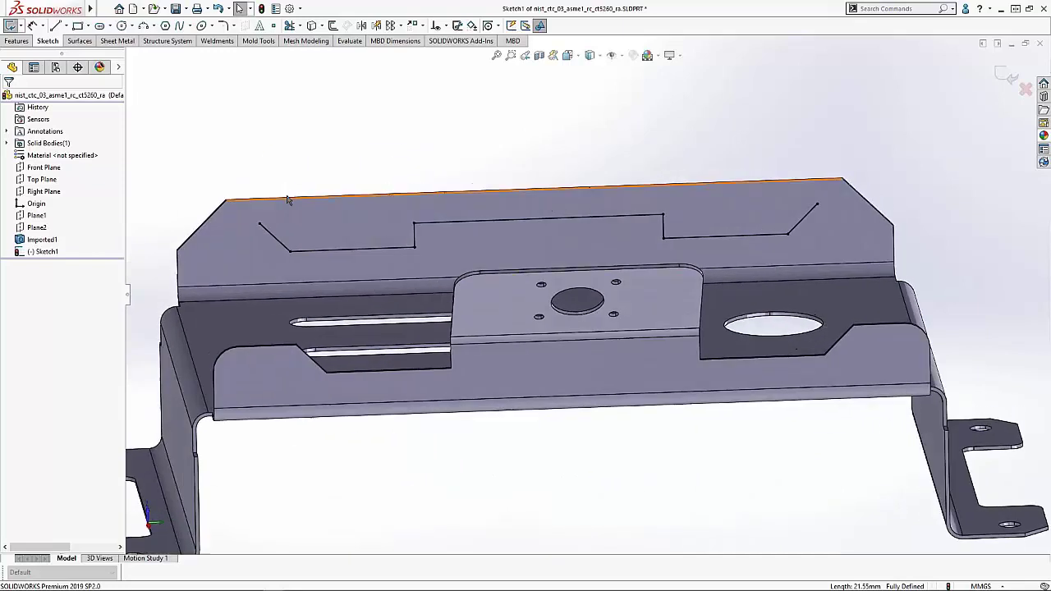
drag(260, 225, 198, 167)
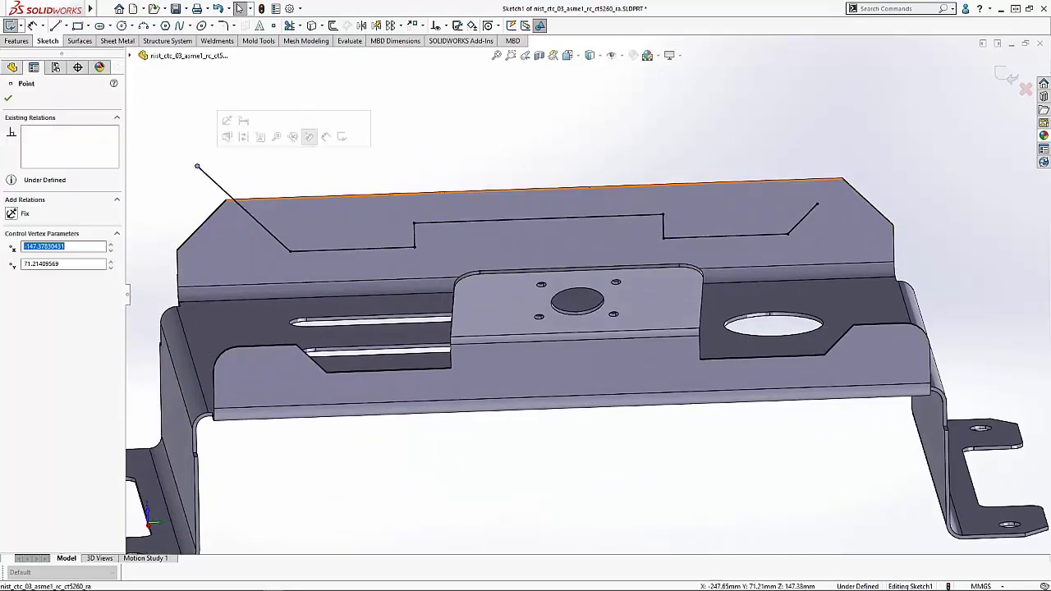
drag(817, 204, 878, 142)
Delete the On Edge relation of the long middle sketch line and move the line above the flange's upper edge.
click(538, 216)
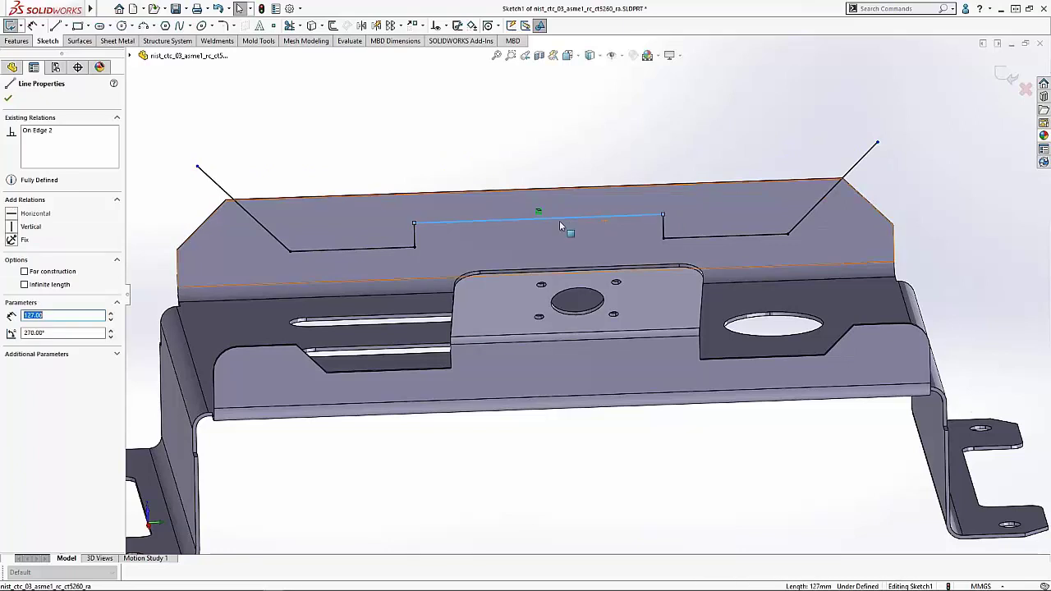
right_click(541, 216)
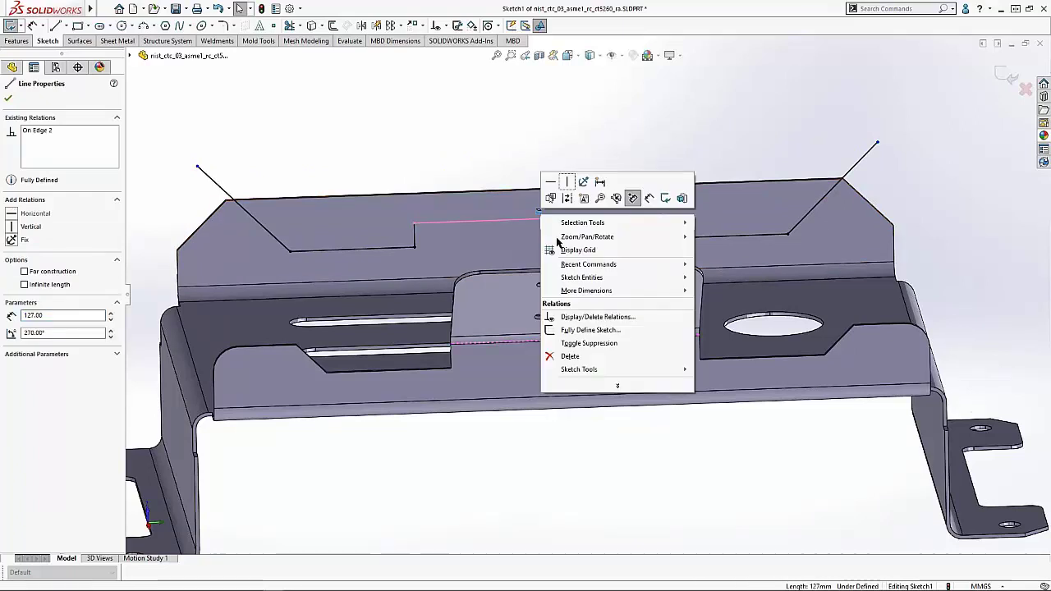
click(574, 357)
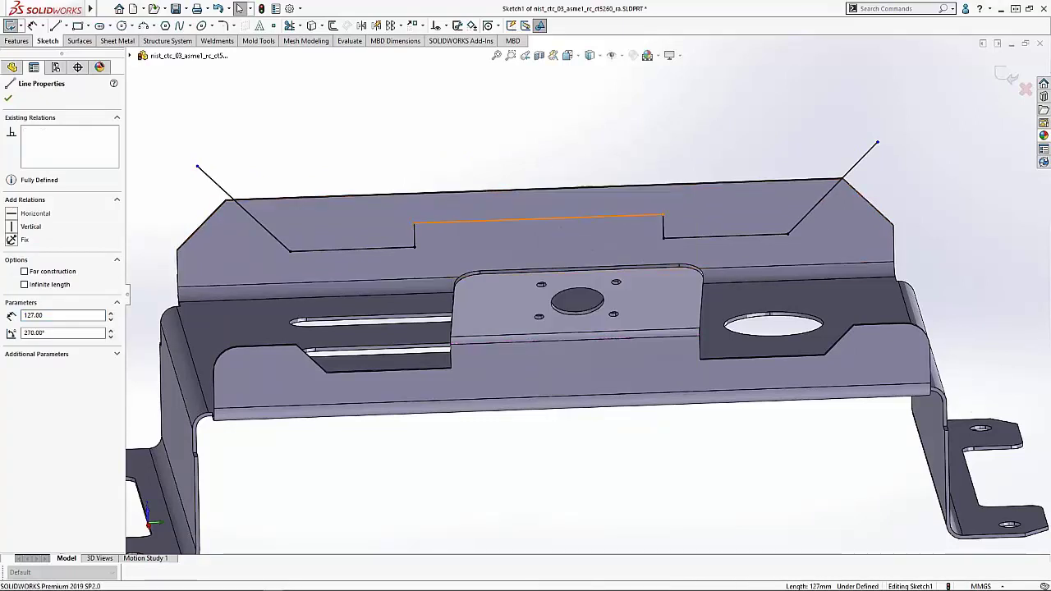
drag(557, 221, 556, 175)
click(481, 131)
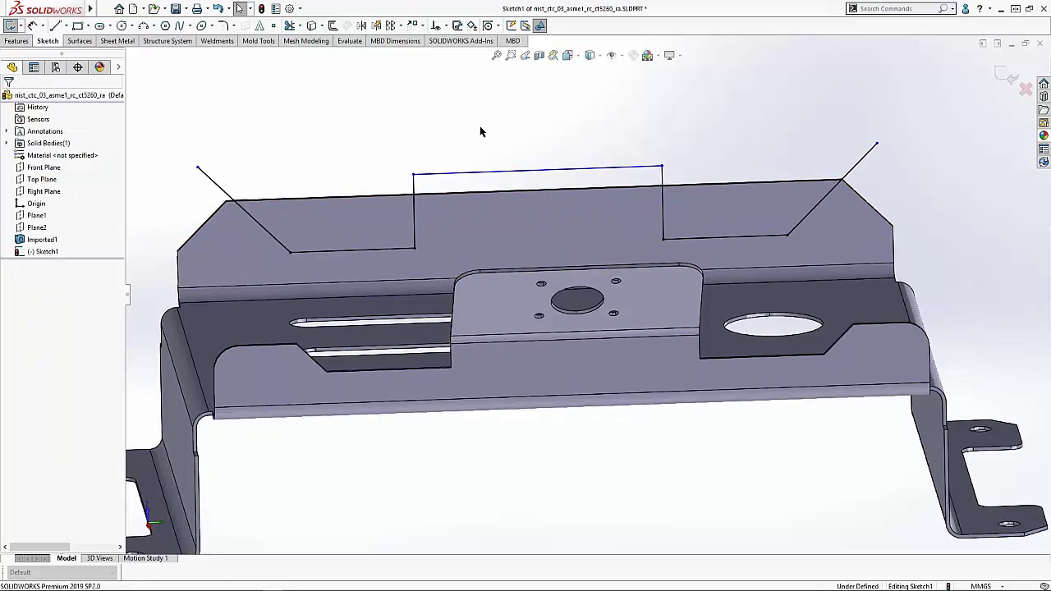
Close the profile with a line about 347 mm long joining the free ends of the two angled lines.
key(s)
click(492, 152)
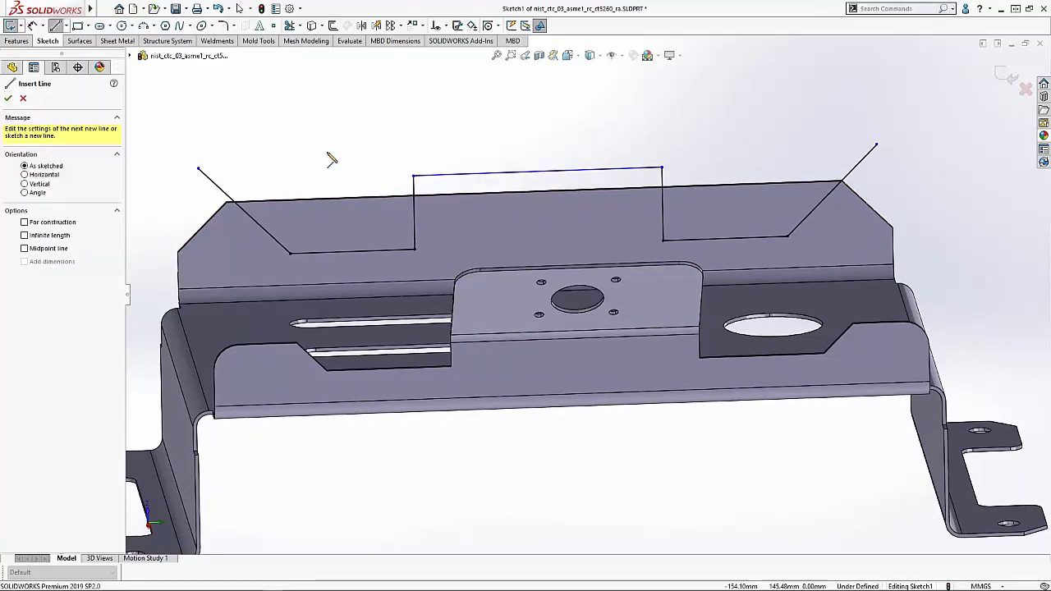
click(199, 169)
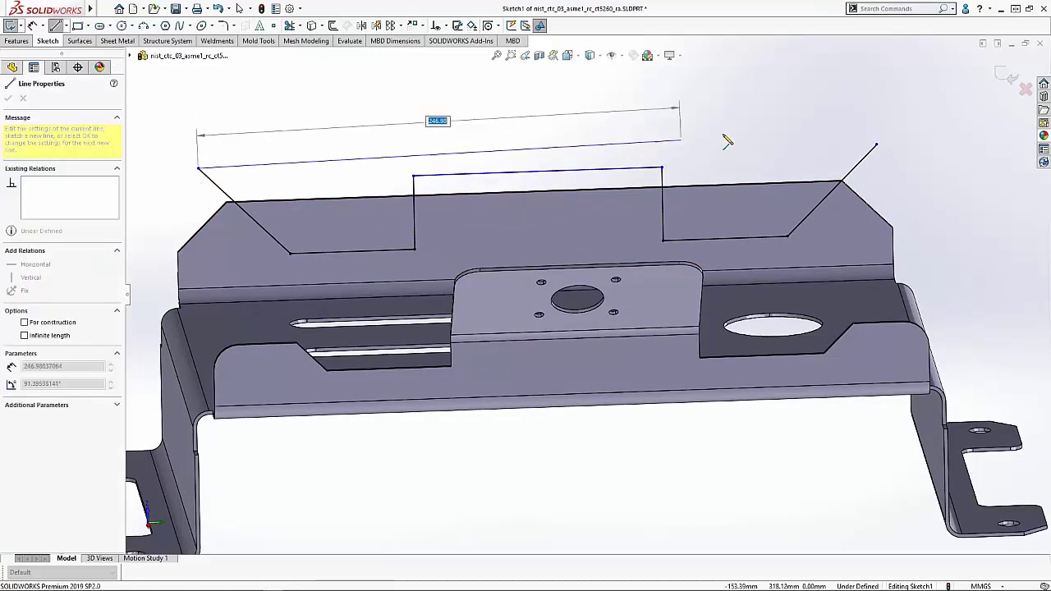
click(876, 145)
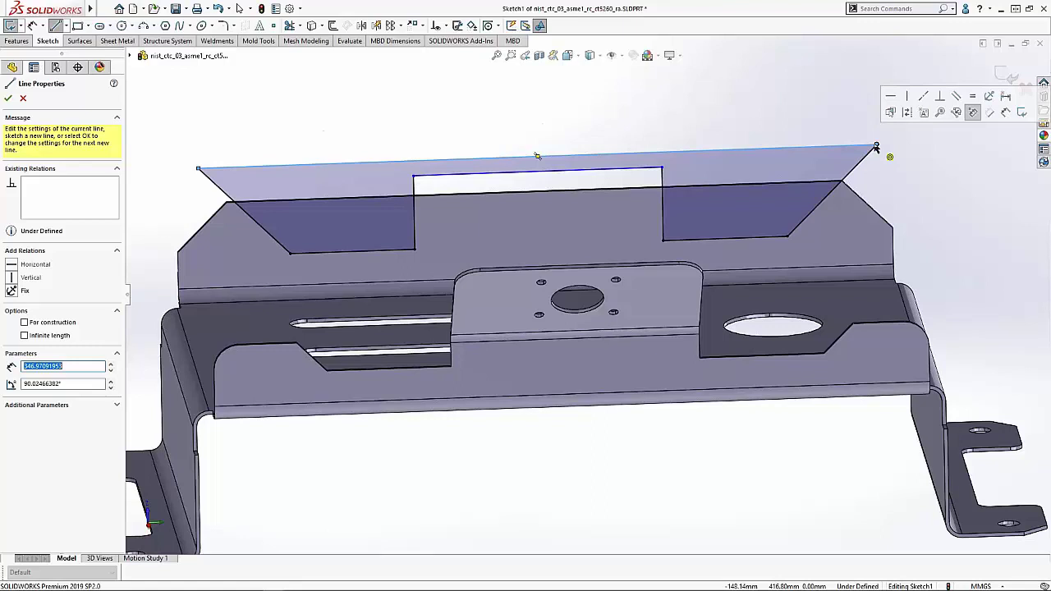
Cut the closed profile out of the flange with an Extruded Cut using the Up To Next end condition.
click(29, 41)
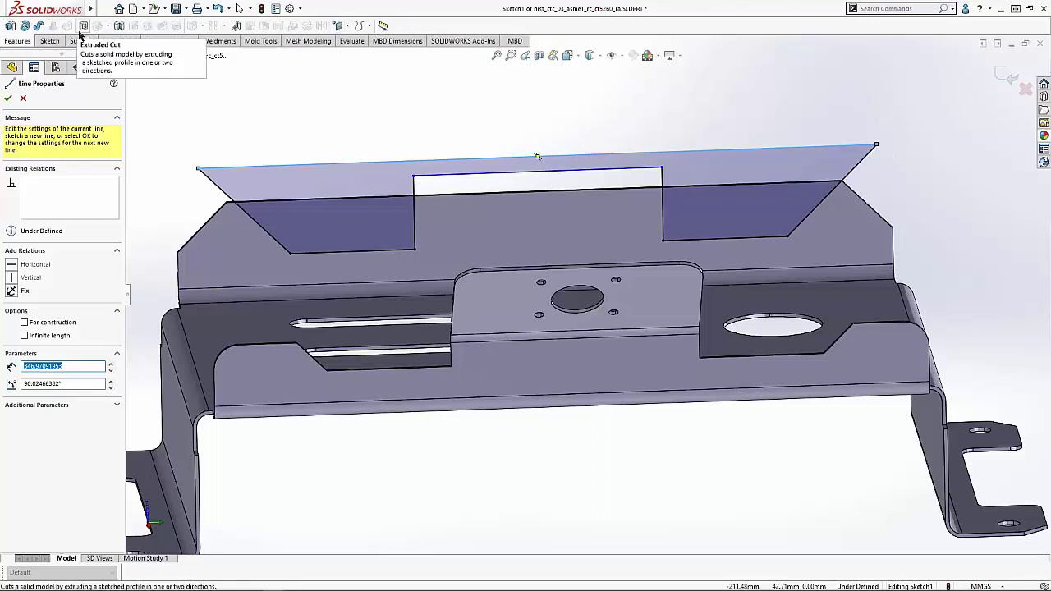
click(82, 25)
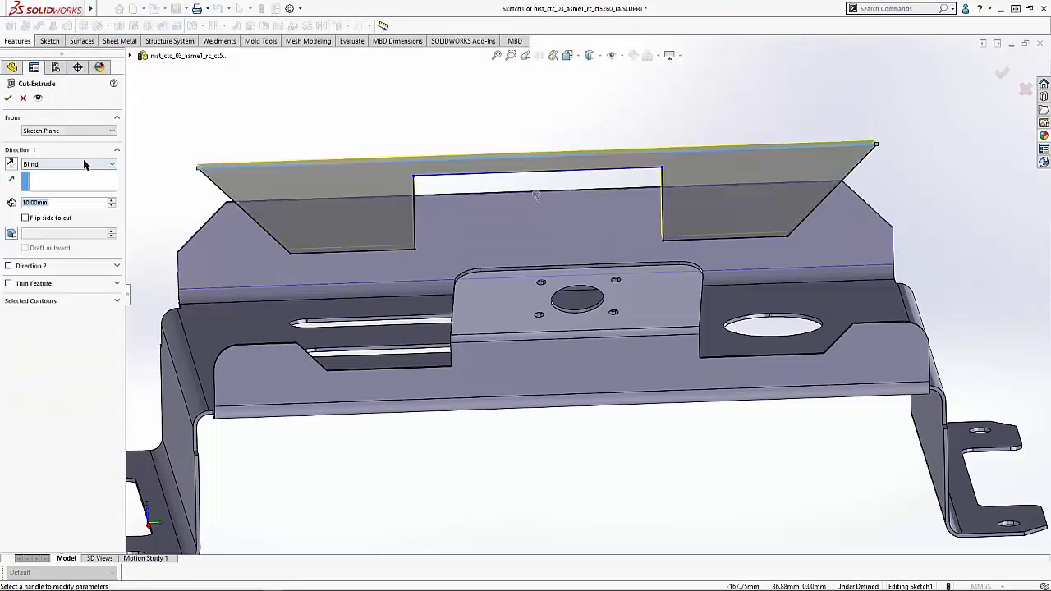
click(82, 164)
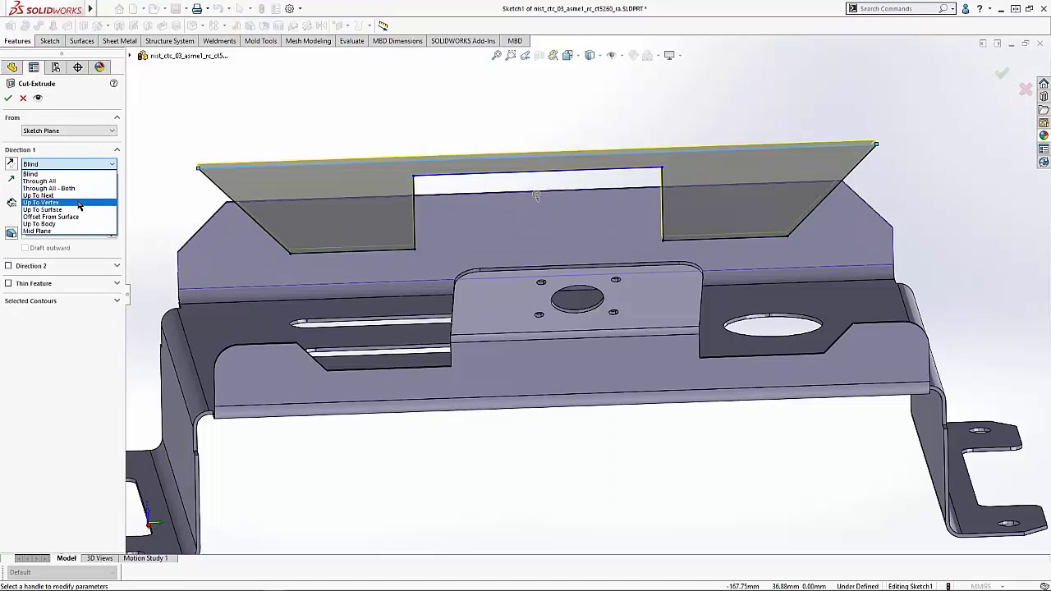
click(74, 196)
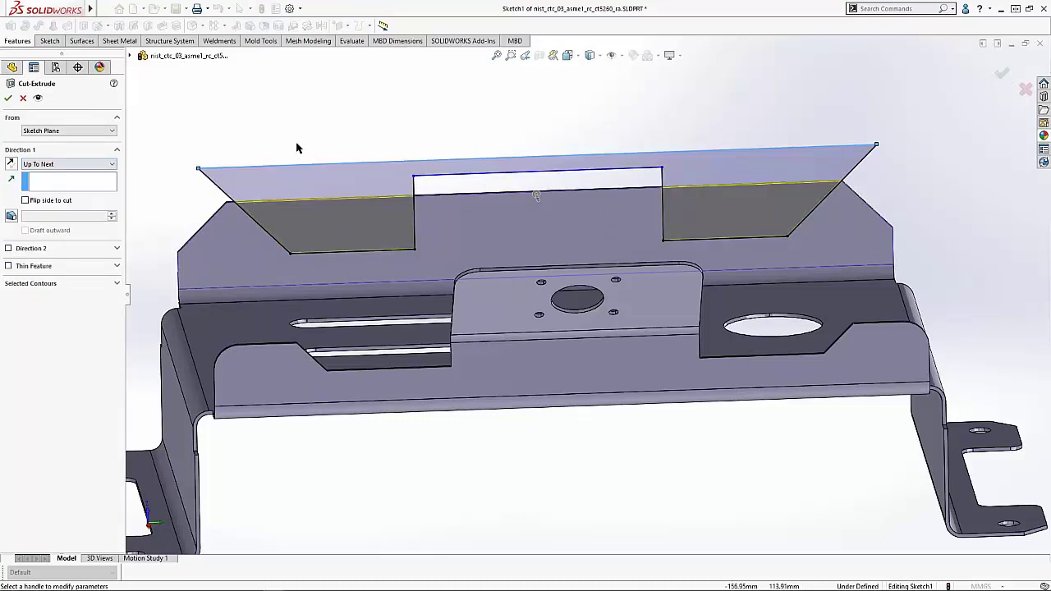
click(8, 98)
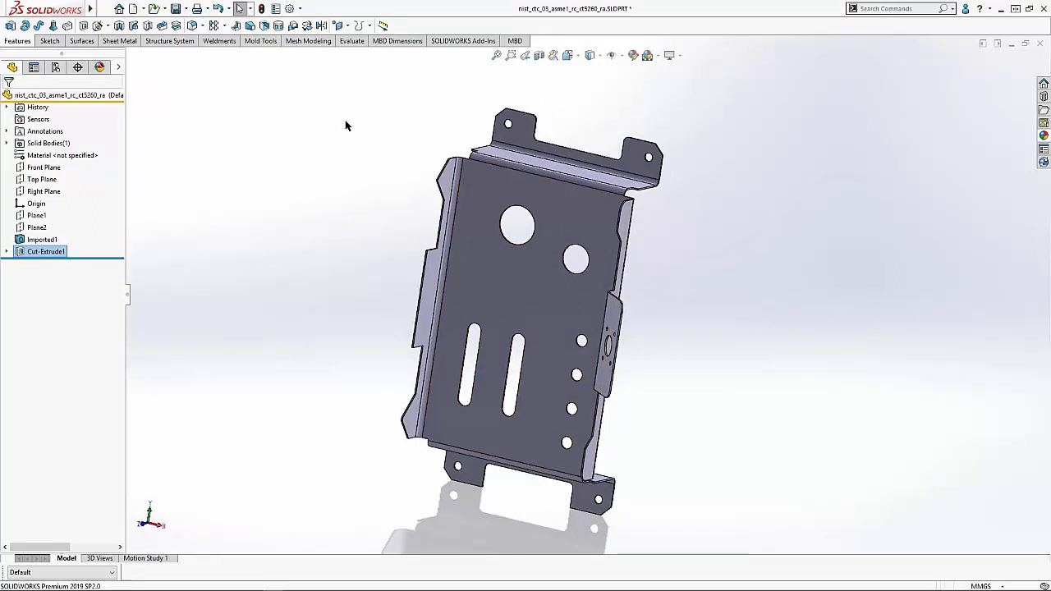
Convert the part to sheet metal with the large base face as fixed face and all bends collected, and flatten it.
click(135, 44)
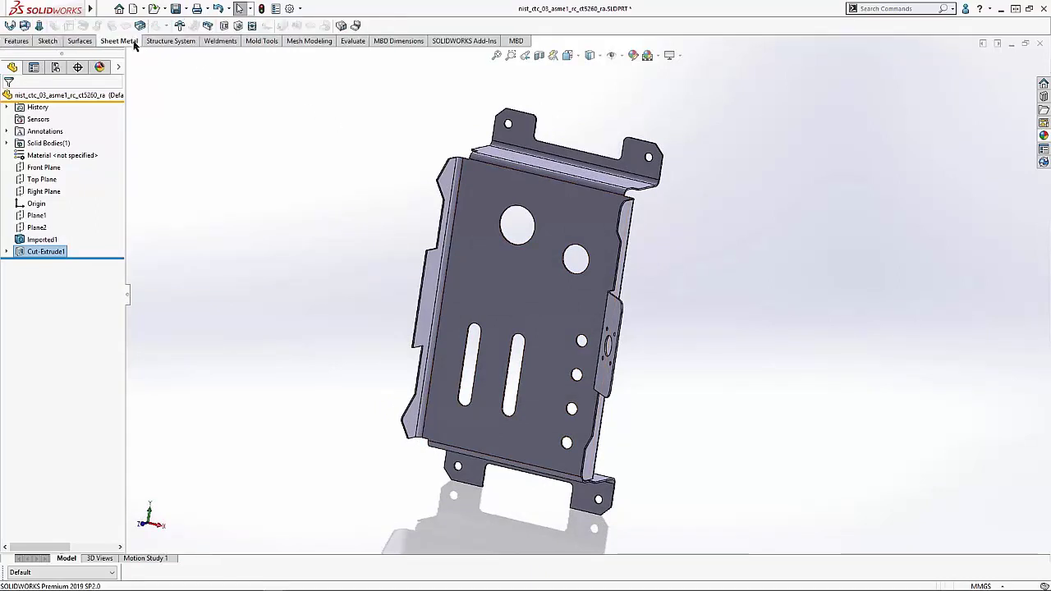
click(530, 266)
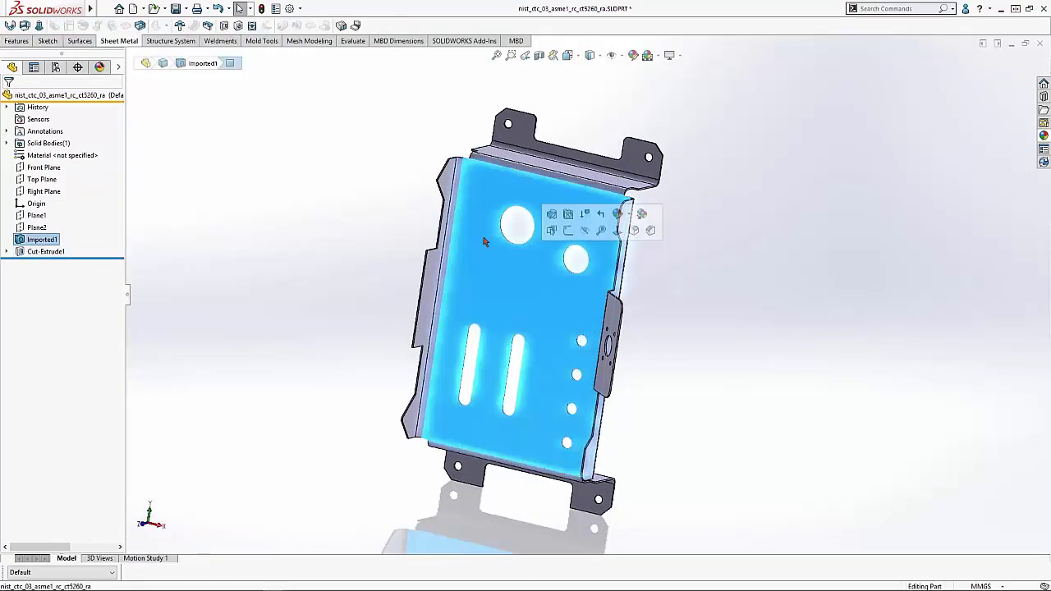
click(25, 27)
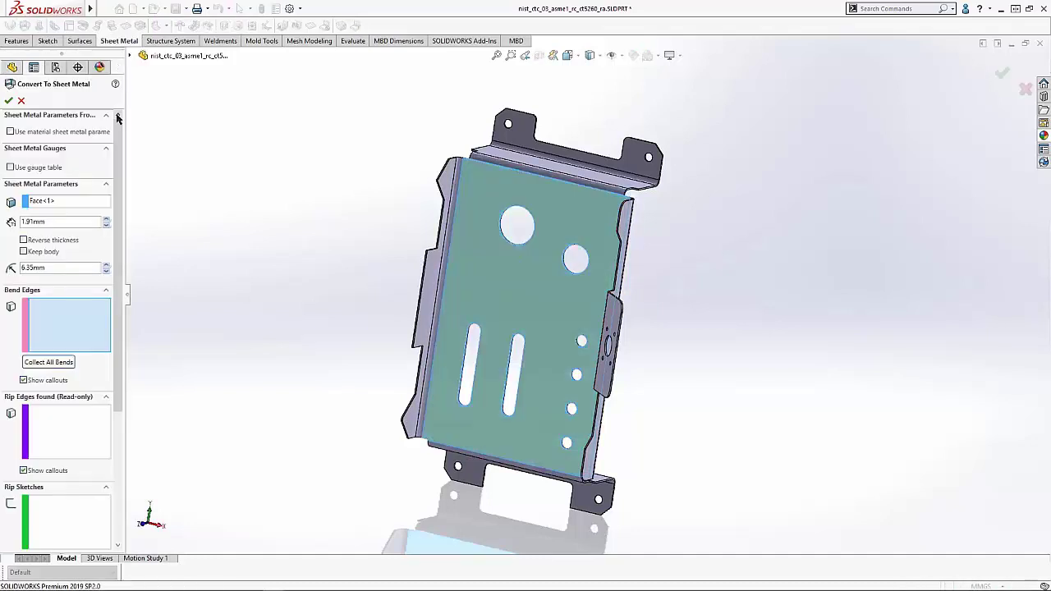
click(49, 362)
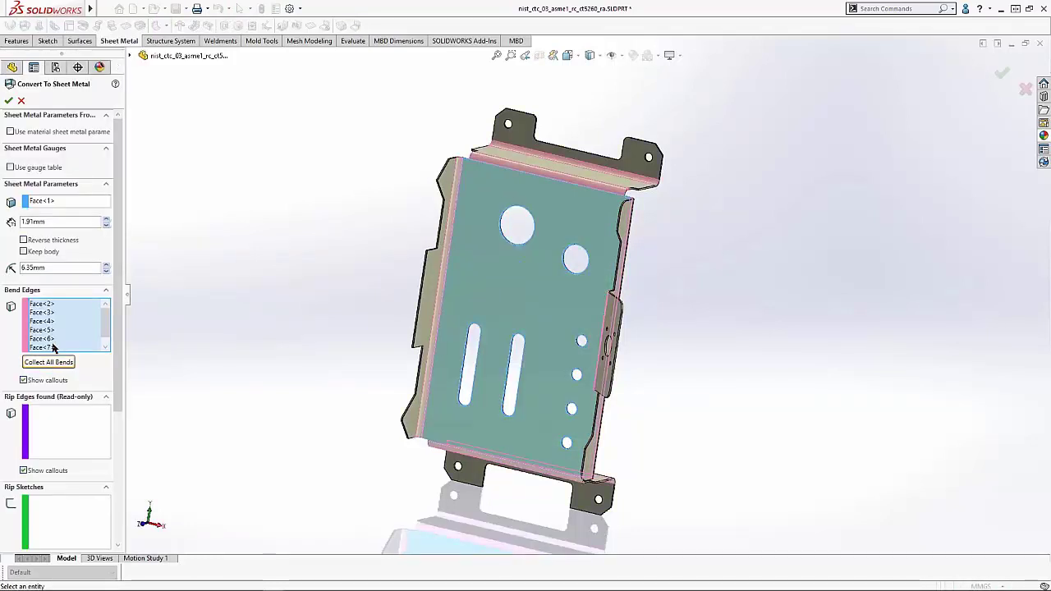
click(9, 101)
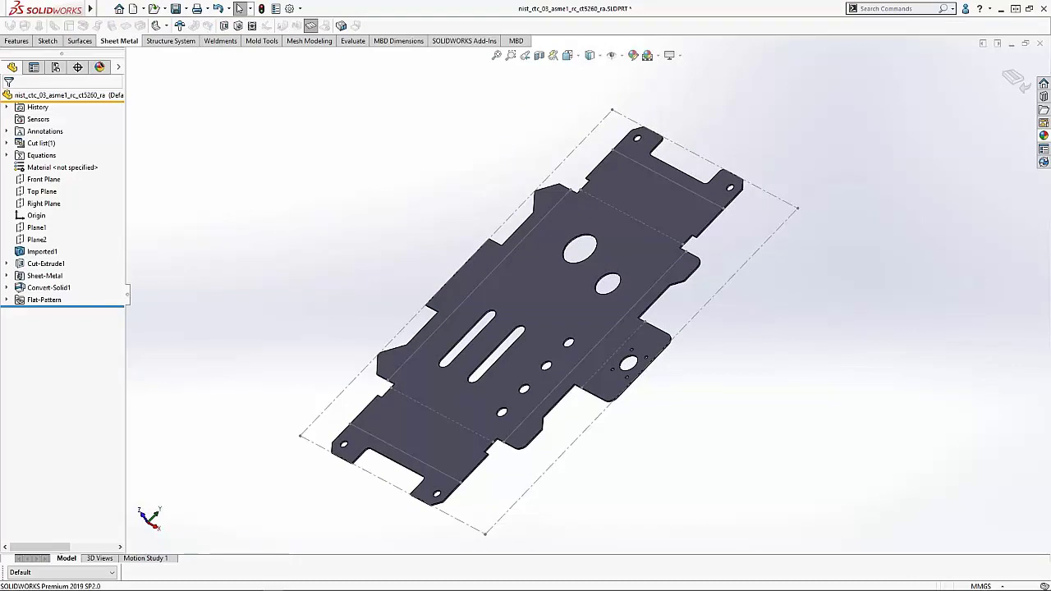
Close the bracket part without saving its changes.
mouse_move(242, 590)
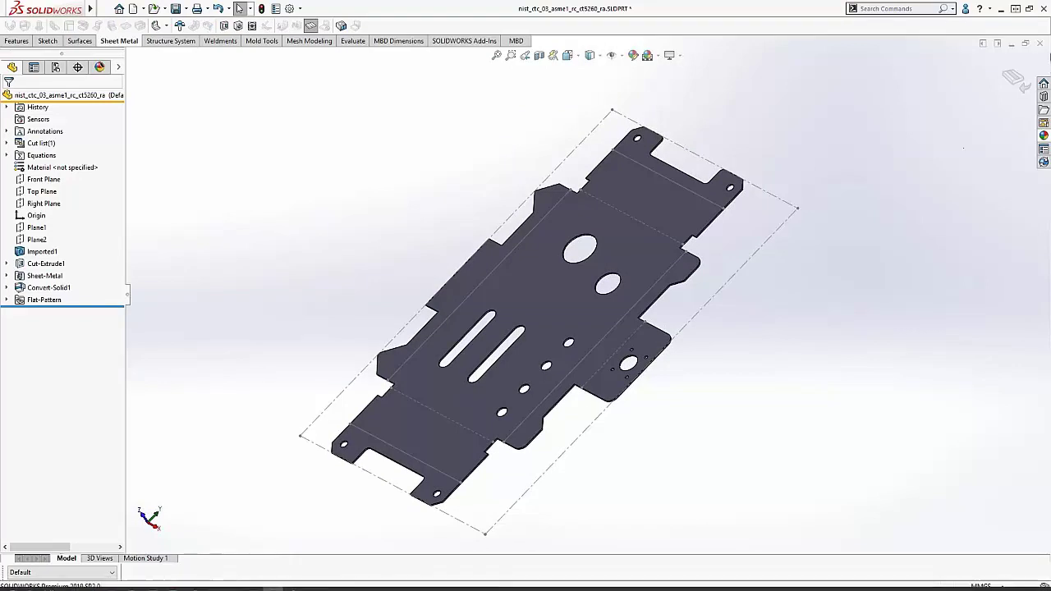
click(1039, 42)
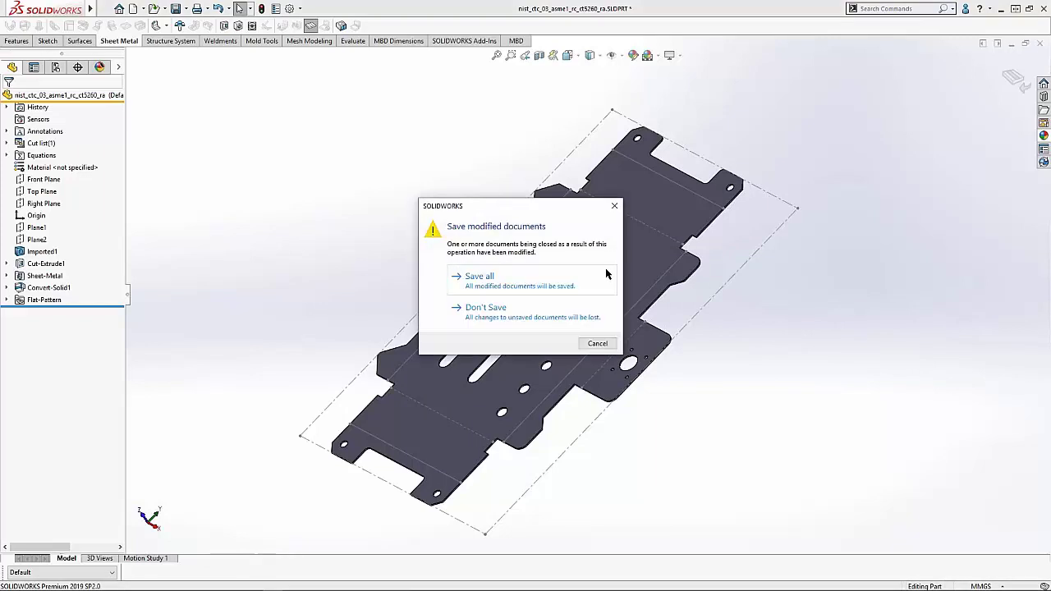
click(483, 307)
Switch to the PowerPoint presentation, advance to the Extrude From Options slide, and open the example part Extrude From 1 in SOLIDWORKS.
mouse_move(191, 588)
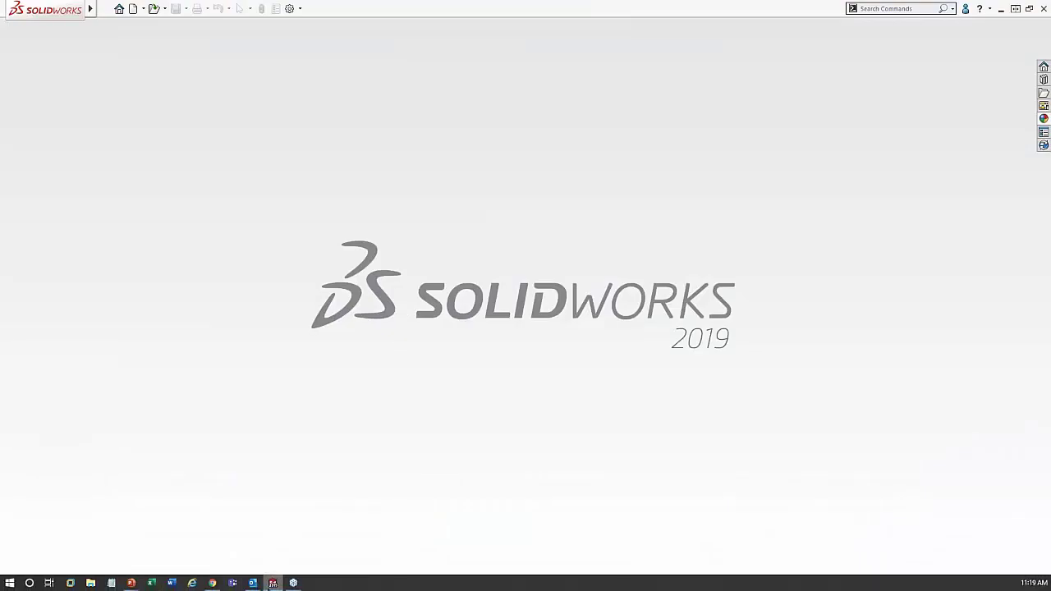
mouse_move(256, 588)
mouse_move(131, 583)
click(288, 534)
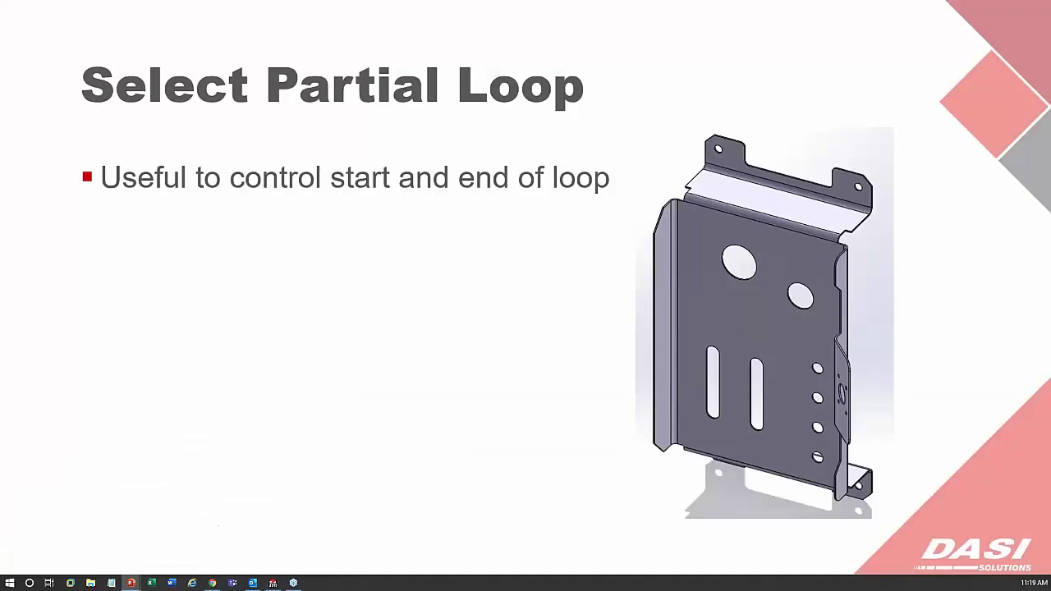
click(415, 292)
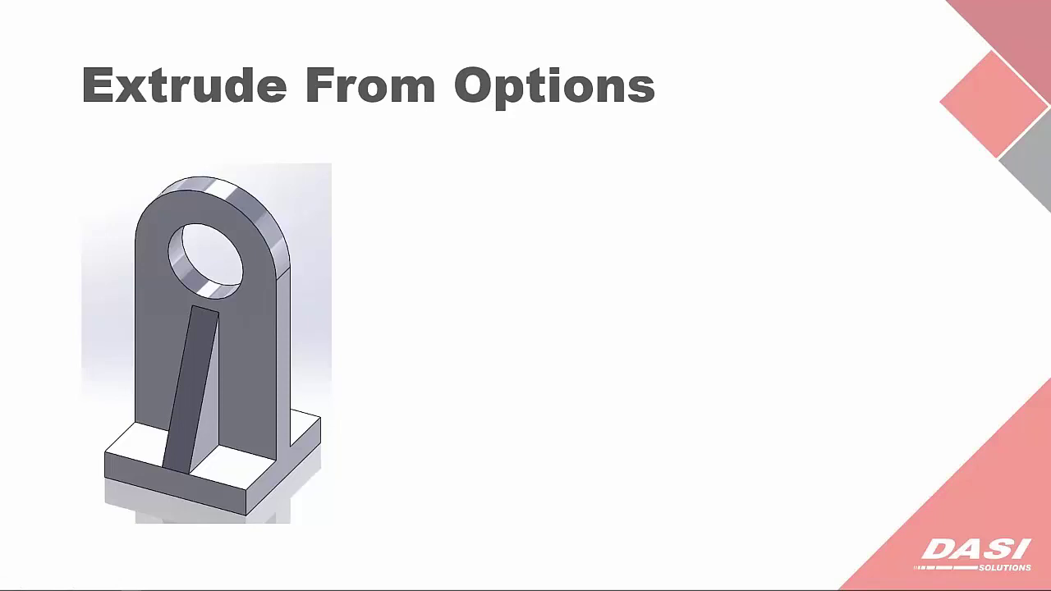
click(238, 323)
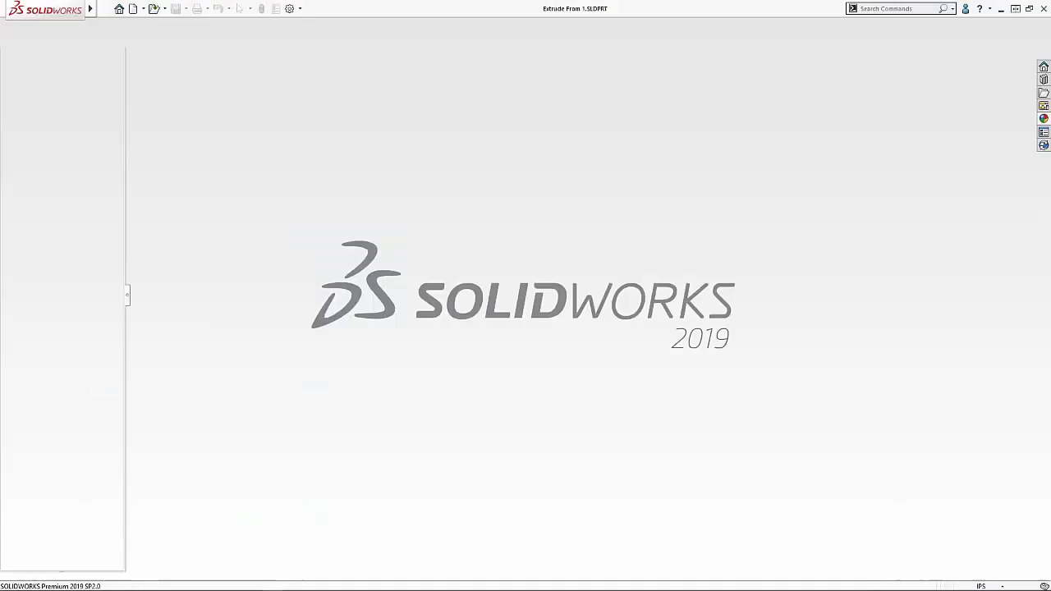
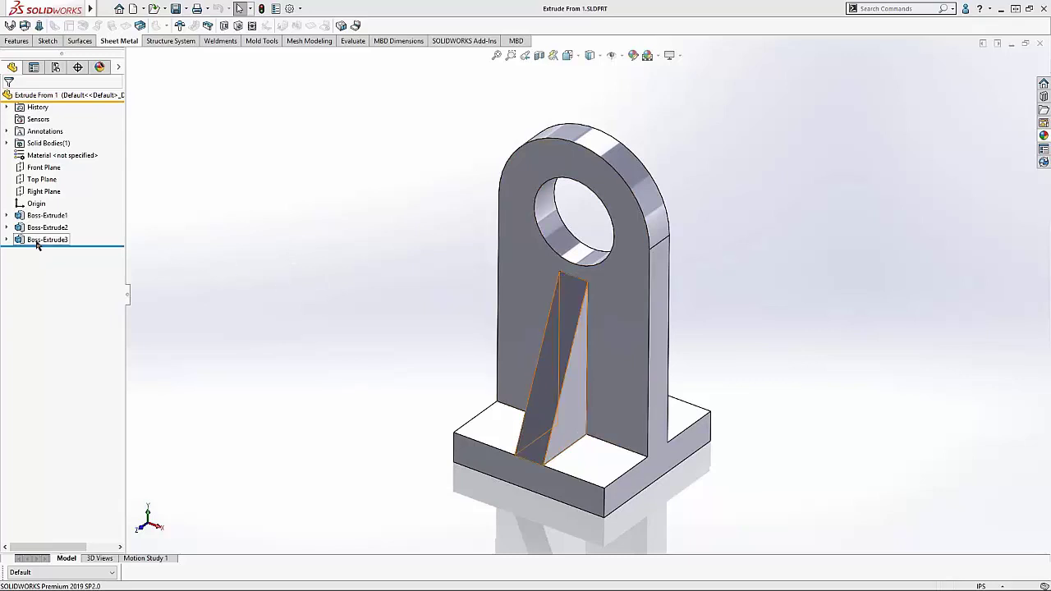
Check which face the rib's Sketch2 lies on through its sketch plane definition, leaving the definition as it is.
click(6, 239)
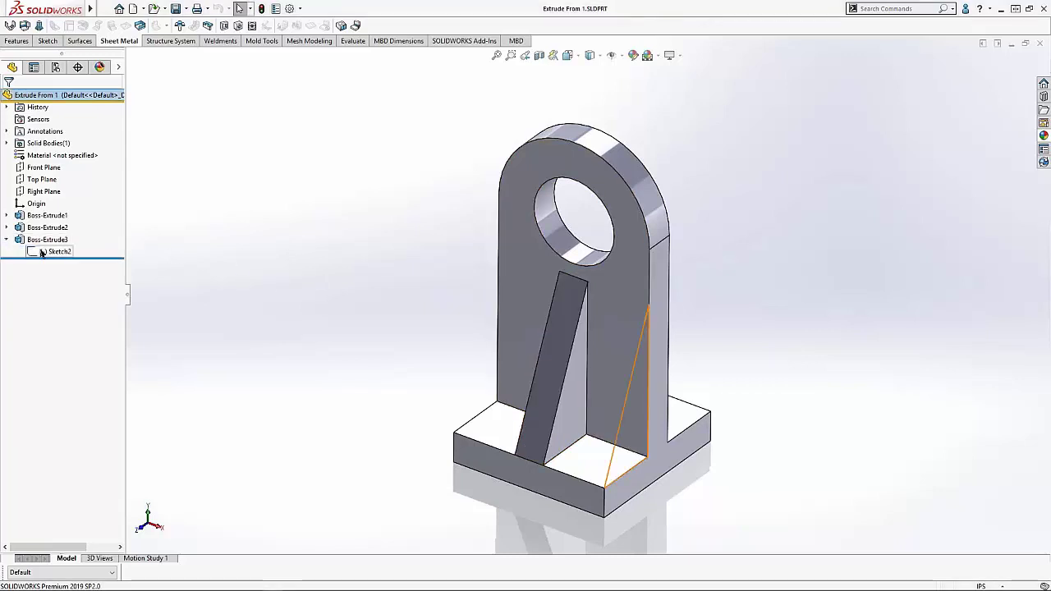
click(39, 256)
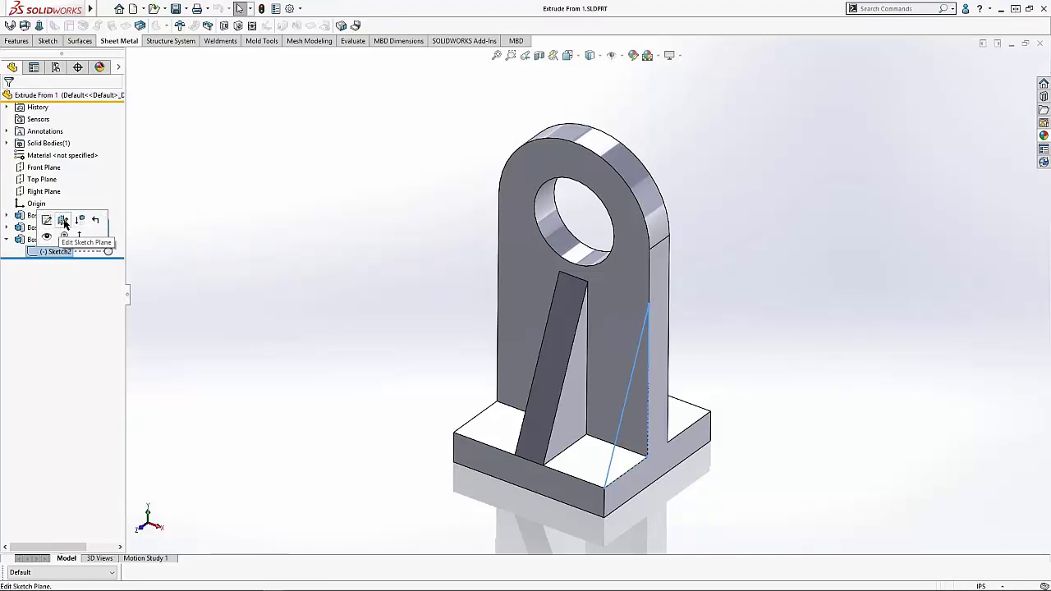
click(64, 224)
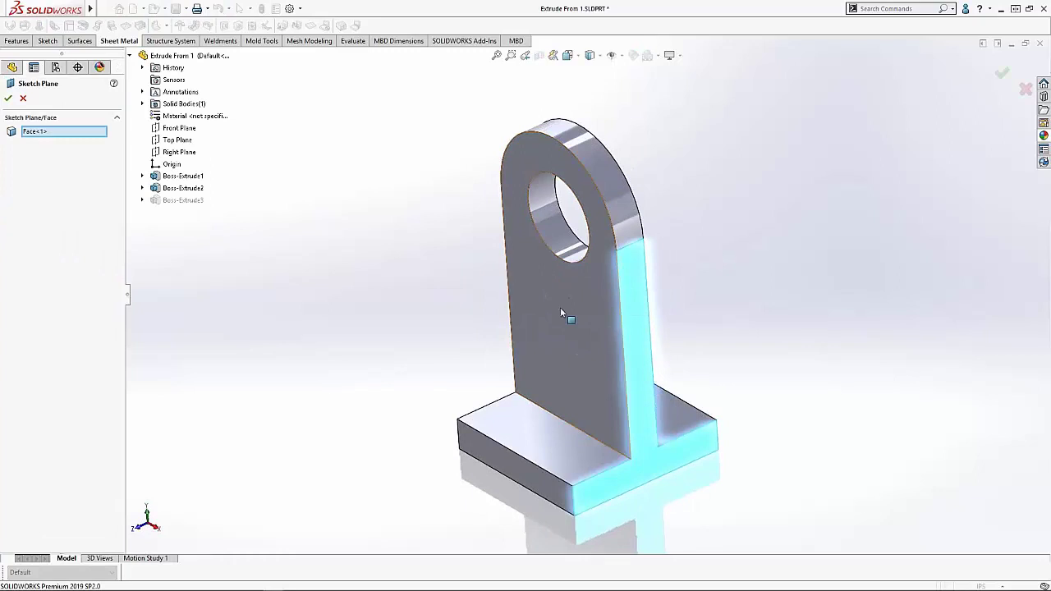
click(23, 99)
Examine where the Front, Top and Right planes lie relative to the upright plate and rib.
click(45, 167)
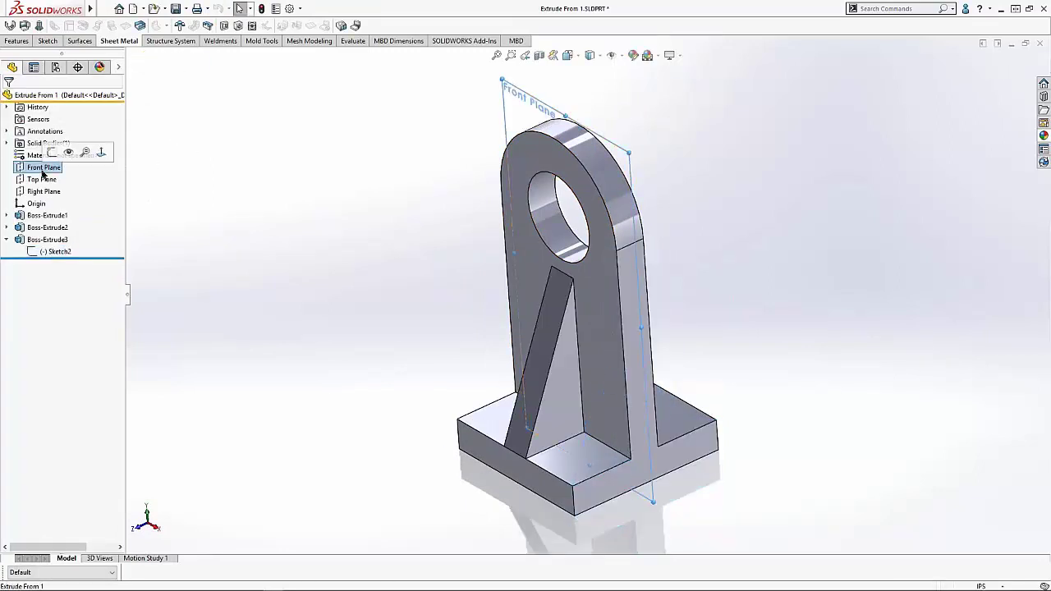
ctrl+click(43, 179)
ctrl+click(64, 191)
middle_drag(260, 212, 679, 518)
click(354, 308)
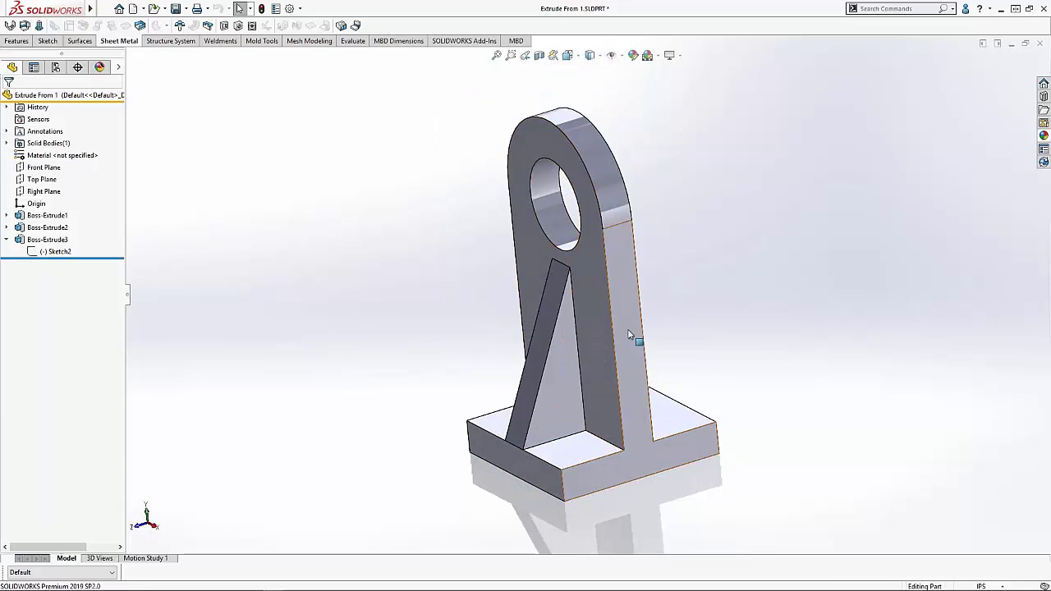
middle_drag(634, 340, 222, 272)
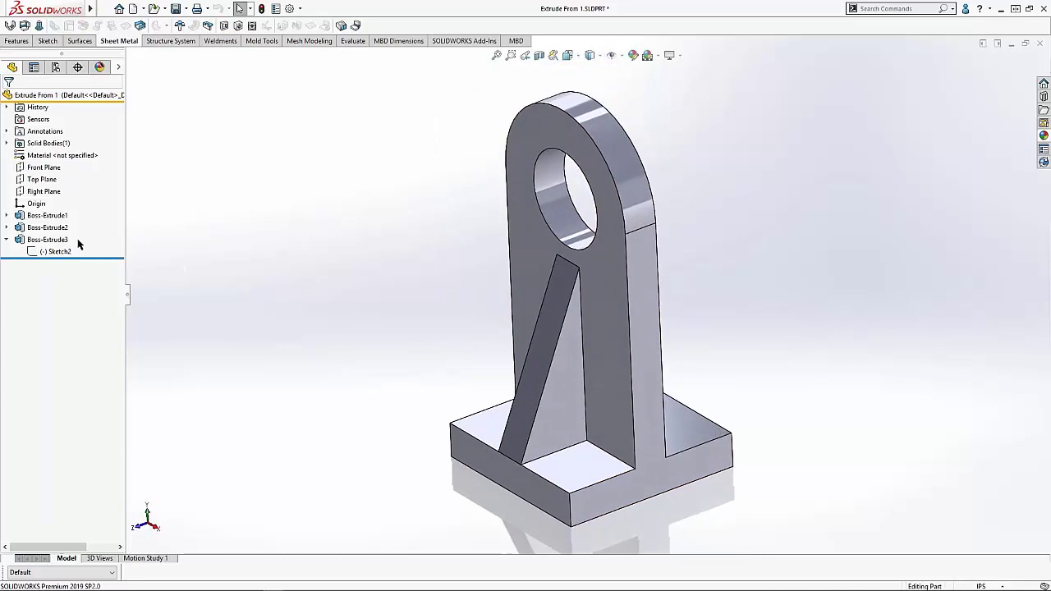
Edit the rib's Boss-Extrude3 feature and set its From condition to Sketch Plane.
click(23, 241)
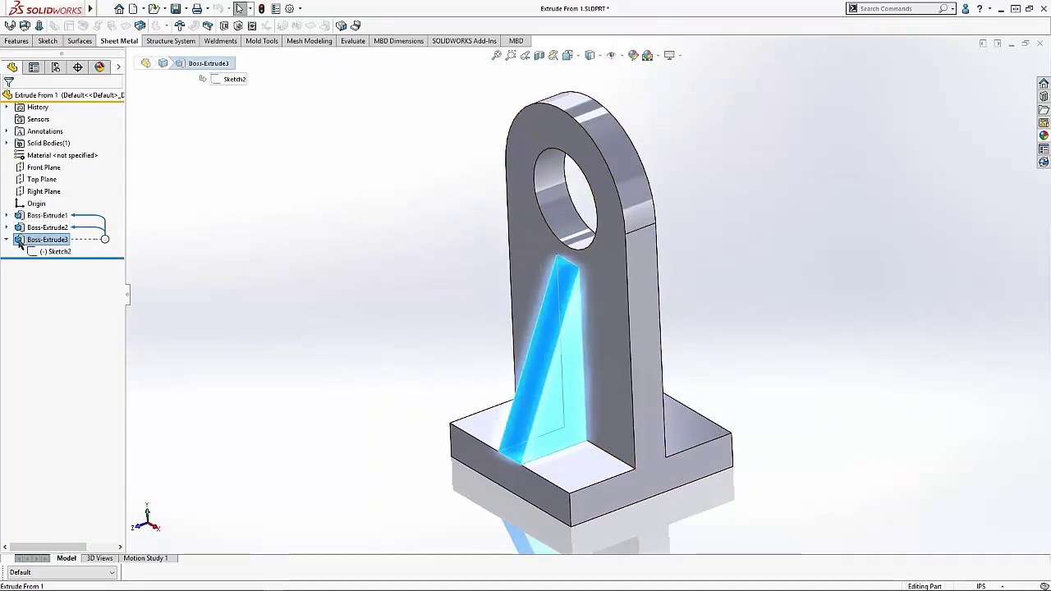
click(28, 207)
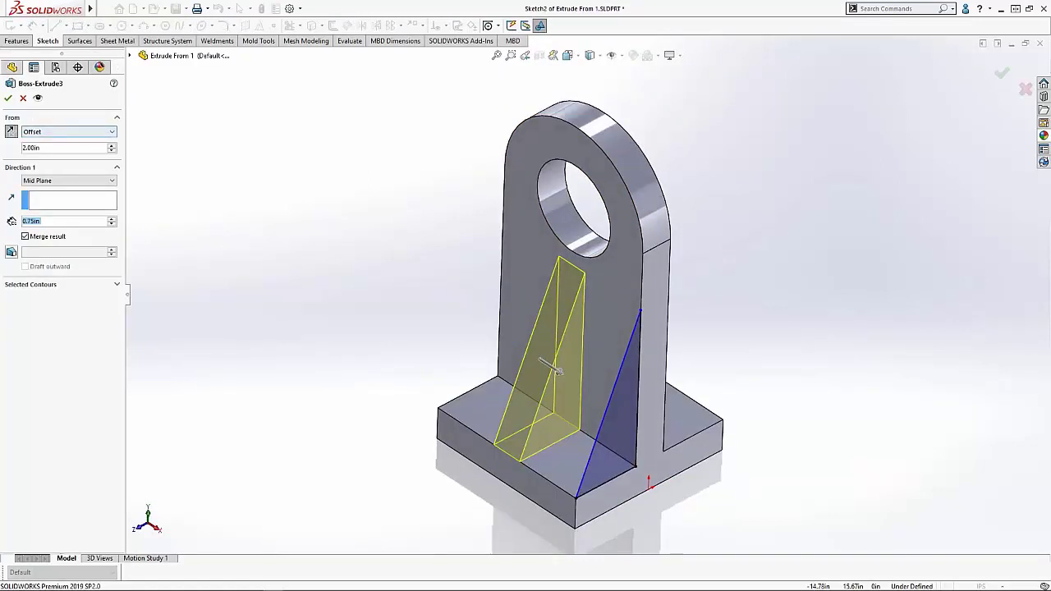
click(112, 133)
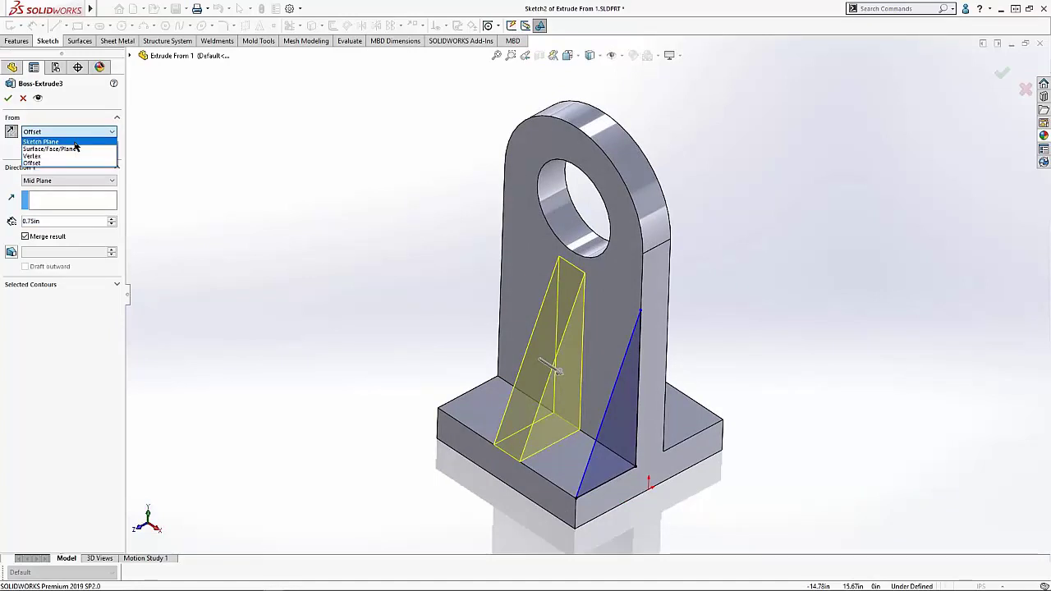
click(73, 142)
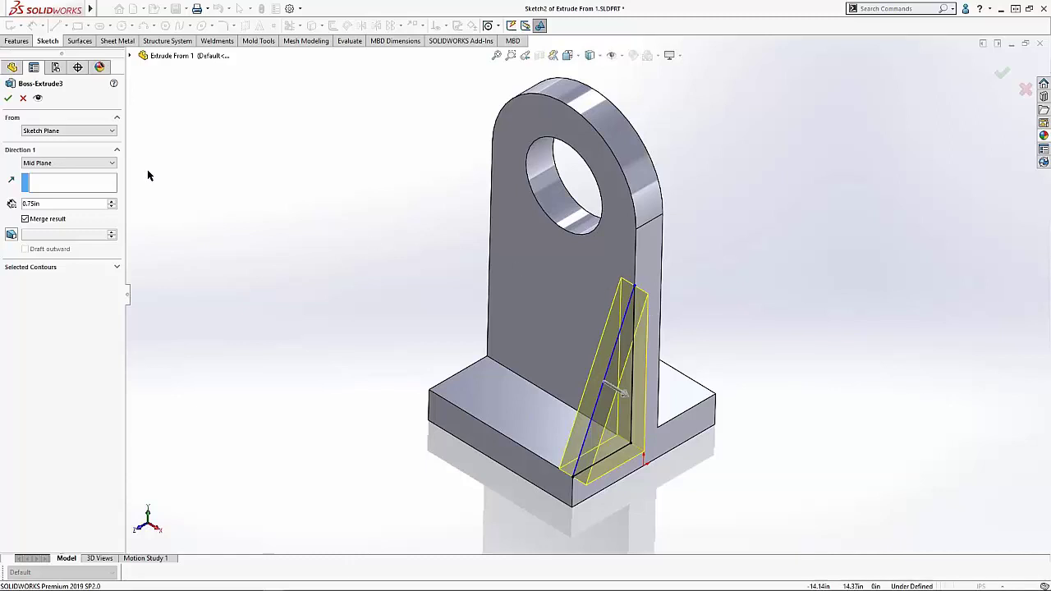
Start the rib extrusion from Surface/Face/Plane, using the bracket's side face opposite the sketch.
click(112, 131)
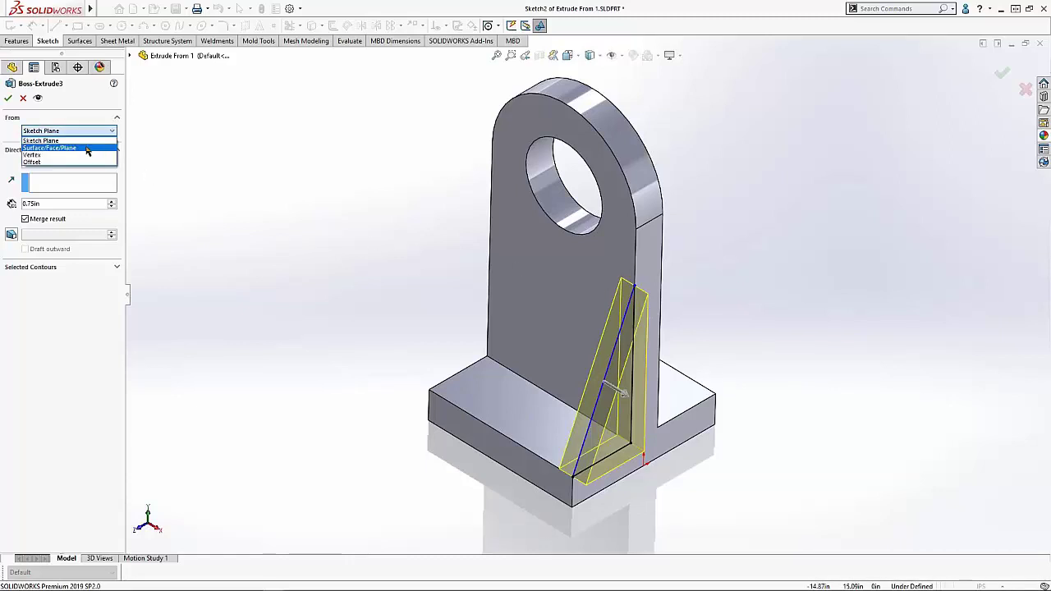
click(86, 149)
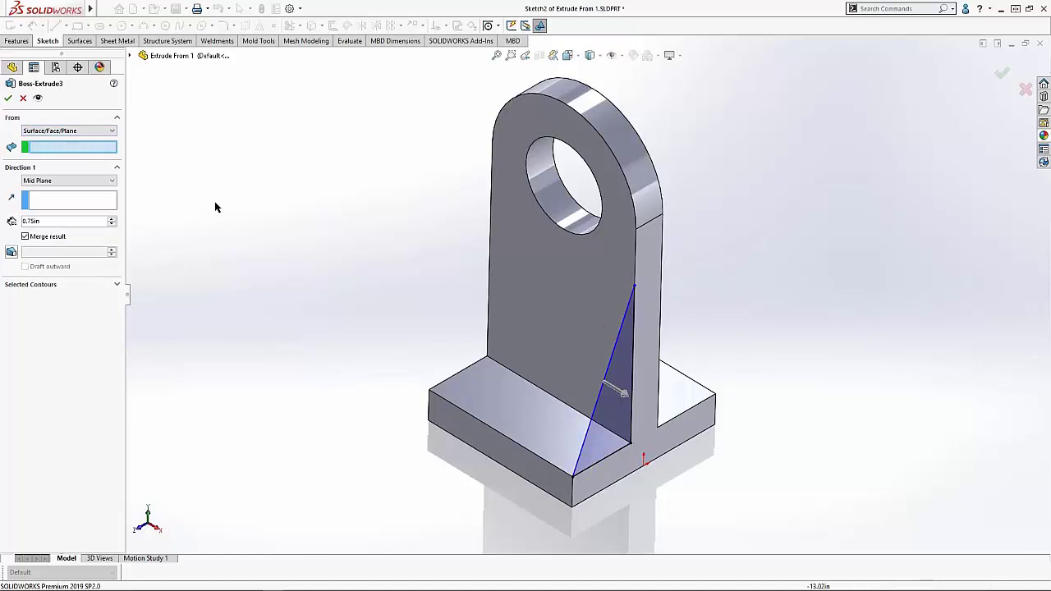
key(Right)
key(Right)
key(Right)
key(Right)
click(449, 401)
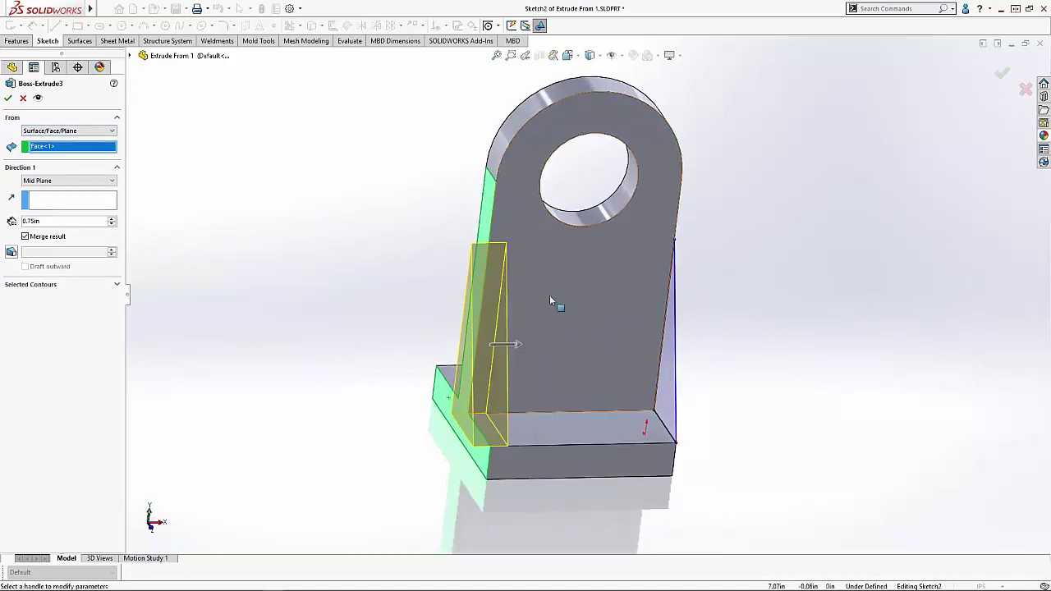
key(Right)
key(Right)
key(Right)
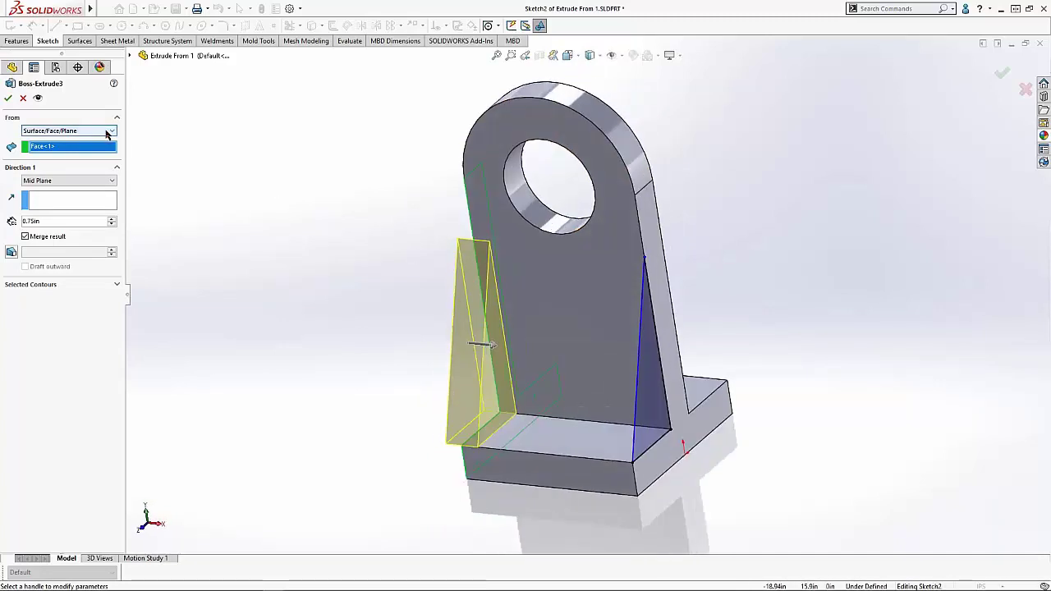
Start the rib extrusion from Vertex, using the corner where the upright plate meets the base on the side opposite the sketch.
click(107, 134)
click(64, 155)
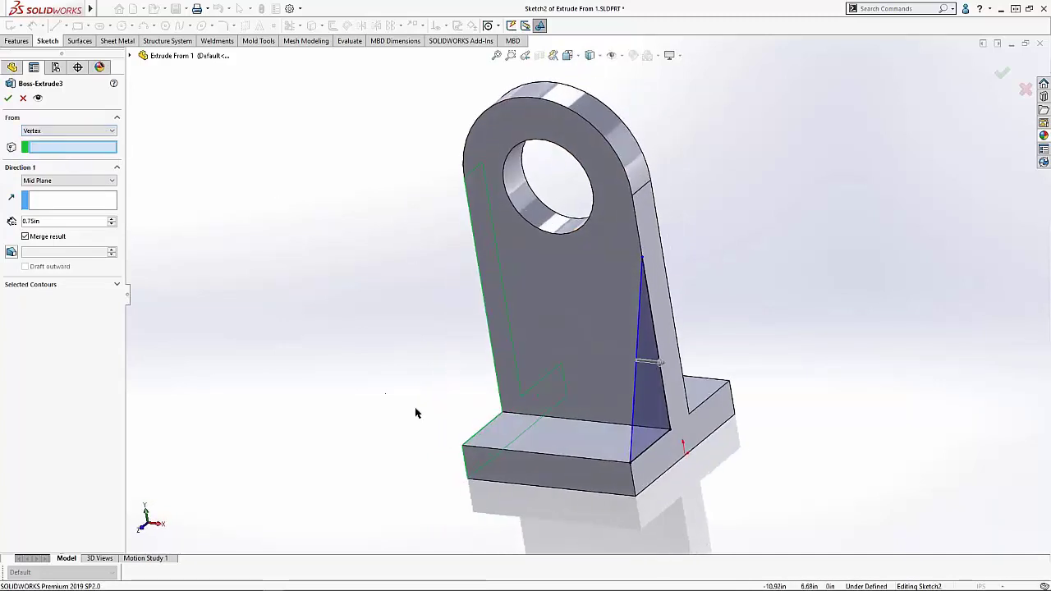
key(Left)
click(511, 408)
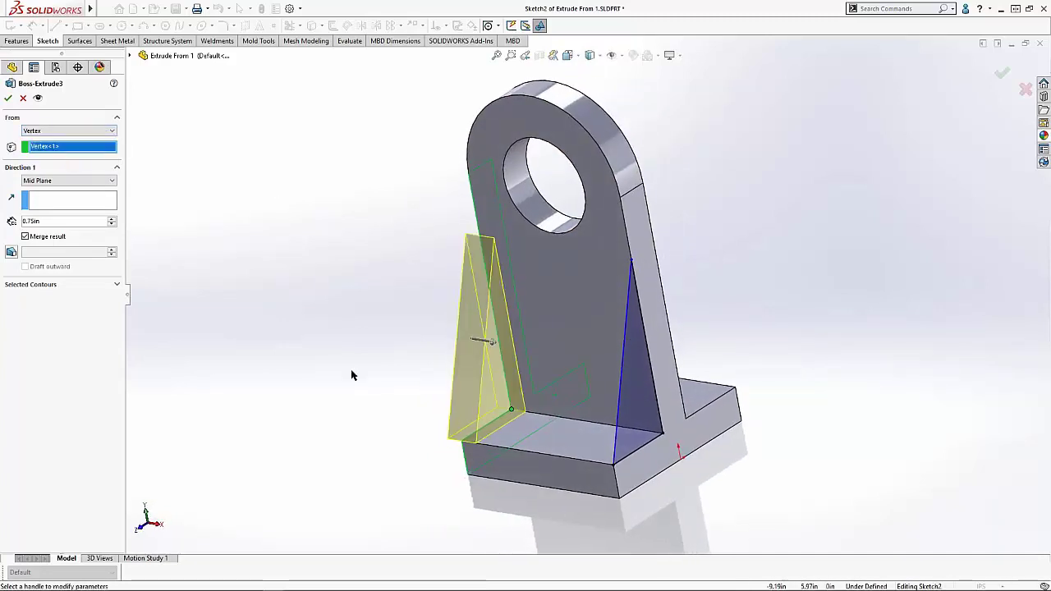
middle_drag(351, 375, 334, 349)
Set the rib's From condition to Offset at 2.00 in and accept the Mid Plane extrusion.
click(112, 131)
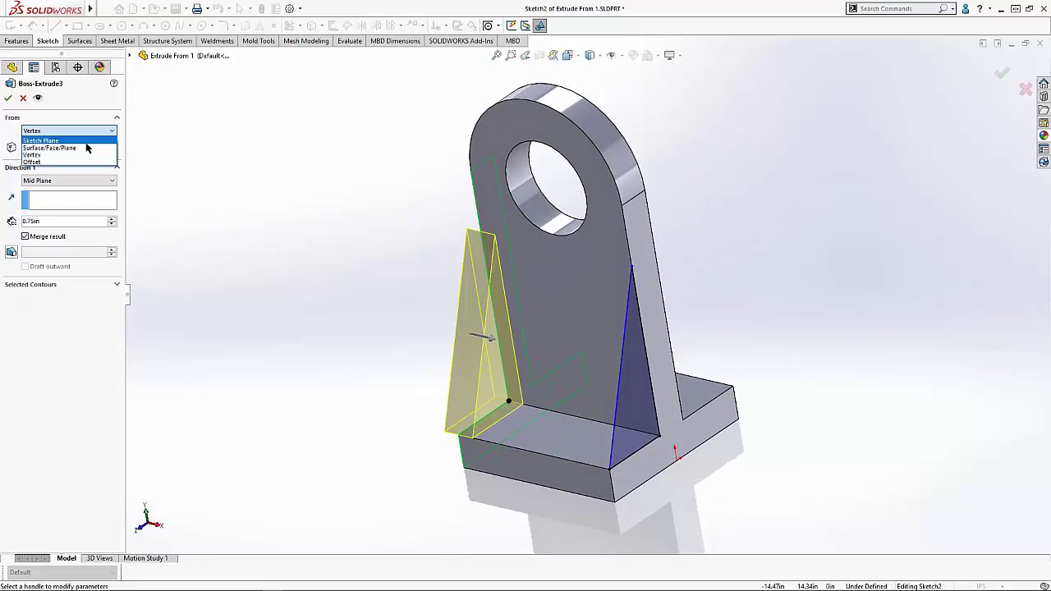
click(64, 162)
key(Down)
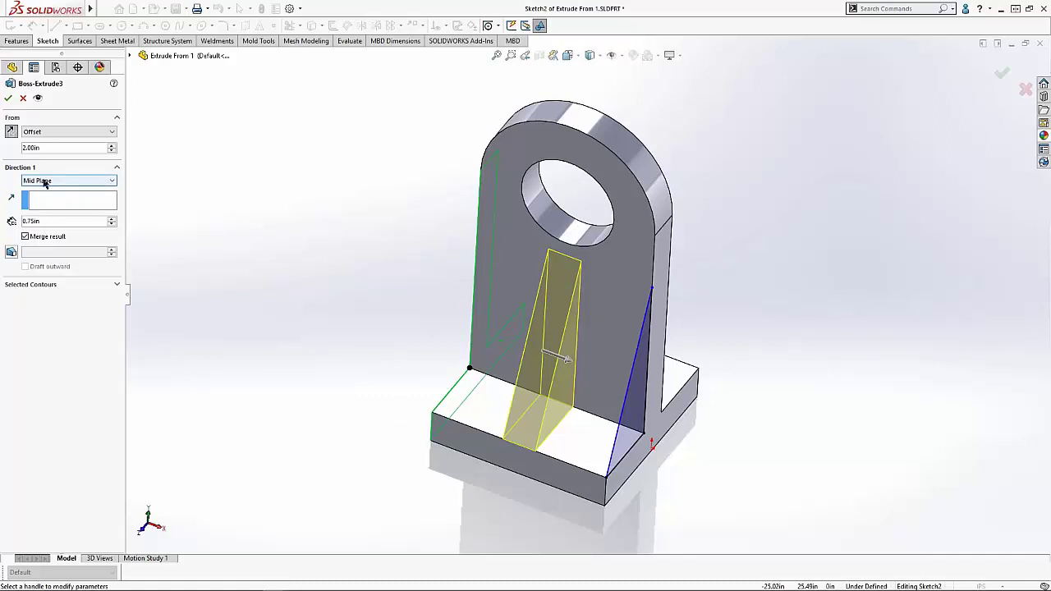
click(8, 97)
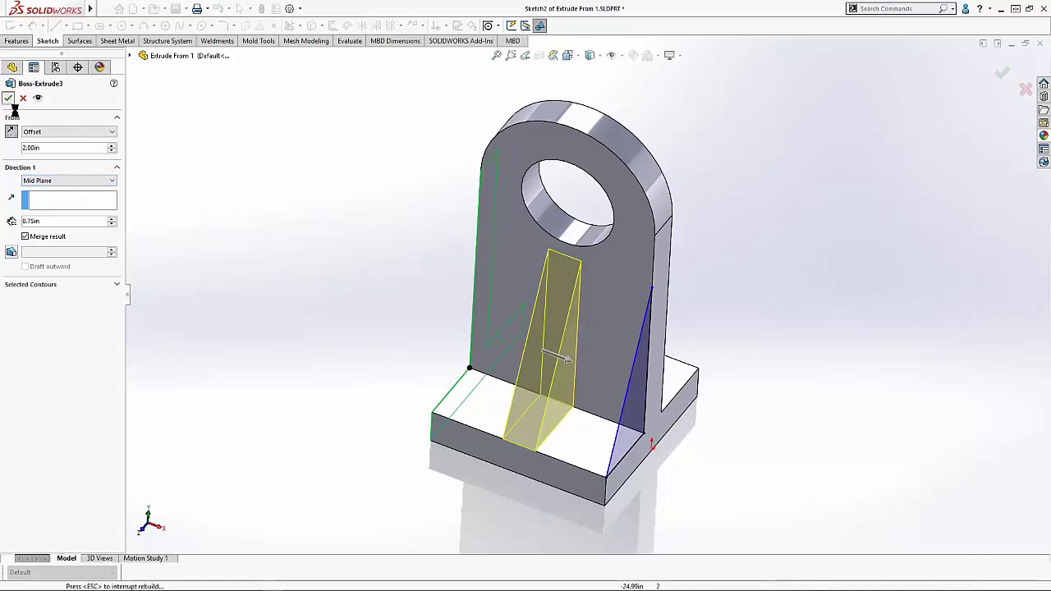
key(Left)
key(Left)
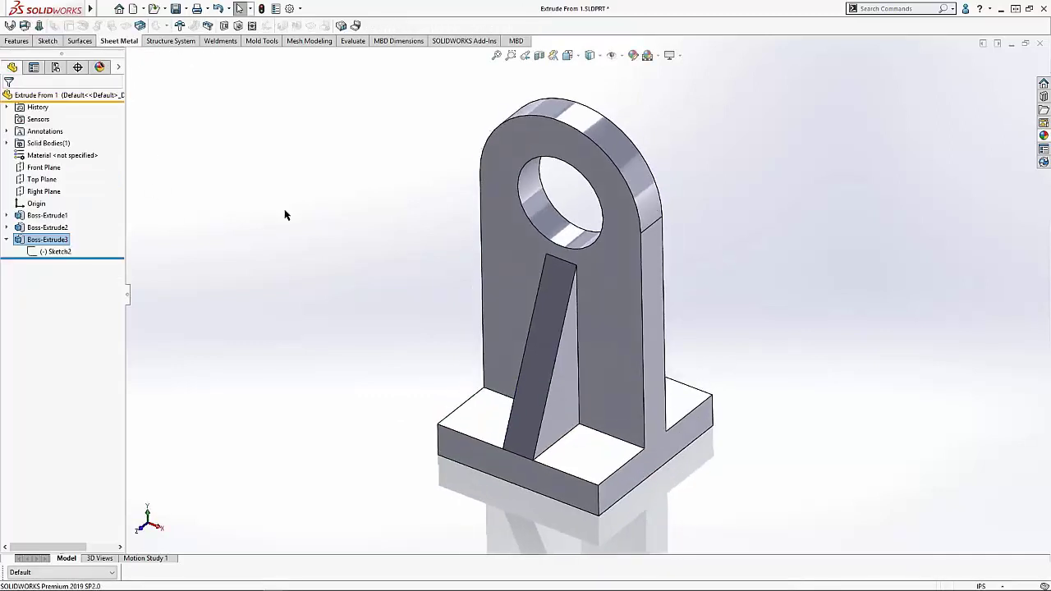
Close the bracket part, switch to the PowerPoint presentation, and open the example part Extrude From 2 in SOLIDWORKS.
click(1041, 46)
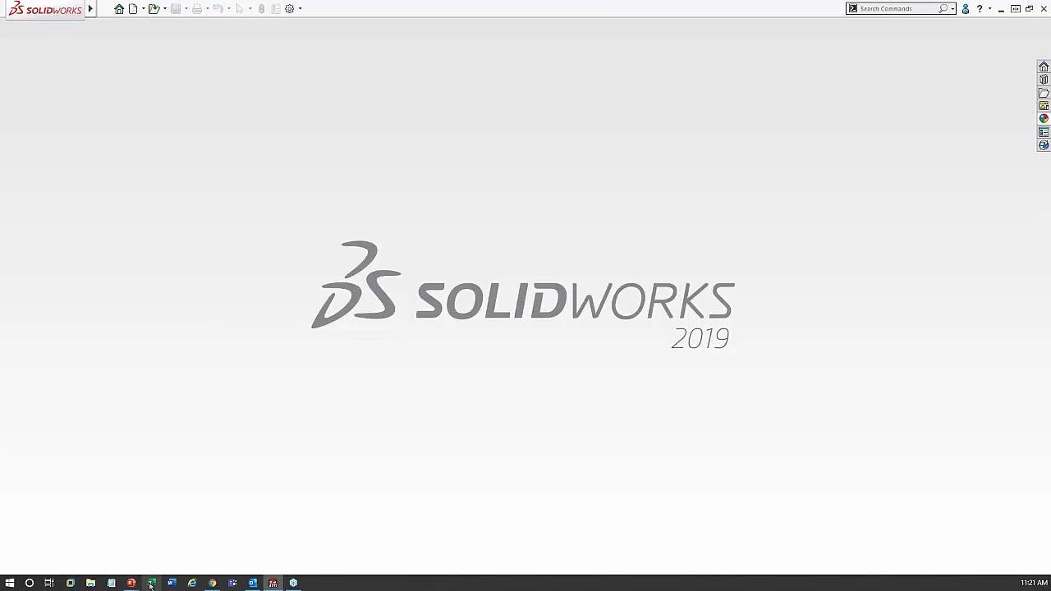
mouse_move(131, 583)
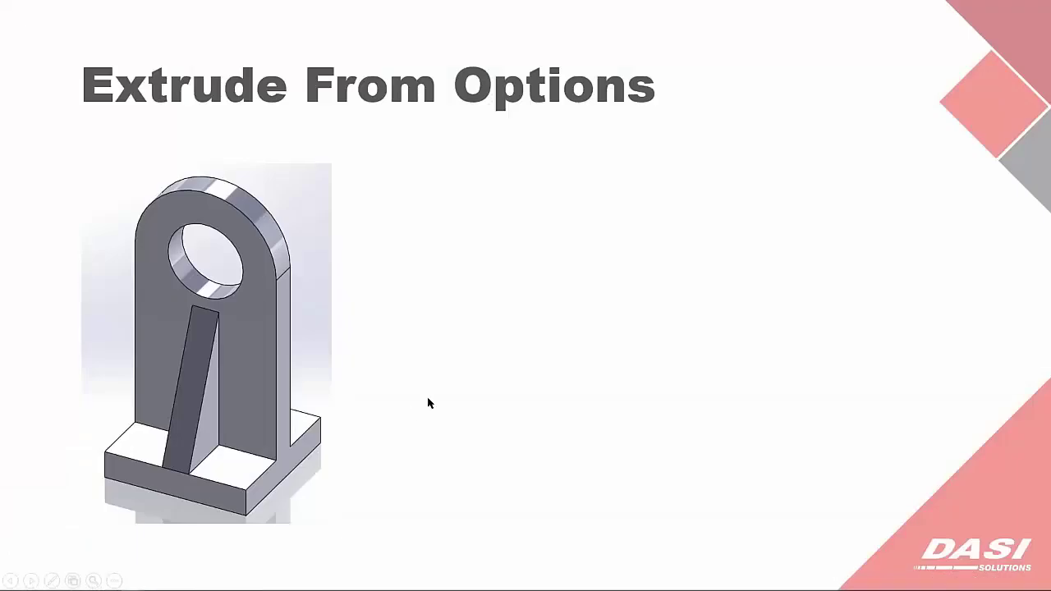
click(429, 403)
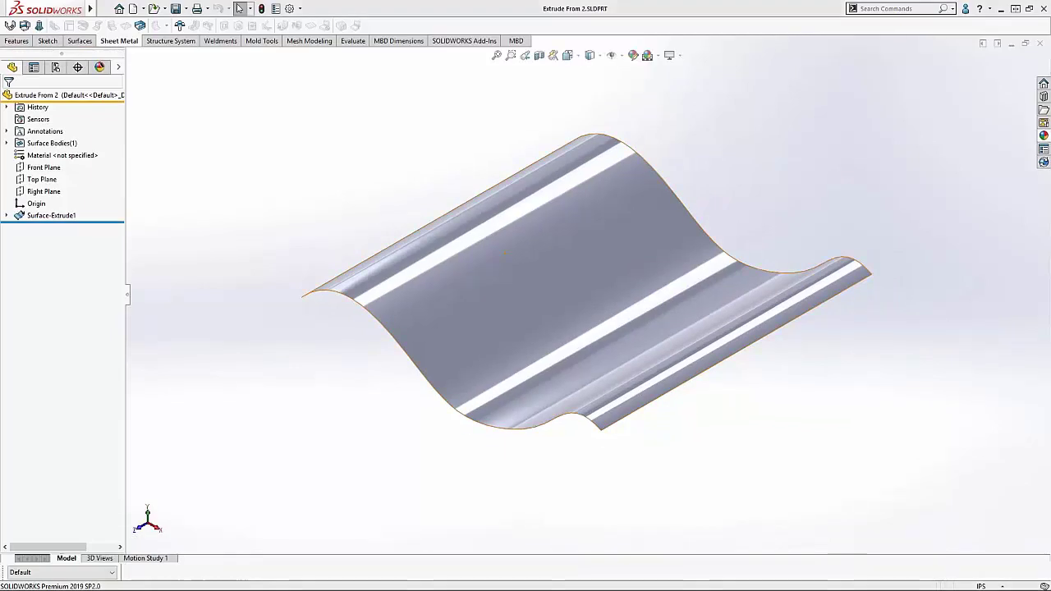
Sketch an angled centerpoint straight slot near the origin on the Top Plane, about 7.71 in between centers and 2.55 in wide.
key(ctrl+7)
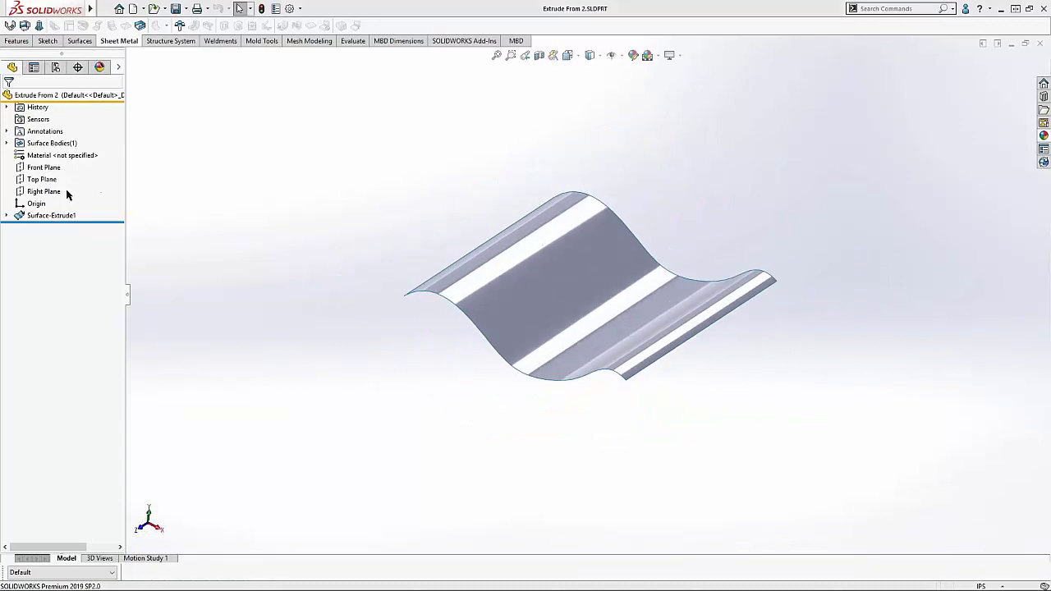
click(42, 179)
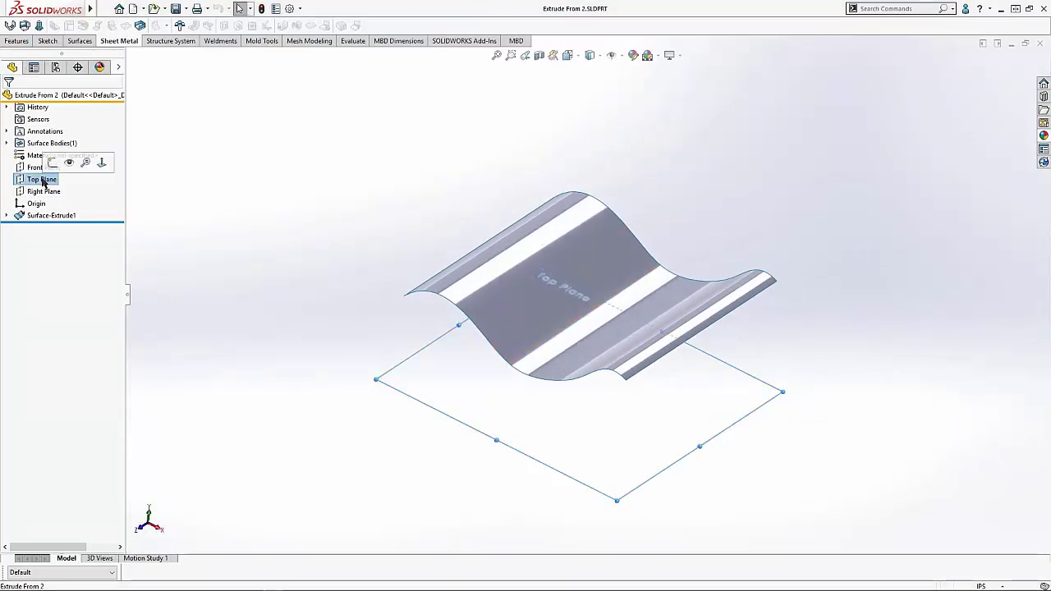
click(58, 159)
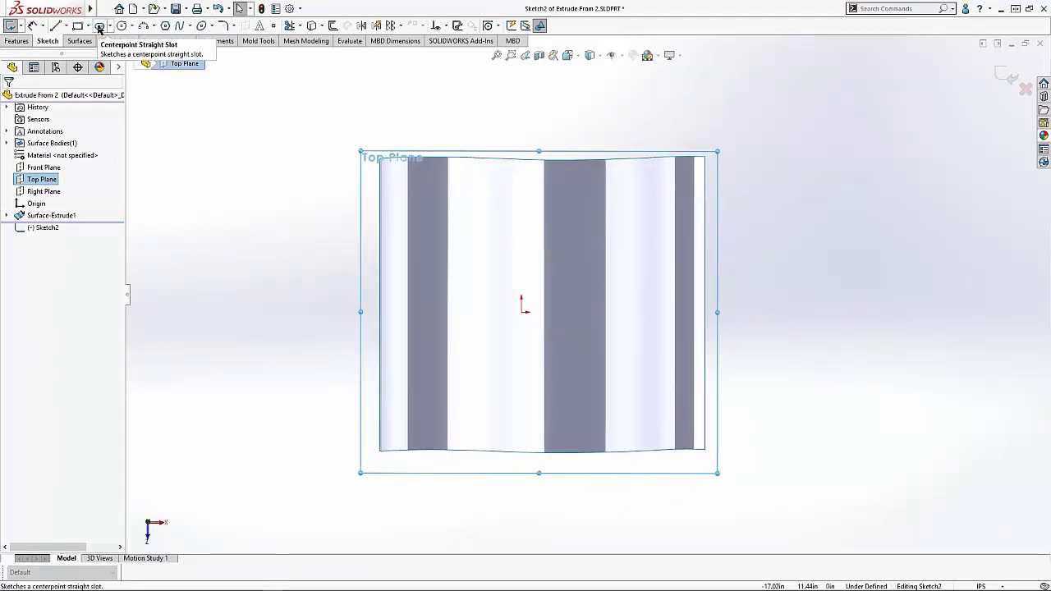
click(99, 26)
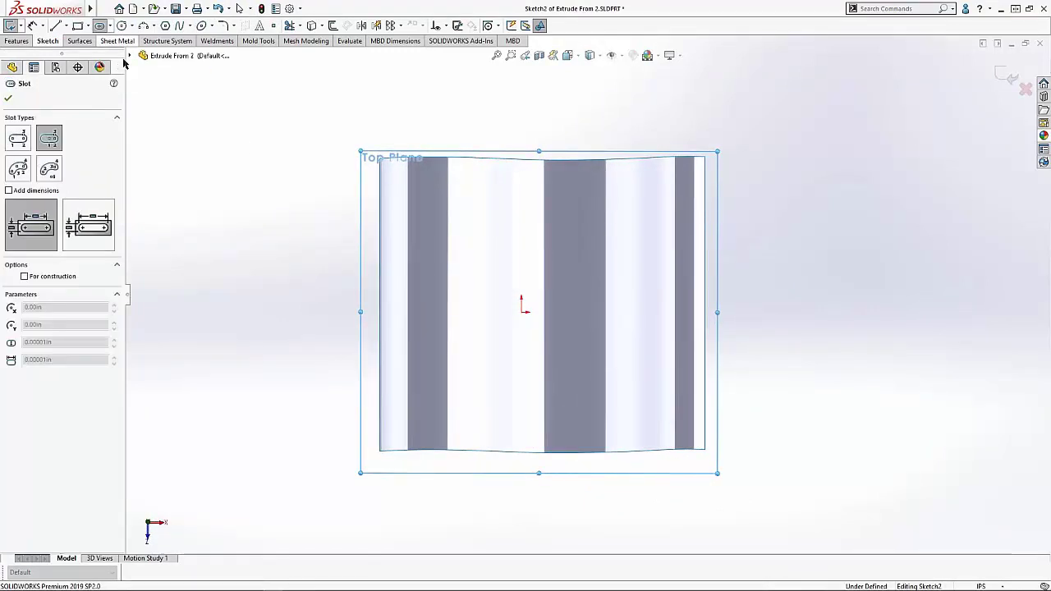
click(509, 326)
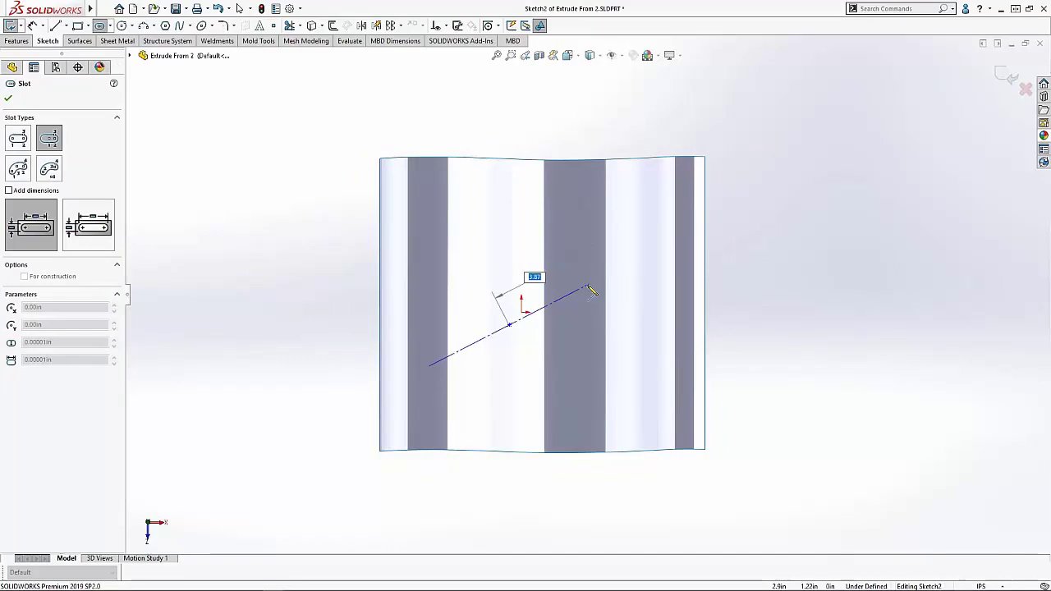
click(587, 286)
click(400, 369)
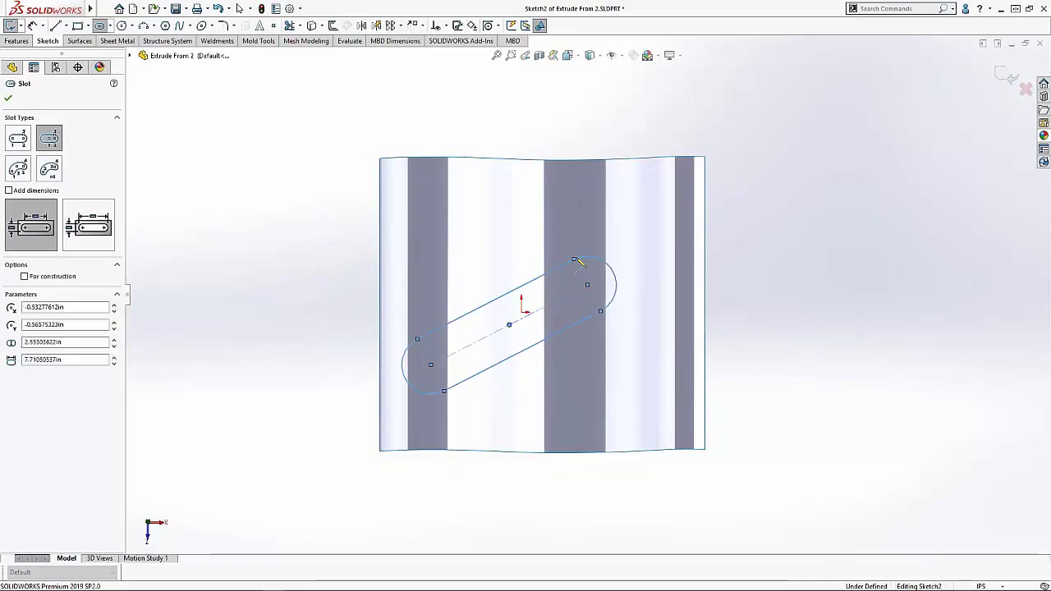
key(Escape)
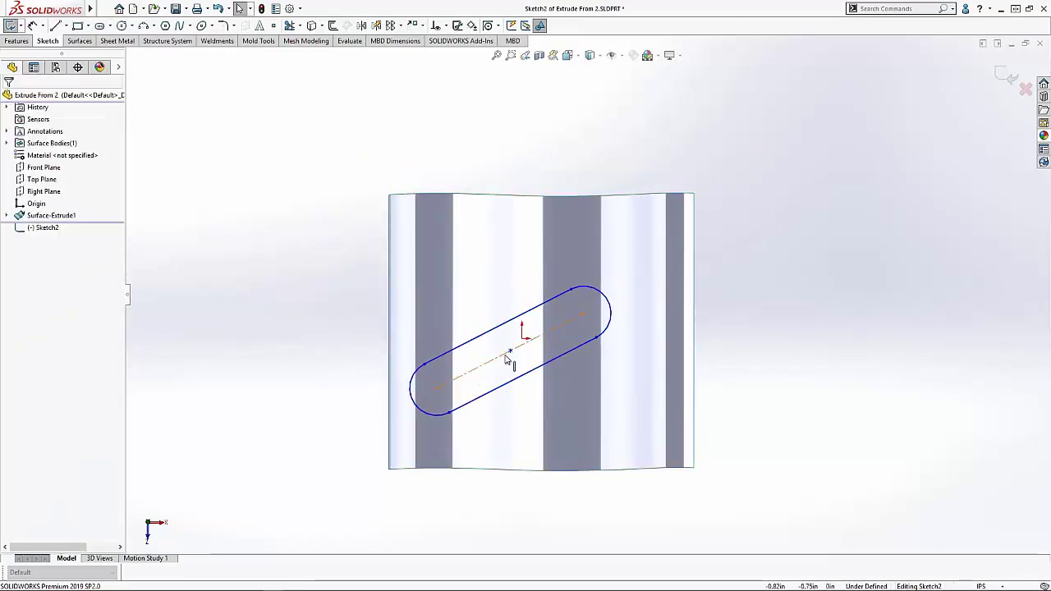
Extrude the slot sketch as a Blind boss upward from the Sketch Plane, through and well past the wavy surface.
key(ctrl+7)
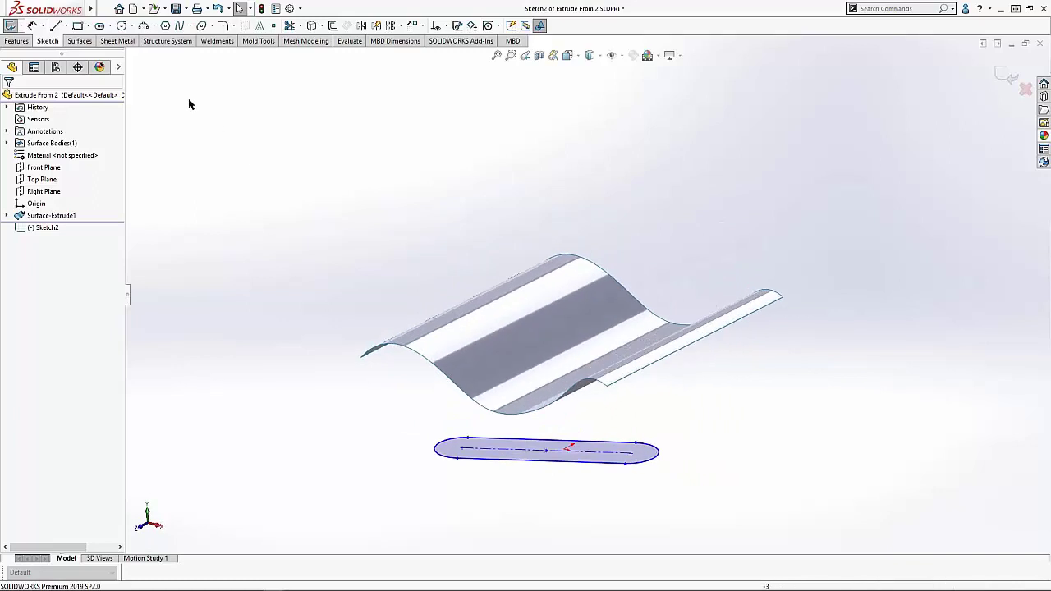
click(18, 43)
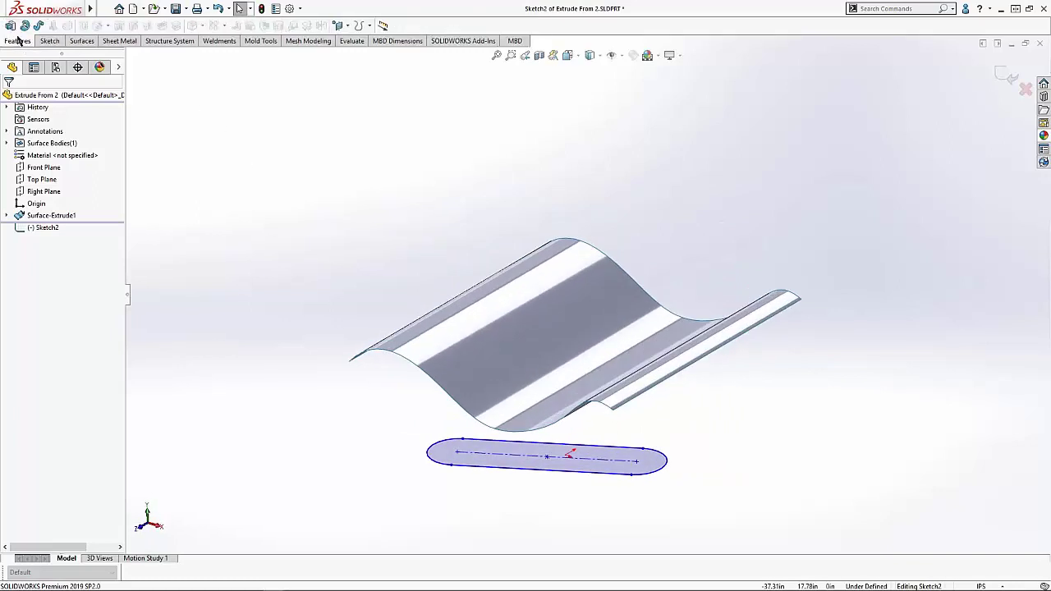
click(10, 26)
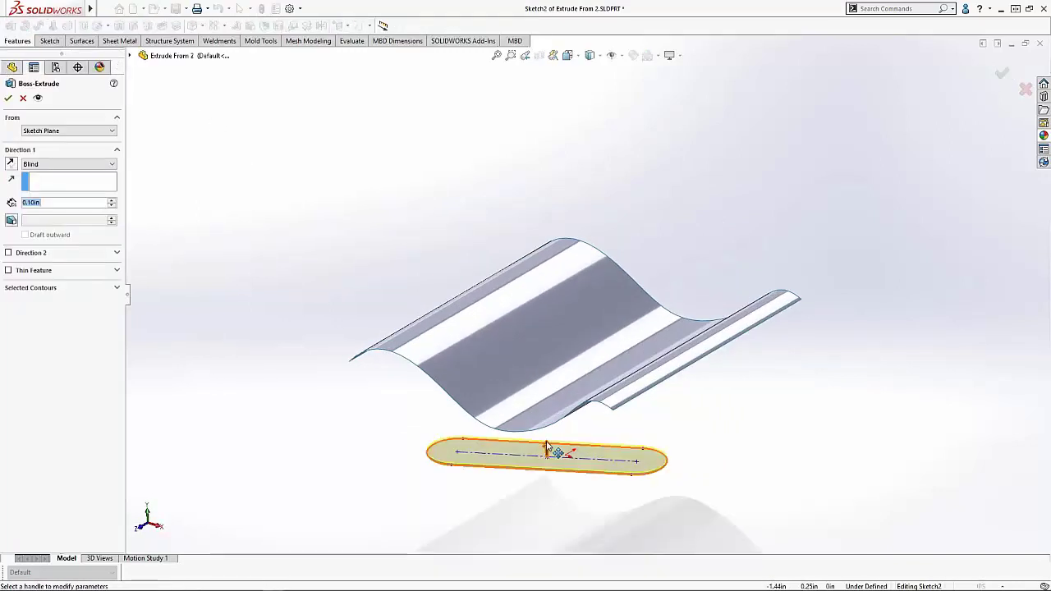
mouse_move(548, 448)
mouse_down()
mouse_move(563, 353)
mouse_move(561, 212)
mouse_up()
key(Return)
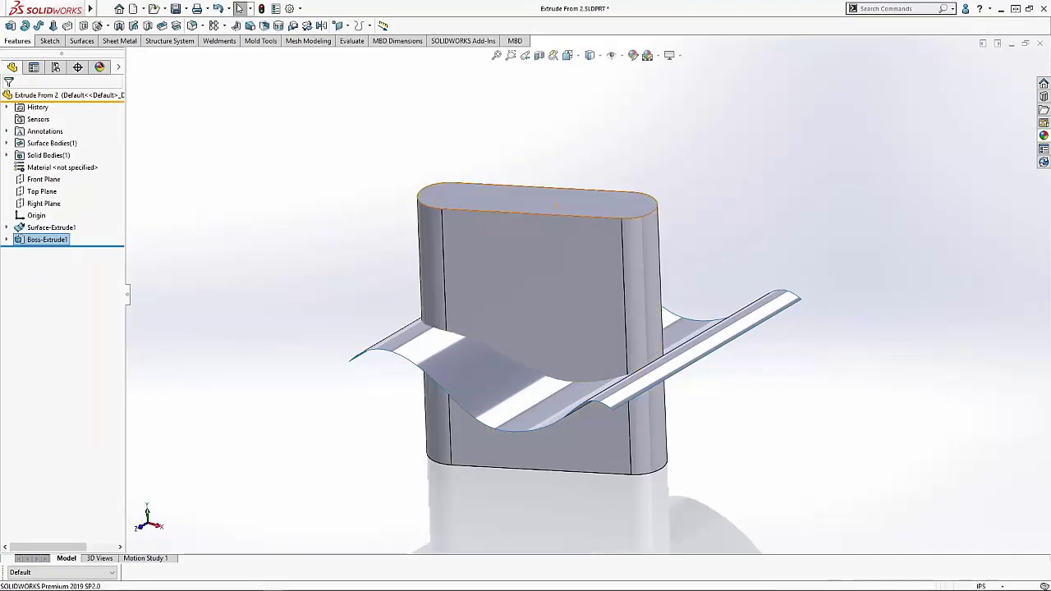
middle_drag(332, 291, 344, 293)
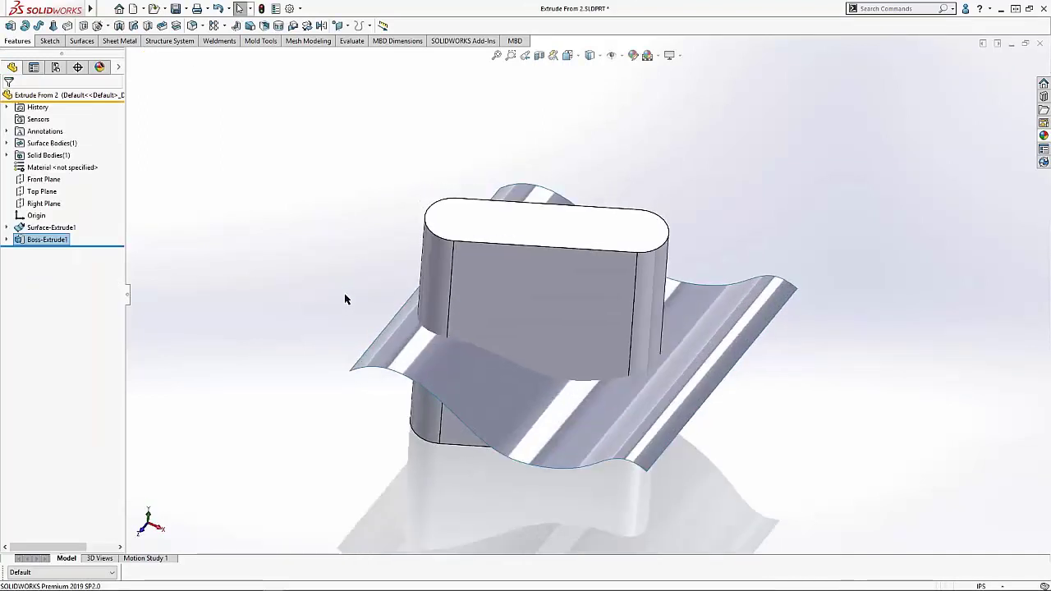
Cut the slot boss with the wavy surface, removing the portion below it.
click(176, 25)
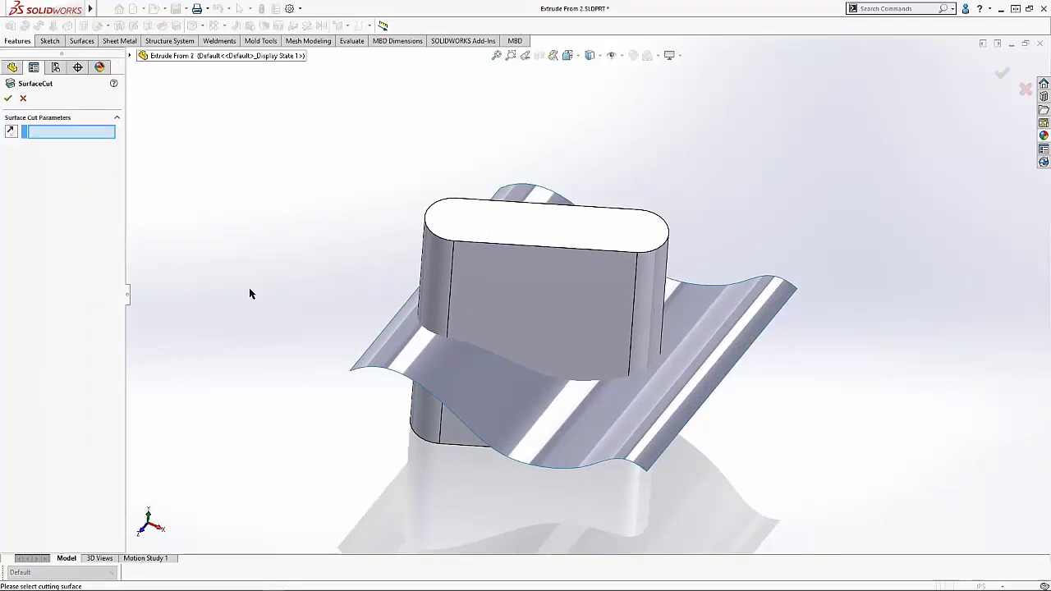
click(389, 348)
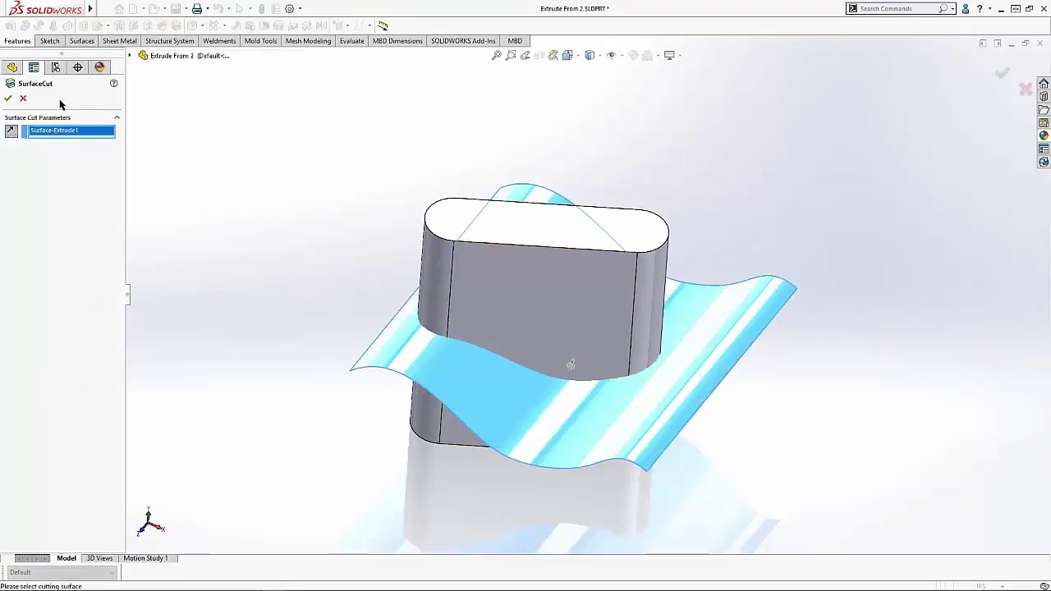
click(8, 98)
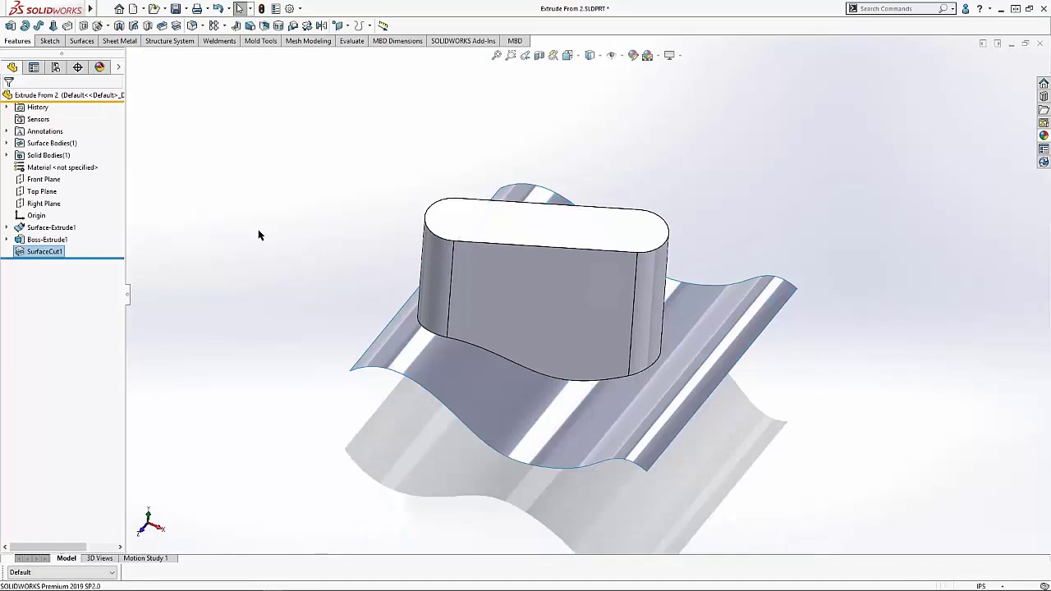
key(ctrl+7)
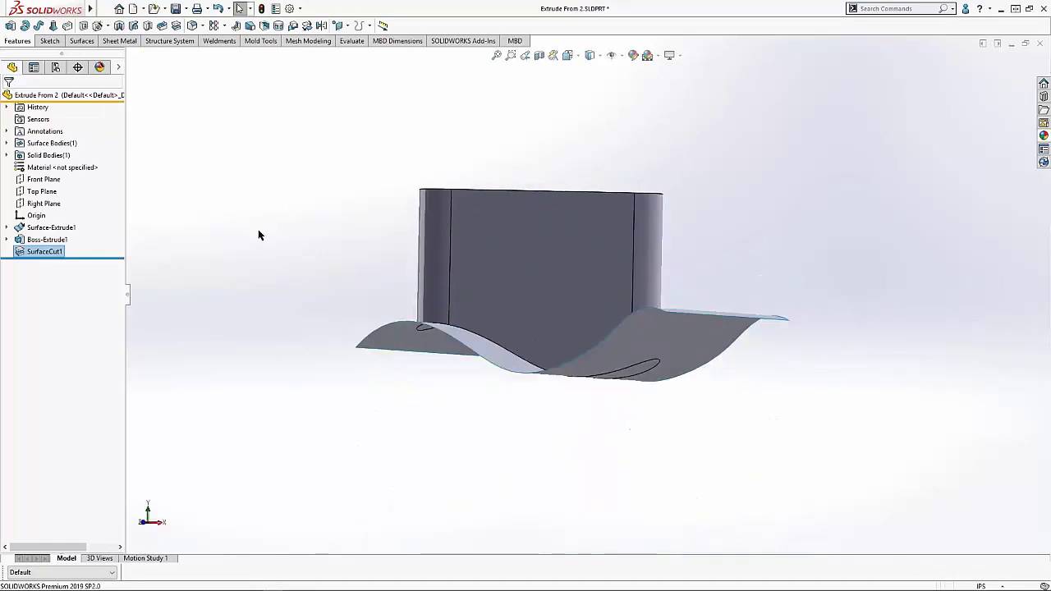
Delete the surface cut feature from the slot boss.
mouse_move(49, 251)
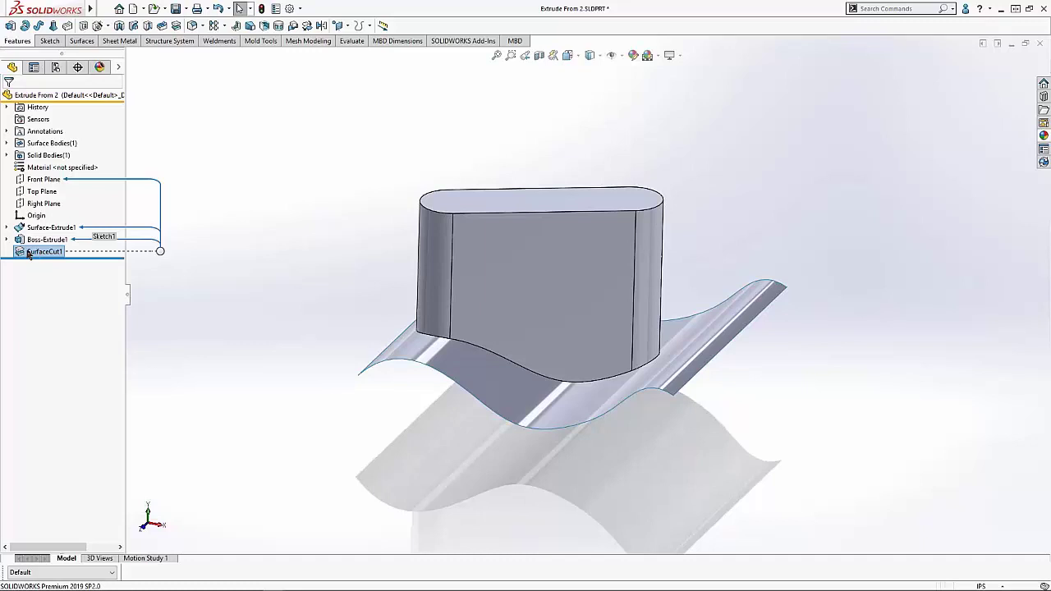
right_click(23, 252)
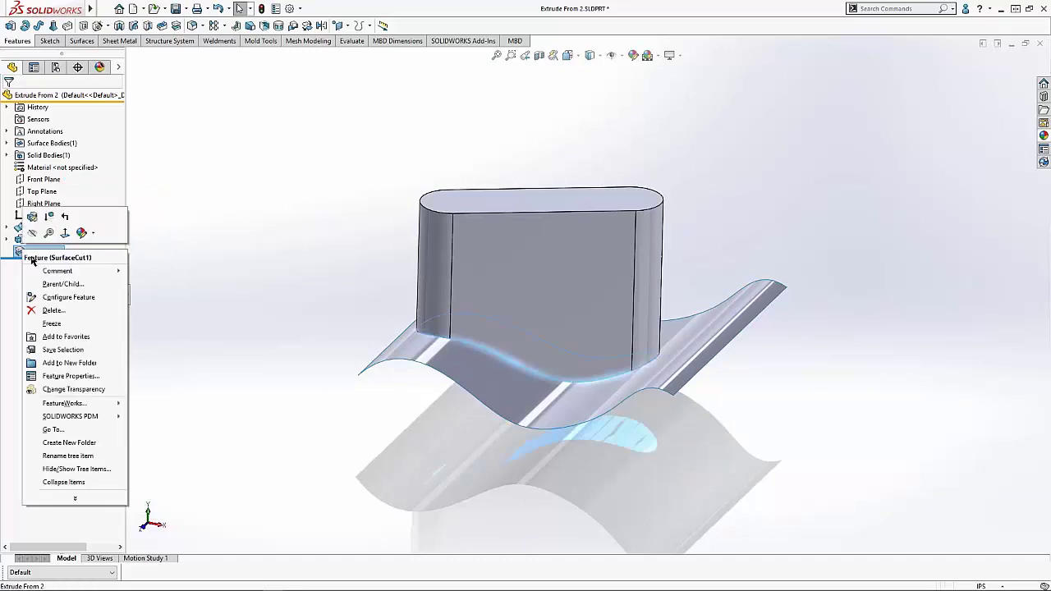
click(45, 310)
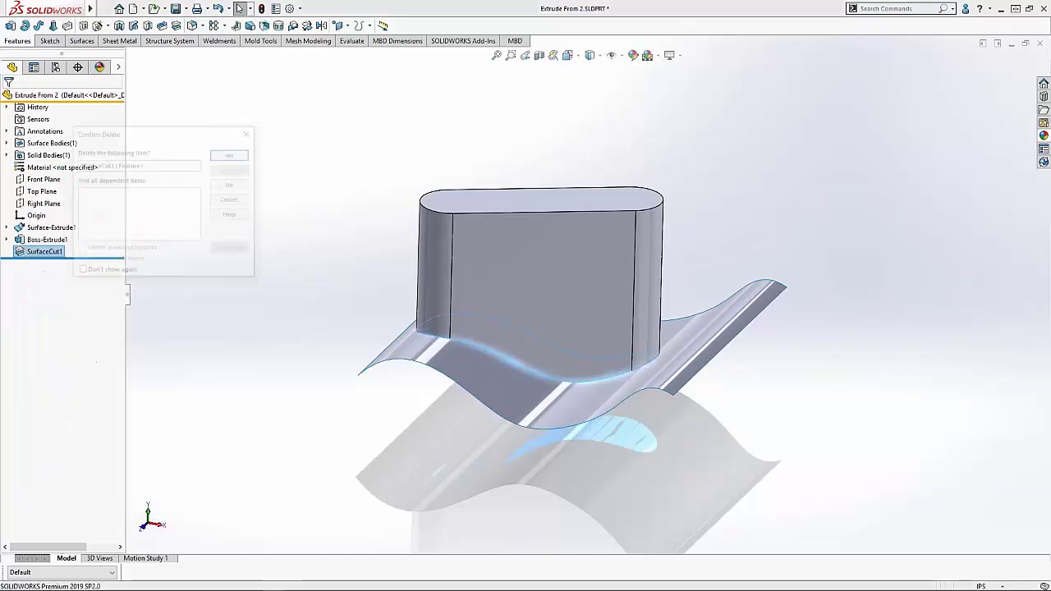
click(231, 153)
Edit the slot boss extrusion and set its From condition to Offset at 12.00 in.
click(22, 239)
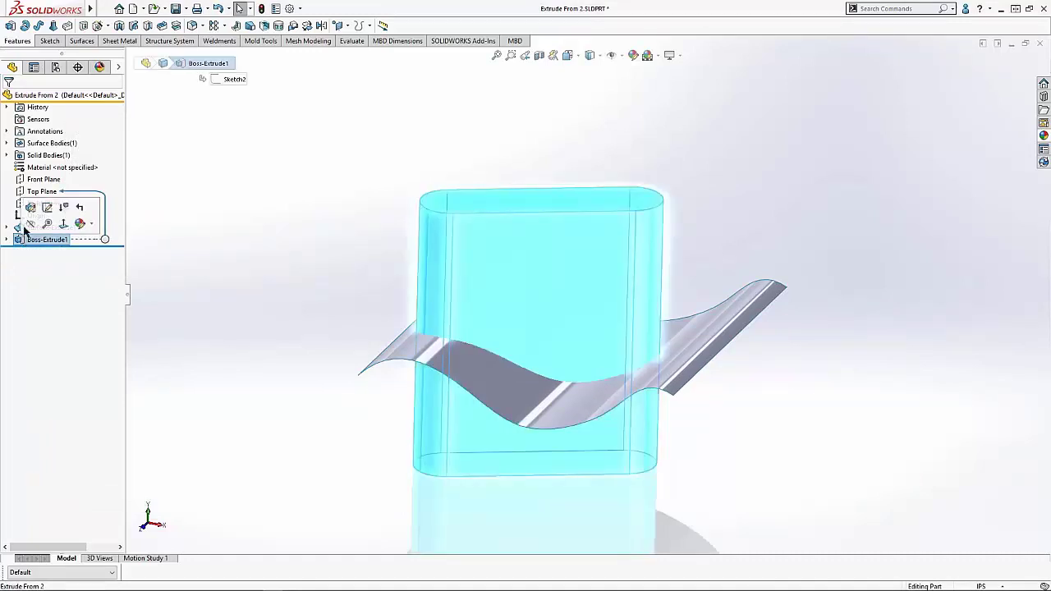
click(42, 209)
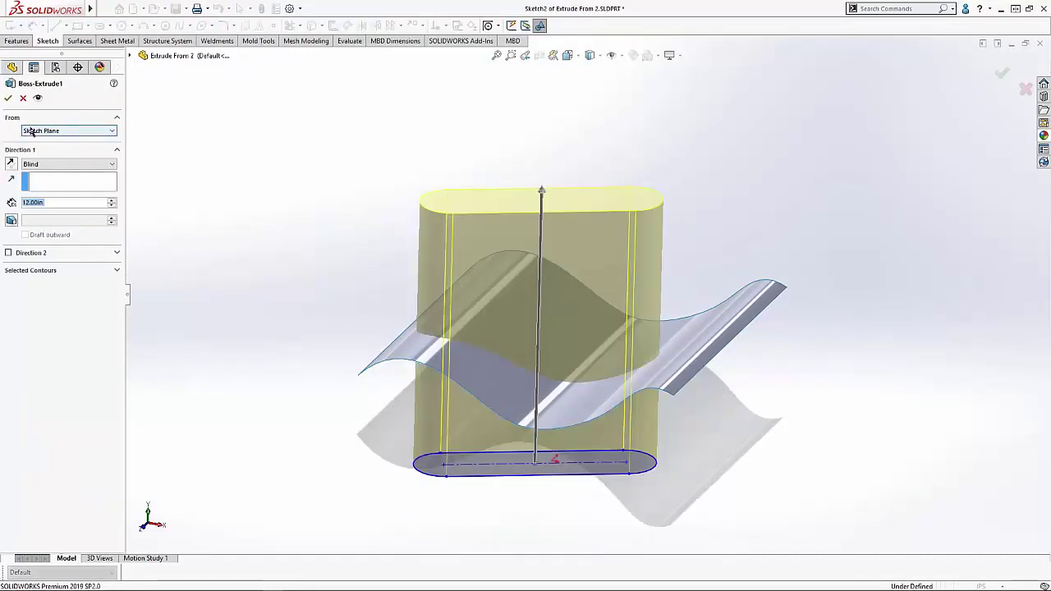
click(81, 134)
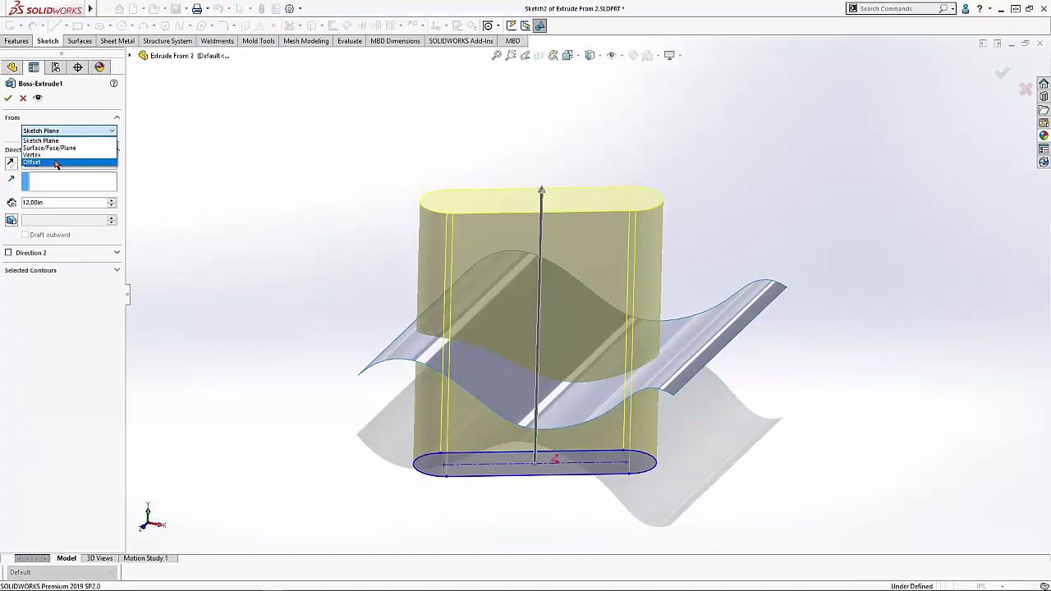
click(53, 158)
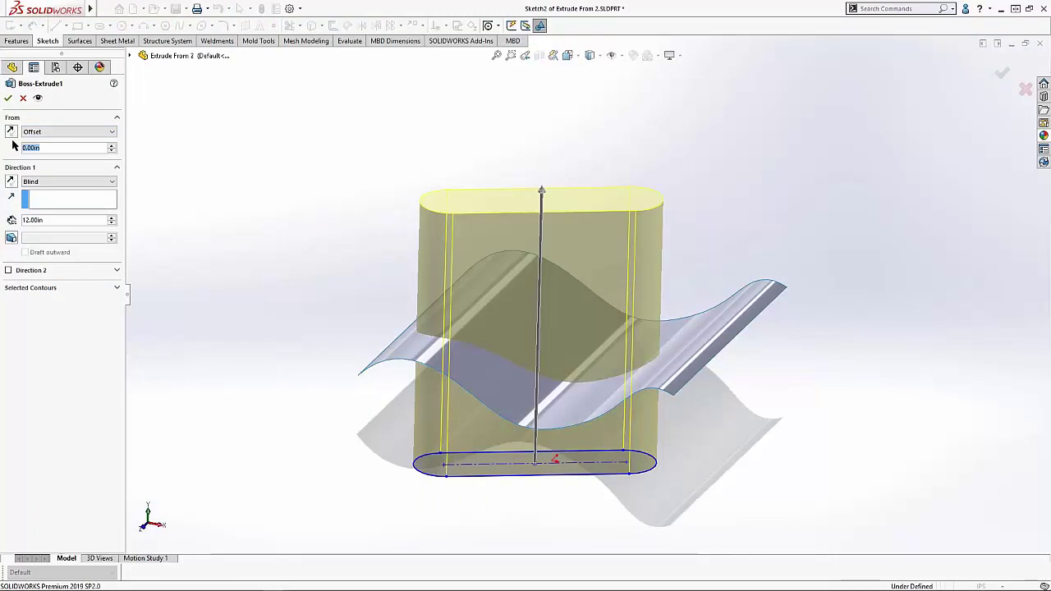
text(12)
key(Return)
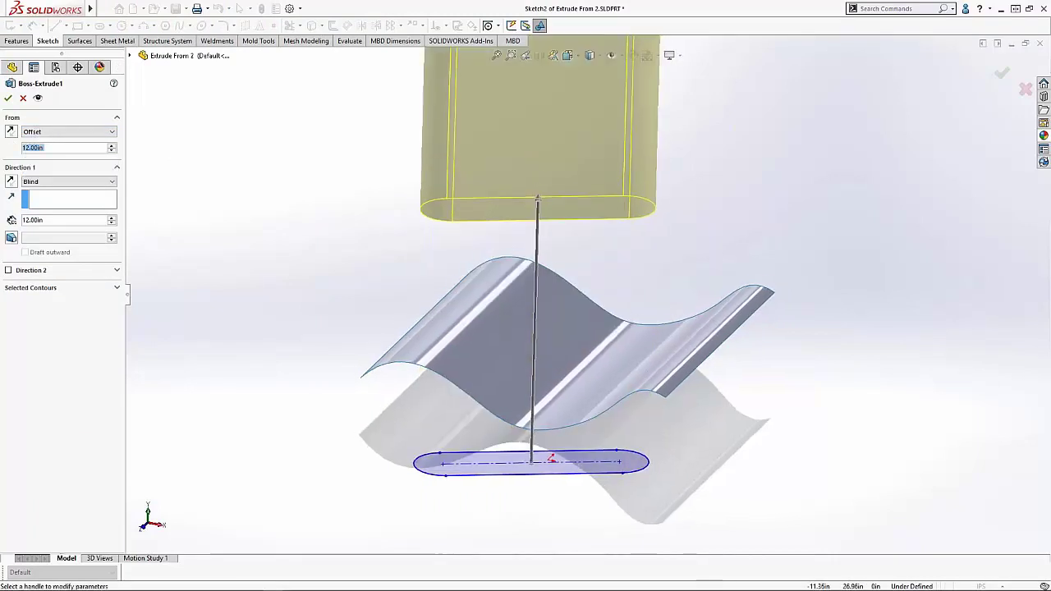
mouse_move(538, 206)
middle_down()
mouse_move(547, 222)
mouse_move(535, 282)
middle_up()
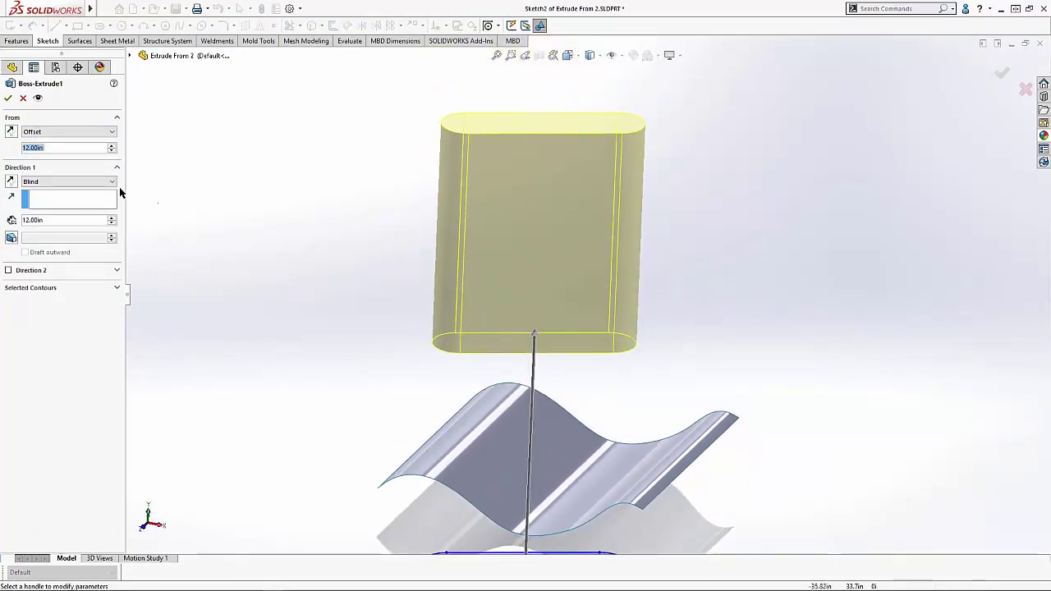
Set the slot extrusion's end condition to Up To Surface, choose the wavy surface, and accept the feature.
click(76, 182)
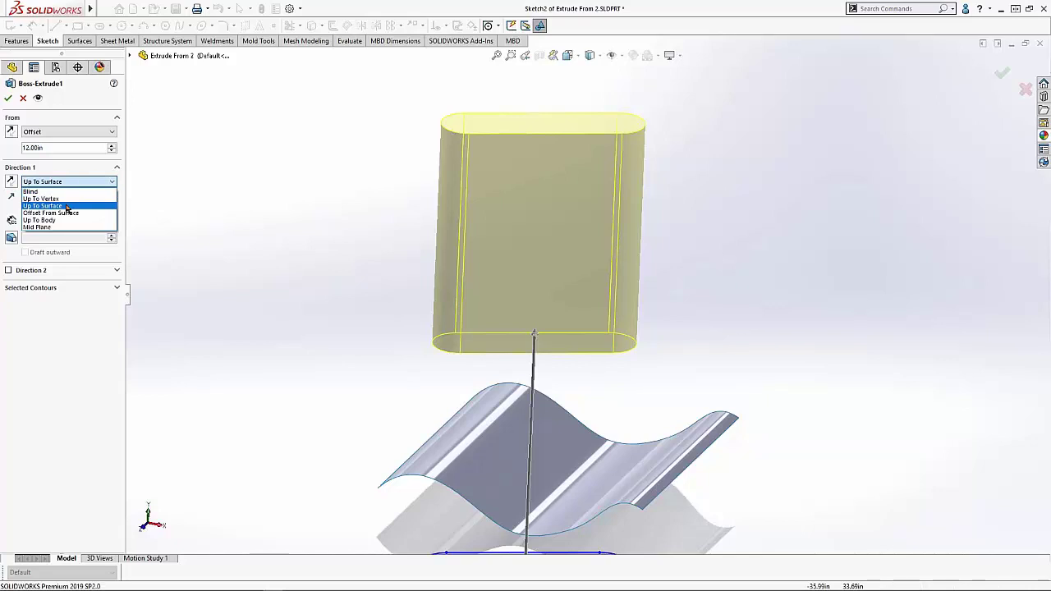
click(49, 206)
click(462, 451)
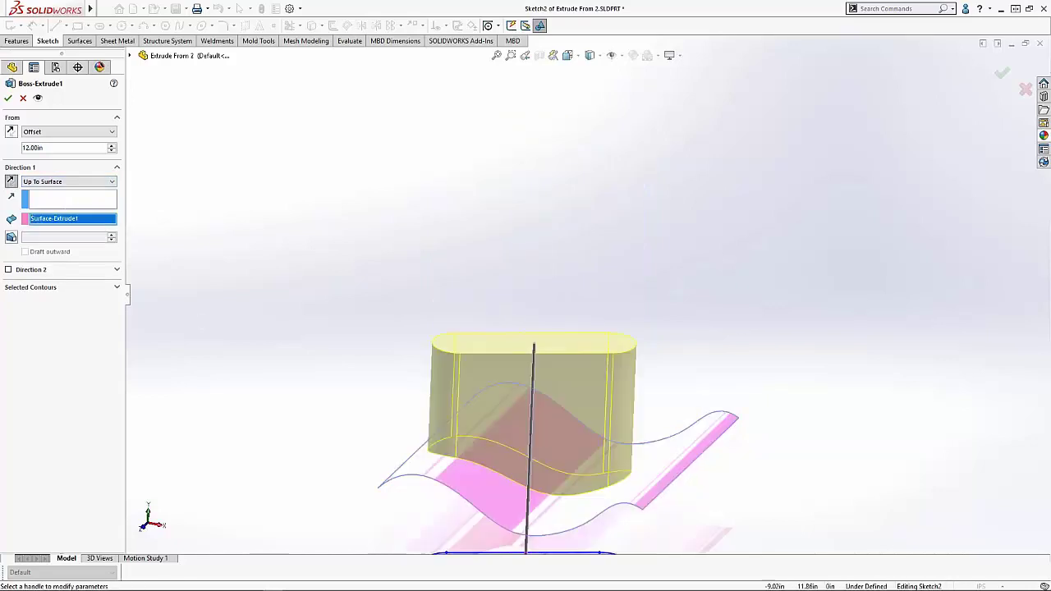
key(Return)
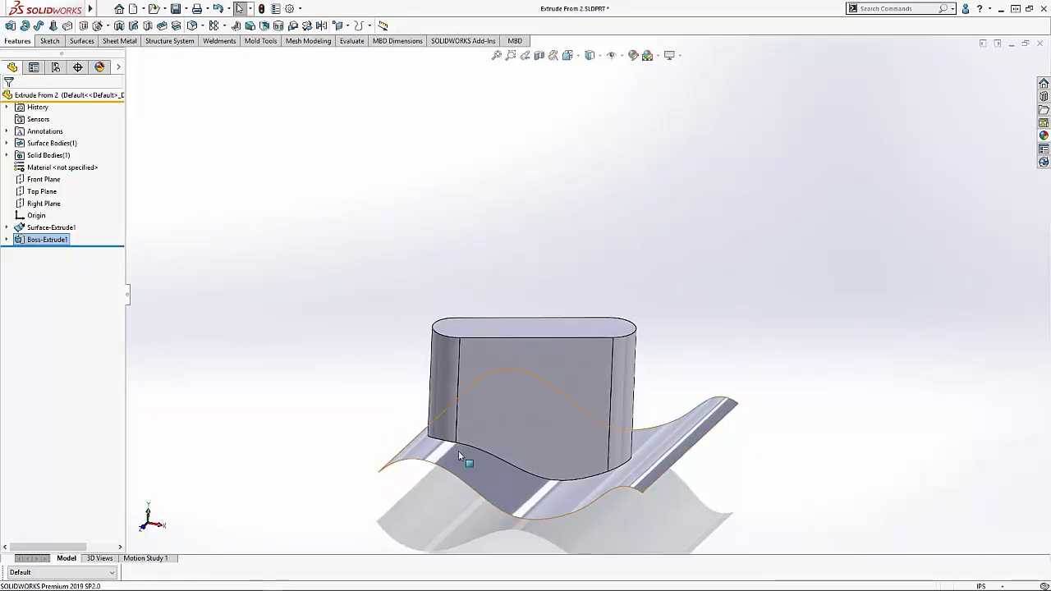
click(458, 450)
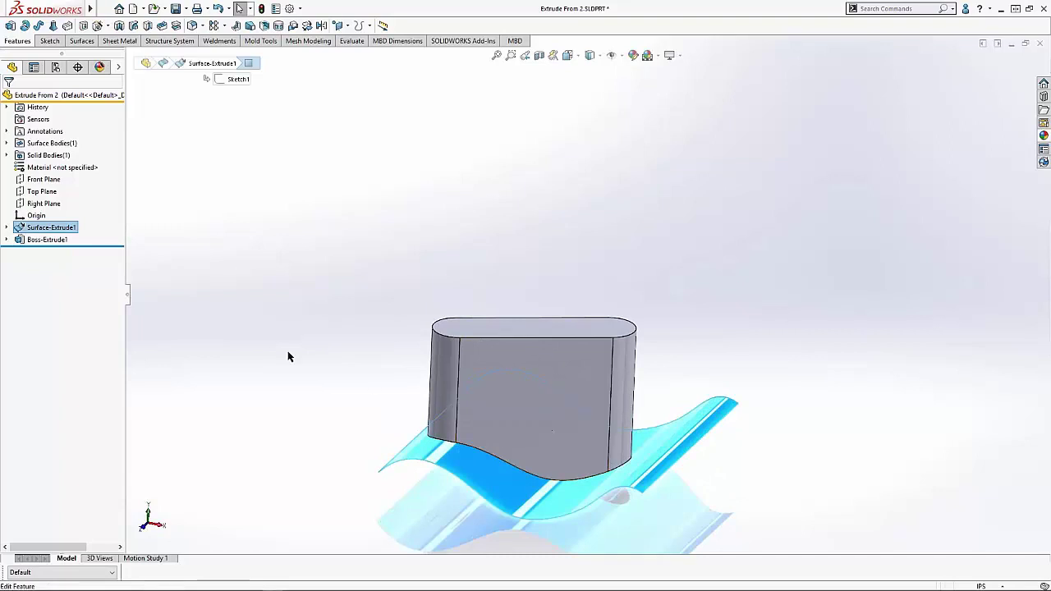
mouse_move(472, 452)
middle_down()
mouse_move(500, 474)
mouse_move(469, 450)
mouse_move(481, 457)
middle_up()
scroll(481, 456, up, 1)
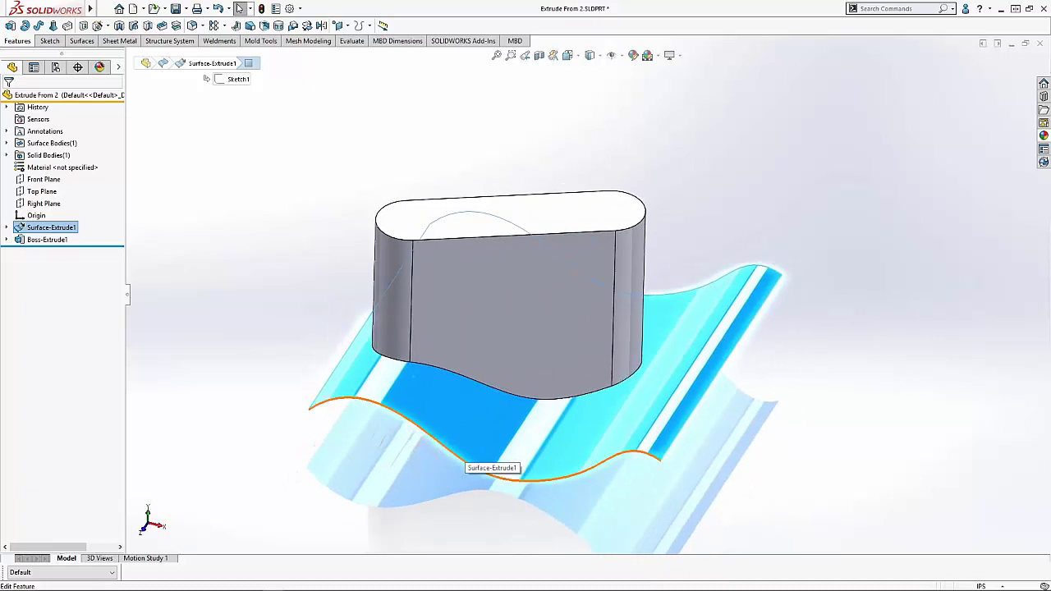
Close the wavy-surface part, switch to the PowerPoint presentation, and open the example part Extrude From 3 in SOLIDWORKS.
click(1040, 43)
mouse_move(529, 588)
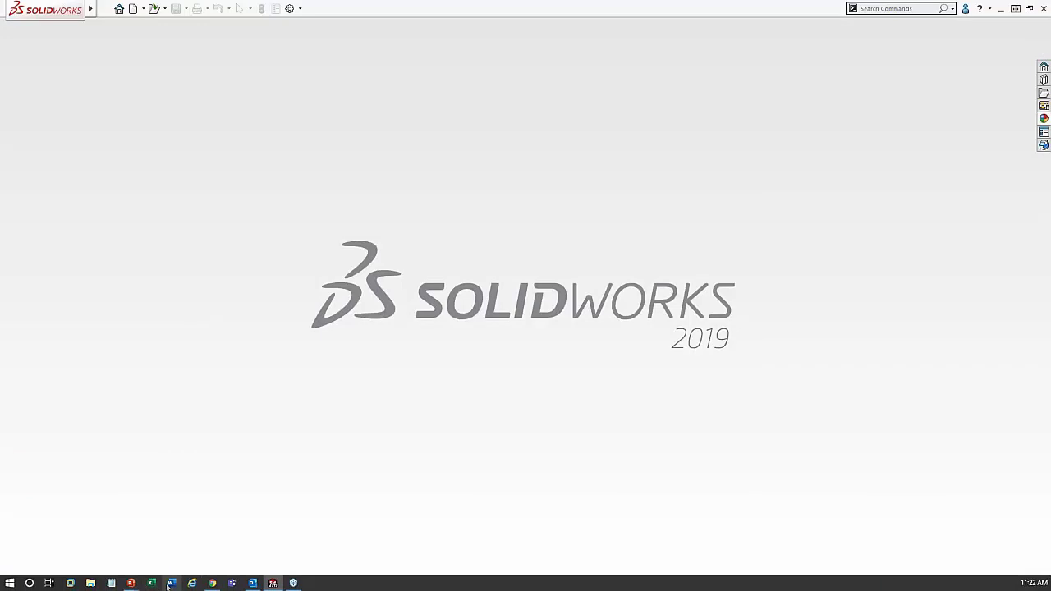
mouse_move(135, 584)
click(268, 544)
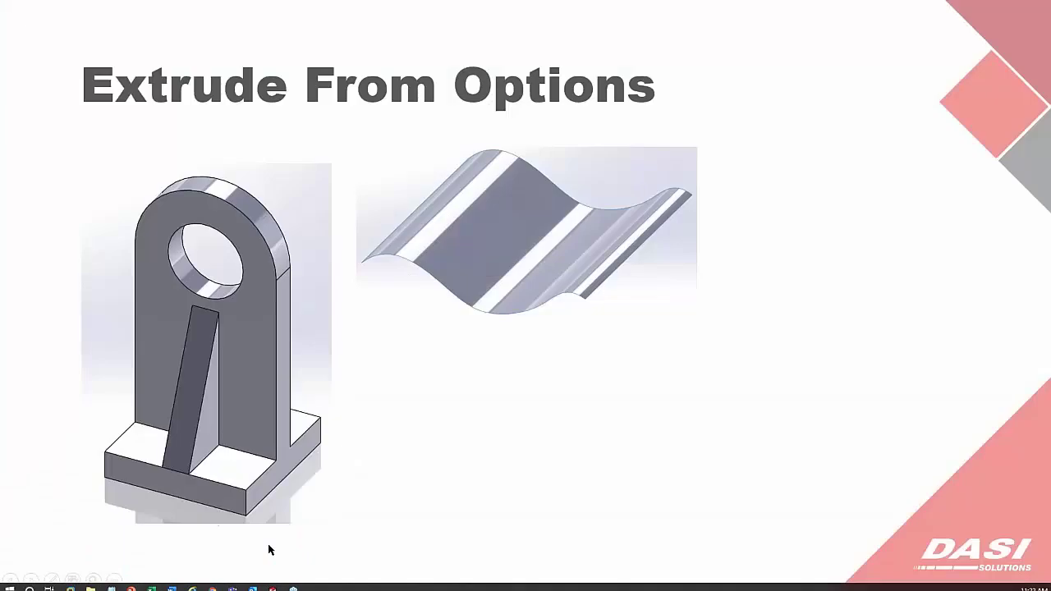
click(489, 424)
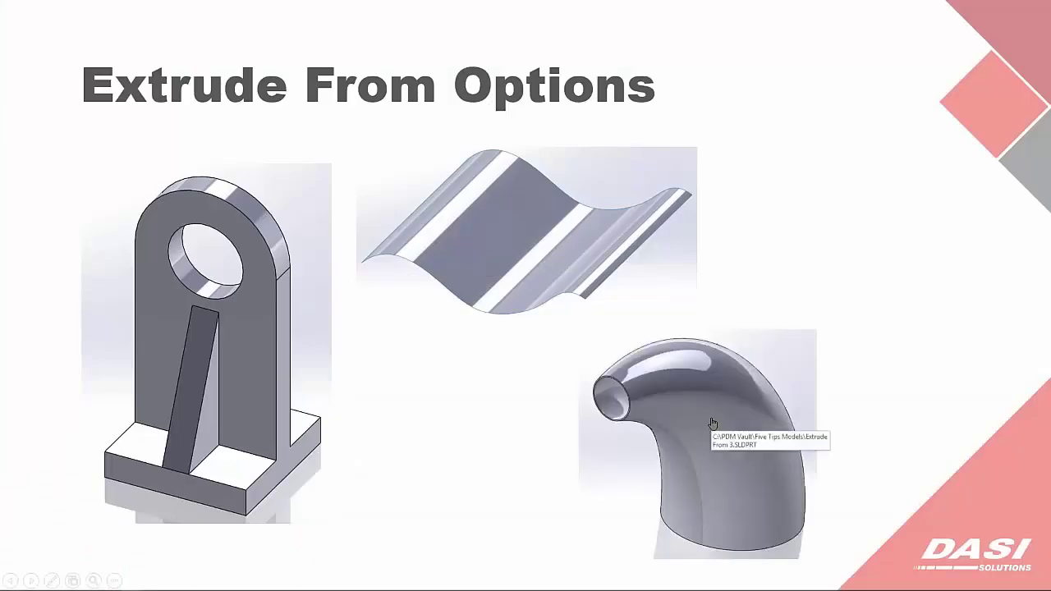
click(713, 424)
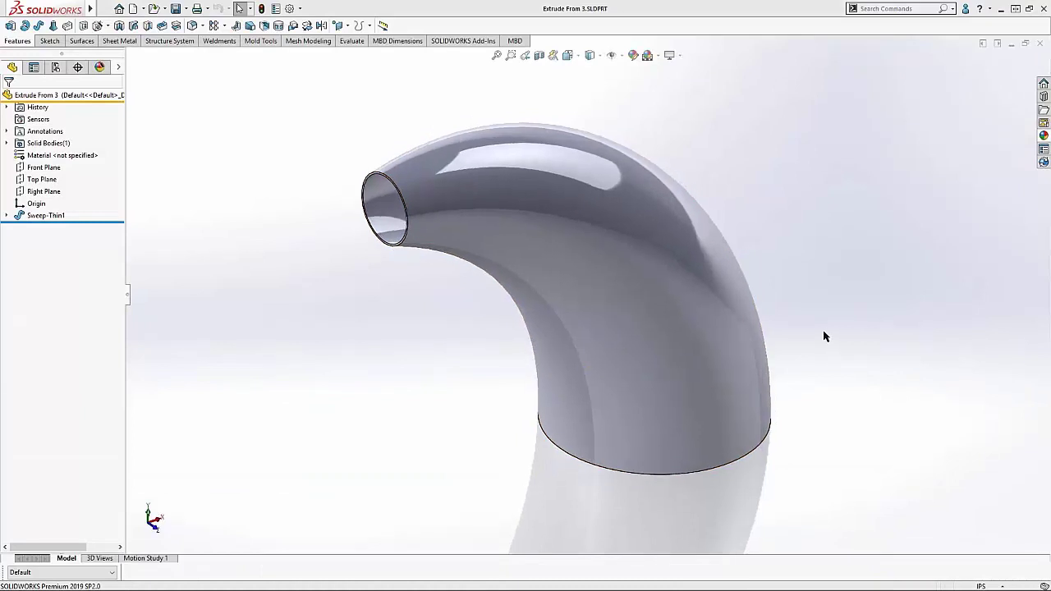
Examine how the Front, Top and Right planes sit relative to the curved horn body.
middle_drag(824, 335, 786, 387)
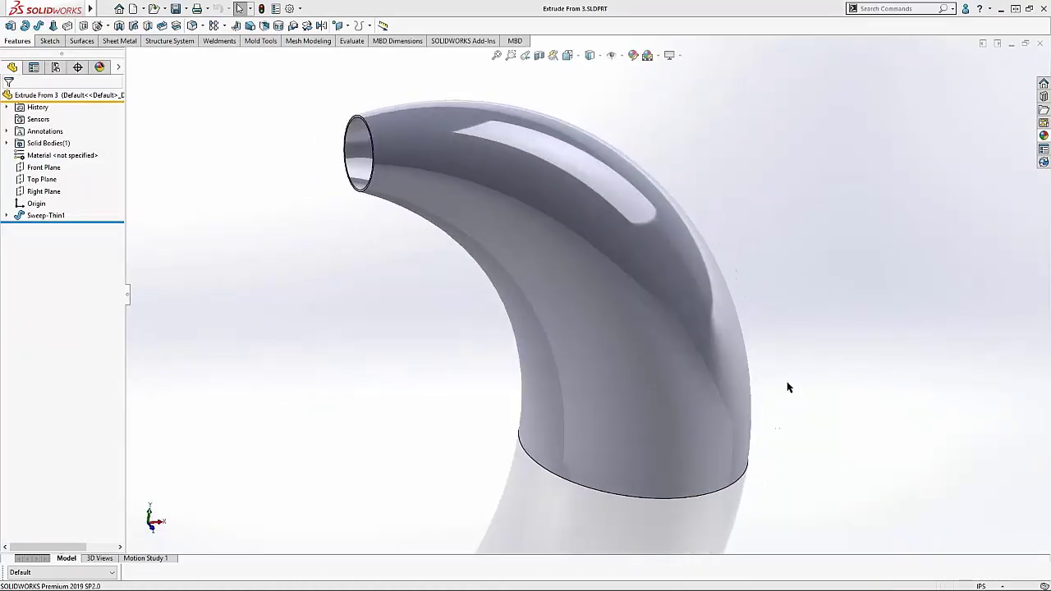
click(56, 169)
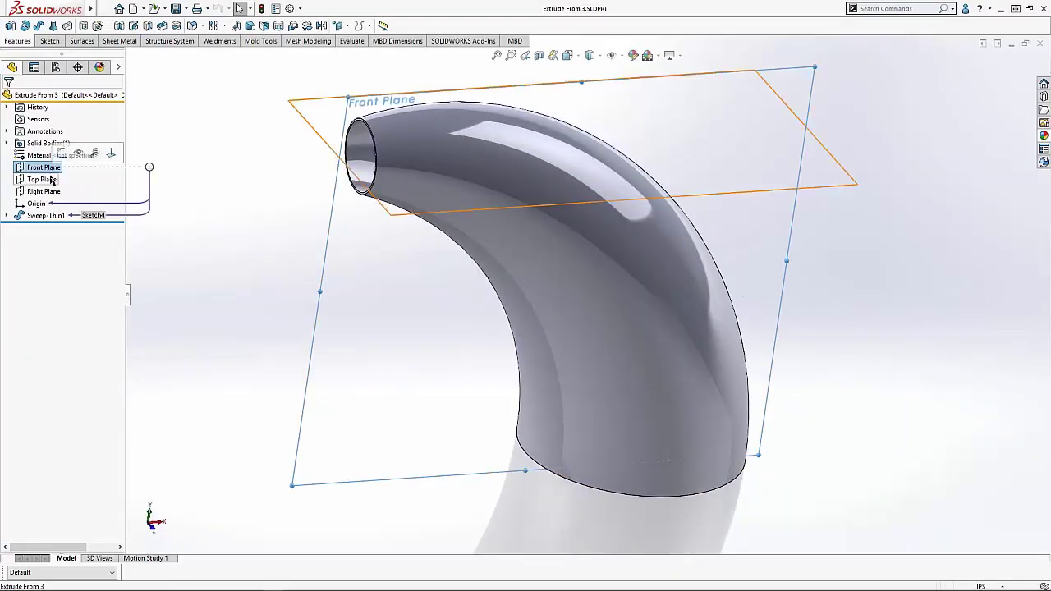
shift+click(49, 192)
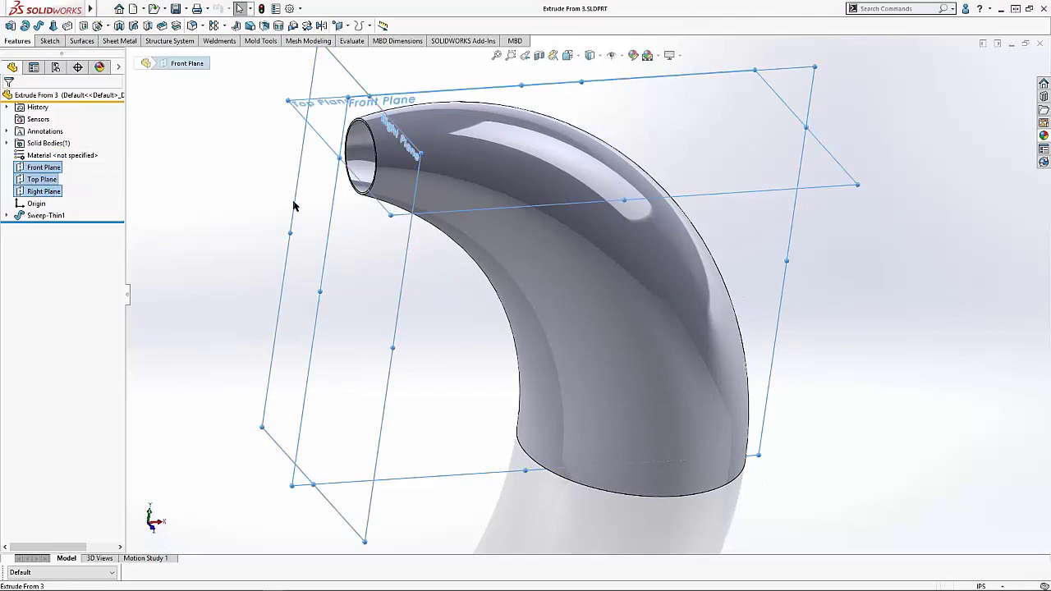
middle_drag(316, 205, 467, 138)
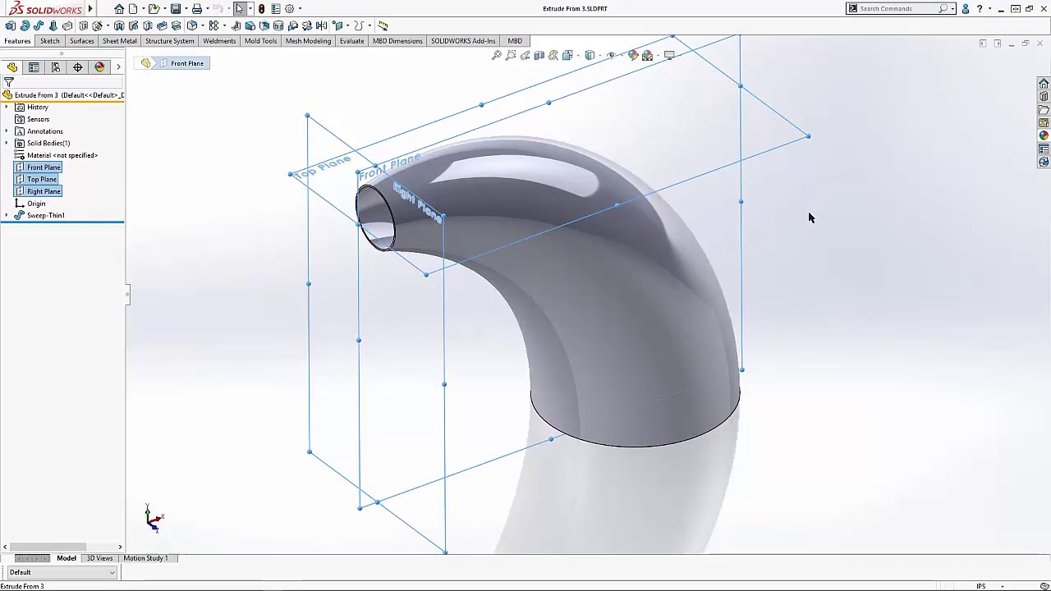
middle_drag(810, 216, 761, 243)
click(286, 287)
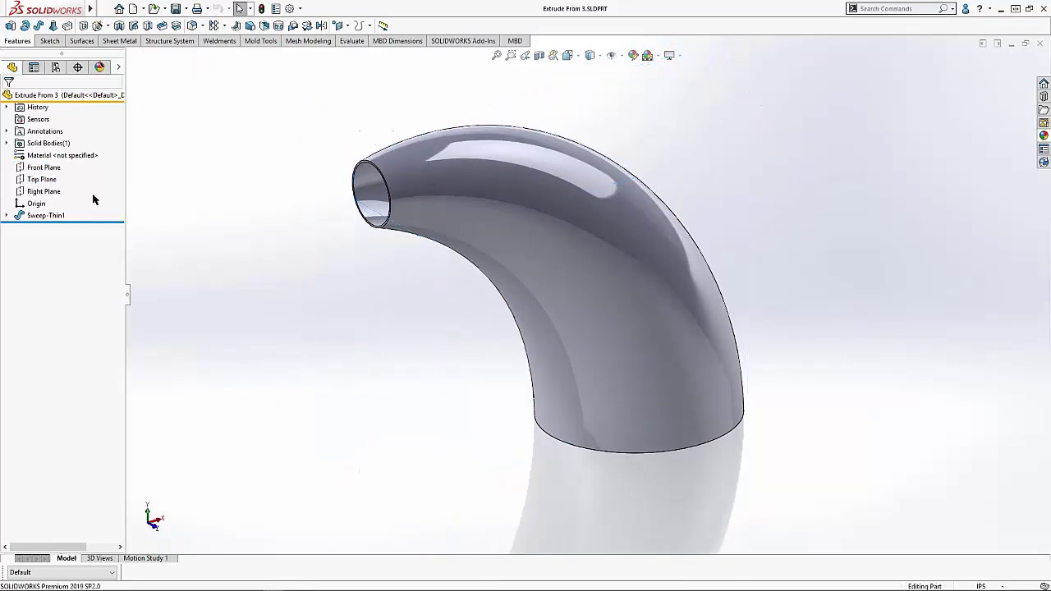
Start a sketch on the Right Plane and draw a vertical centerline about 9.24 in long downward from the origin.
click(45, 192)
click(49, 177)
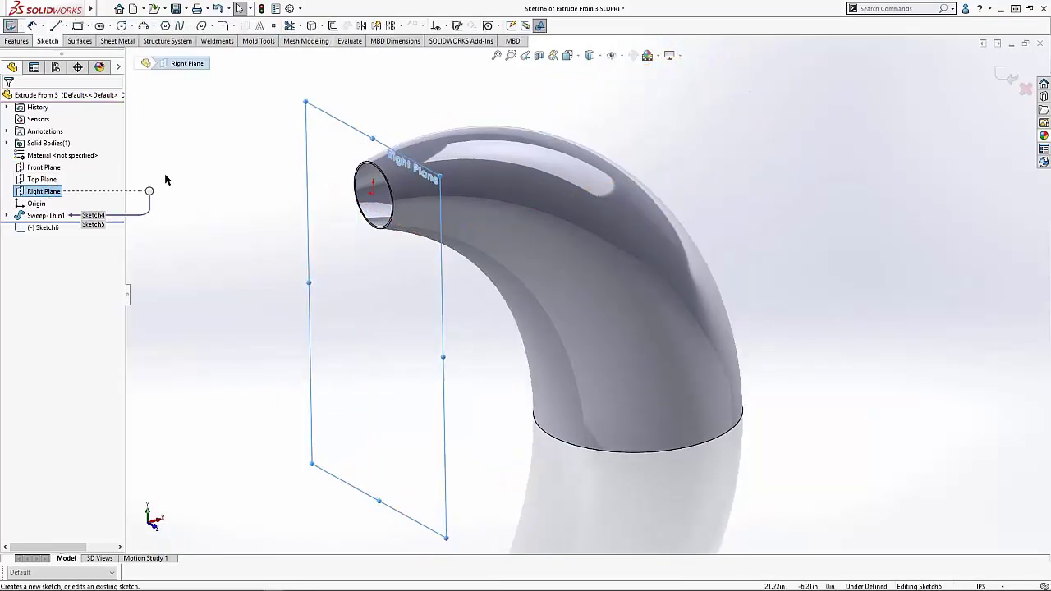
click(65, 25)
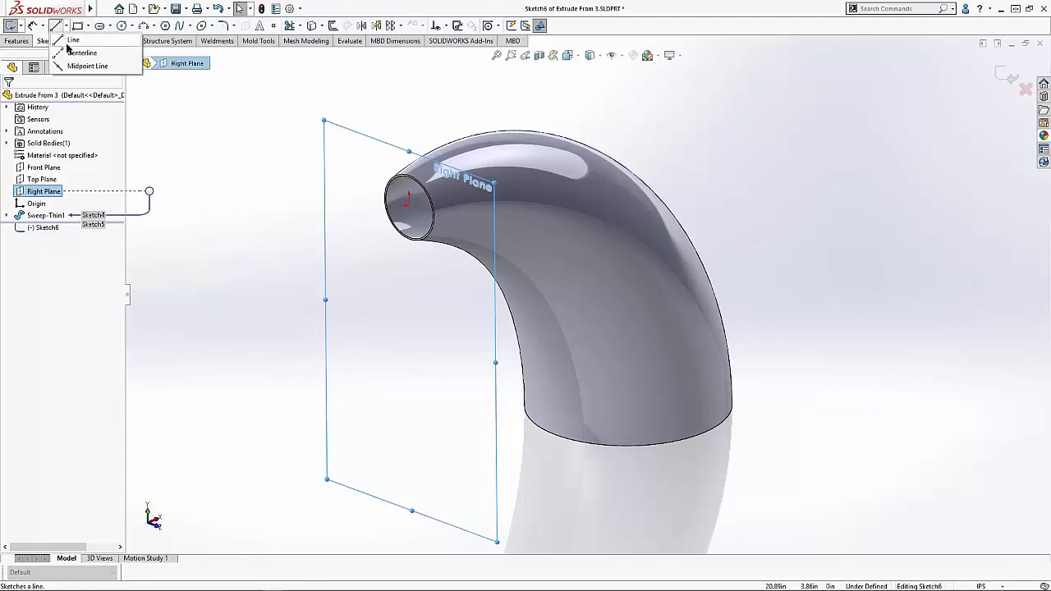
click(82, 49)
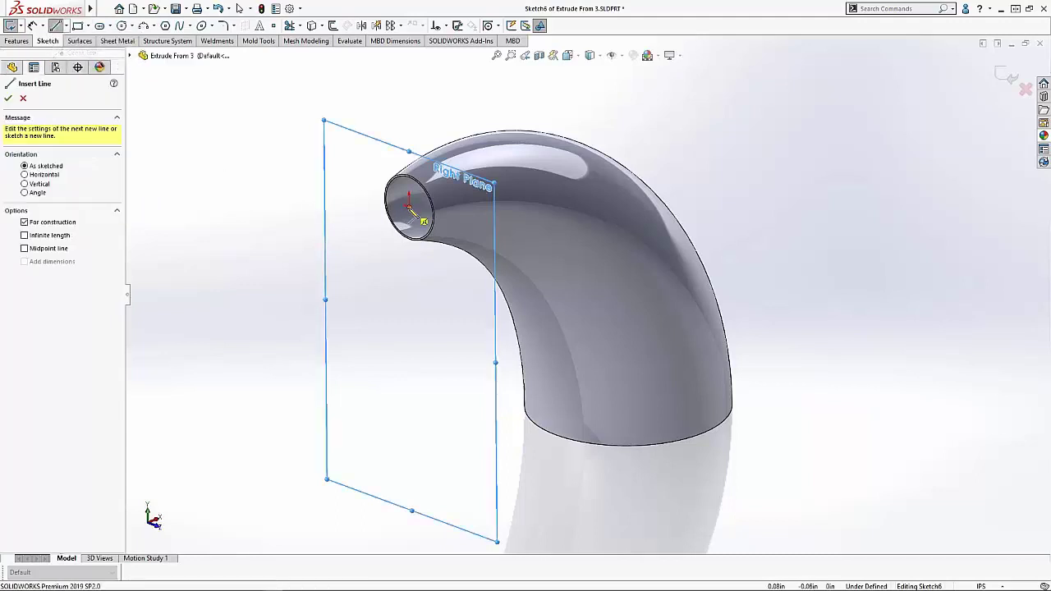
click(409, 208)
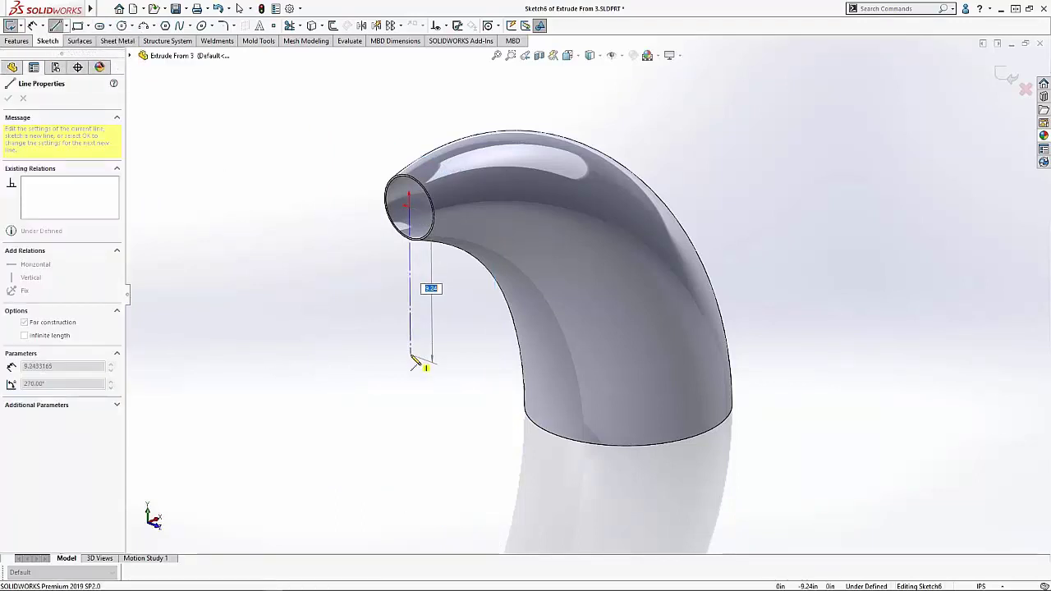
double_click(410, 357)
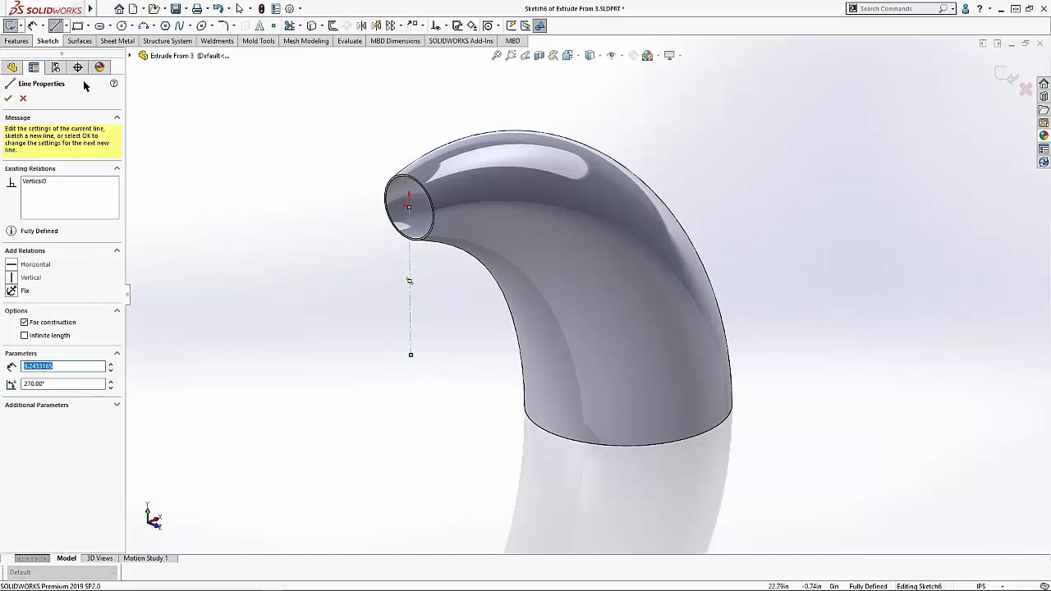
Draw a circle 3.00 in in diameter centered on the lower end of the centerline.
click(119, 28)
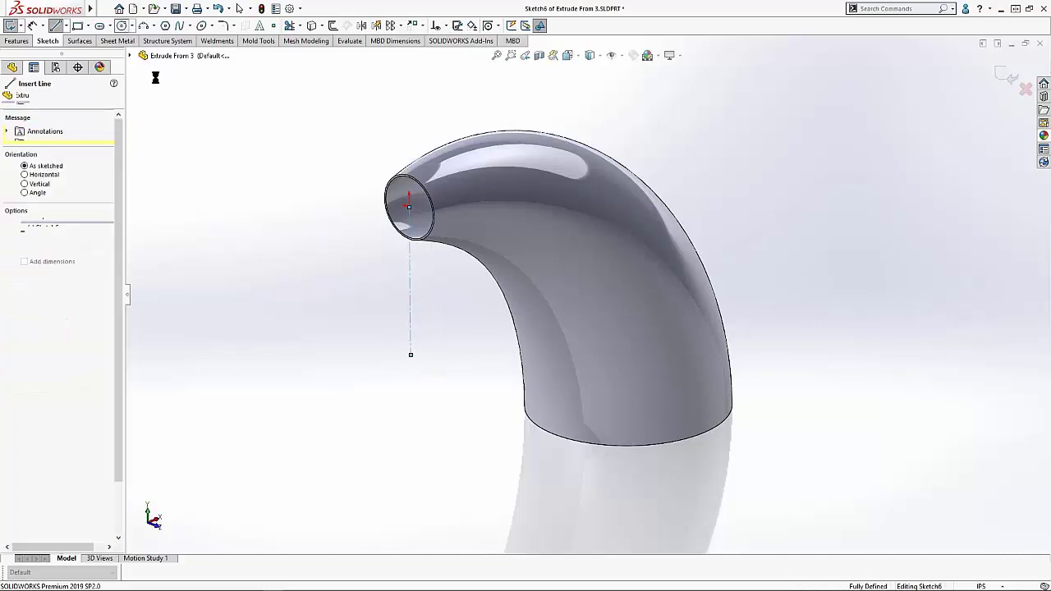
click(411, 355)
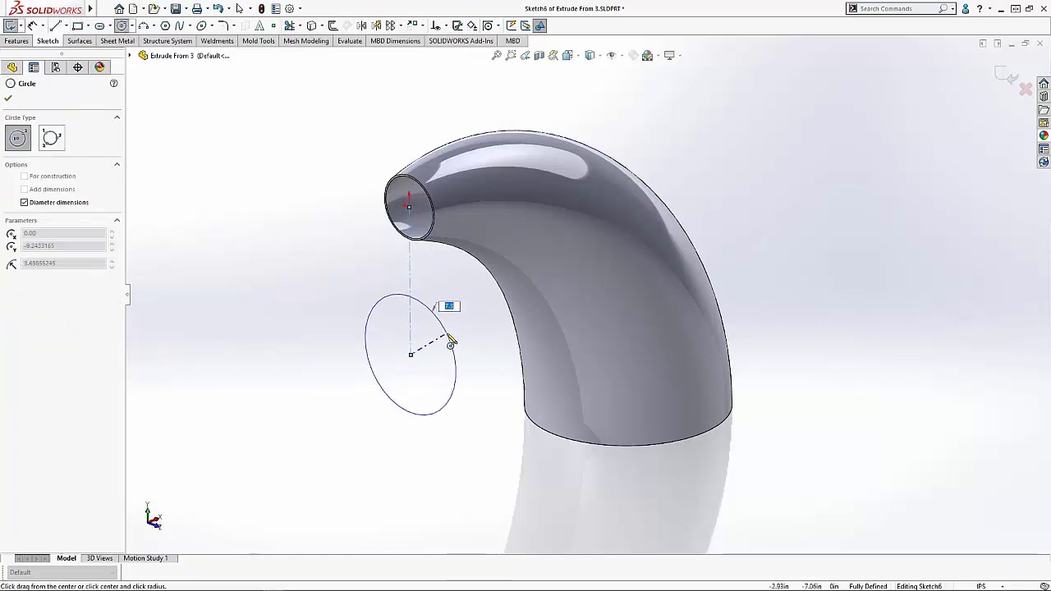
click(444, 329)
key(Return)
key(s)
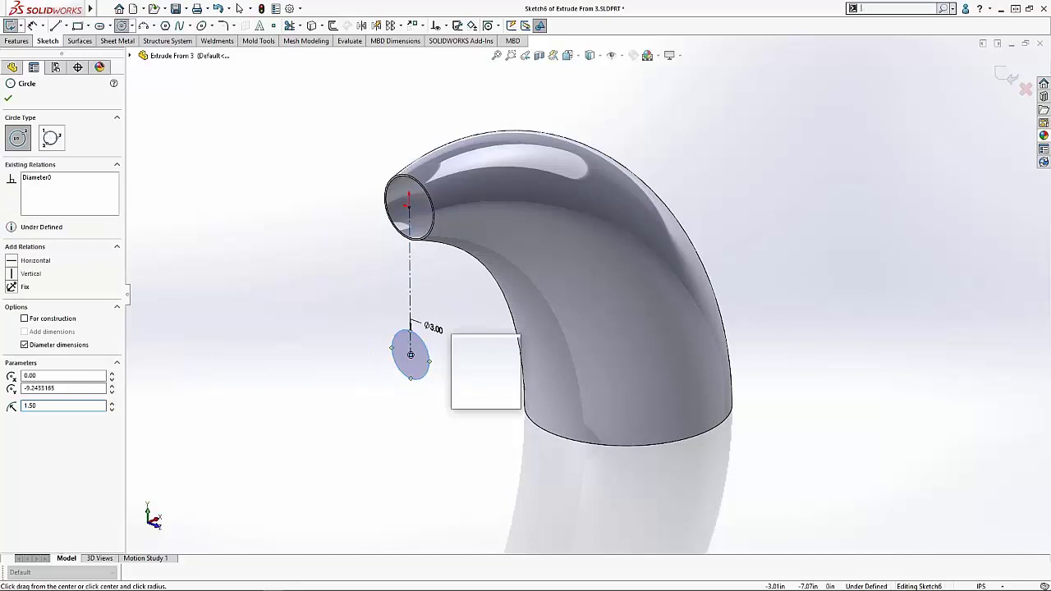
Dimension the vertical centerline's length and set it to 12 in.
click(481, 345)
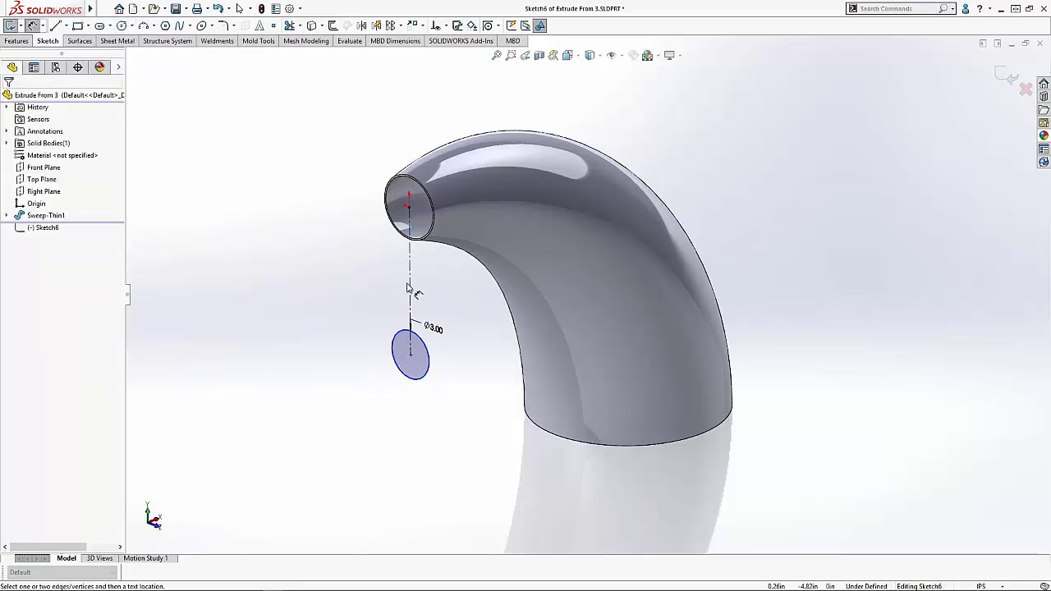
click(411, 284)
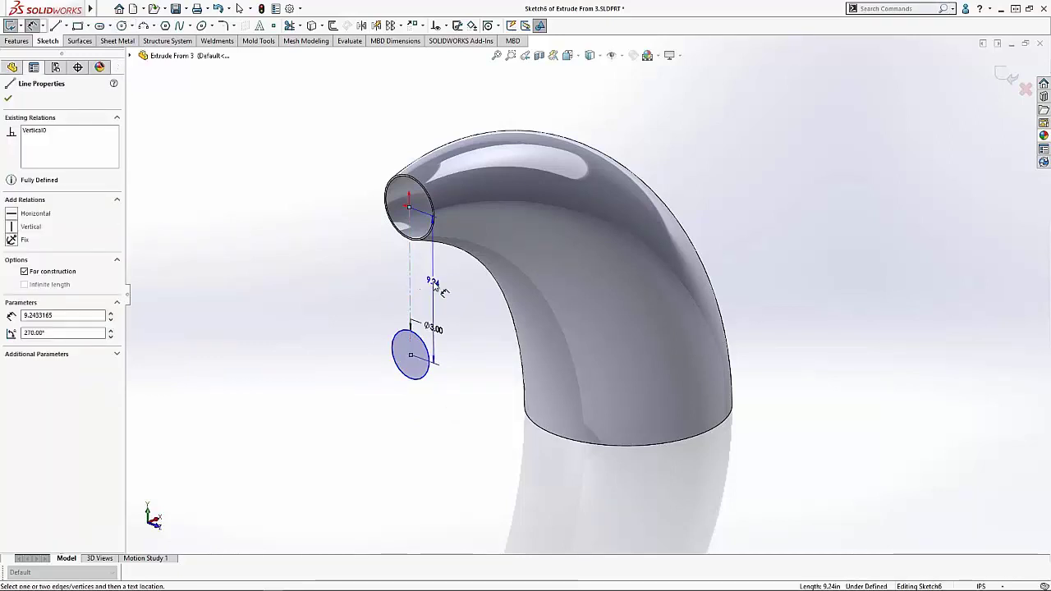
click(435, 283)
text(12)
key(Return)
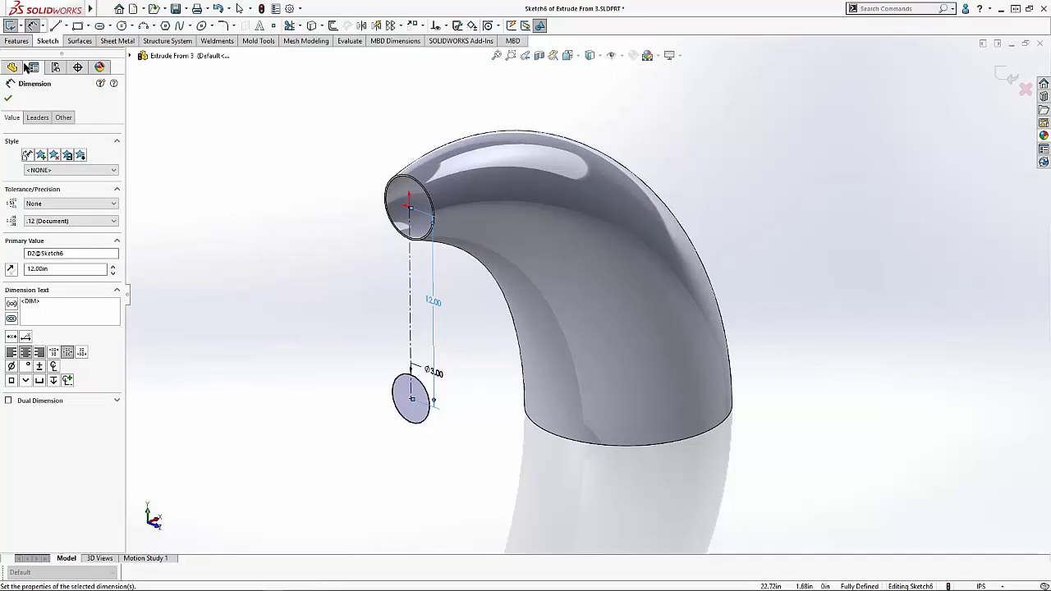
click(14, 68)
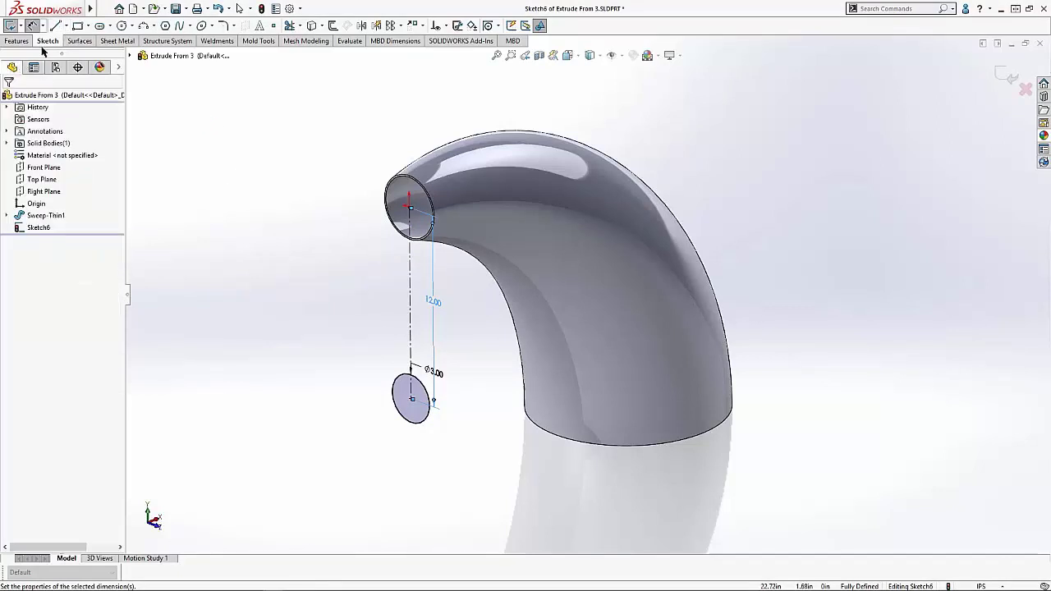
Start a boss extrusion of the circle sketch with its From condition set to an Offset of 26 in.
click(17, 41)
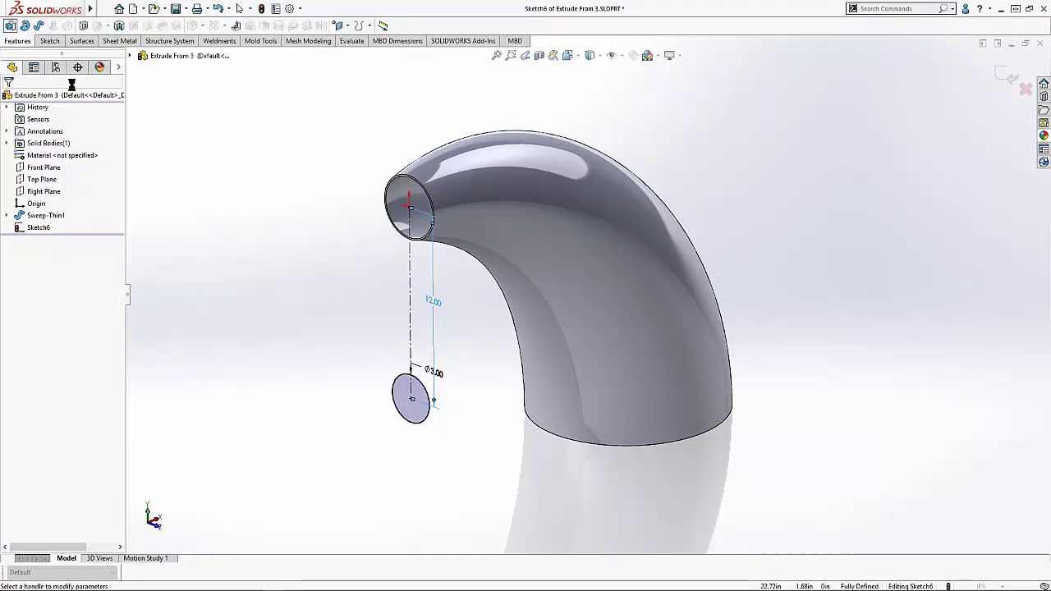
click(11, 26)
click(68, 130)
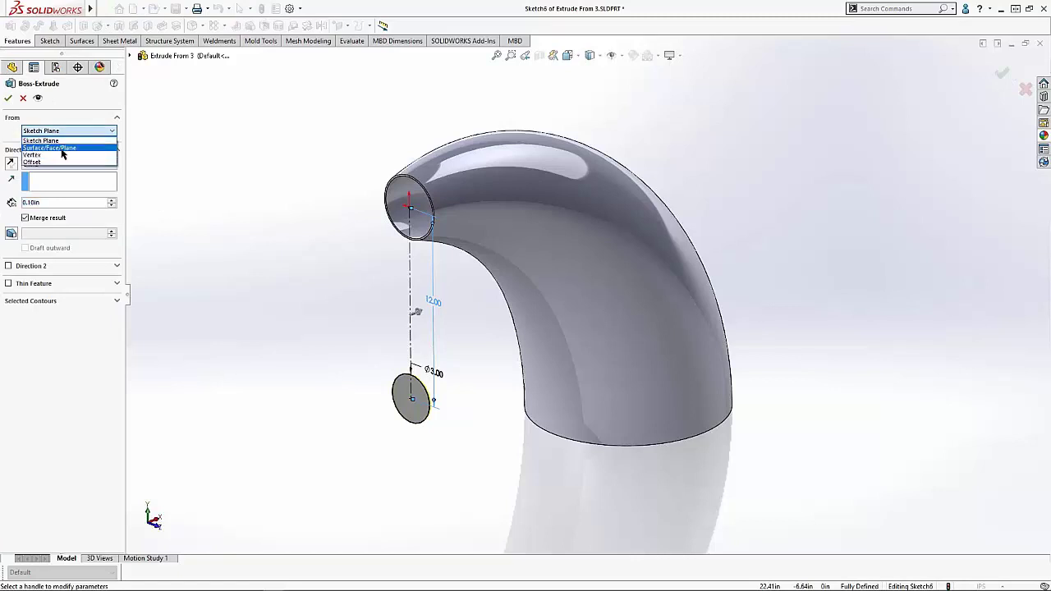
click(56, 162)
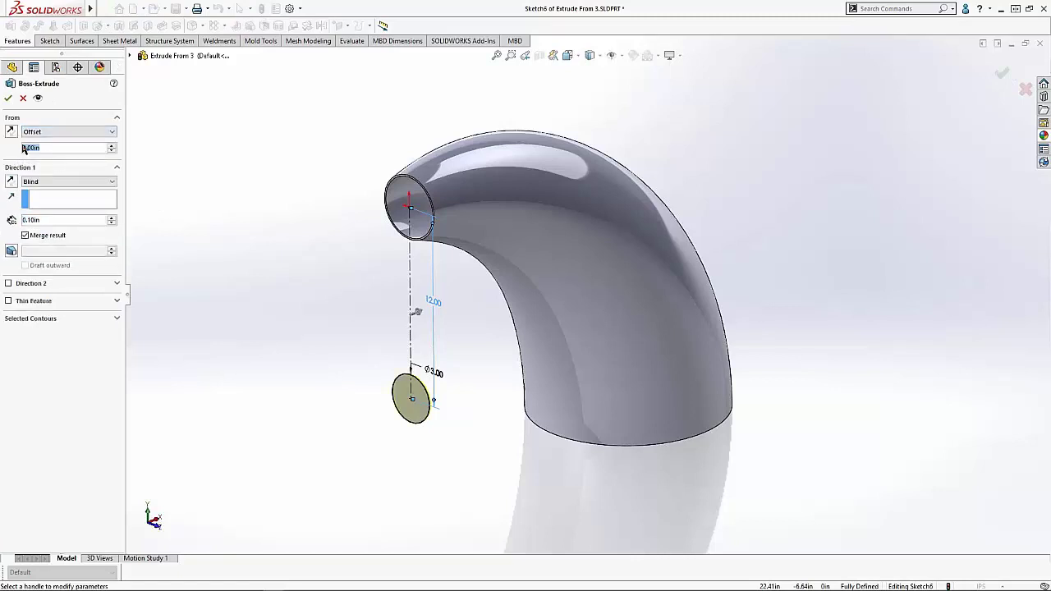
text(26)
key(Return)
middle_drag(501, 246, 800, 321)
middle_drag(722, 333, 134, 243)
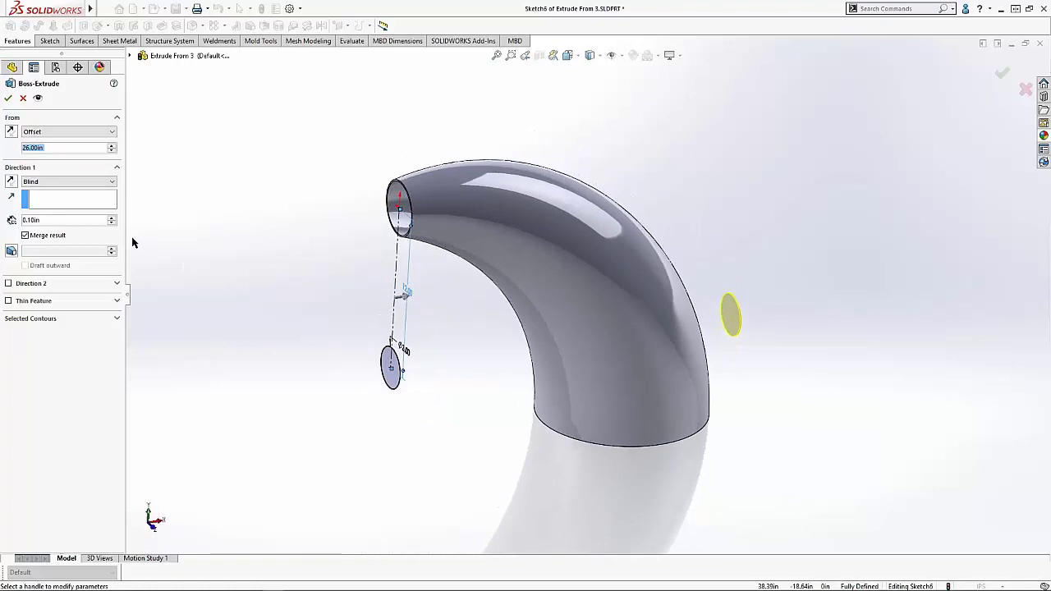
End the boss extrusion Up To Surface at the horn's outer face and accept it.
click(51, 182)
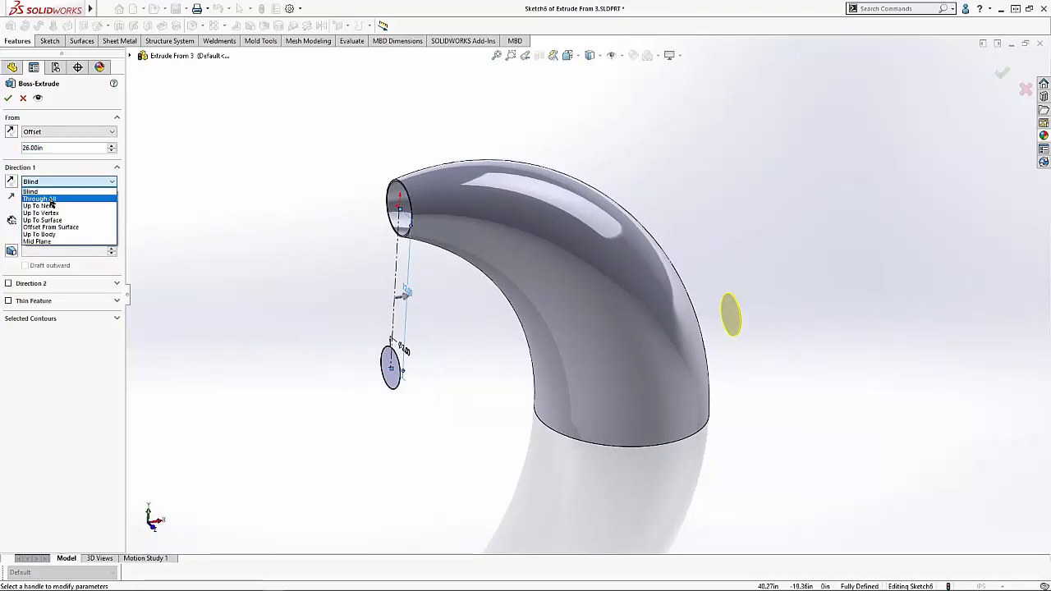
click(54, 218)
middle_drag(607, 369, 687, 383)
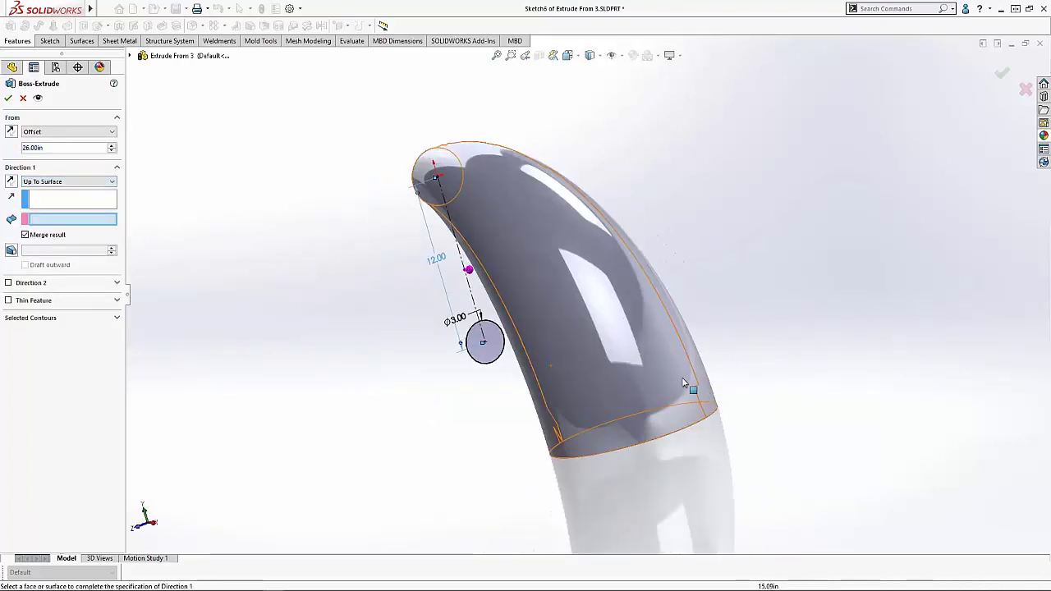
click(634, 380)
key(Return)
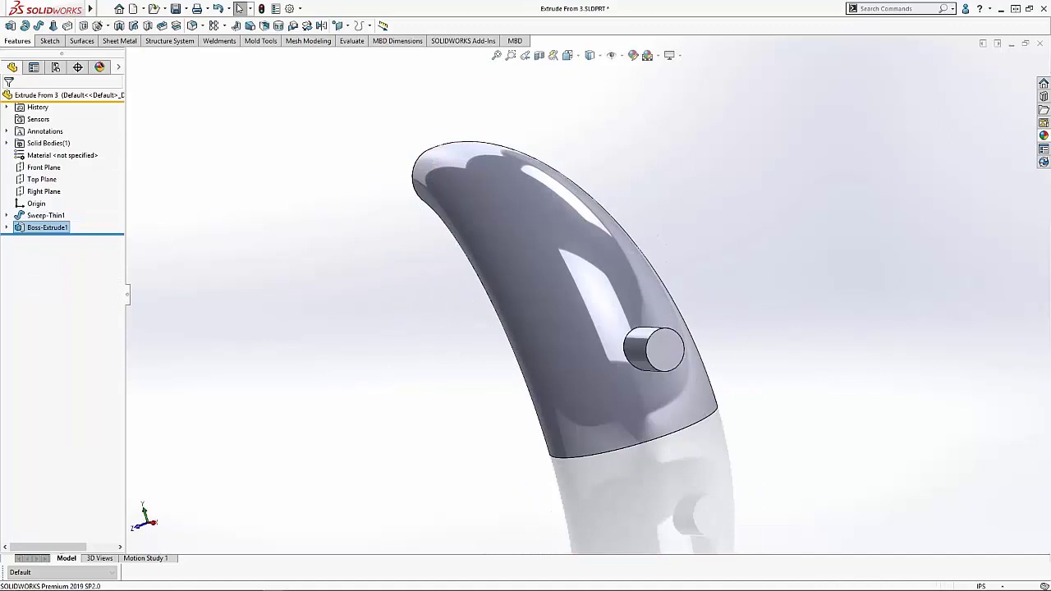
Display the dimensions of the new cylindrical boss to examine its start offset behind the horn.
mouse_move(640, 277)
middle_down()
mouse_move(862, 394)
mouse_move(609, 381)
mouse_move(364, 258)
middle_up()
scroll(610, 381, down, 5)
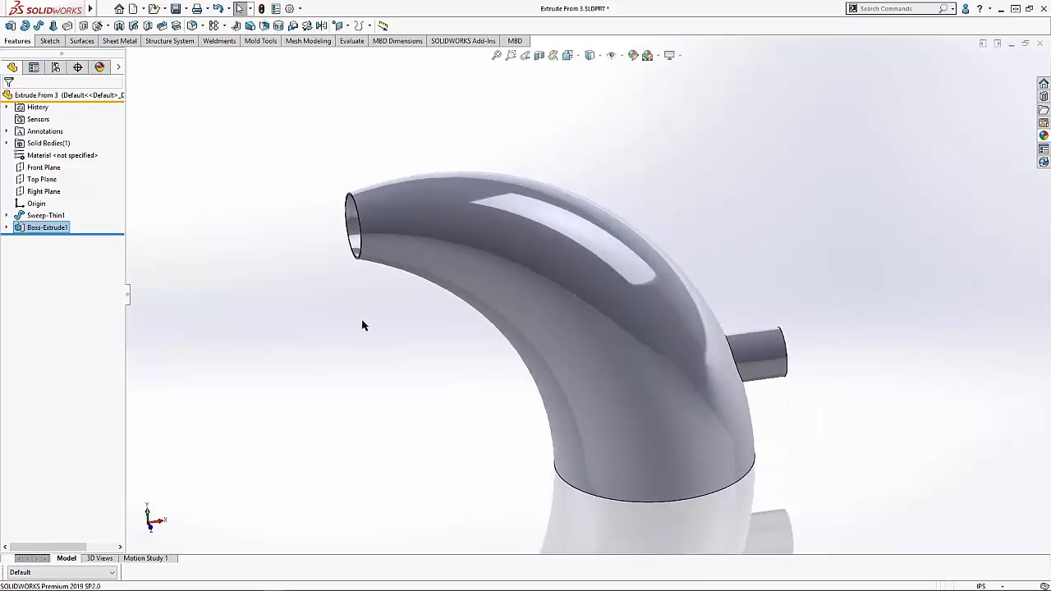
double_click(47, 228)
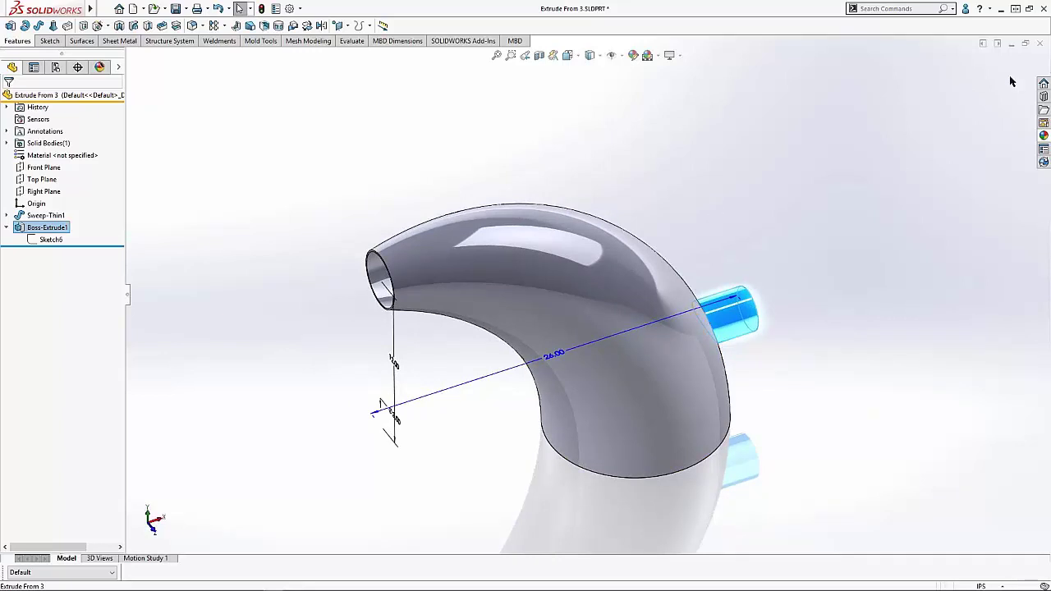
Close the curved horn part and switch to the PowerPoint presentation.
click(1040, 45)
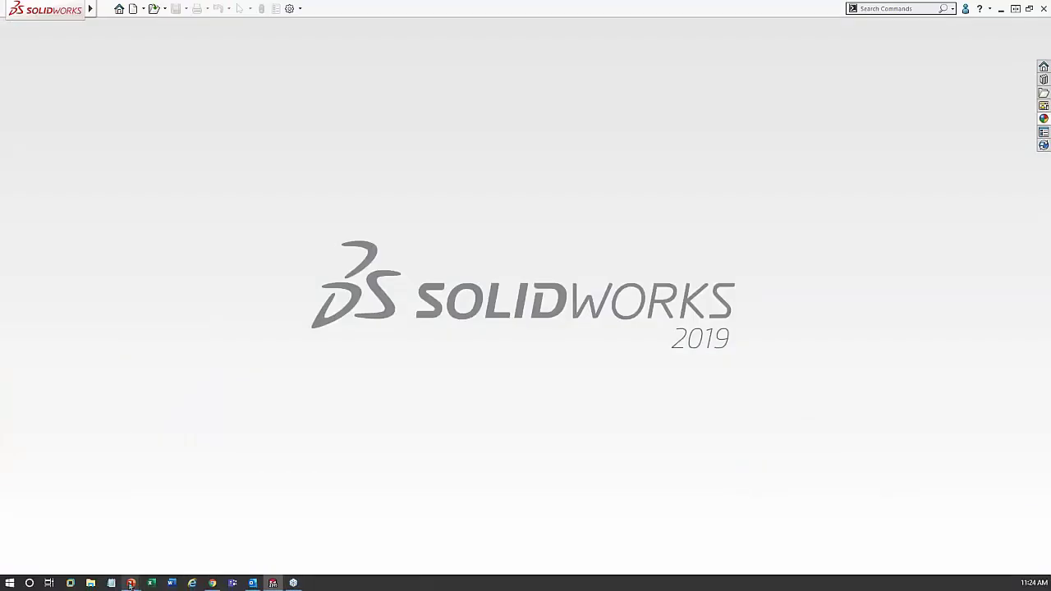
mouse_move(130, 585)
click(309, 558)
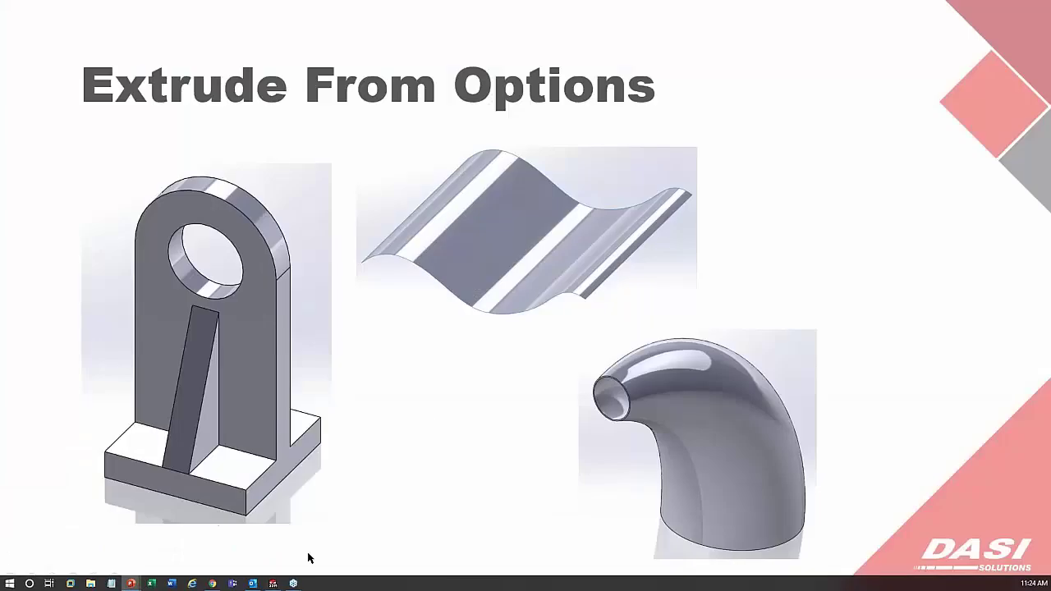
Advance the presentation through the Isolate slide's bullet points and switch to the Moveable Steps_& assembly in SOLIDWORKS.
click(428, 421)
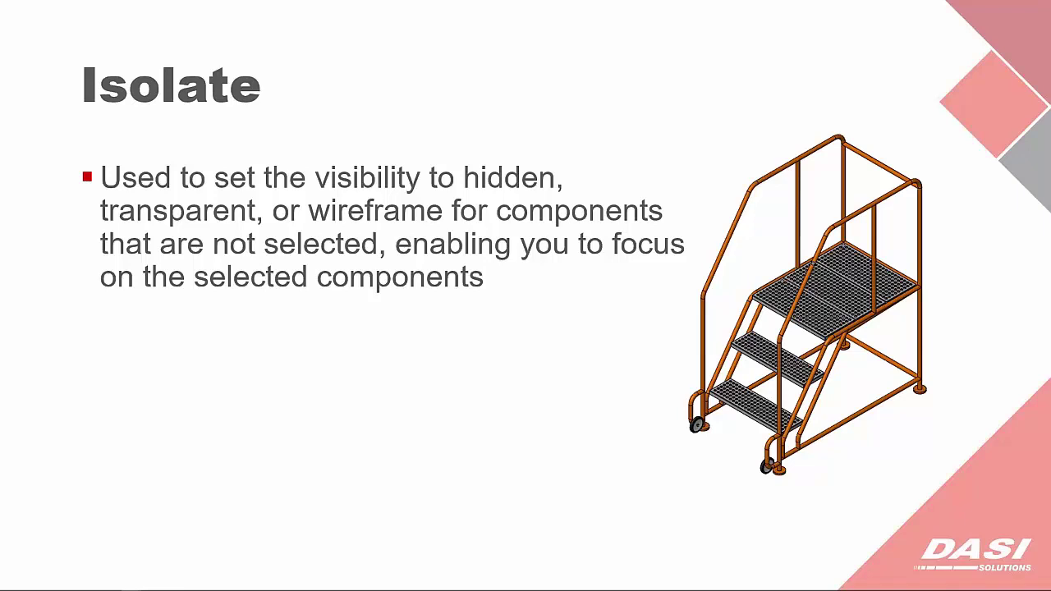
click(596, 395)
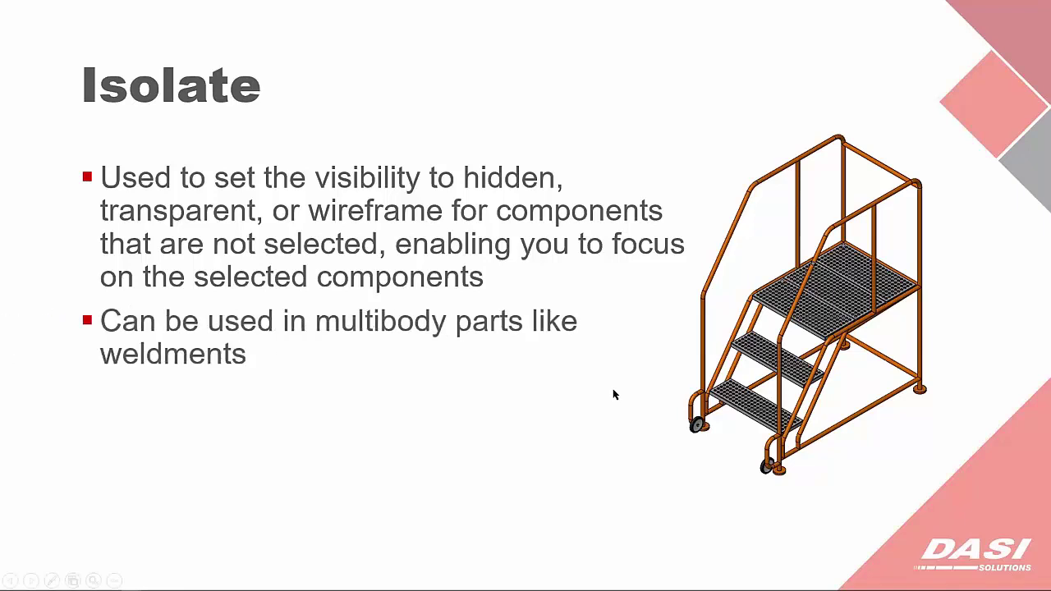
click(424, 375)
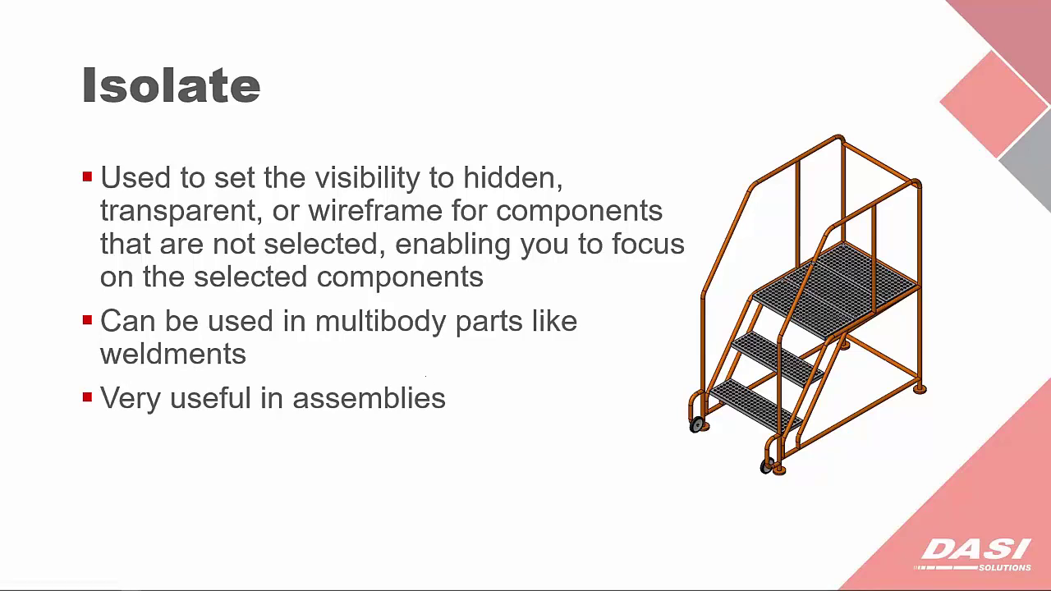
click(424, 375)
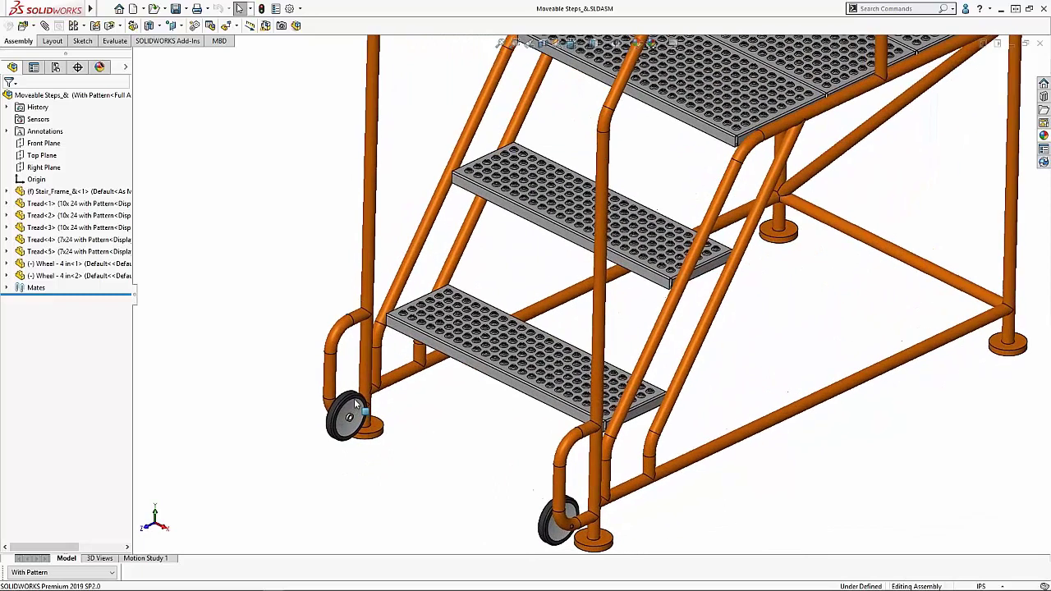
Isolate the Wheel - 4 in<1> component of the stair assembly and view it up close.
click(354, 400)
right_click(354, 400)
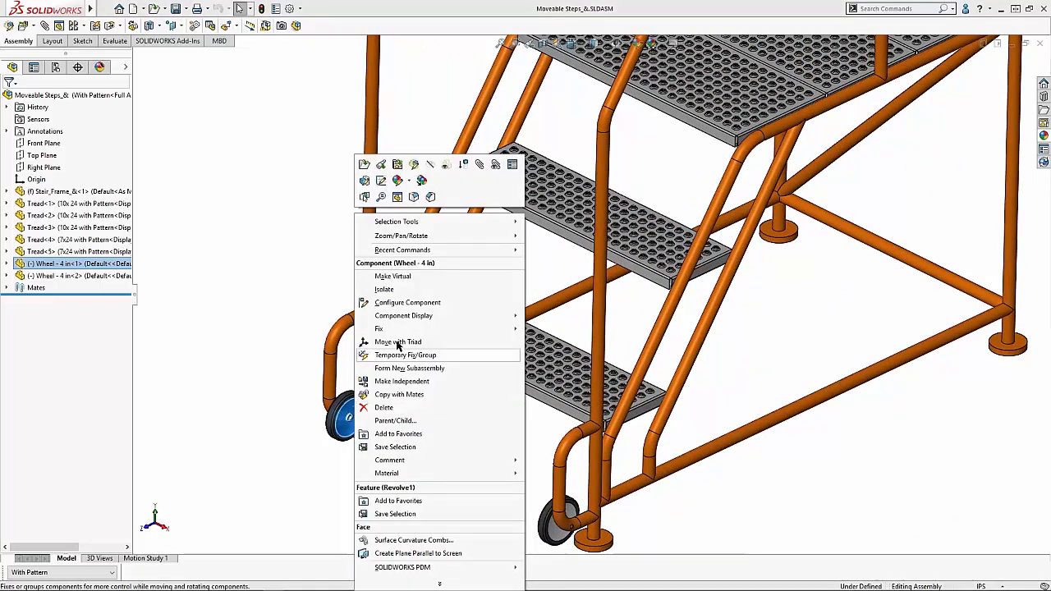
click(397, 291)
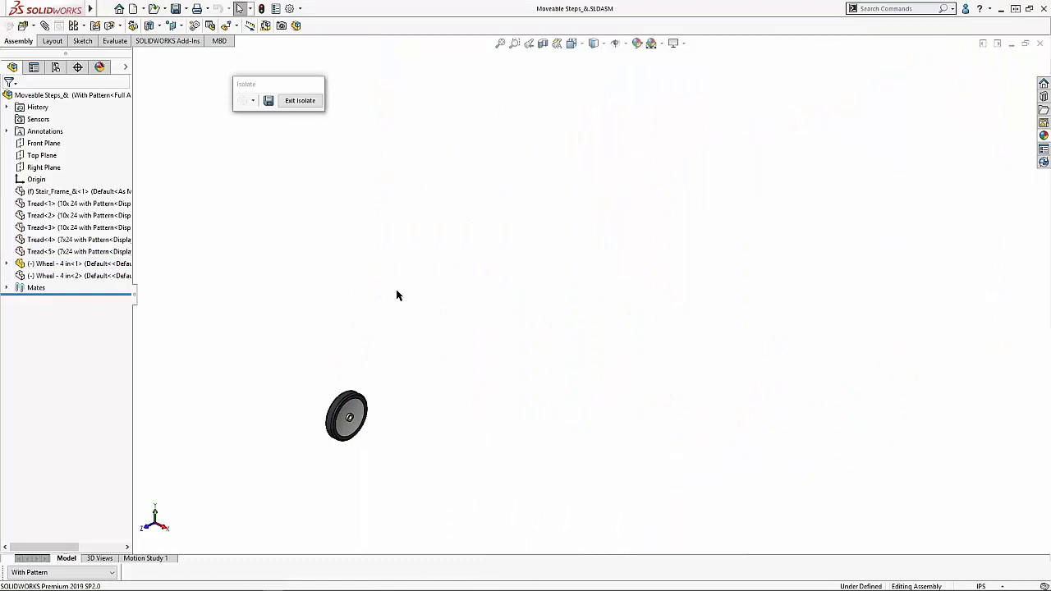
key(f)
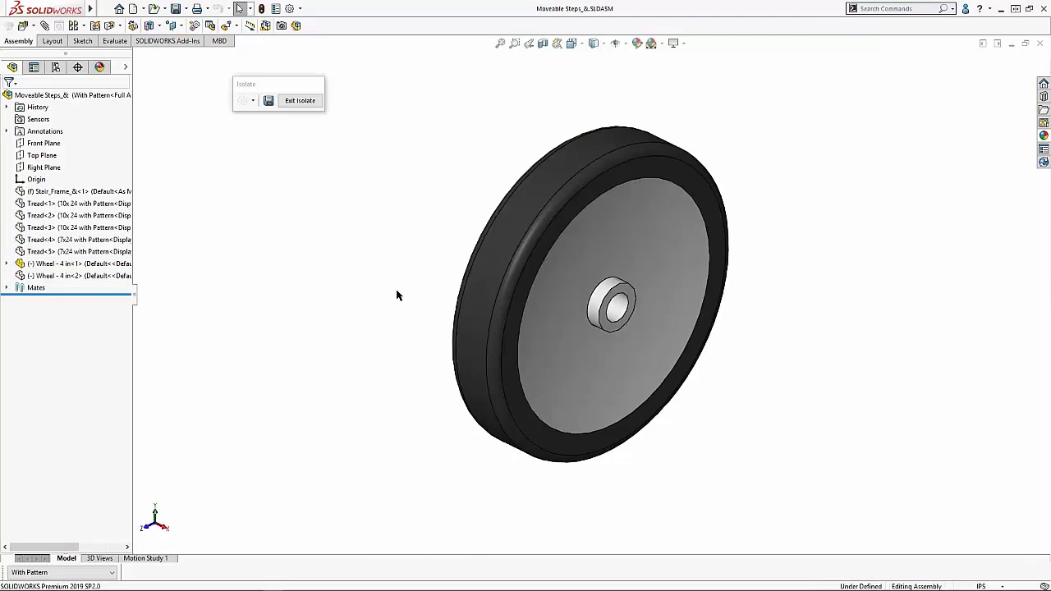
key(ctrl+shift+z)
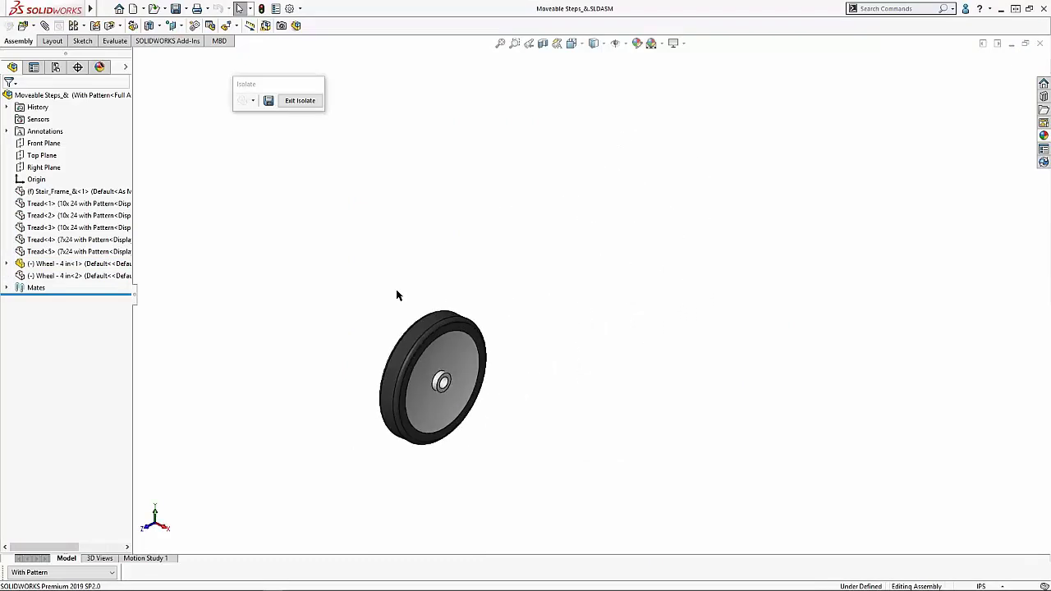
Try the Wireframe and Transparent visibility options for the non-isolated components, and return them to Hidden.
click(253, 101)
click(274, 104)
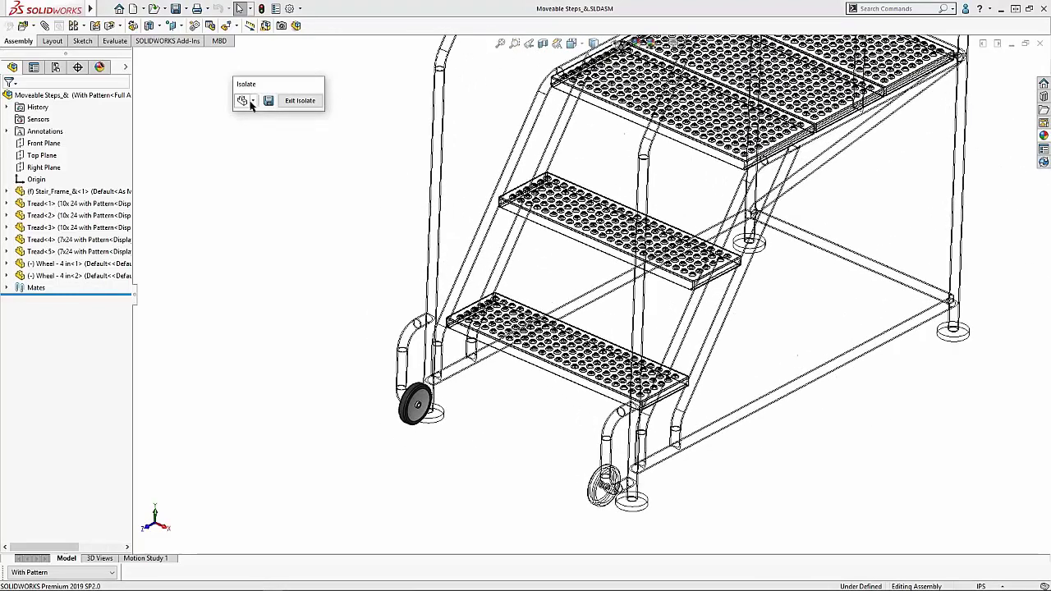
click(252, 101)
click(274, 116)
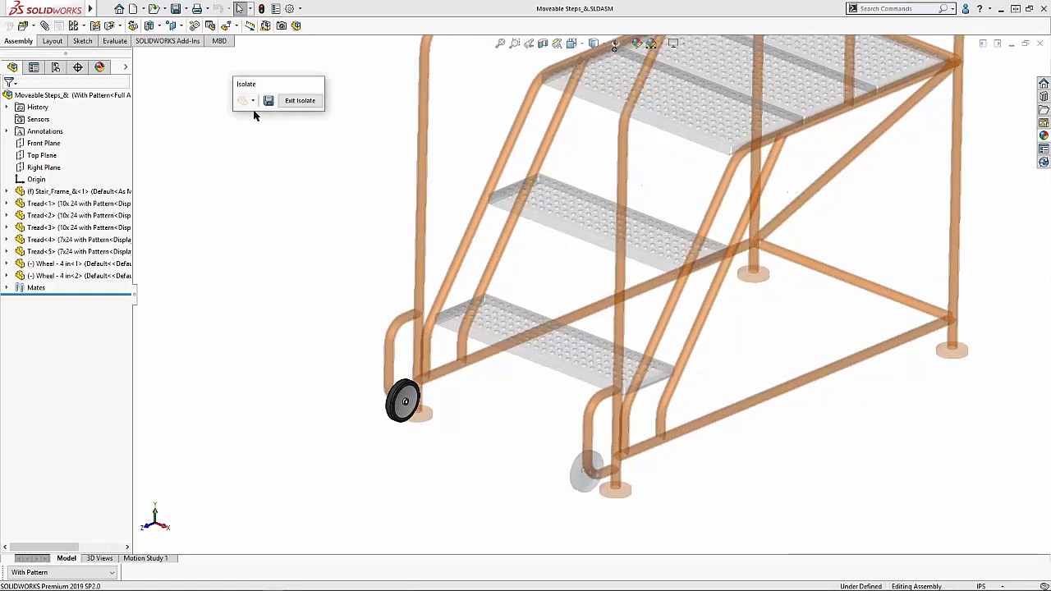
click(252, 101)
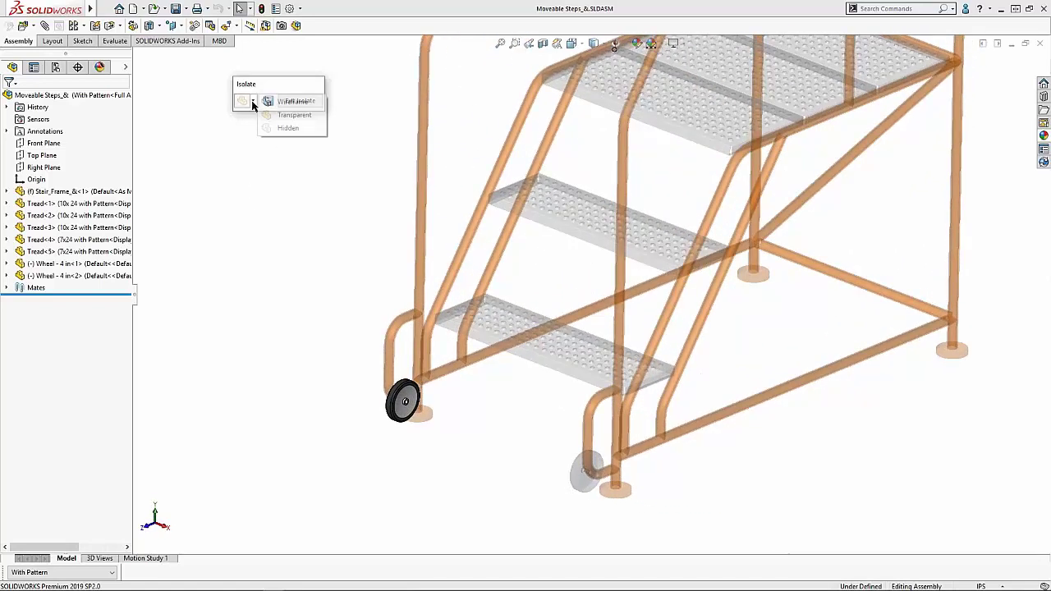
click(284, 129)
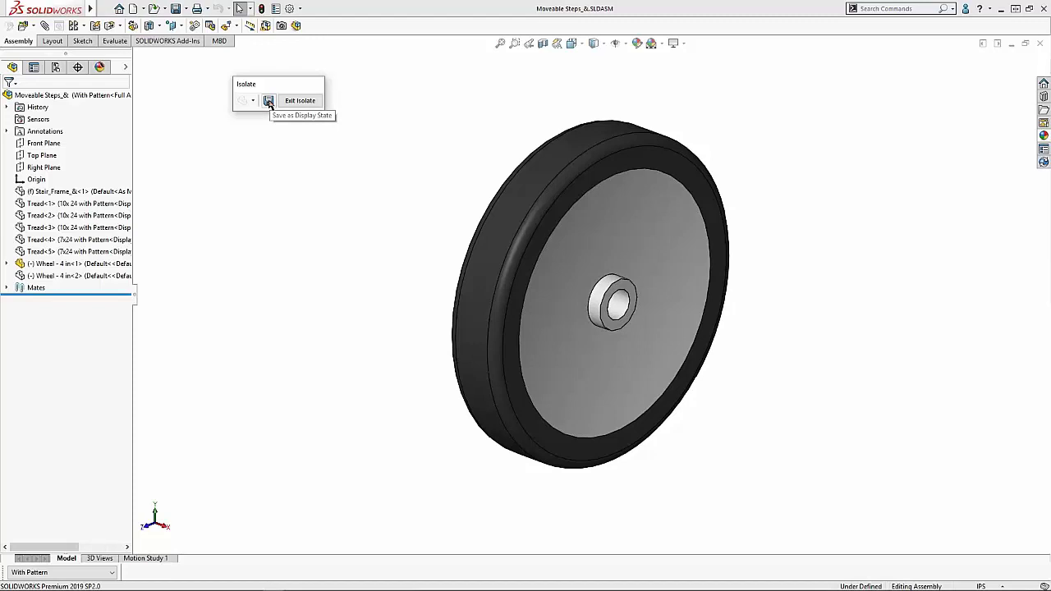
Save the isolated view as a display state named Wheel and exit Isolate.
click(269, 101)
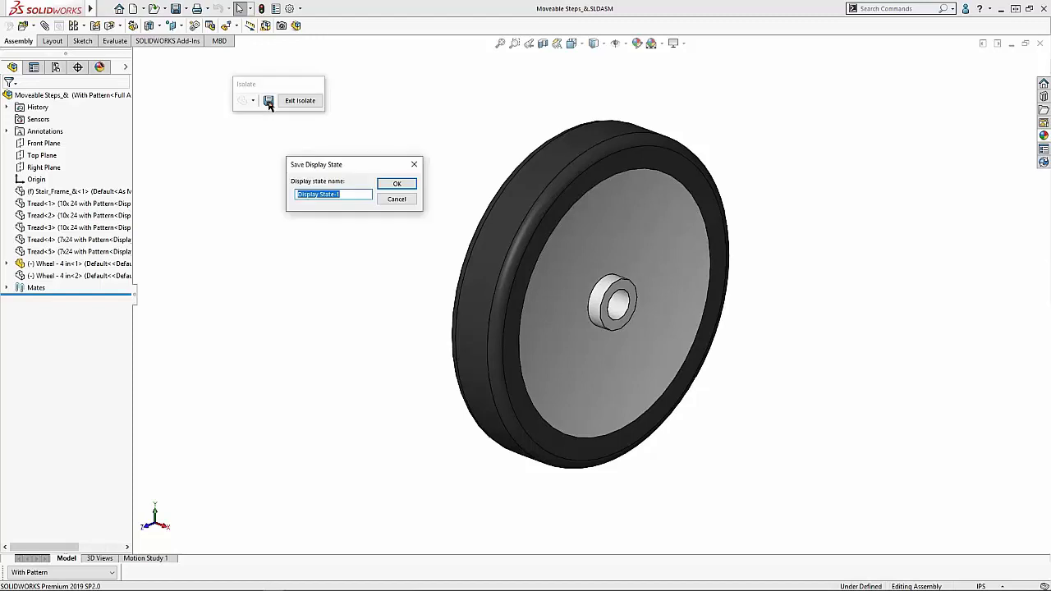
text(Wheel)
key(Return)
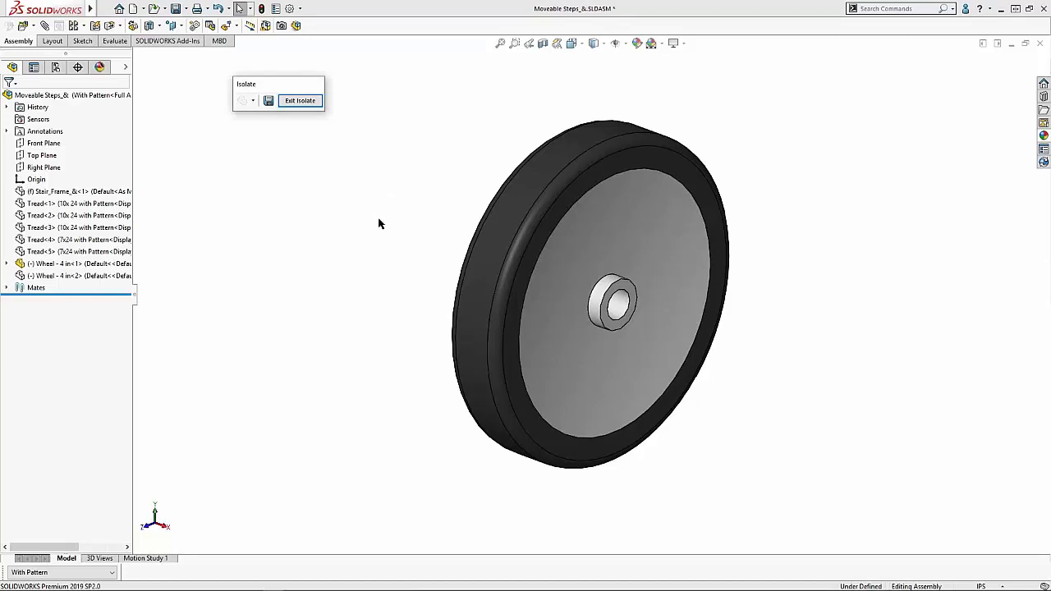
click(301, 101)
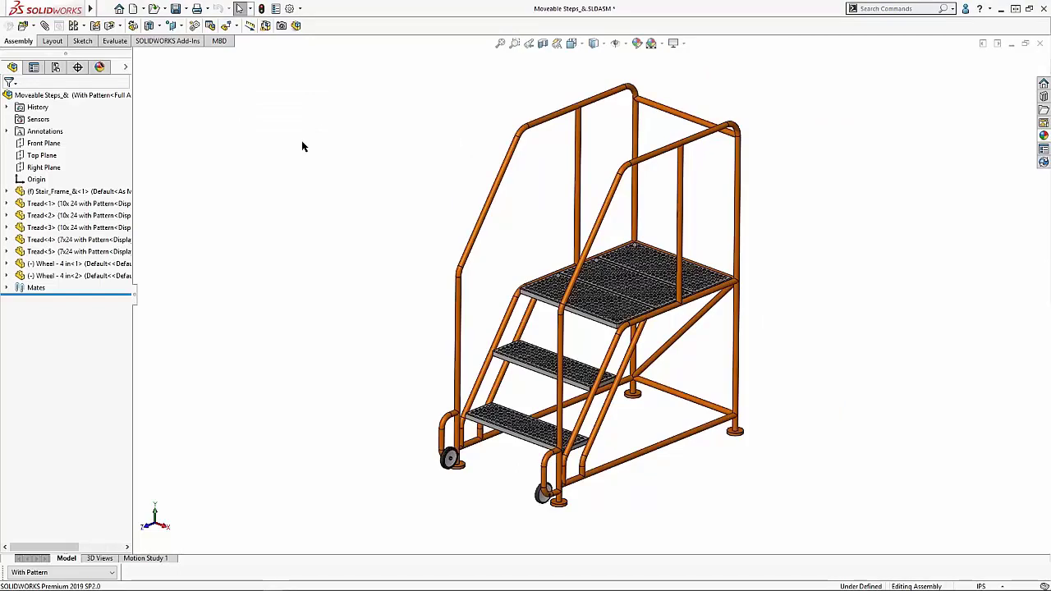
Activate the Wheel display state in the configurations list and switch back to Full Assembly.
click(56, 67)
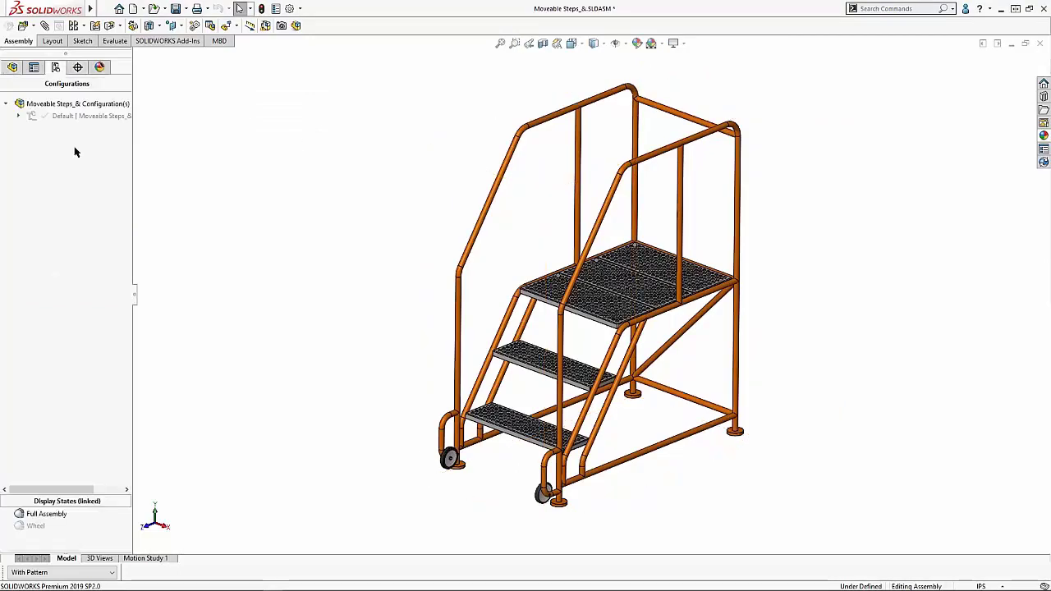
double_click(35, 527)
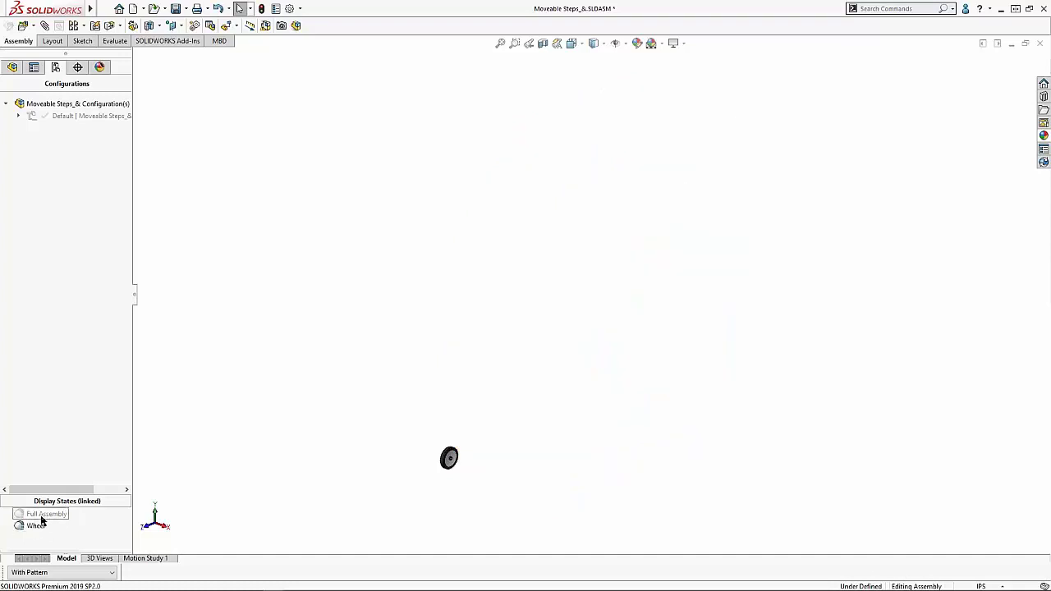
double_click(41, 515)
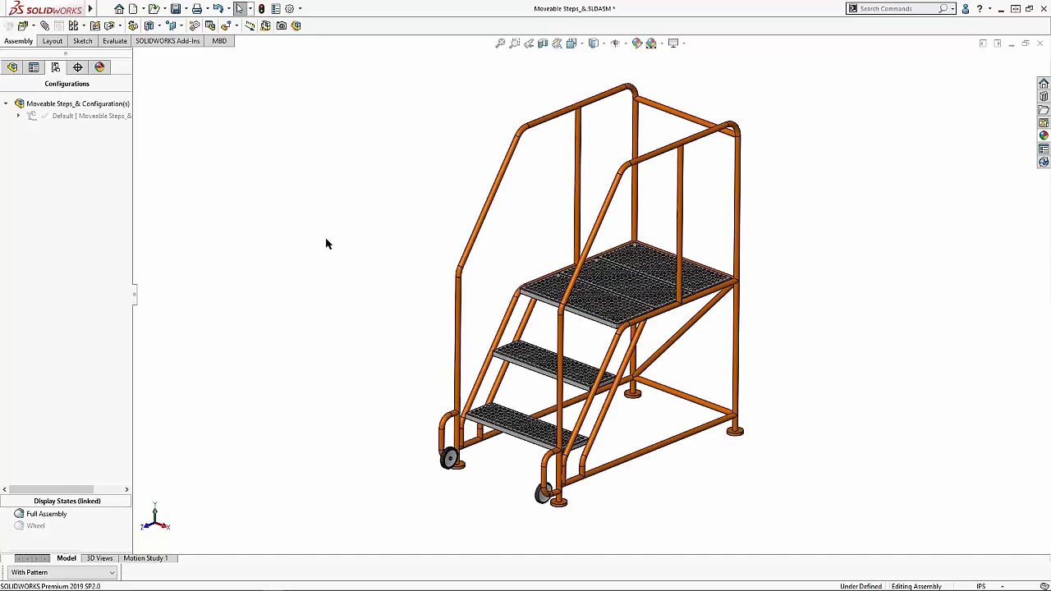
Make a drawing from the assembly, choosing to open the existing drawing file of the same name.
click(143, 8)
click(148, 36)
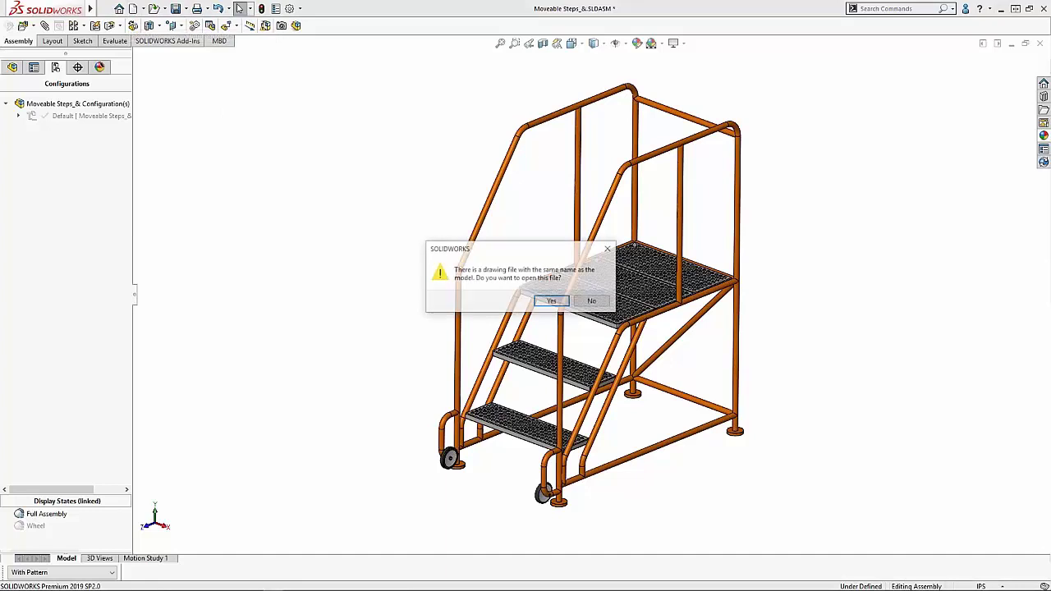
click(552, 301)
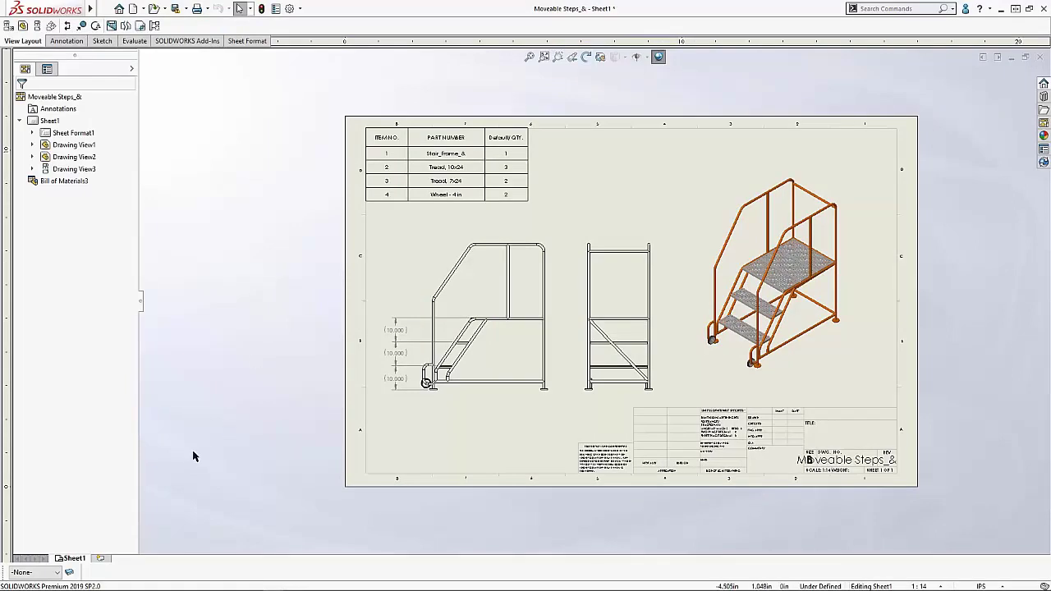
Add a second sheet to the drawing and start a model view of the Moveable Steps_& assembly on it.
click(104, 559)
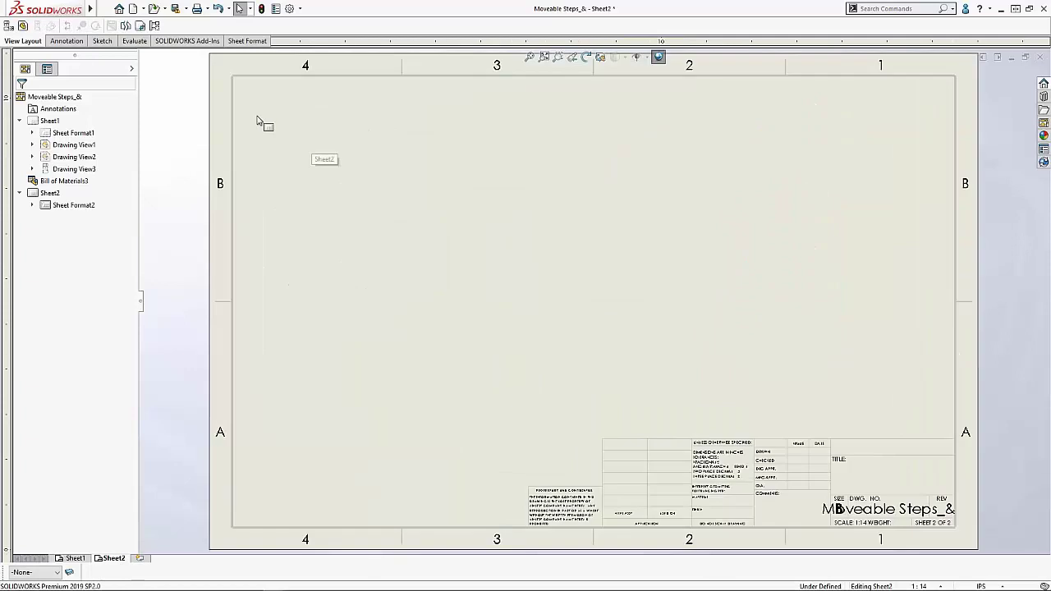
click(23, 26)
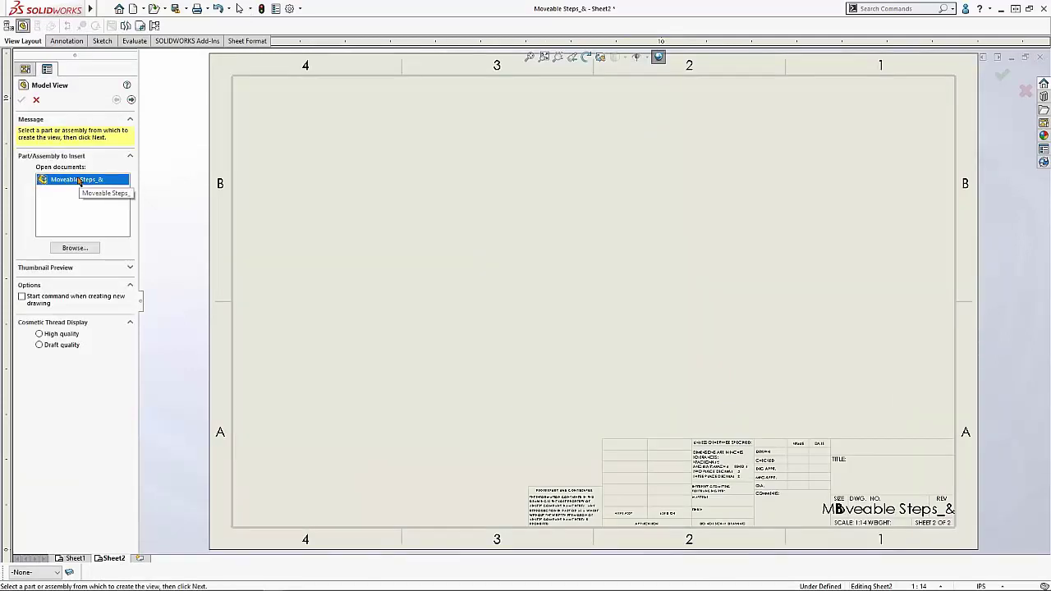
double_click(78, 180)
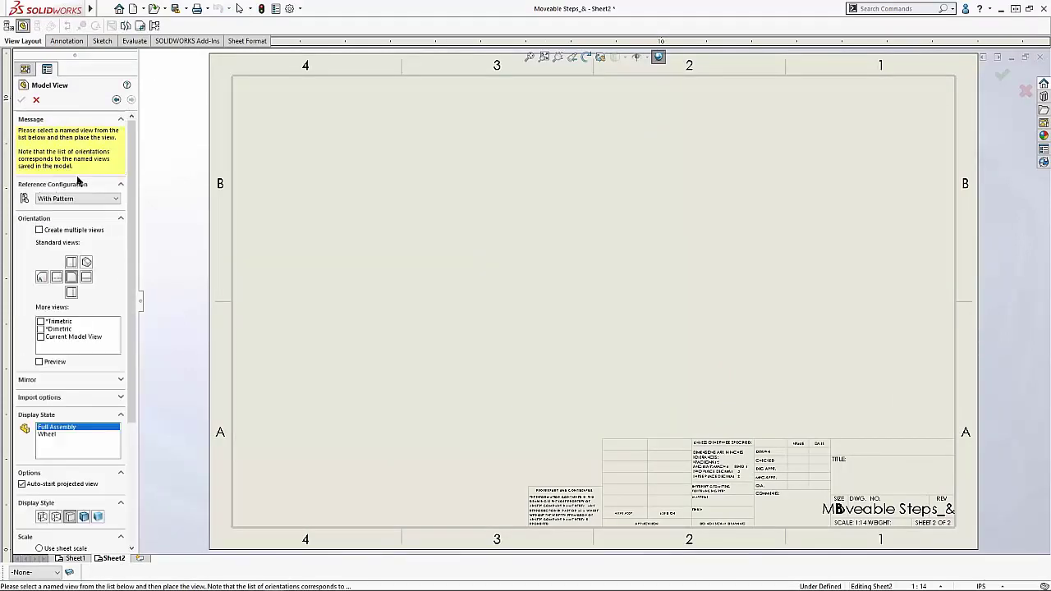
Place a single right view of the assembly mid-sheet, using the Wheel display state and a custom scale of 1:1.
click(47, 435)
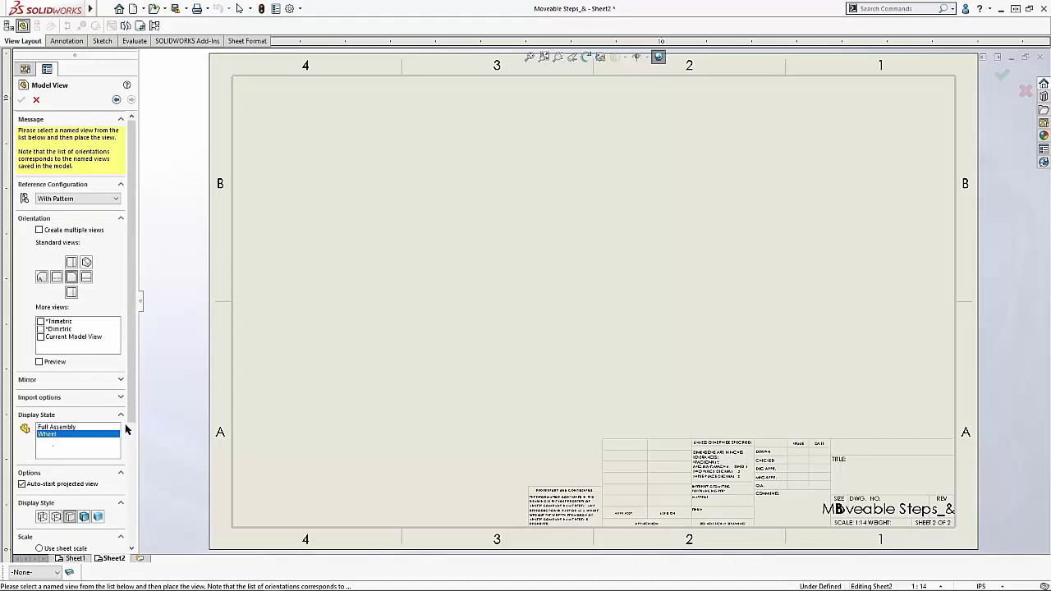
scroll(119, 490, down, 3)
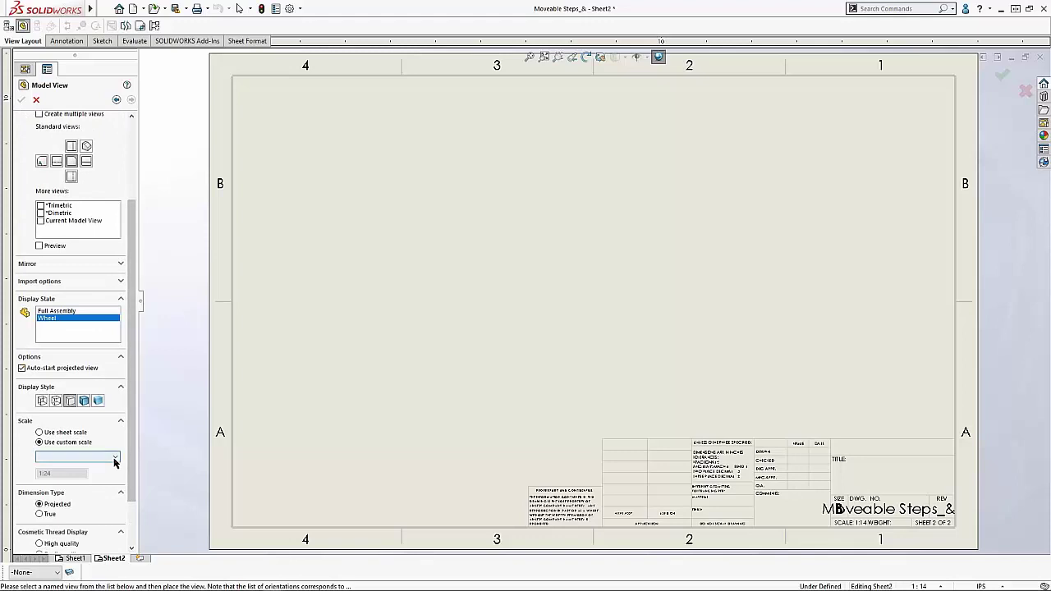
click(113, 456)
click(60, 486)
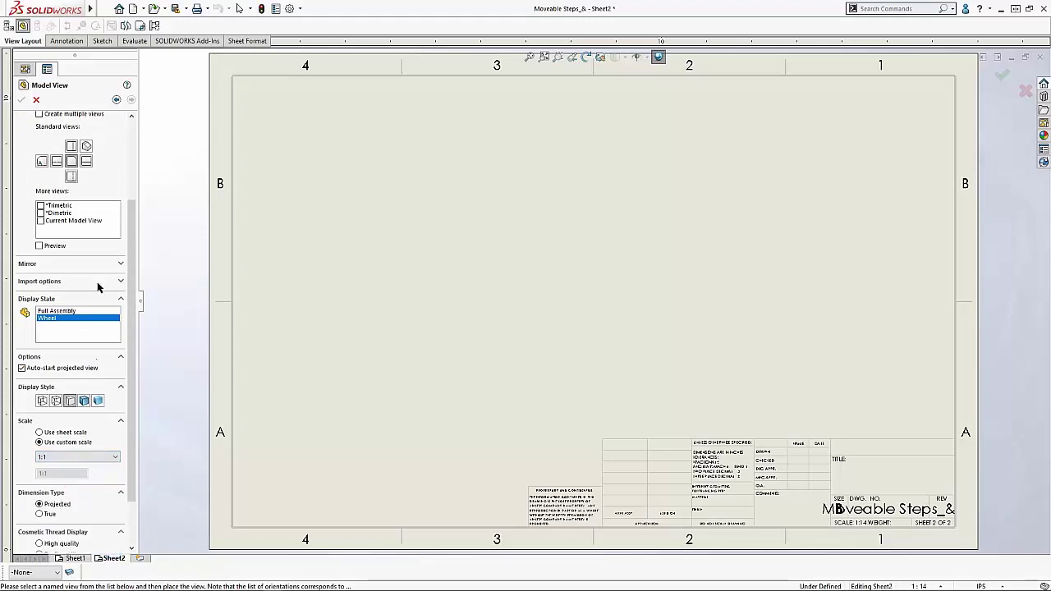
click(85, 162)
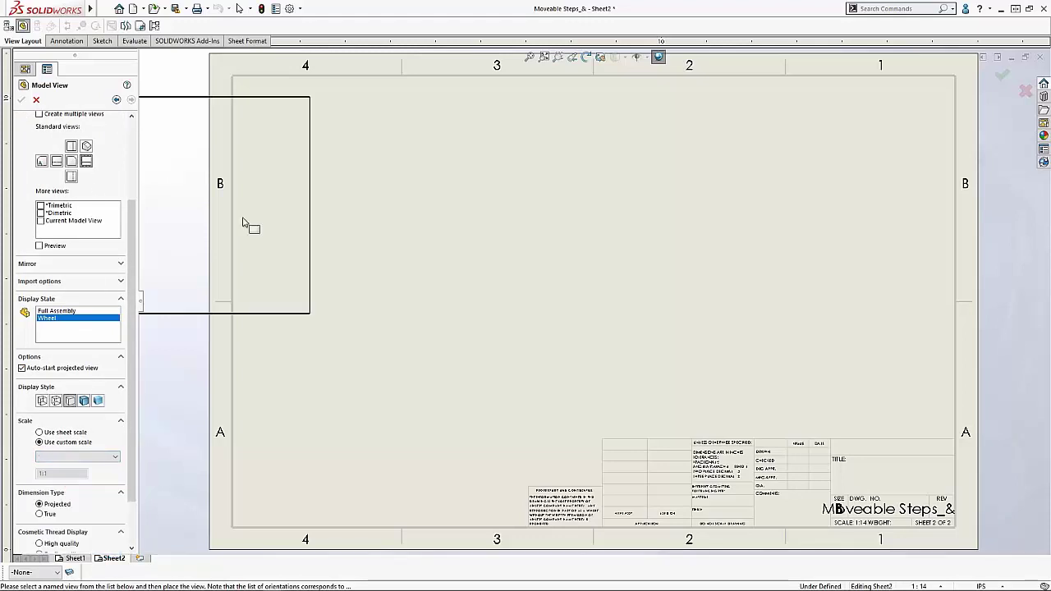
click(556, 260)
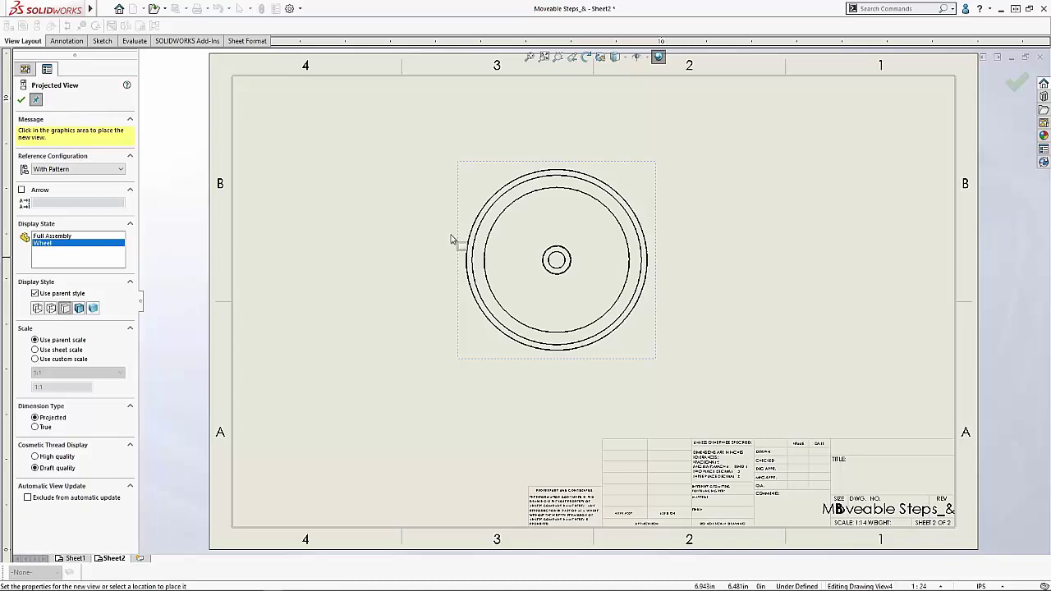
click(22, 100)
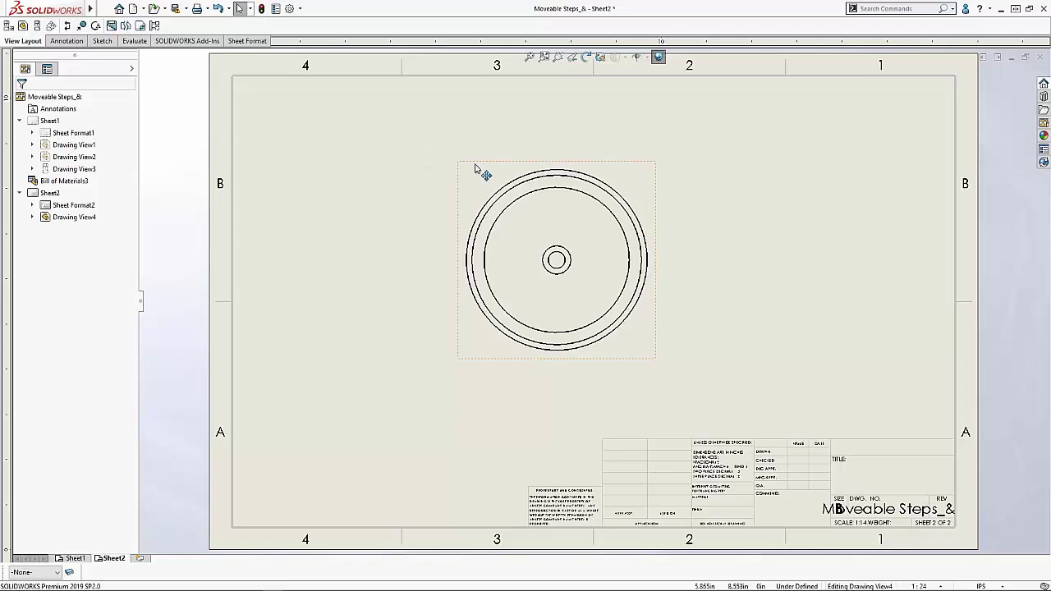
Examine the drawing's file references and their folders with Find References, and close the list.
click(105, 9)
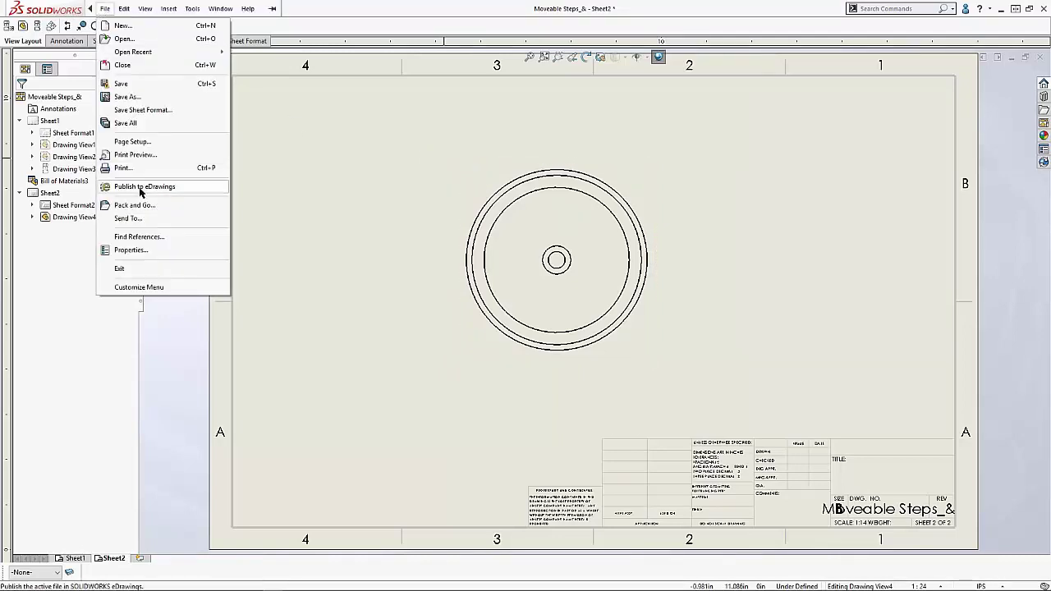
click(146, 237)
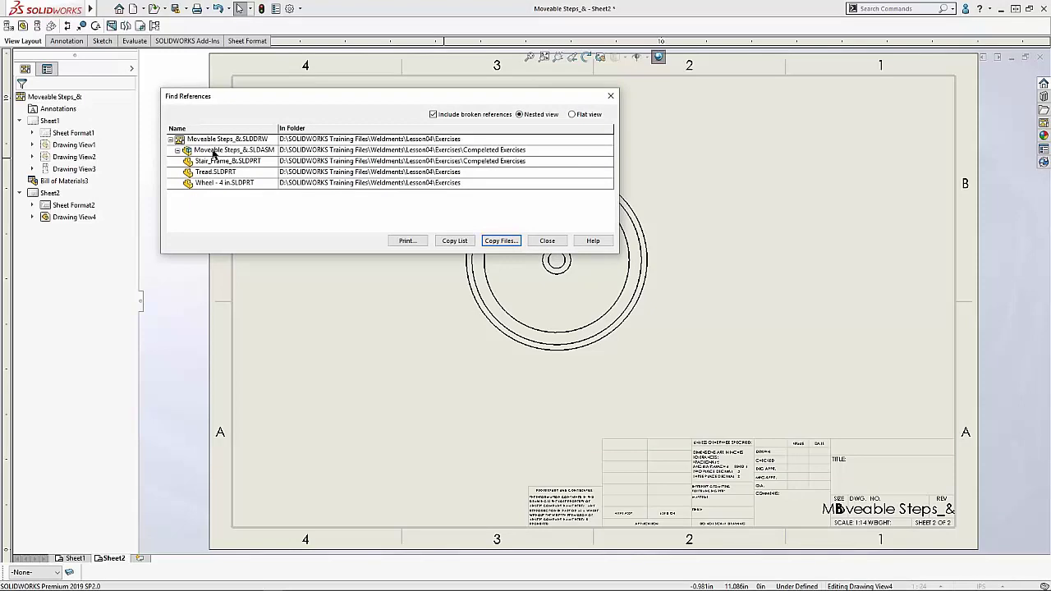
click(178, 154)
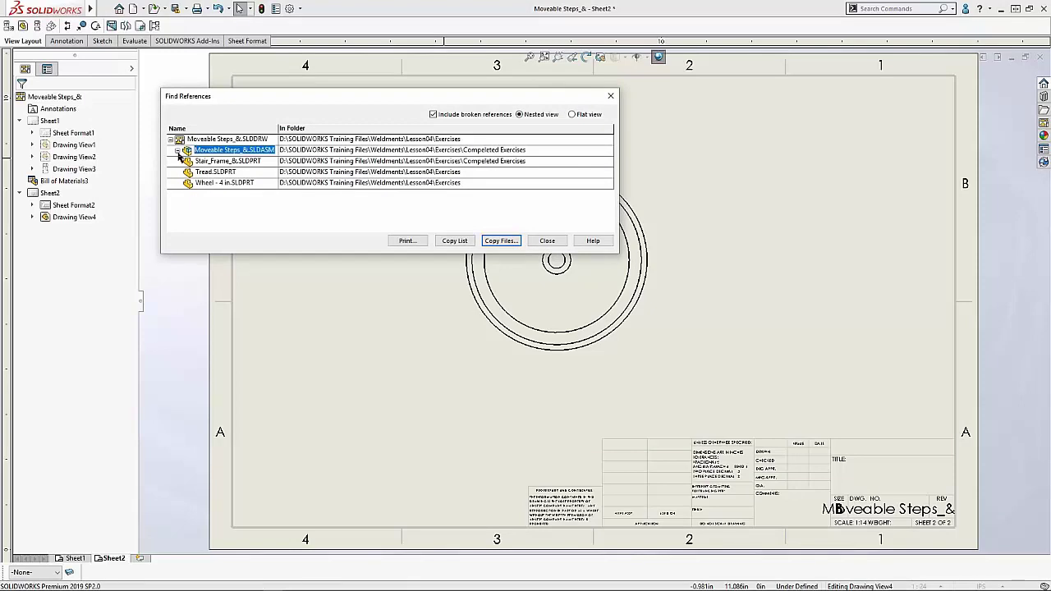
click(547, 241)
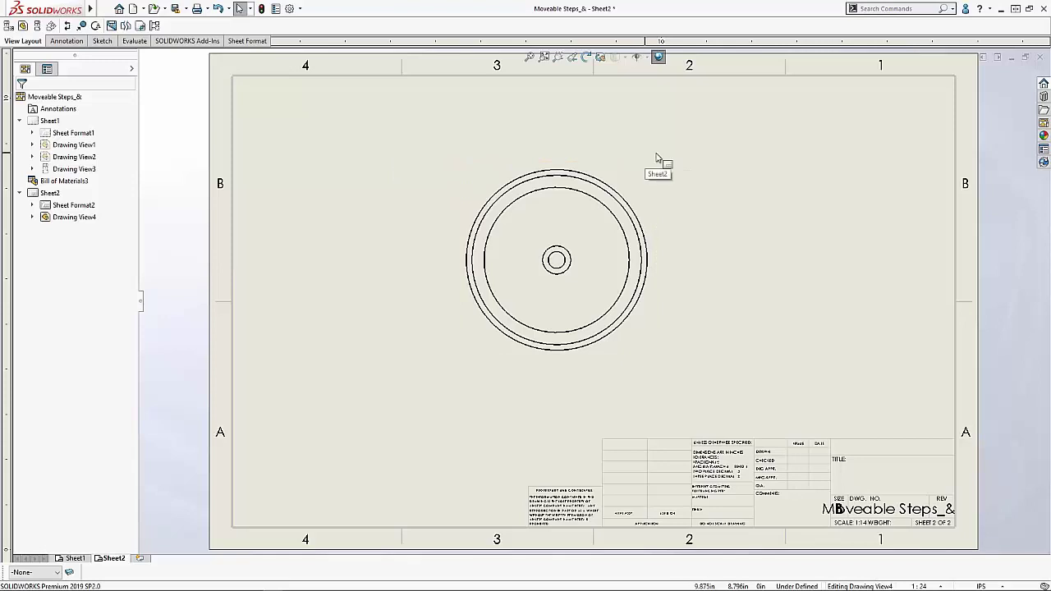
Close the drawing without saving the modified documents, returning to the assembly.
click(1038, 59)
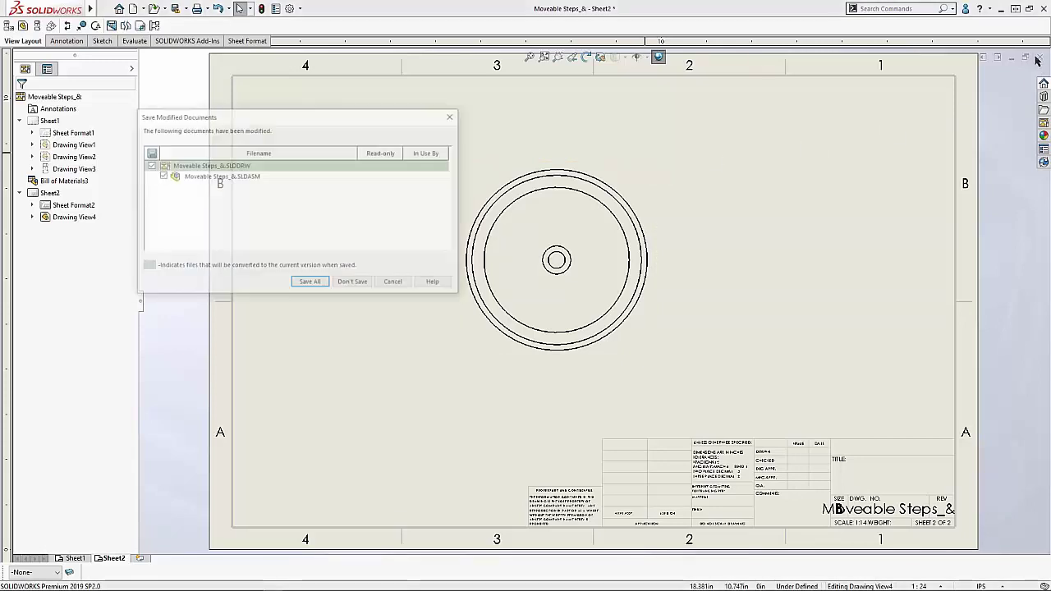
click(395, 284)
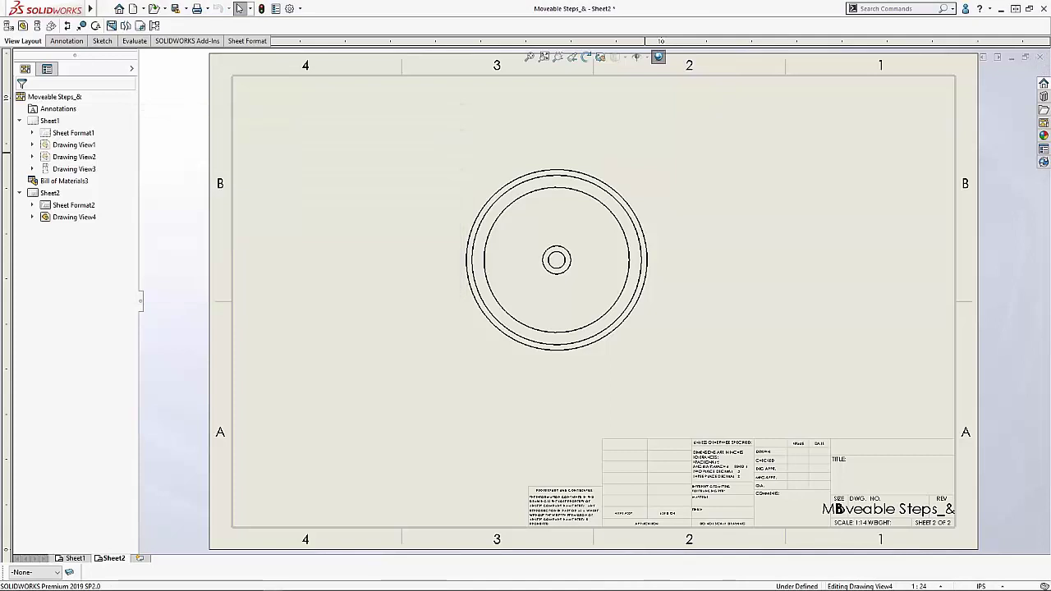
click(1038, 60)
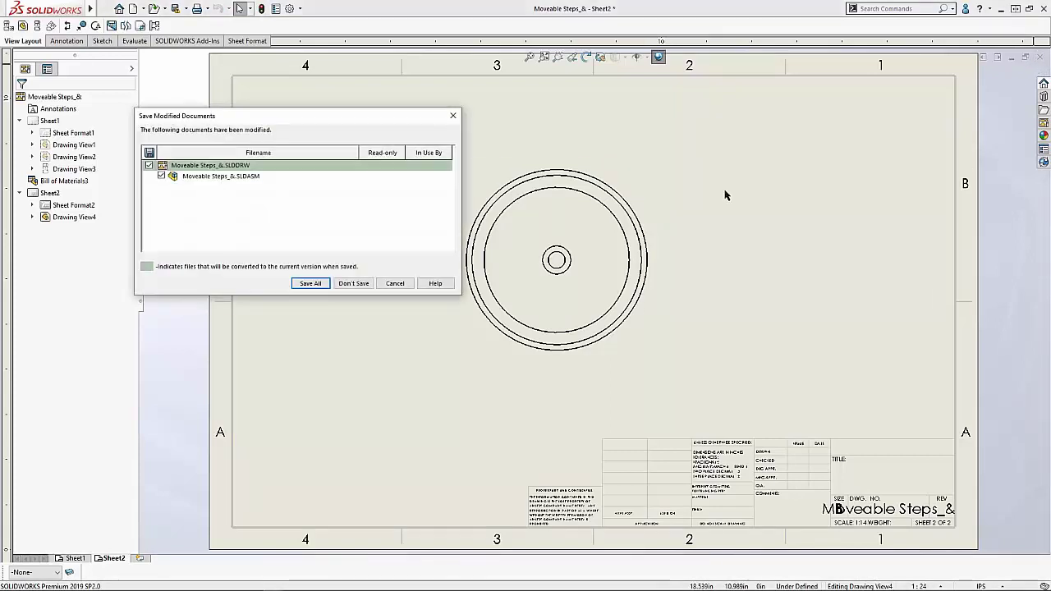
click(407, 283)
click(1043, 59)
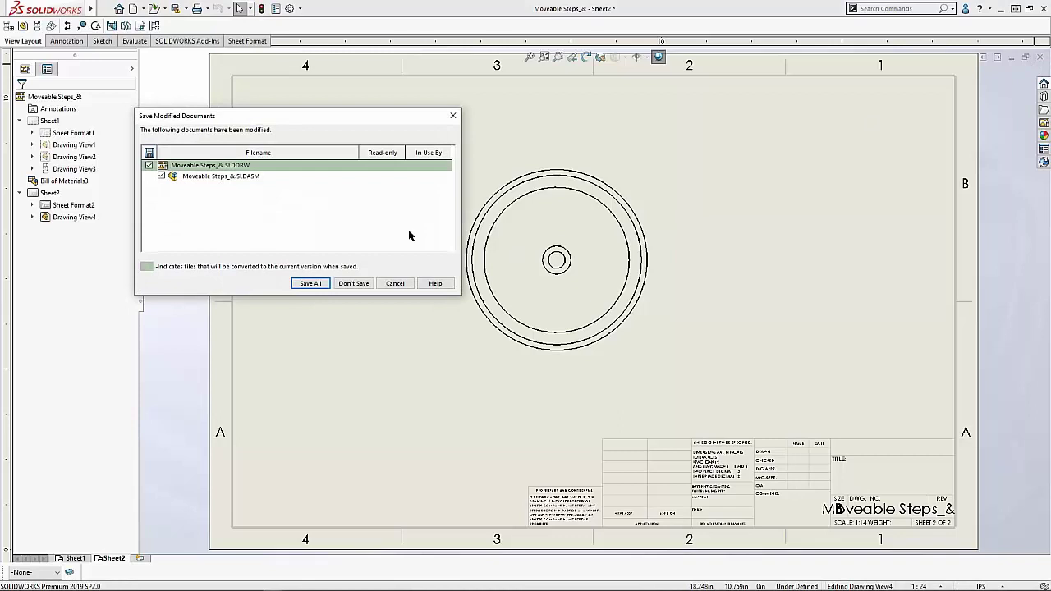
click(360, 283)
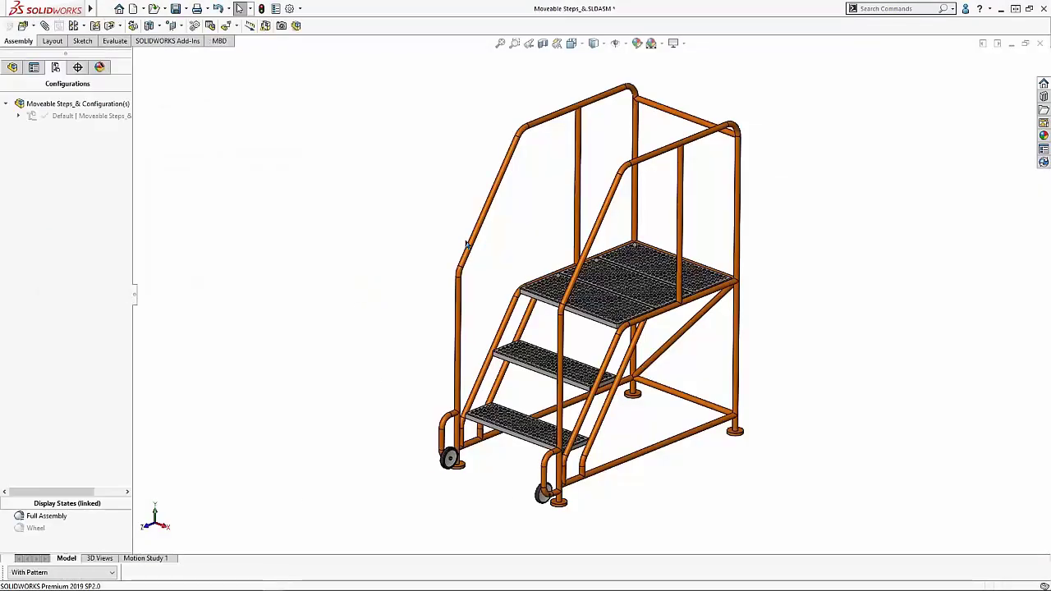
Open the stair frame part from the assembly and display its feature tree.
right_click(492, 222)
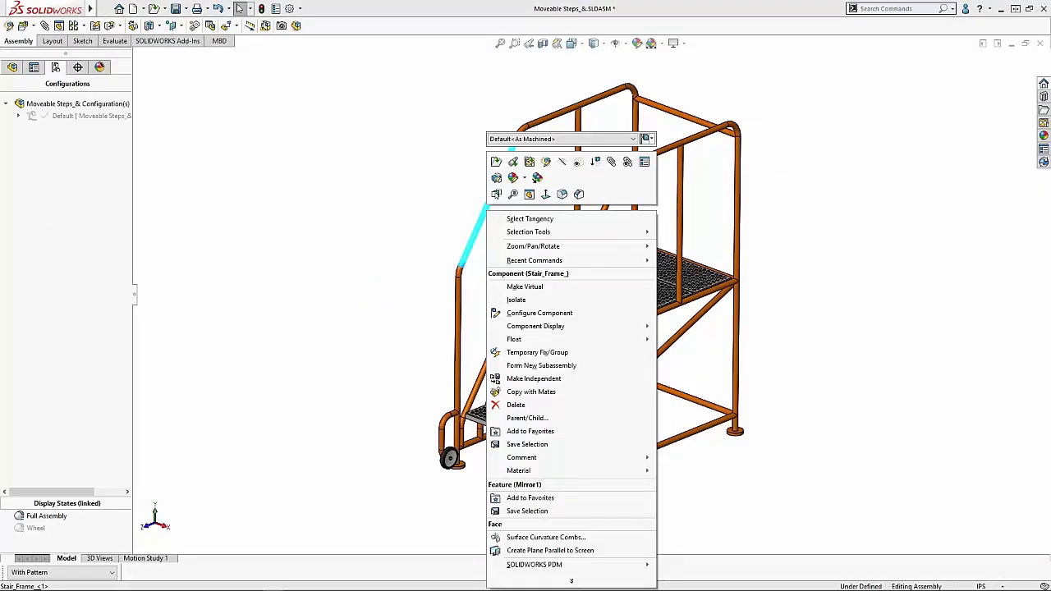
click(496, 159)
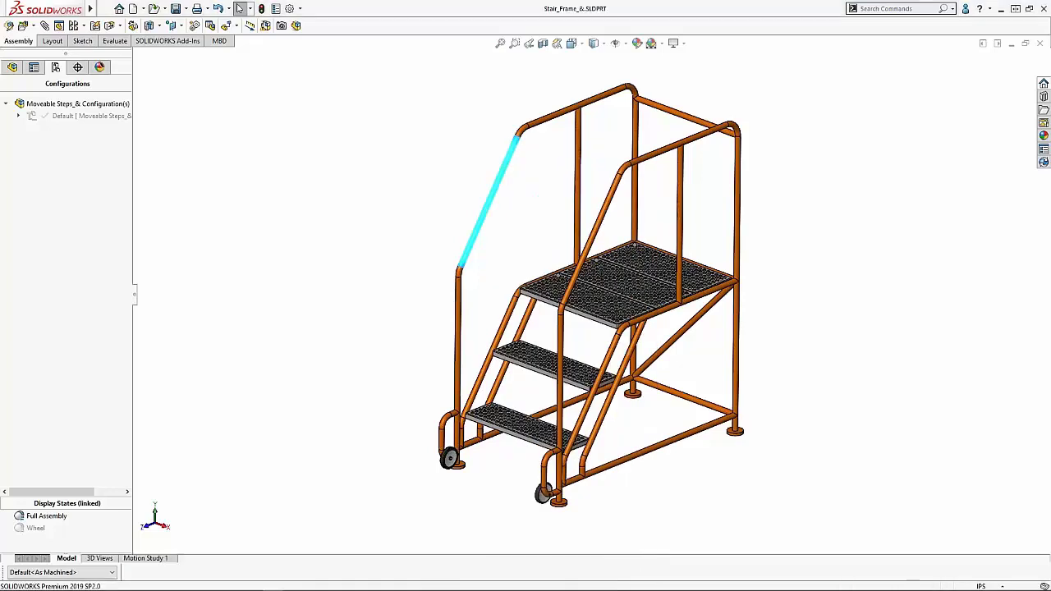
click(12, 69)
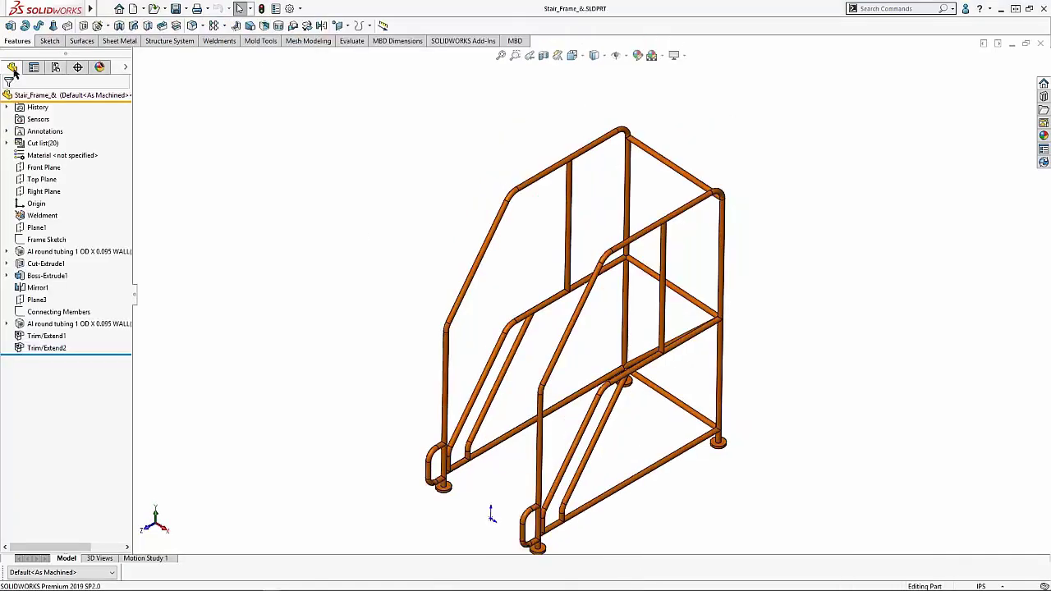
Expand the weldment's cut list and select its items one after another to see which members they contain.
double_click(45, 143)
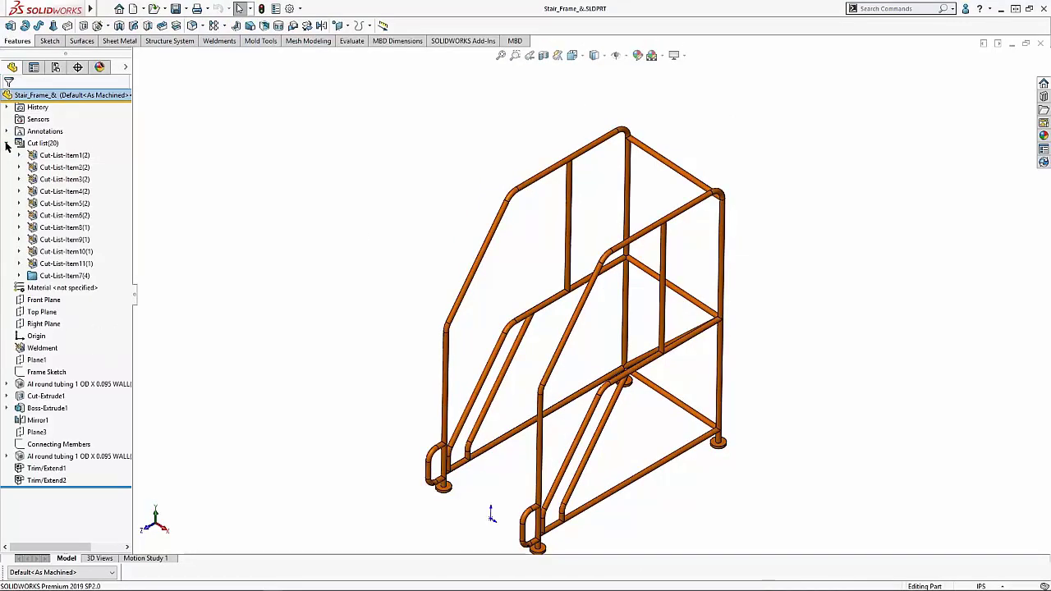
click(59, 156)
click(64, 168)
click(66, 181)
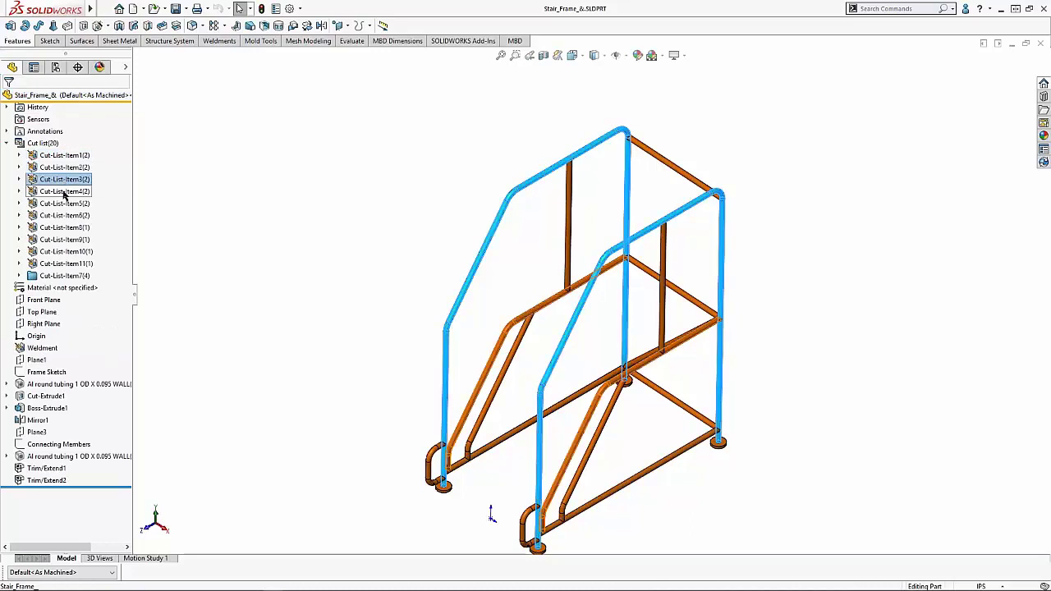
click(64, 192)
click(65, 204)
Isolate the upper cross tube body between the two handrails and fit it to the view.
click(662, 164)
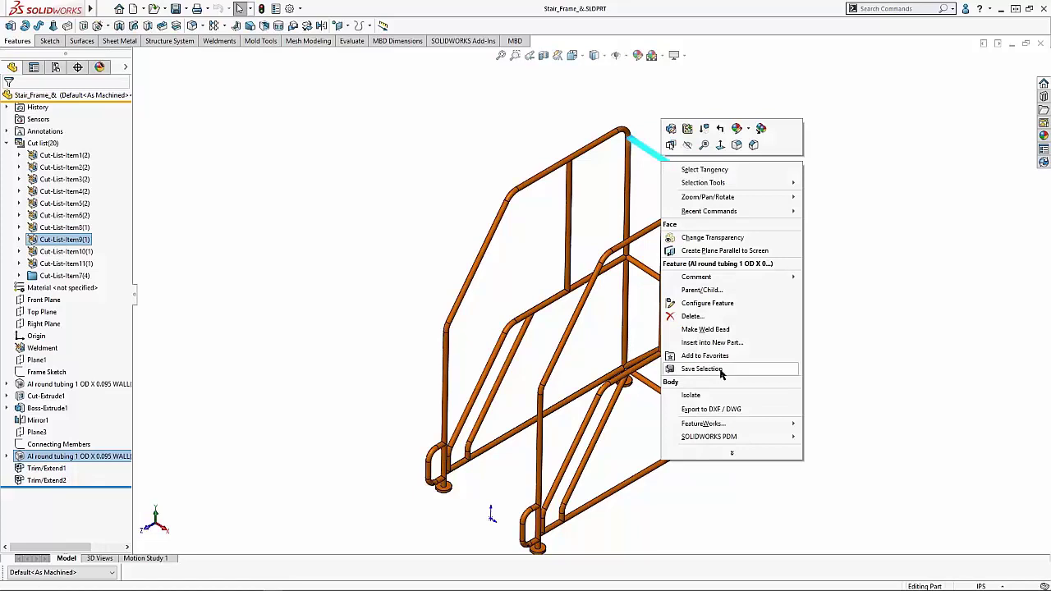
click(708, 398)
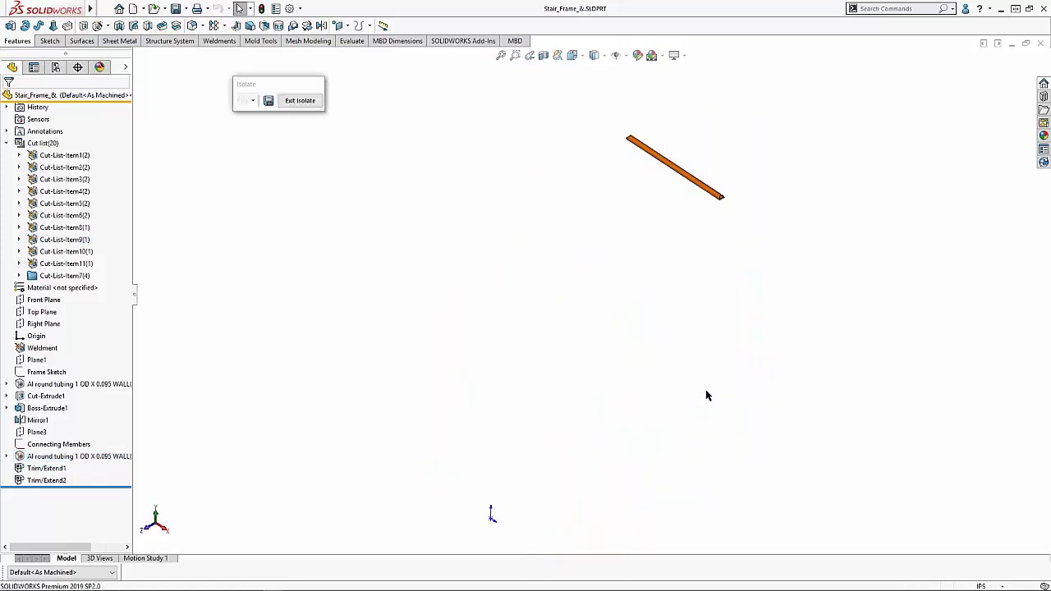
key(f)
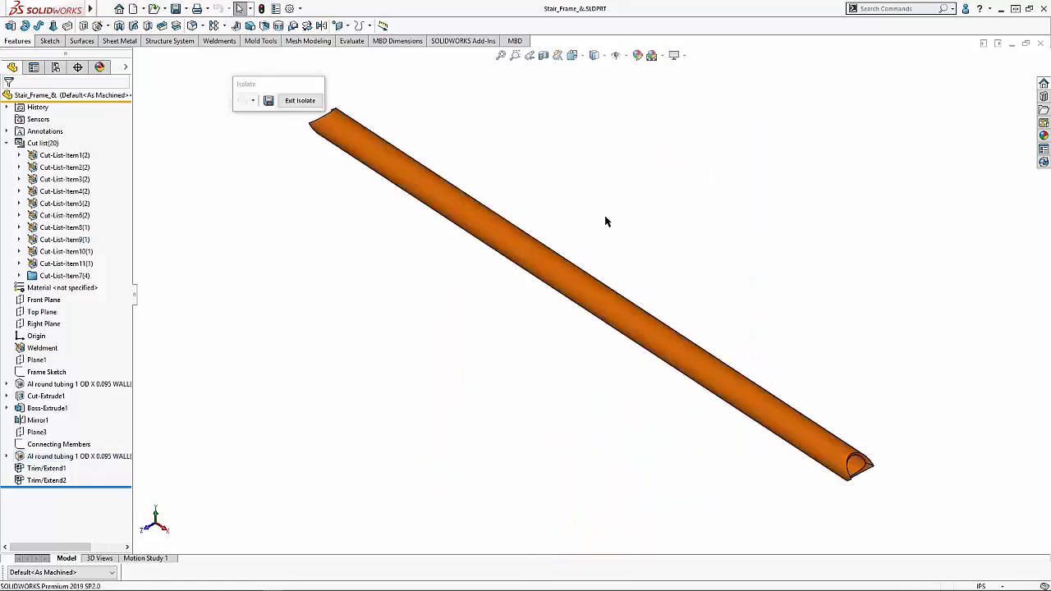
Save the isolated body view as a display state named Support Tube and exit Isolate.
click(268, 100)
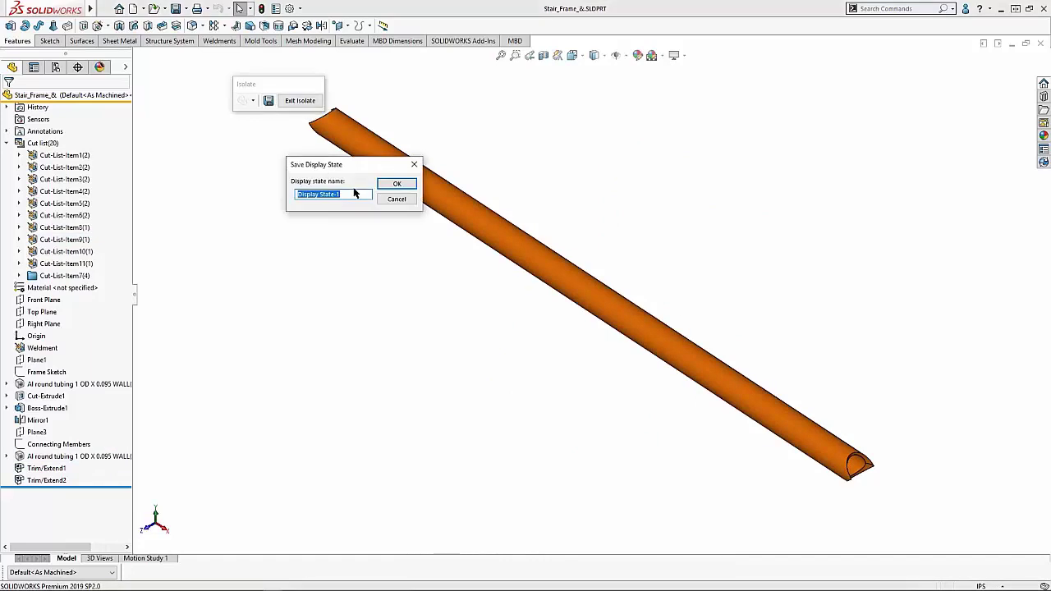
text(Support Tube)
key(Return)
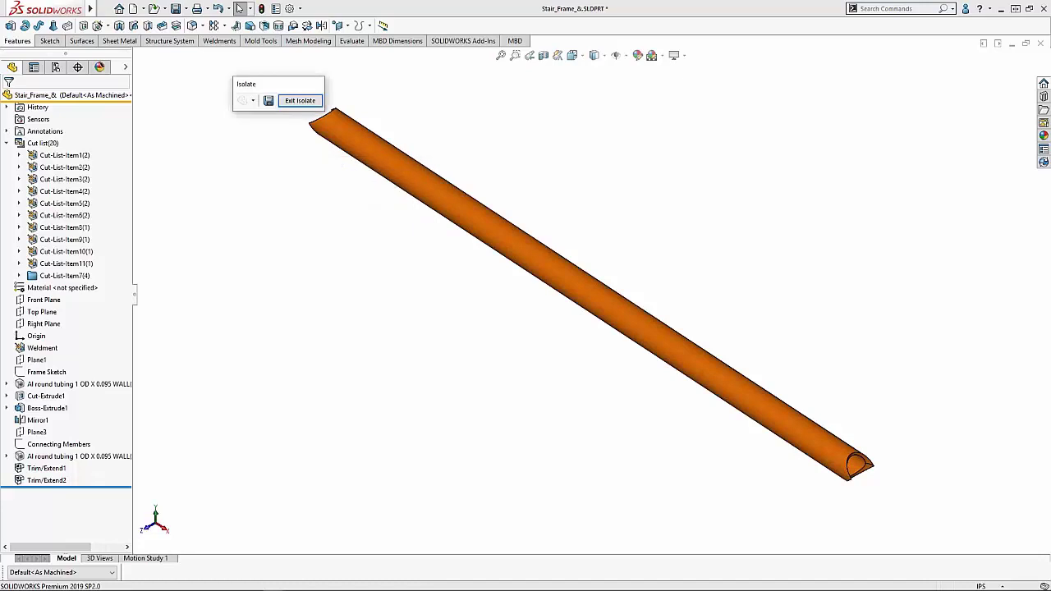
click(300, 101)
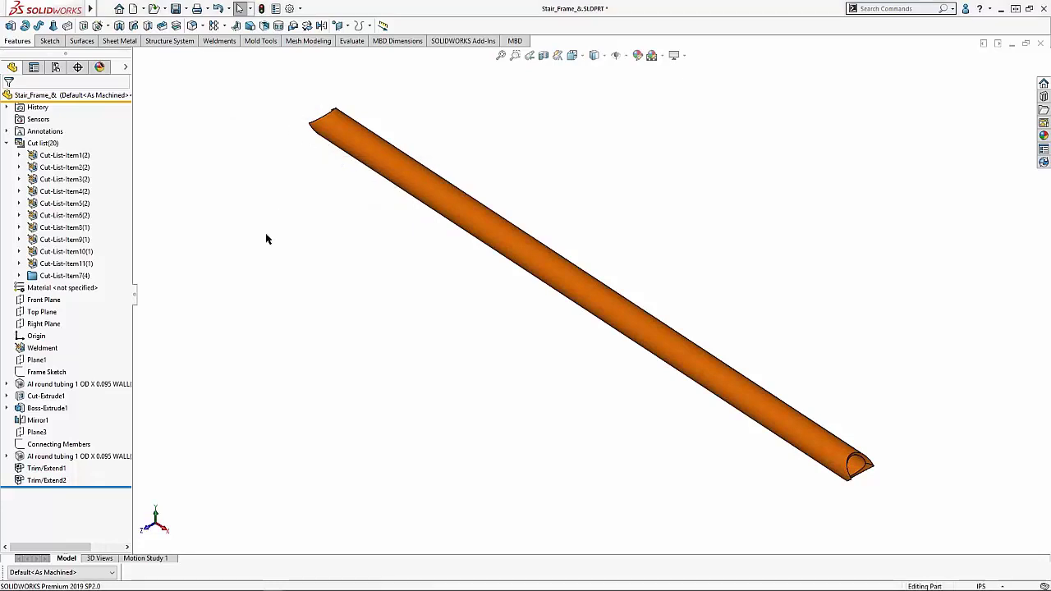
Activate the Support Tube display state of the stair frame and switch back to Full weldment.
click(55, 67)
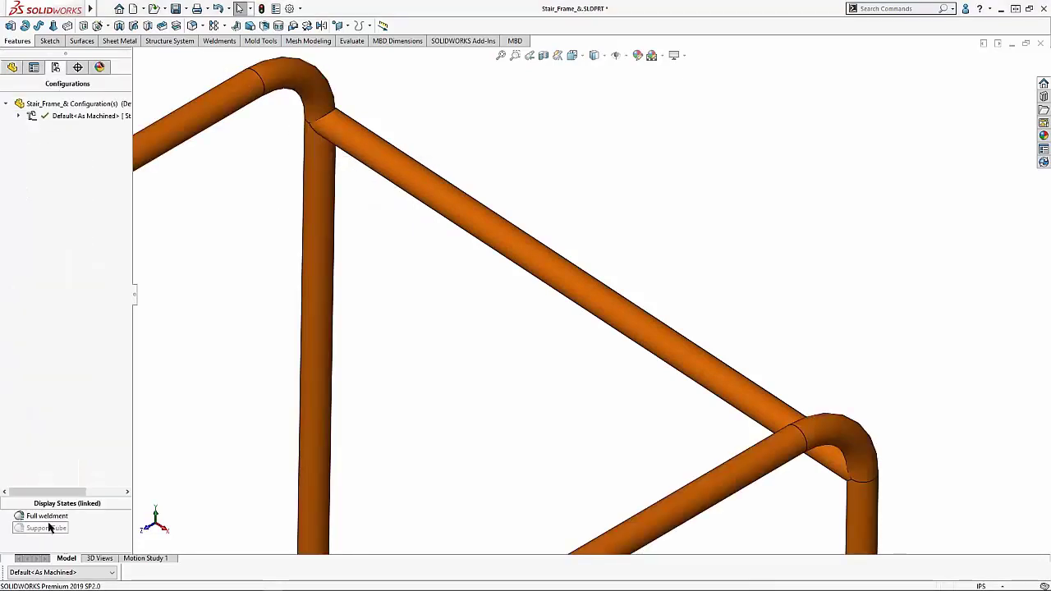
key(f)
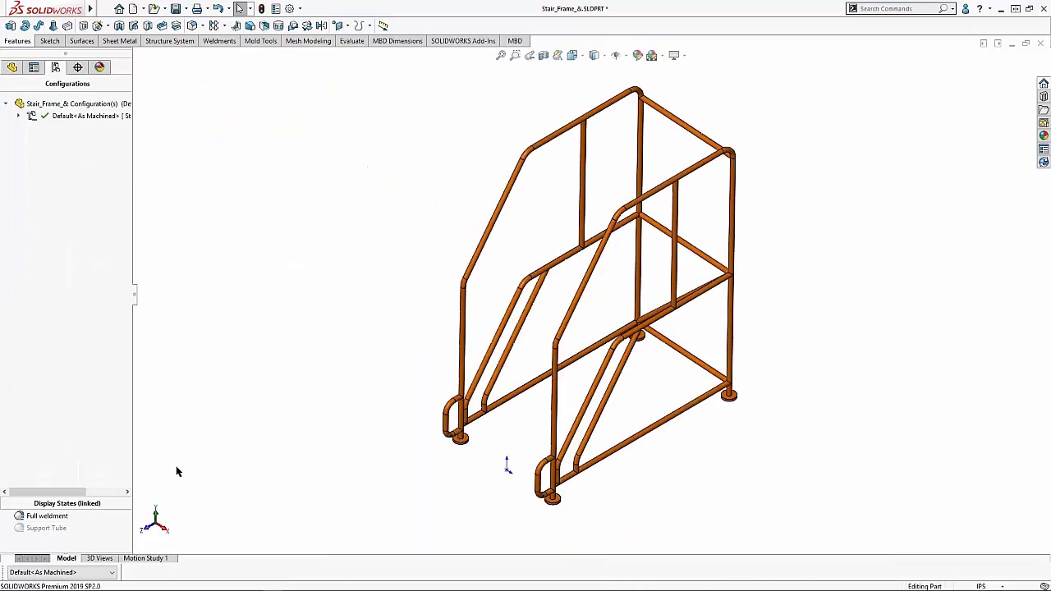
double_click(39, 529)
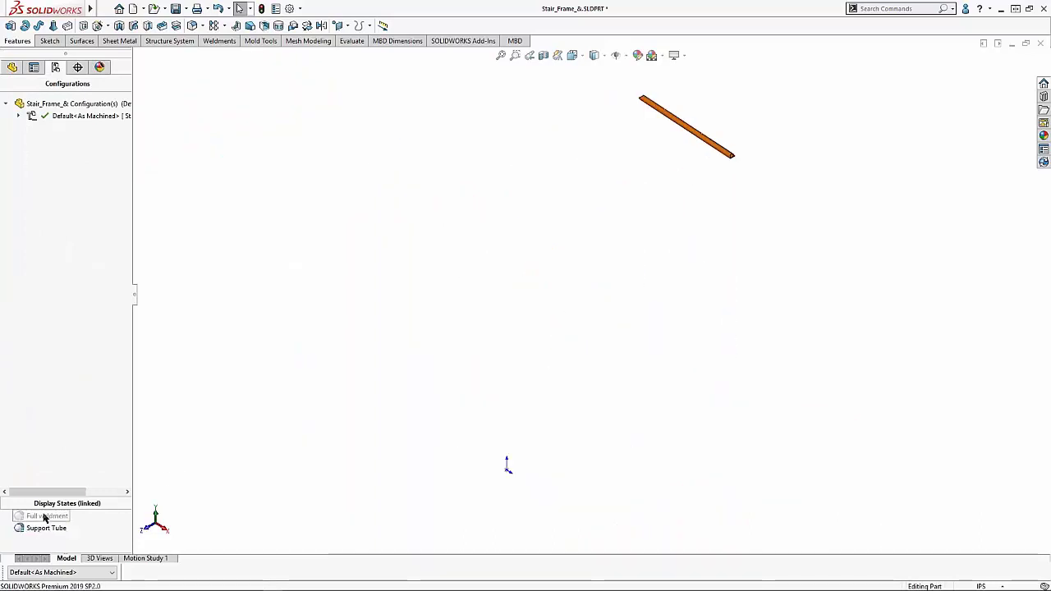
double_click(45, 517)
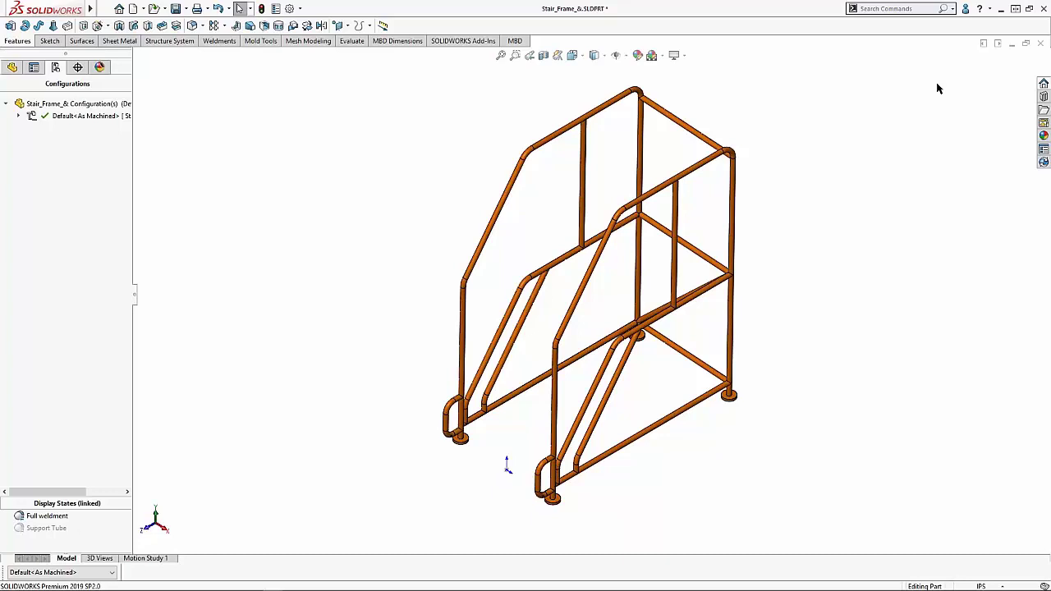
Close the stair frame part, discarding its changes in the assembly, and close the assembly without saving.
click(1041, 46)
click(551, 299)
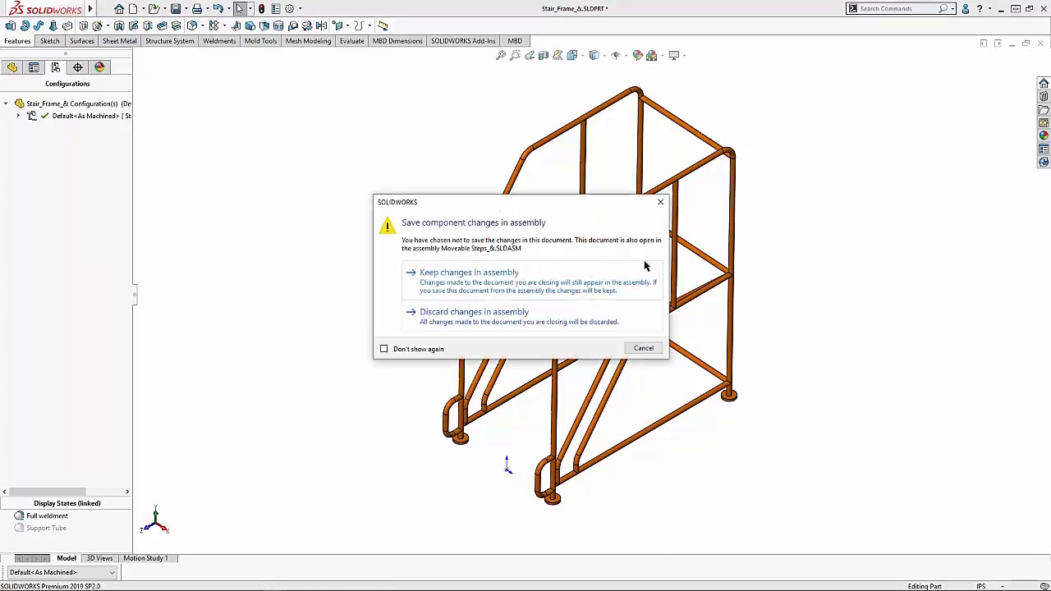
click(475, 316)
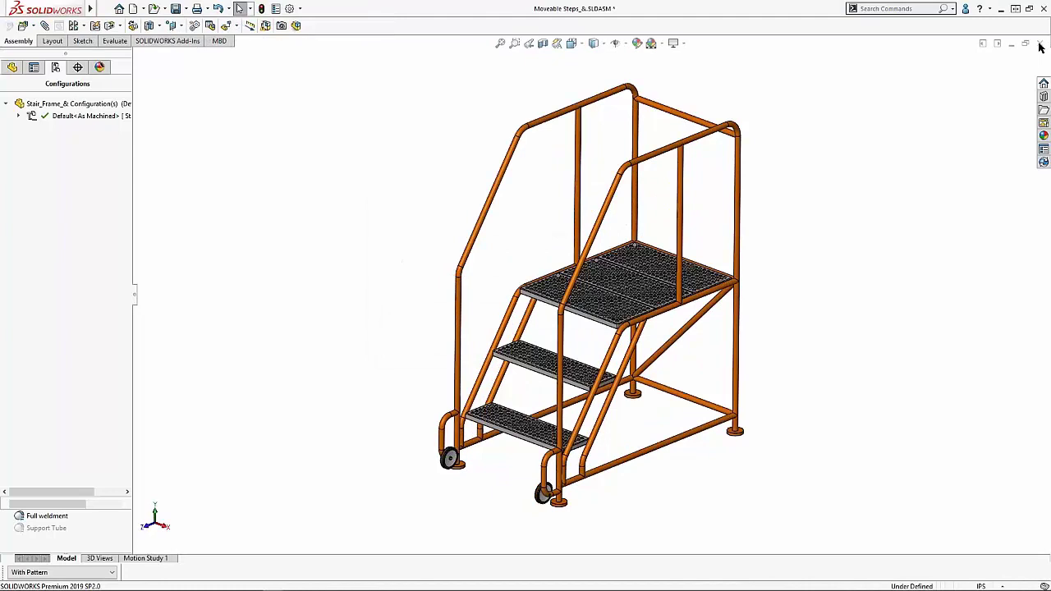
click(1039, 46)
click(500, 307)
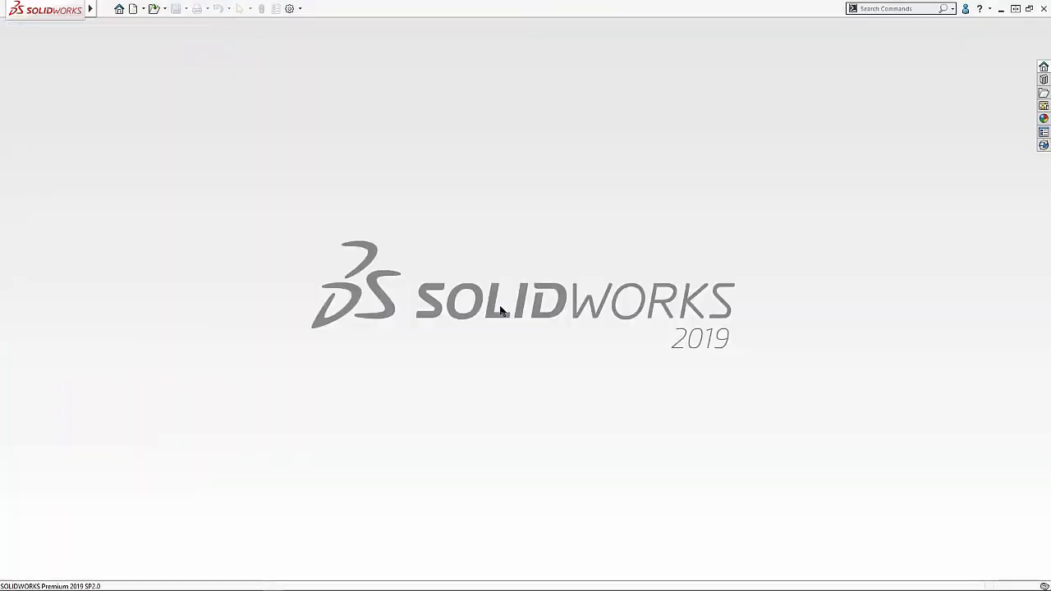
Switch to the PowerPoint slide show and advance from the Isolate slide to the poll slide.
mouse_move(287, 585)
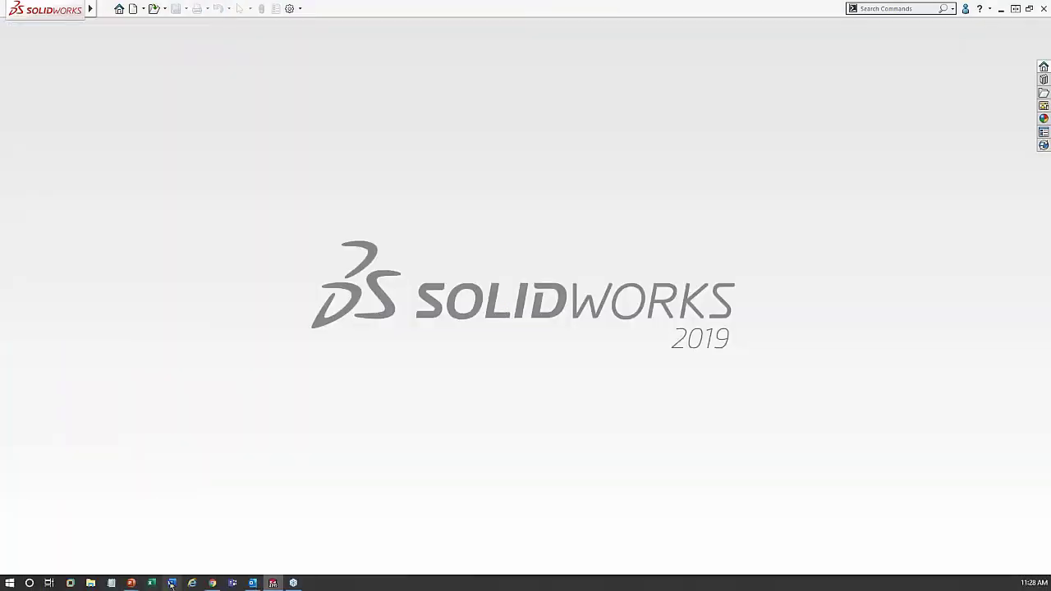
mouse_move(138, 585)
click(259, 551)
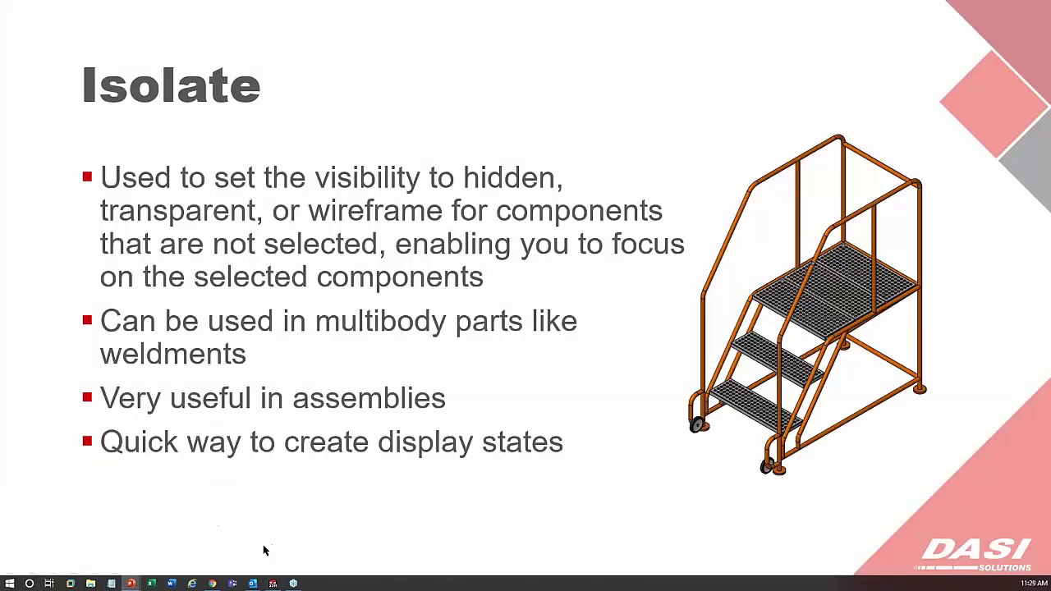
click(592, 378)
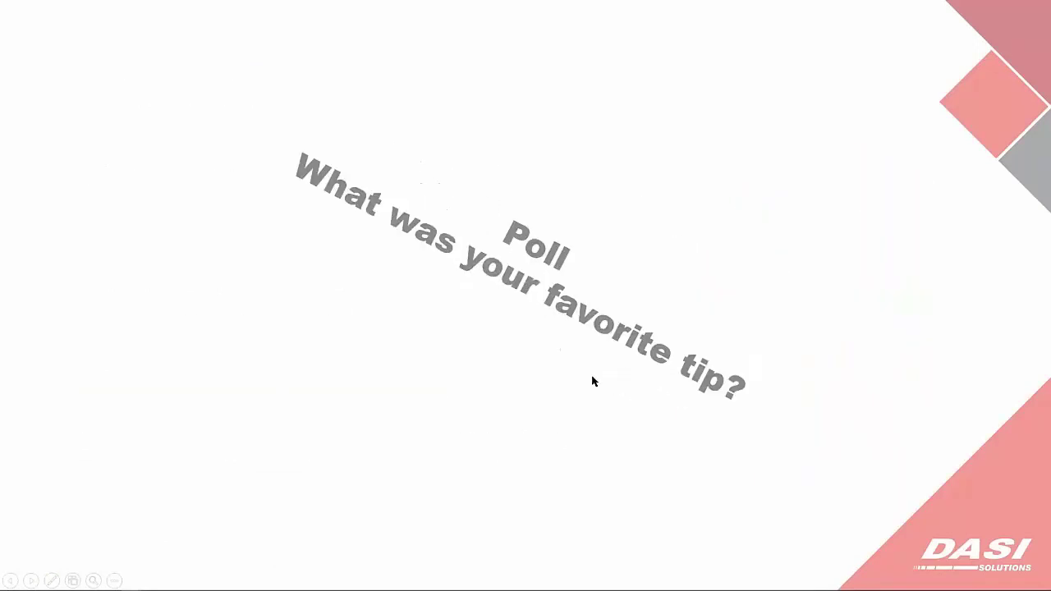